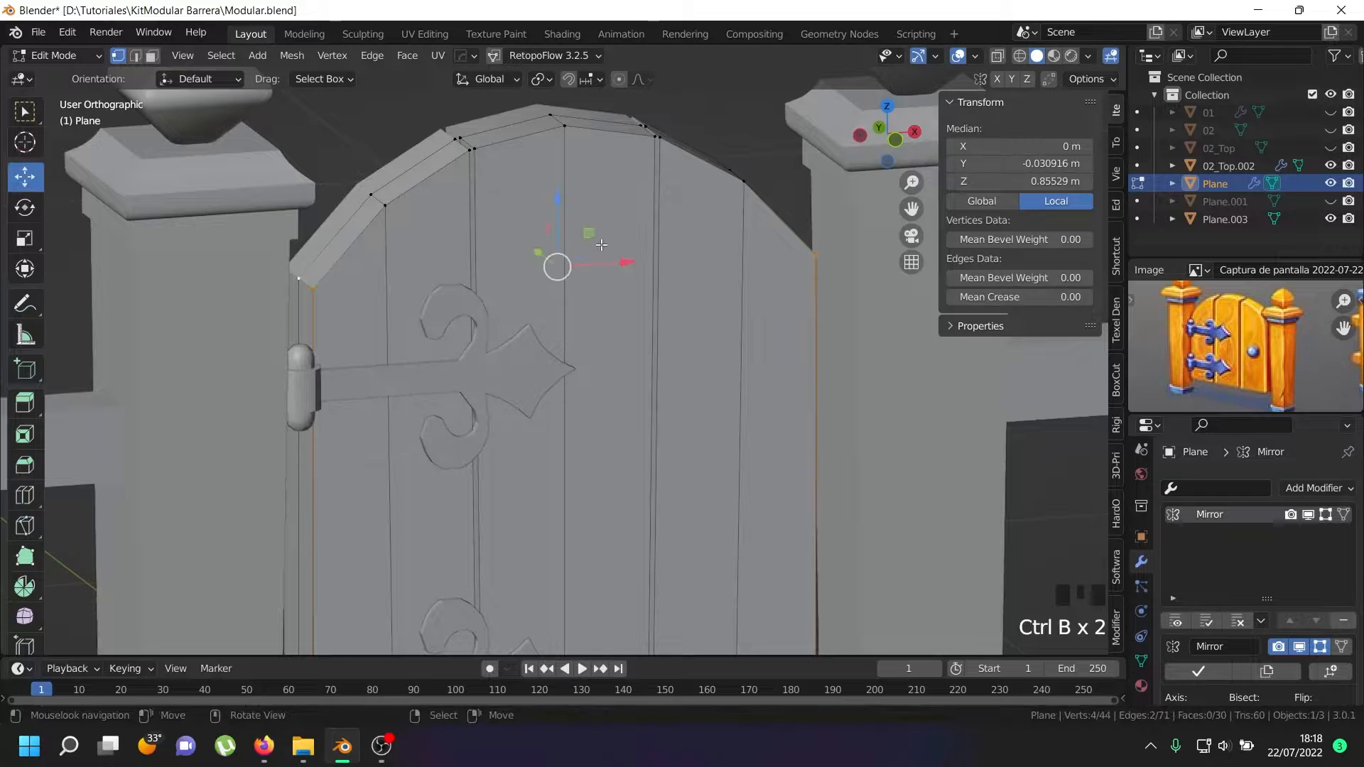
- Recalculate the door mesh's normals and select the vertical edges at its two outer corners
key(ctrl+n)
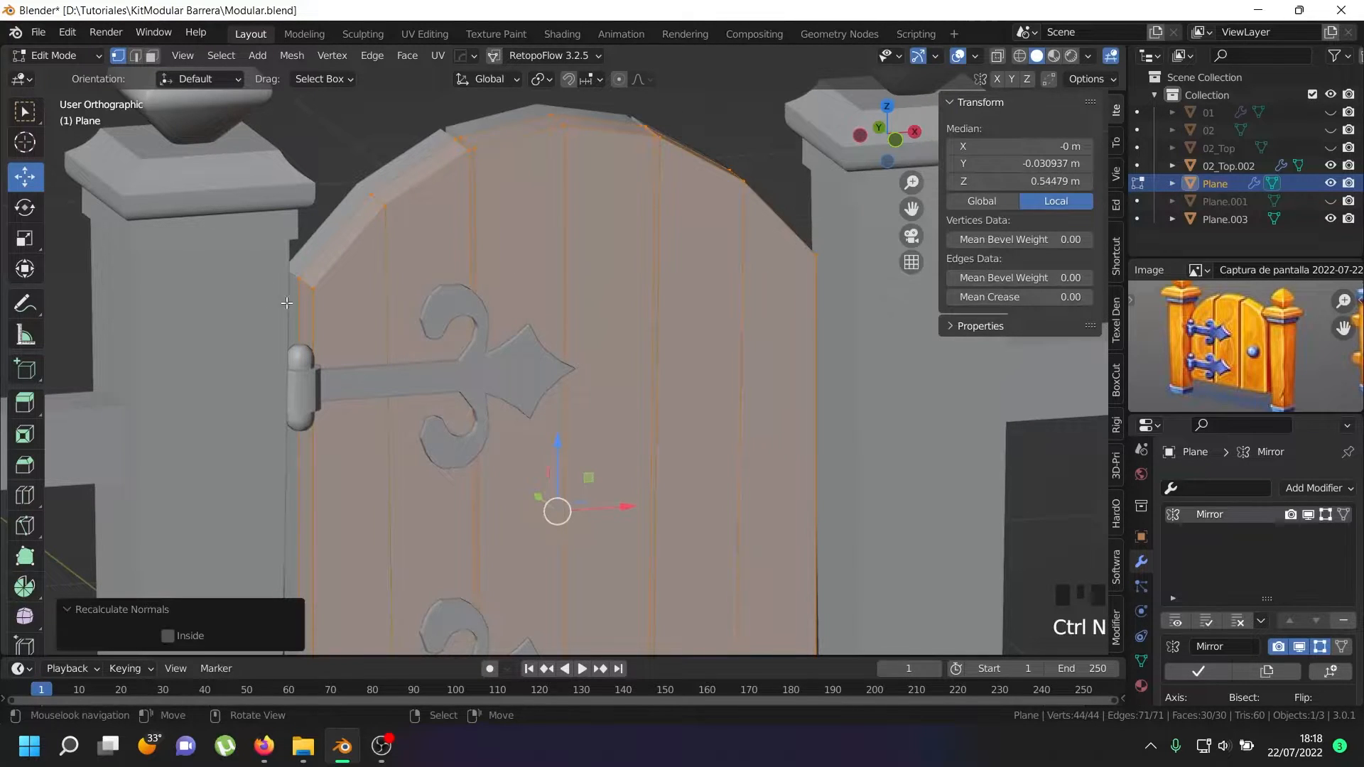
right_click(306, 293)
alt+shift+right_click(307, 301)
middle_drag(716, 306, 648, 339)
alt+shift+right_click(805, 358)
key(ctrl+z)
alt+shift+right_click(801, 379)
key(ctrl+z)
alt+shift+right_click(797, 358)
- Select the whole door mesh and merge its overlapping vertices by distance
key(a)
key(a)
key(a)
key(w)
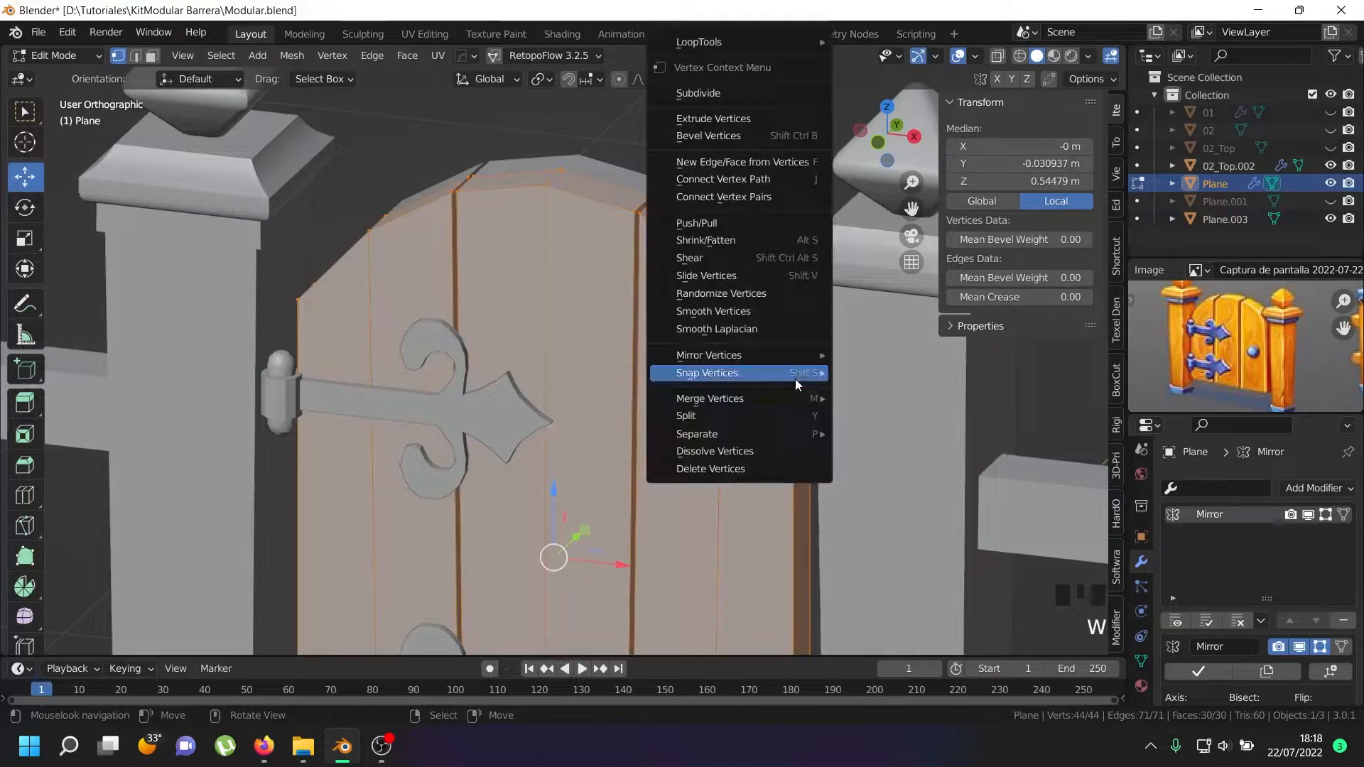
mouse_move(799, 400)
click(883, 462)
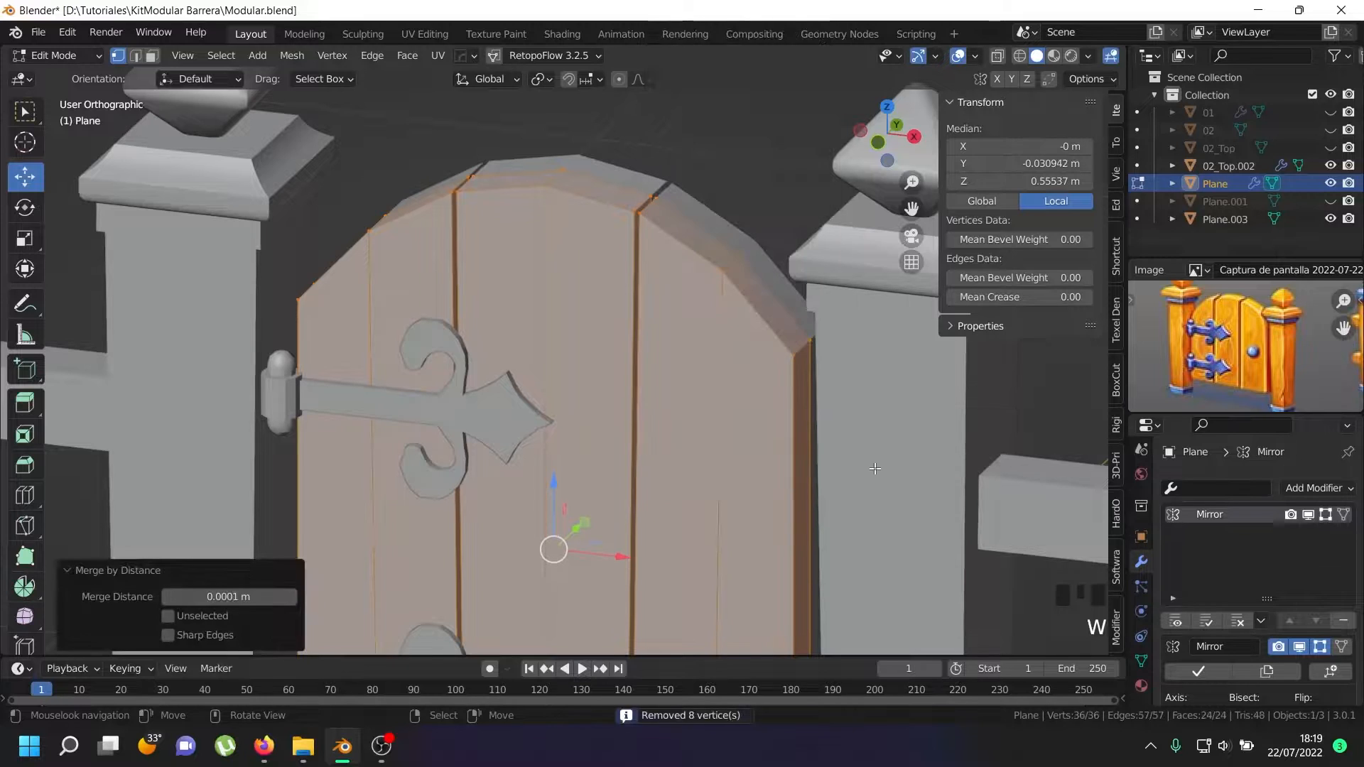
- Bevel the door's two outer upper corner edges by about 0.04 m with two segments
right_click(802, 351)
alt+shift+right_click(800, 348)
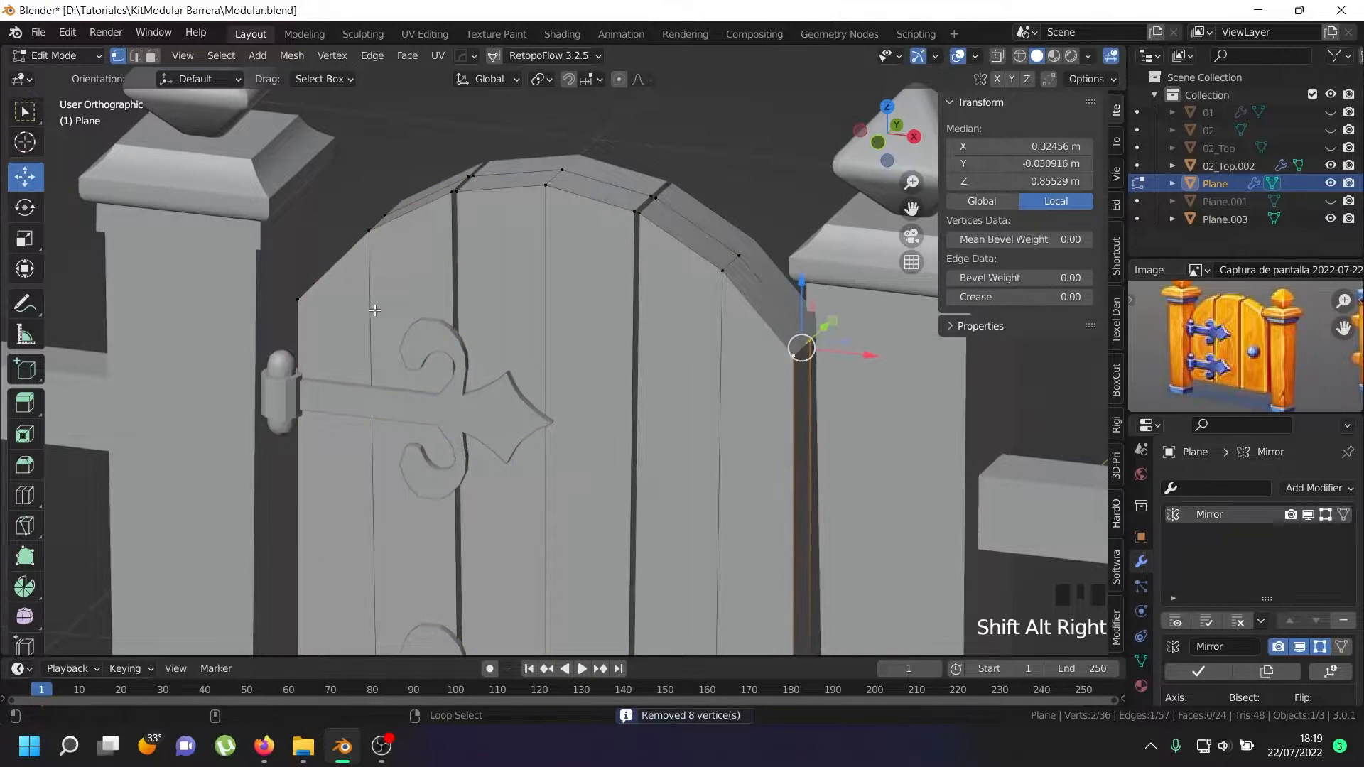
middle_drag(800, 348, 442, 317)
alt+shift+right_click(338, 447)
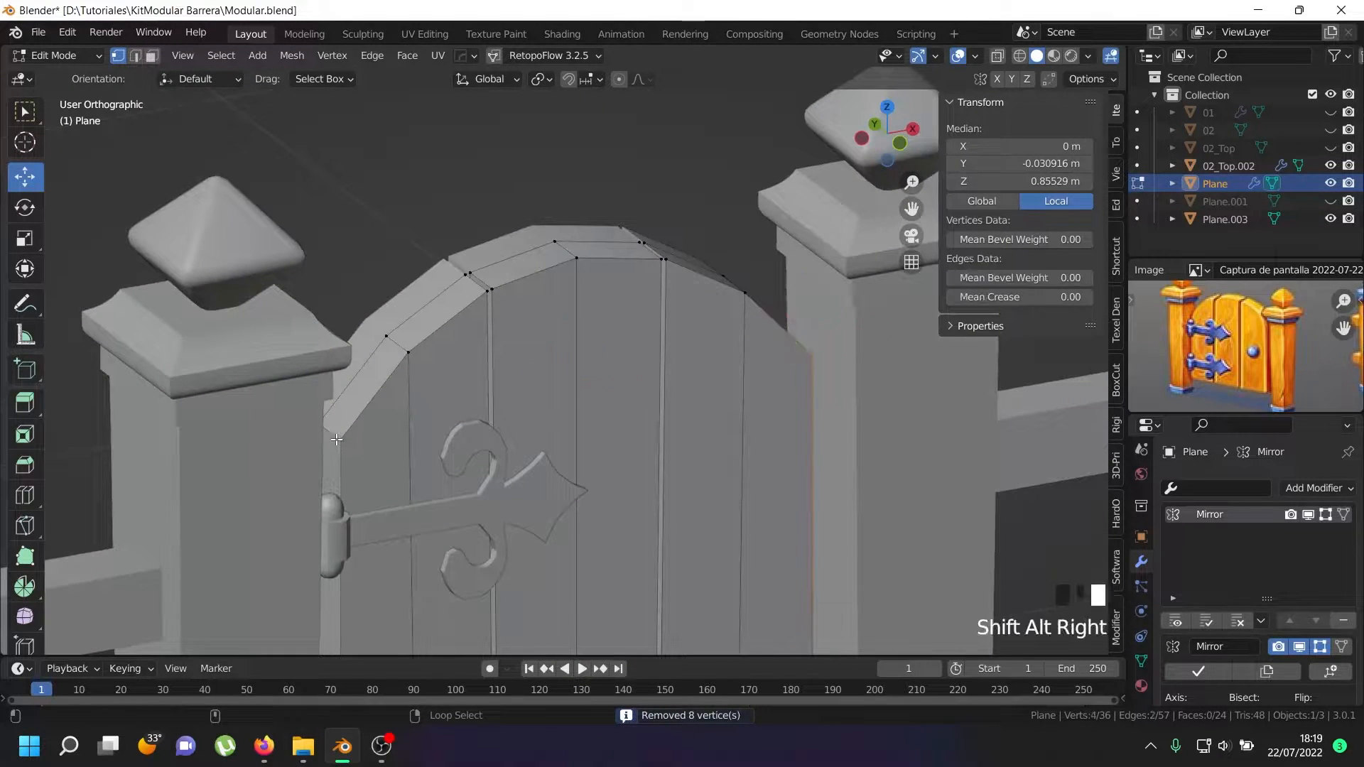
scroll(338, 447, up, 3)
key(ctrl+b)
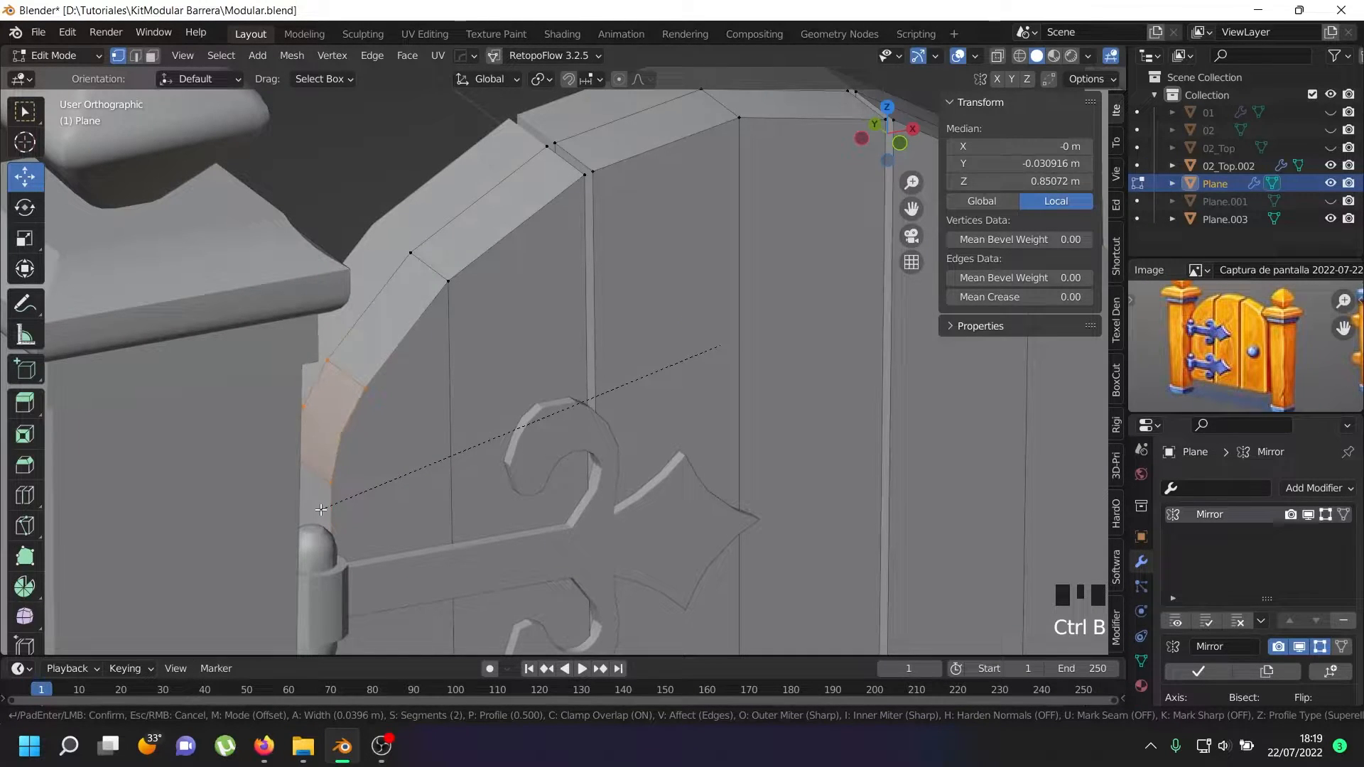
click(321, 509)
- Clean up the front faces of the two outer door planks by triangulating them and converting the triangles back to quads
scroll(640, 435, down, 5)
middle_drag(649, 443, 585, 392)
key(Tab)
key(Tab)
scroll(596, 324, down, 2)
click(152, 56)
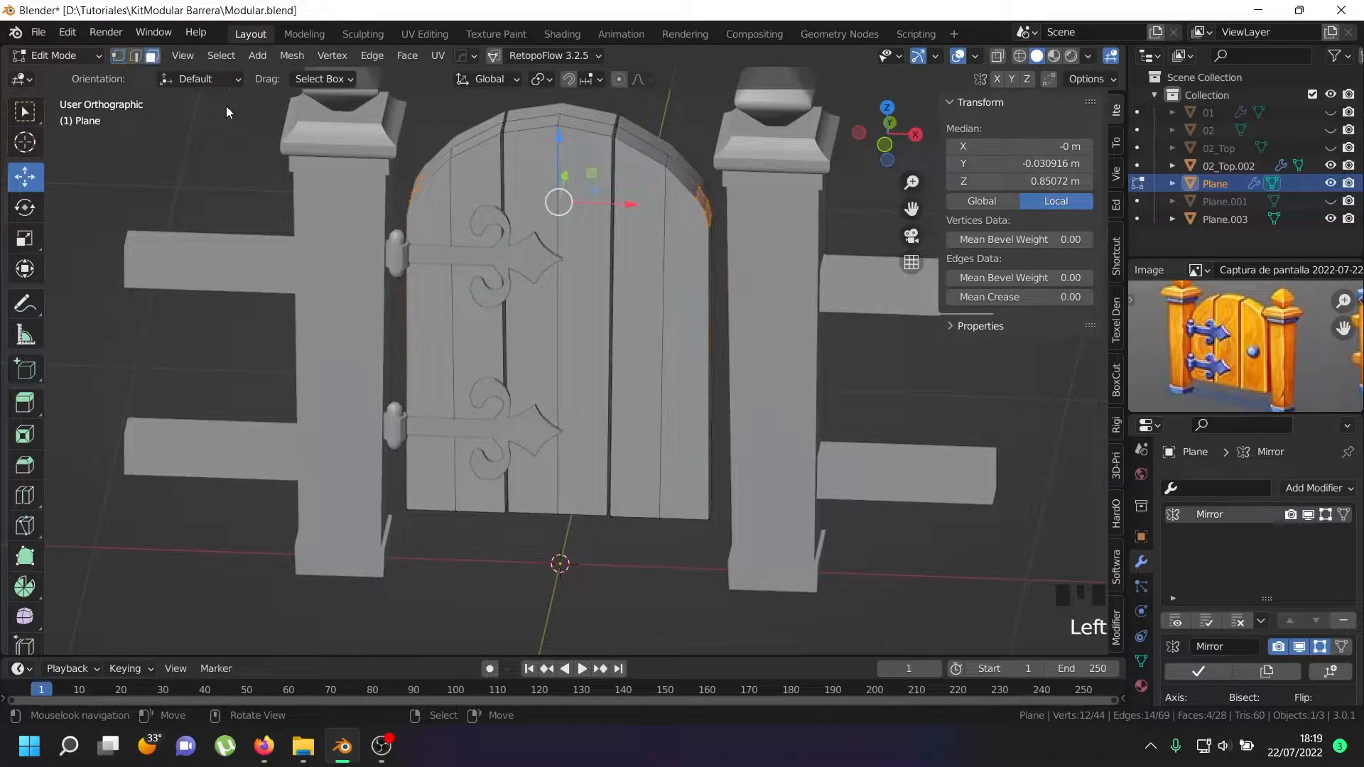
right_click(444, 237)
shift+right_click(699, 276)
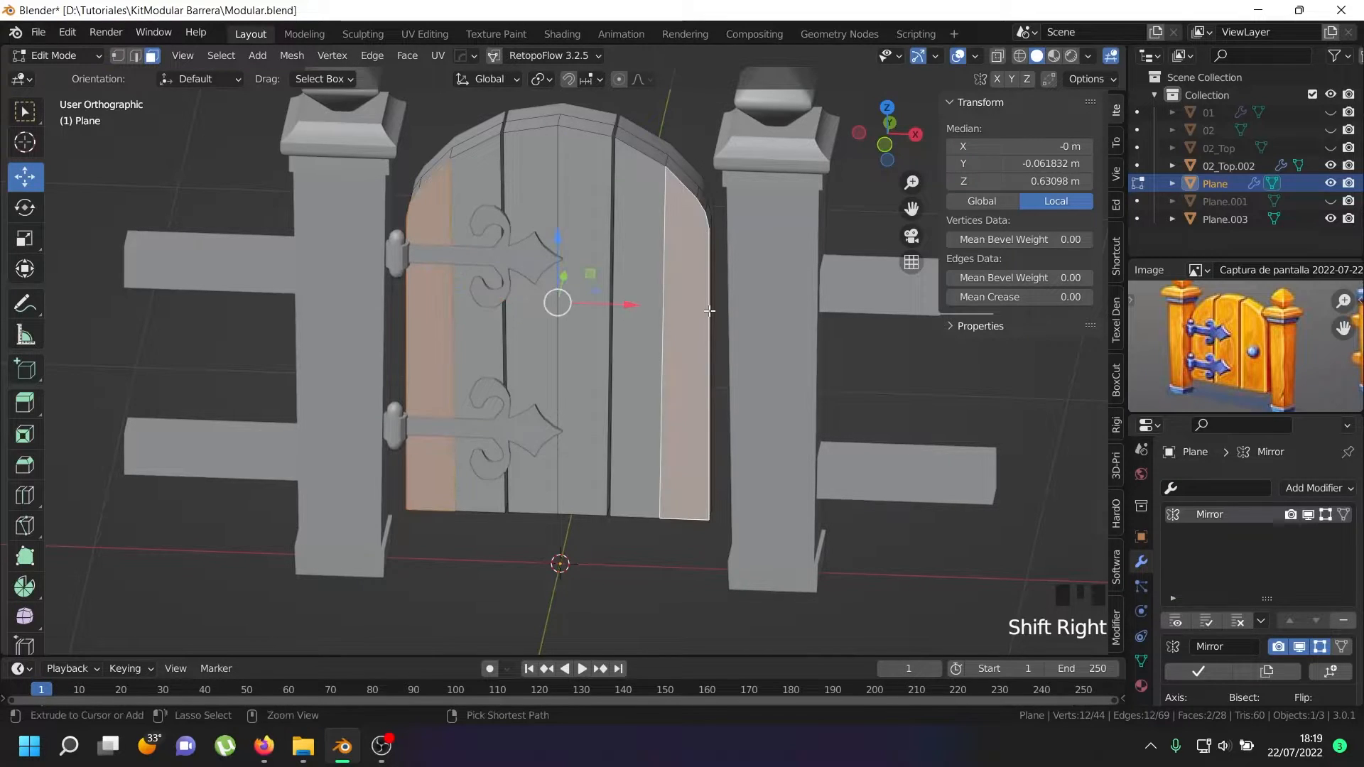
key(ctrl+t)
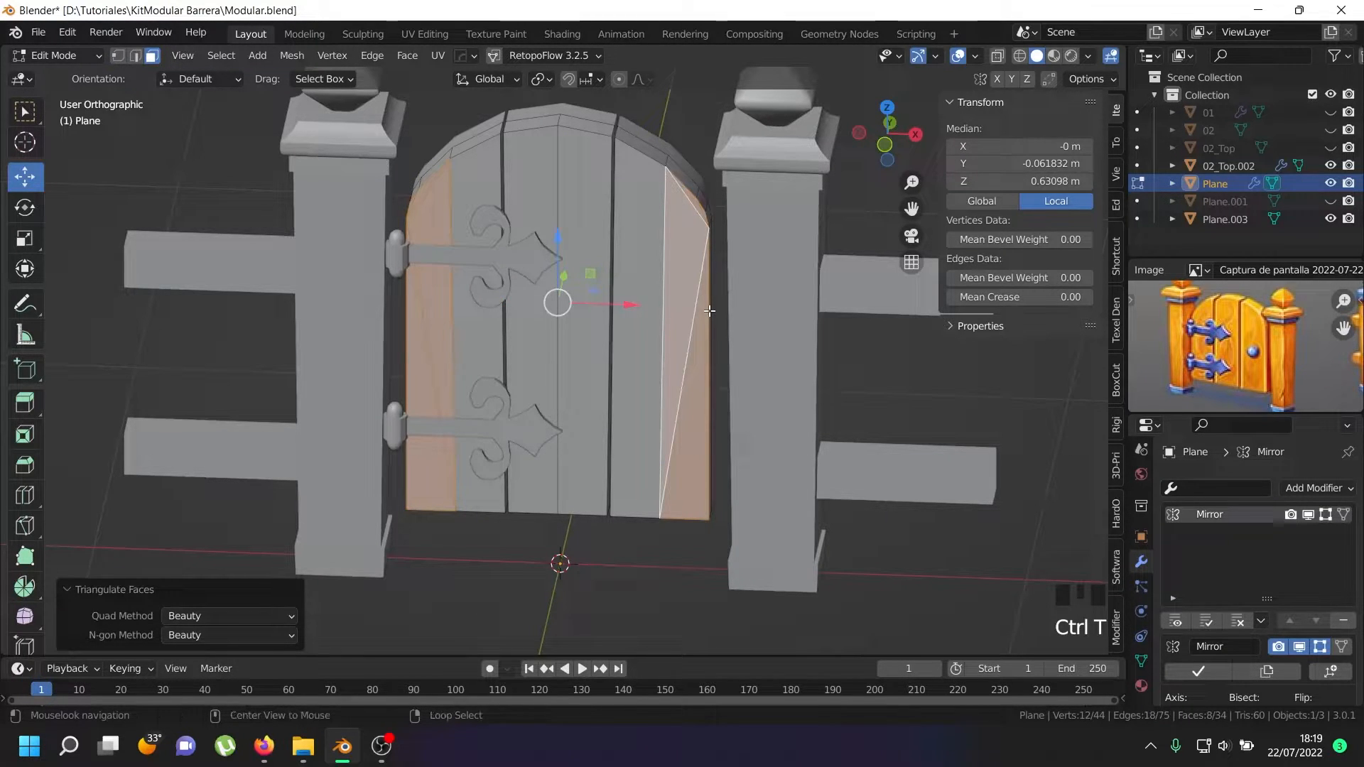
key(alt+j)
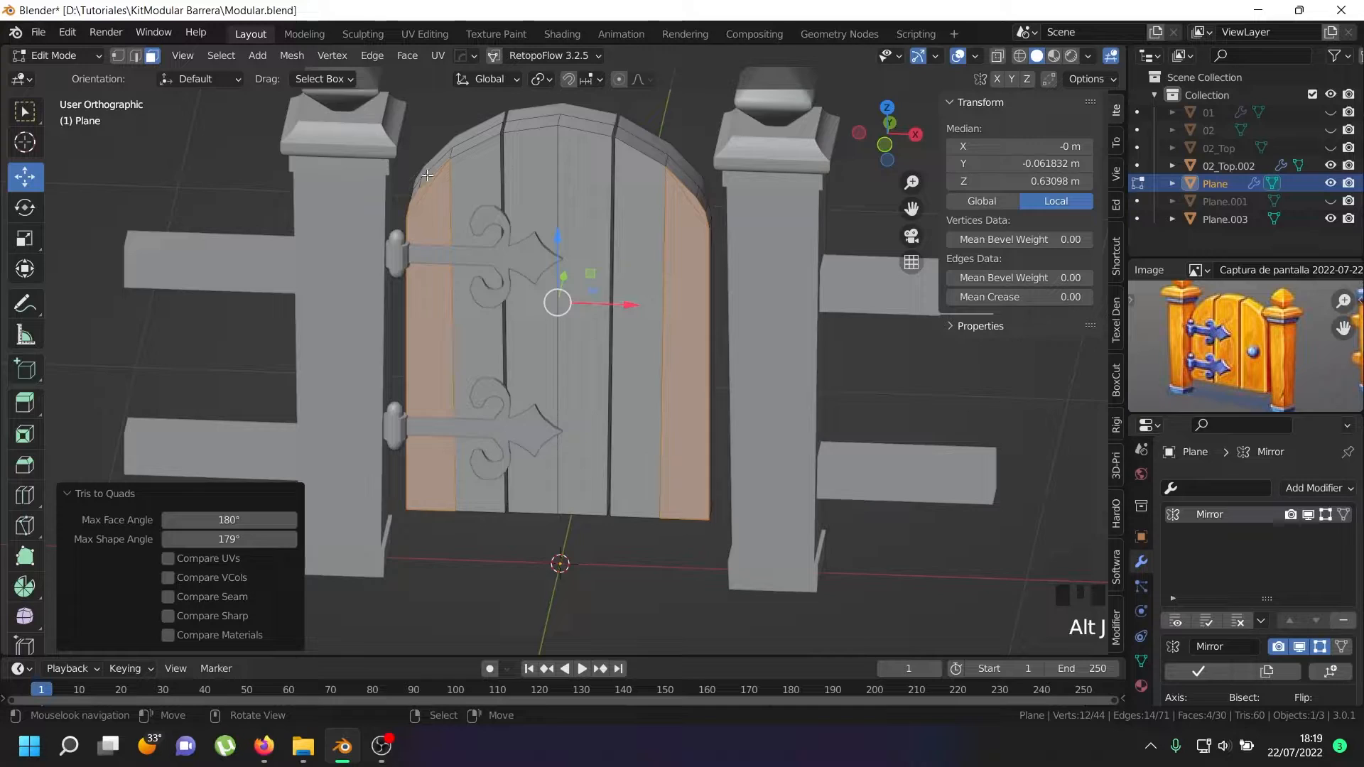
- Move the entire door mesh about 0.024 m along Y to thin the mirrored door
scroll(430, 172, up, 4)
scroll(497, 235, up, 3)
scroll(568, 270, down, 5)
key(Tab)
scroll(576, 272, down, 2)
middle_drag(575, 270, 431, 369)
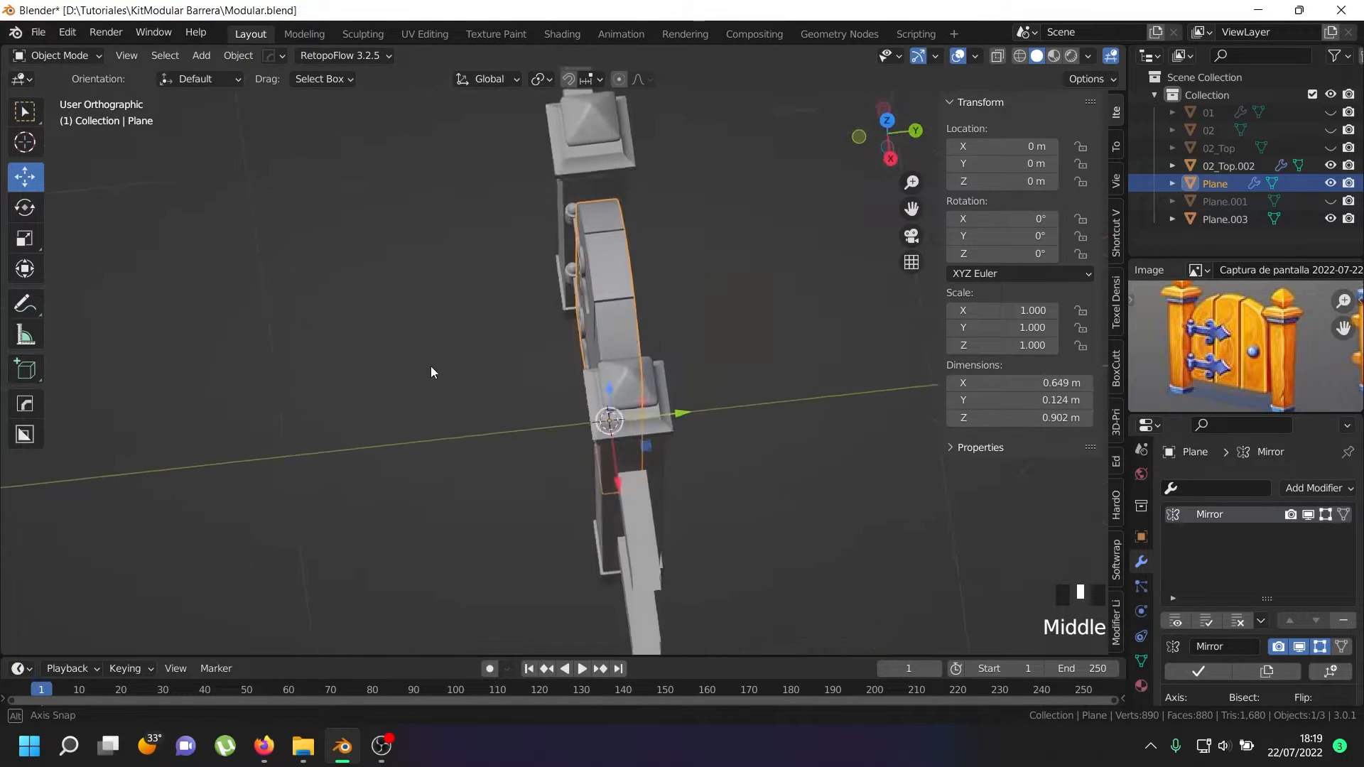
key(Tab)
scroll(579, 284, up, 2)
key(a)
key(a)
key(a)
drag(647, 347, 660, 346)
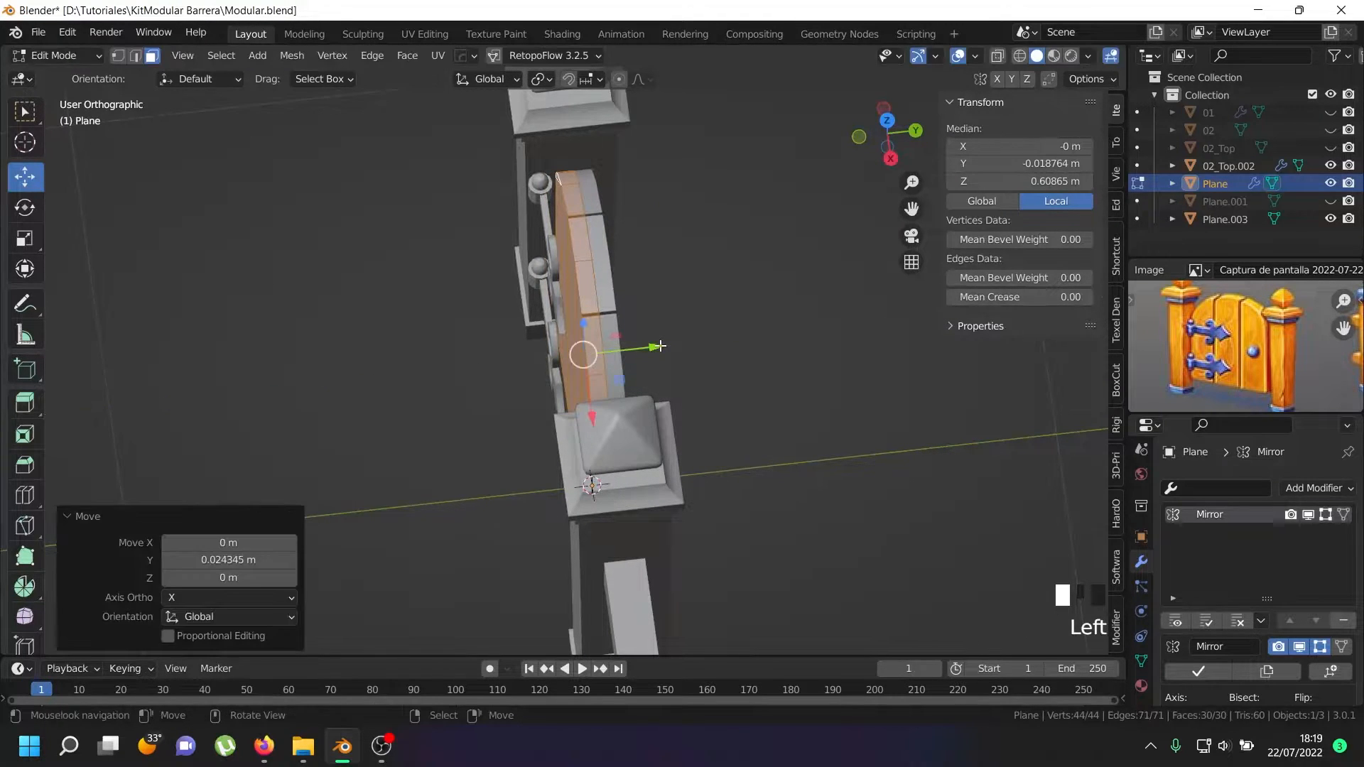
- Move the hinge object about 0.026 m along Y toward the door's front face
key(KP_7)
key(Tab)
right_click(497, 378)
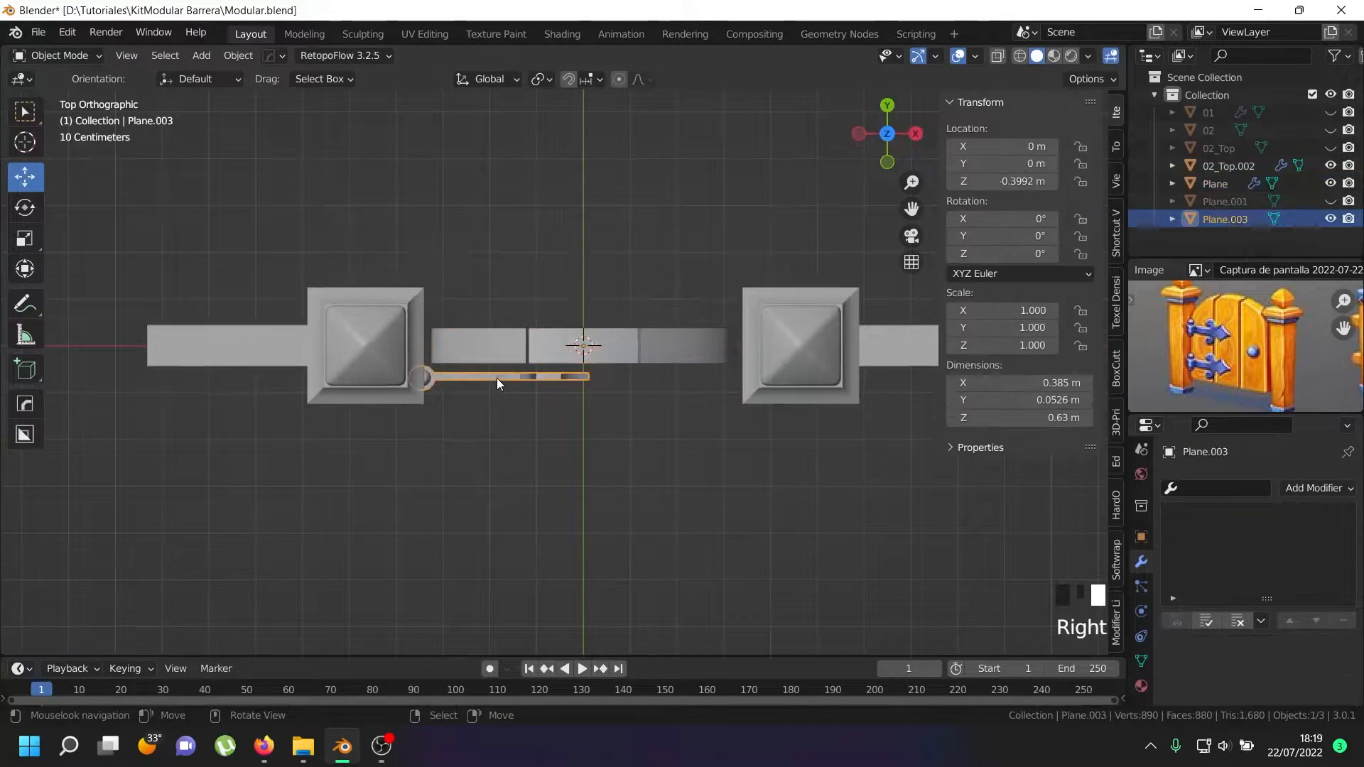
drag(583, 274, 584, 263)
middle_drag(583, 263, 587, 190)
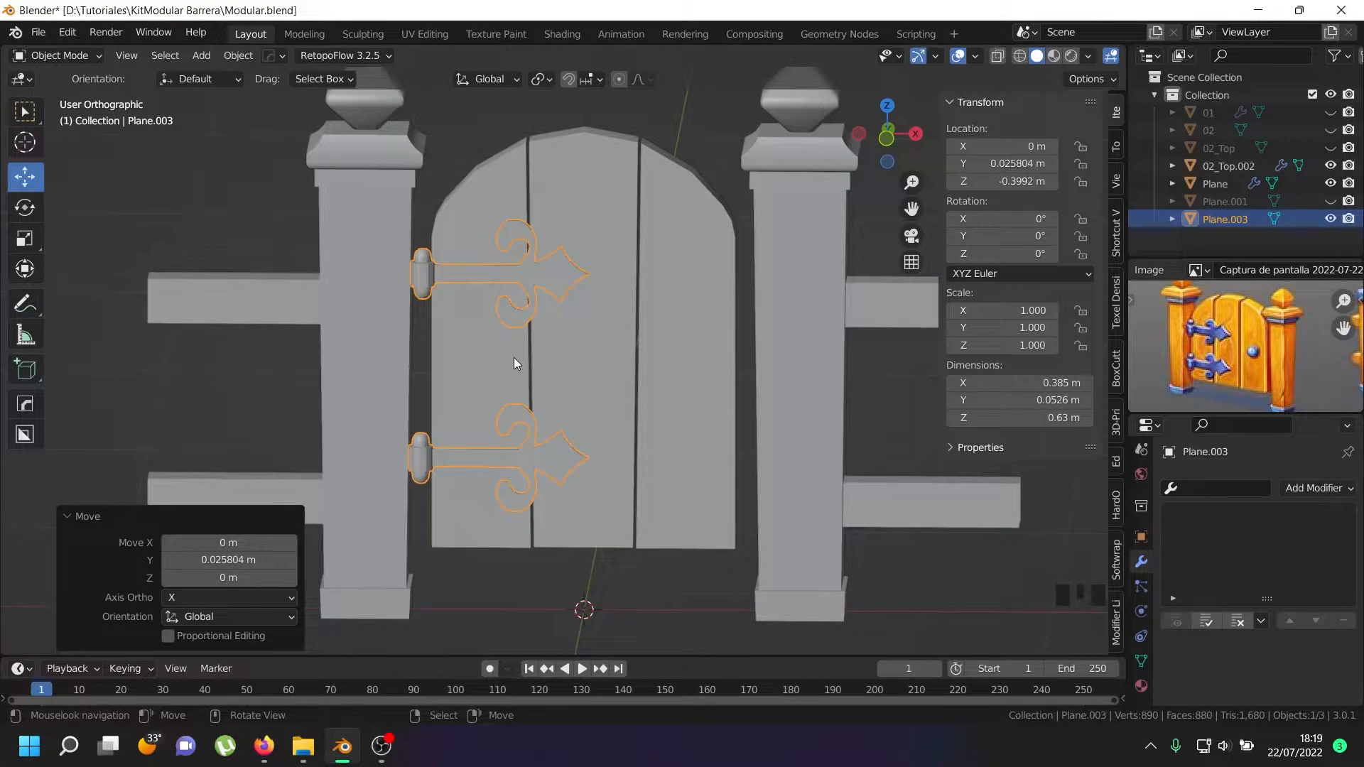
- Edit the door and hinges together and lower all their geometry slightly in front view
key(KP_1)
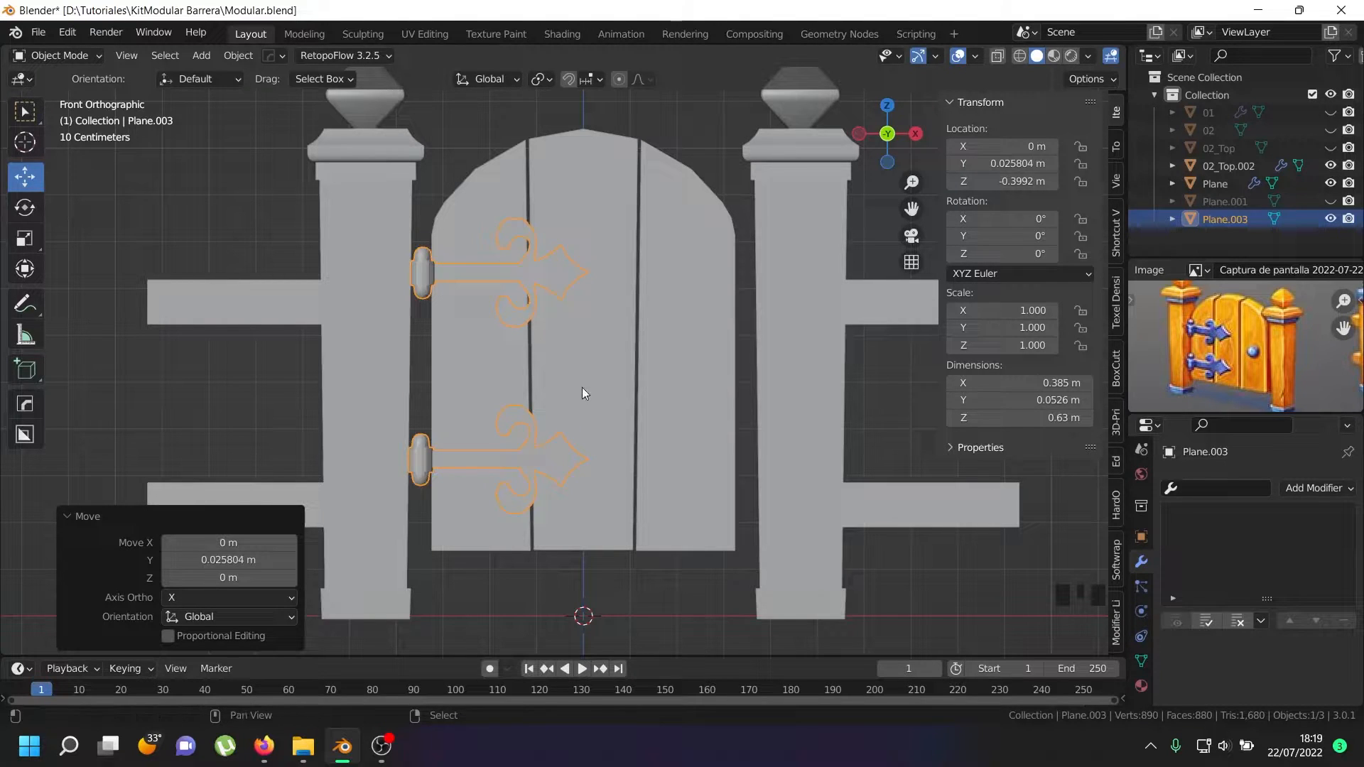
shift+right_click(574, 301)
key(Tab)
key(a)
key(a)
key(a)
drag(488, 291, 484, 315)
- Select the upper and lower hinge pins and snap the 3D cursor to their shared center
right_click(418, 302)
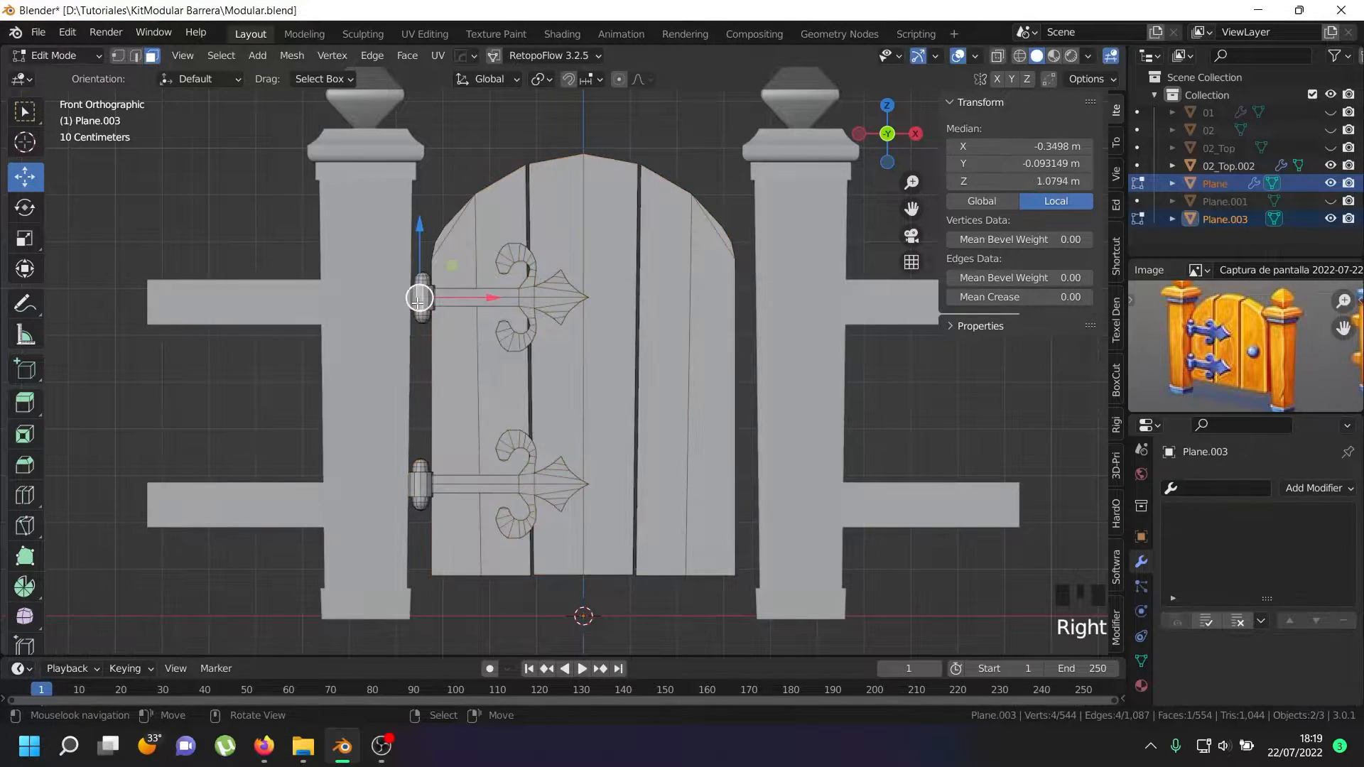
key(l)
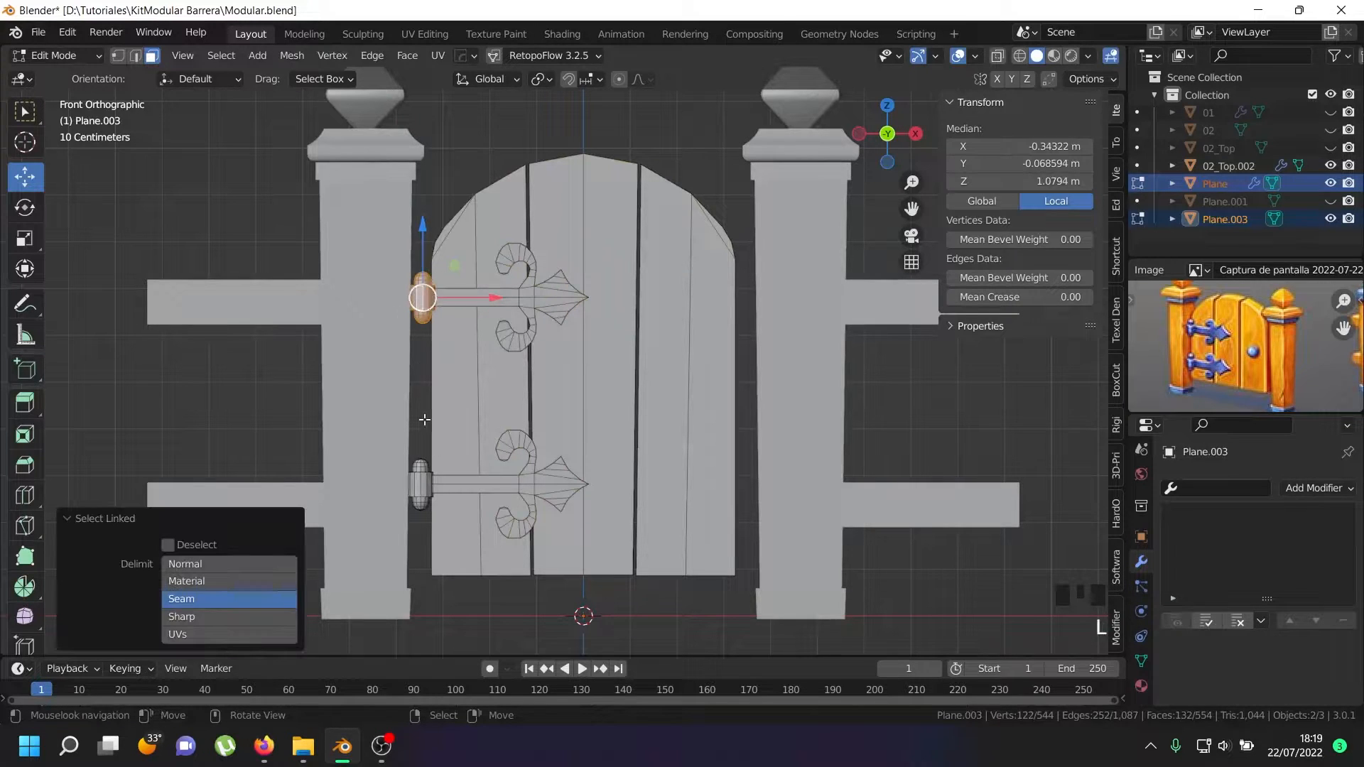
key(l)
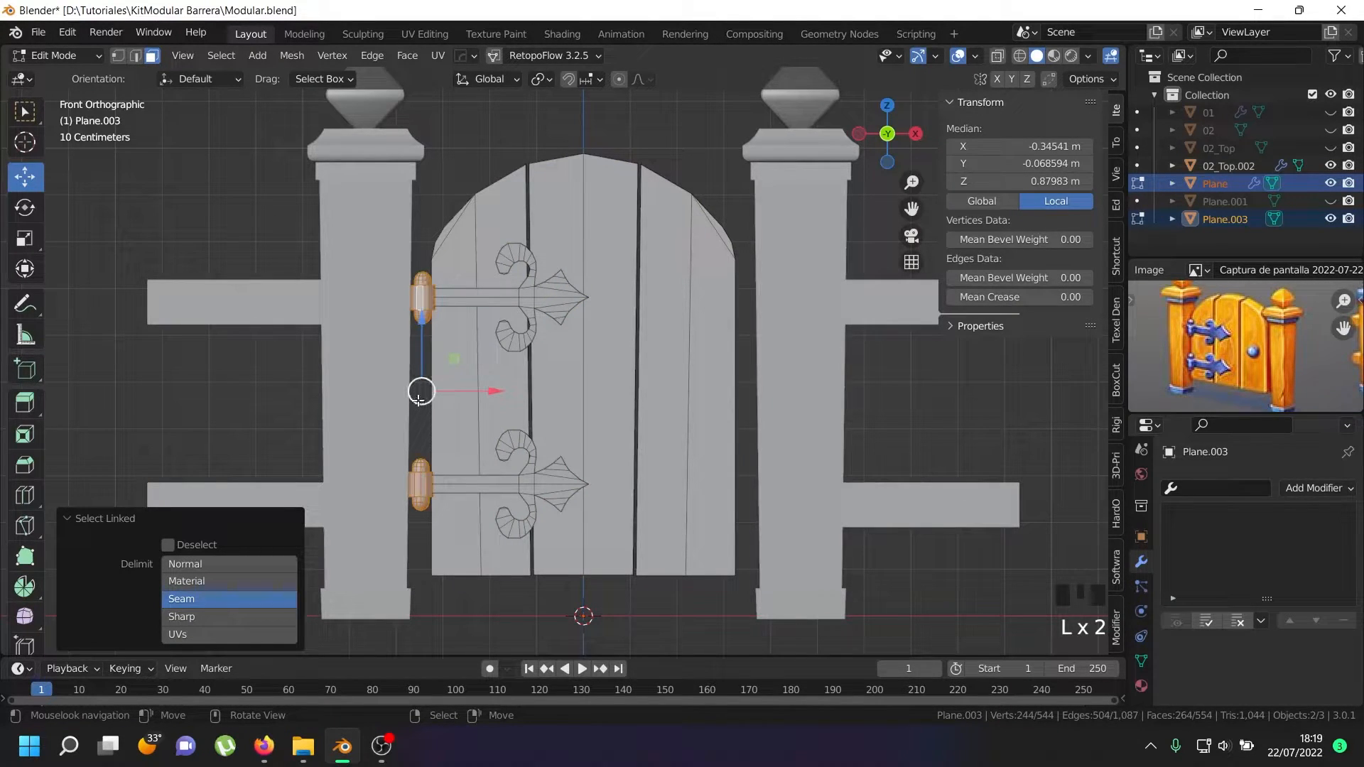
key(shift+s)
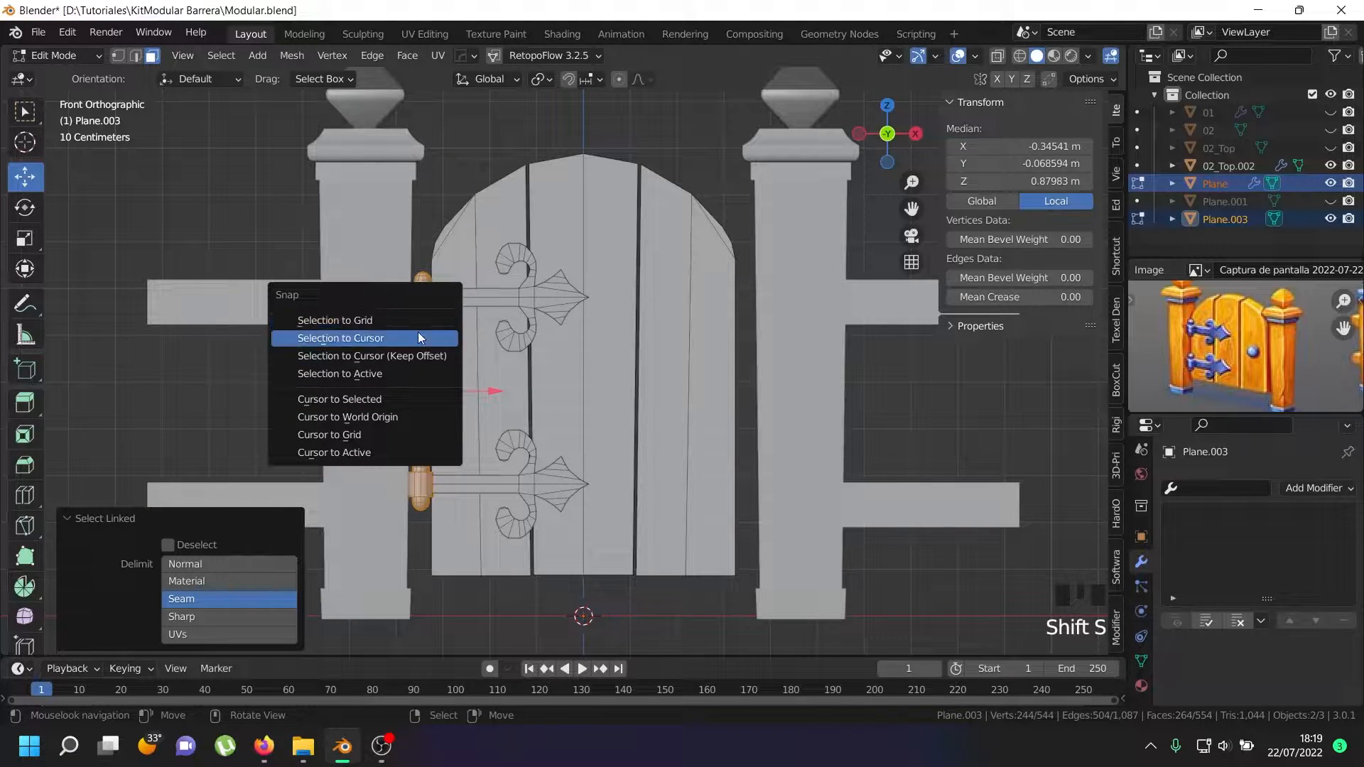
click(390, 402)
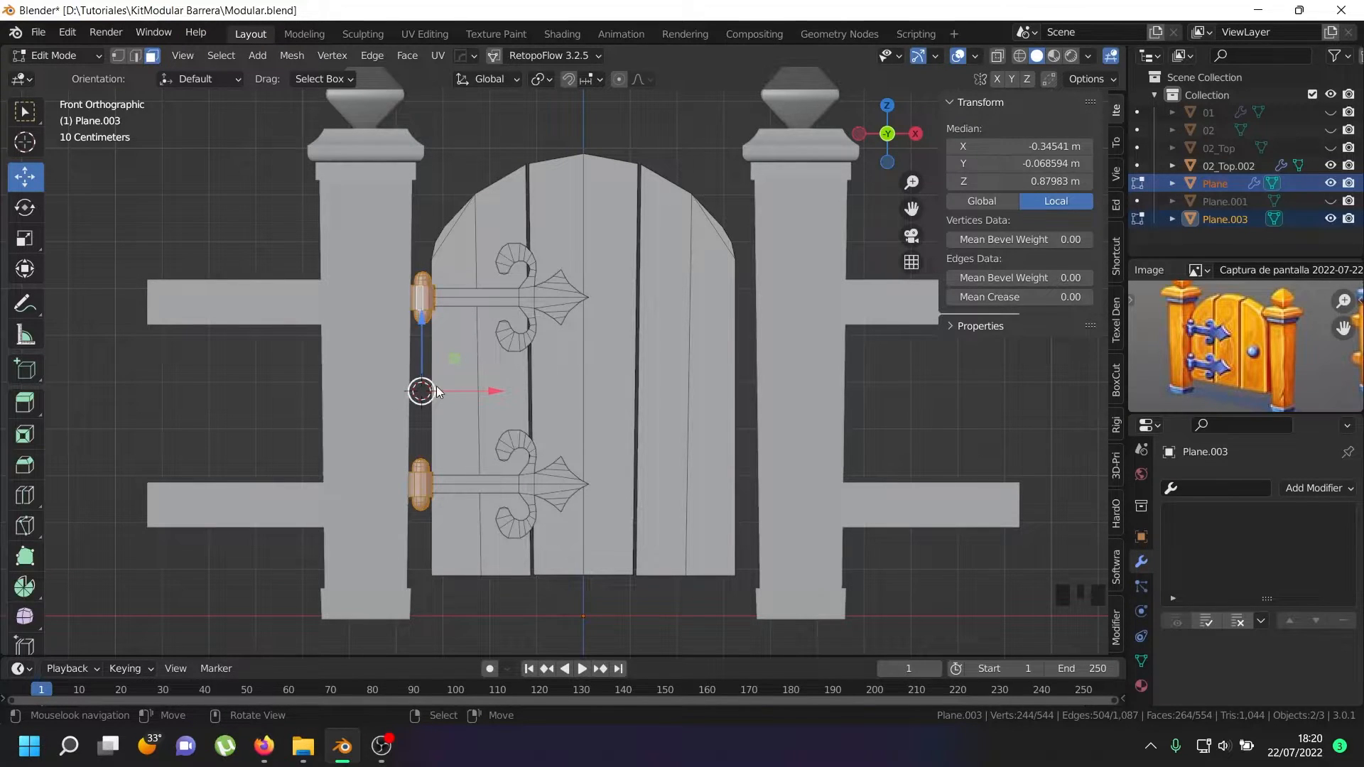
key(Tab)
- Try to set the origins of the separate door and hinge objects to the 3D cursor
middle_drag(434, 395, 396, 447)
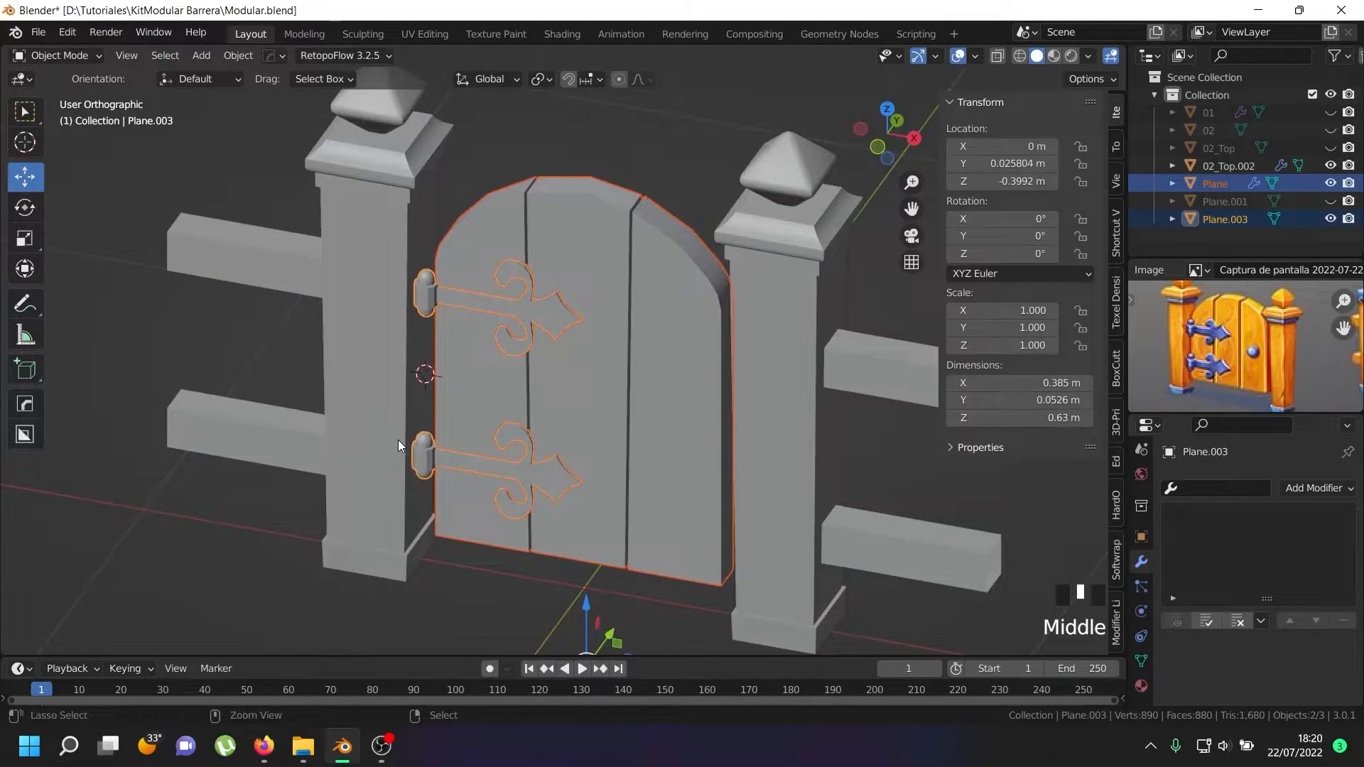
key(ctrl+shift+alt+c)
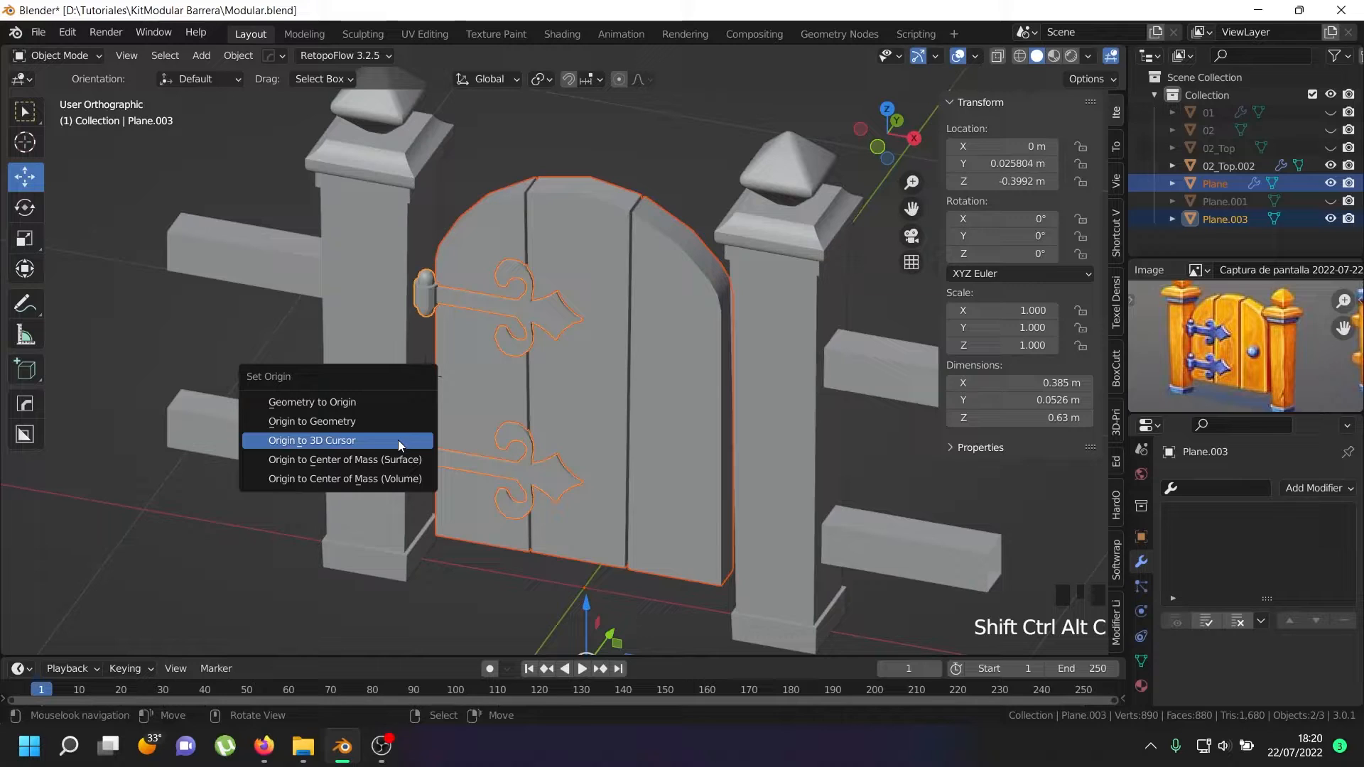
click(398, 440)
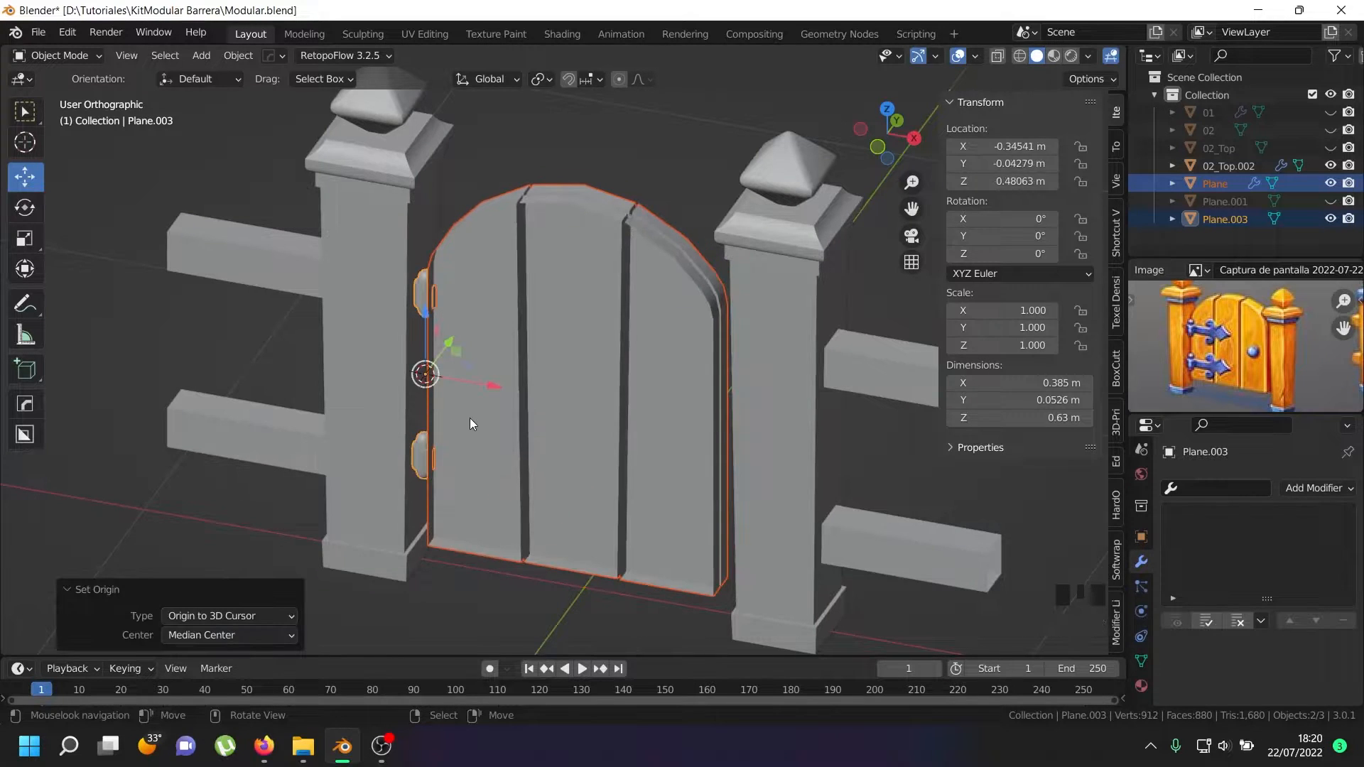
key(ctrl+z)
key(ctrl+z)
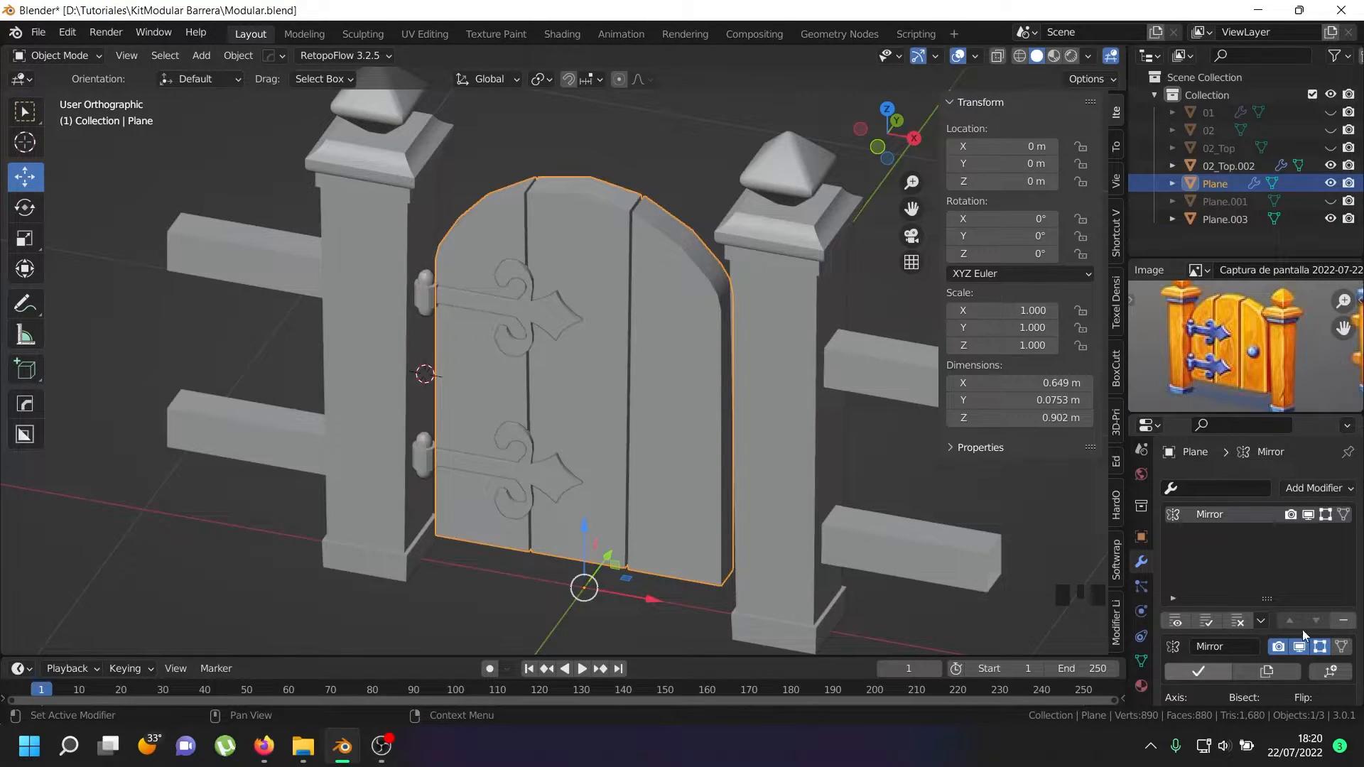
- Apply the door's Mirror modifier and join the door with the hinges into one object
scroll(1293, 626, down, 6)
click(1197, 506)
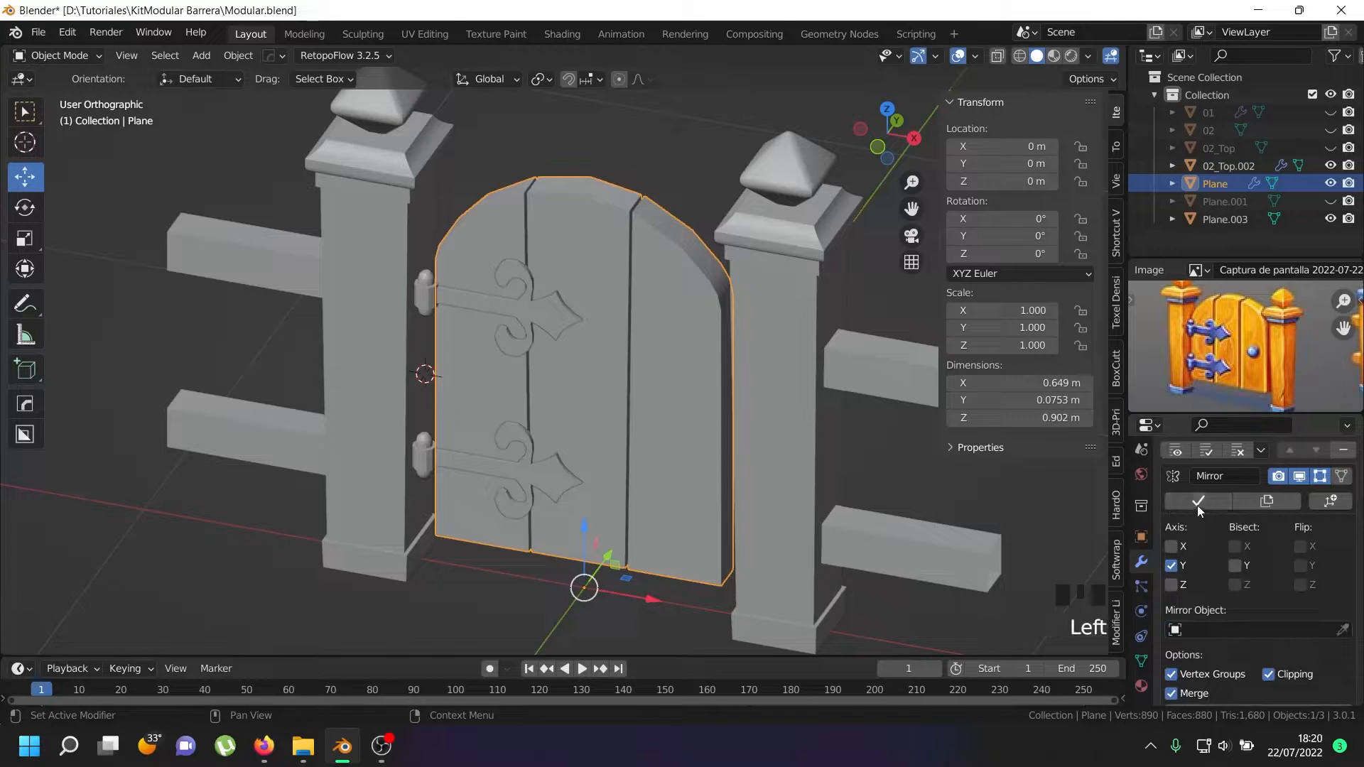
click(1199, 502)
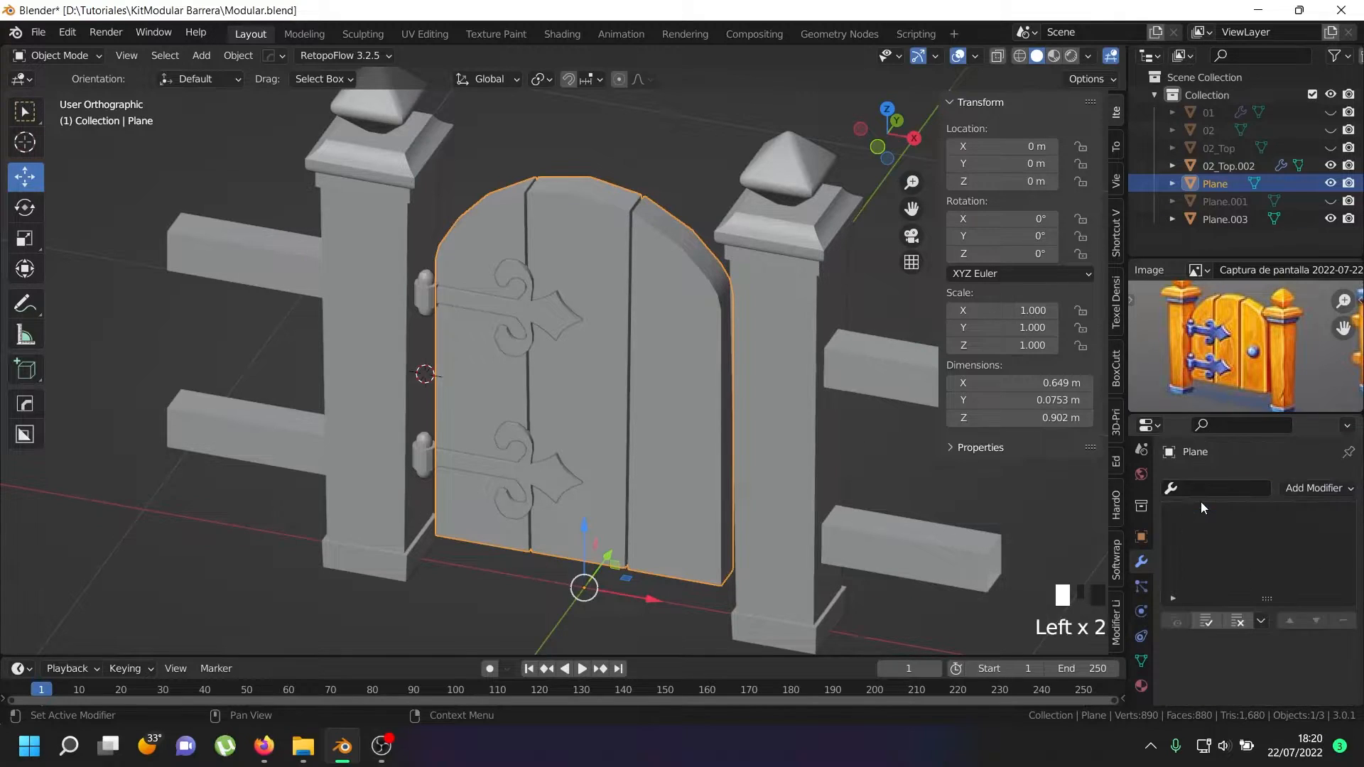
shift+right_click(440, 458)
key(ctrl+j)
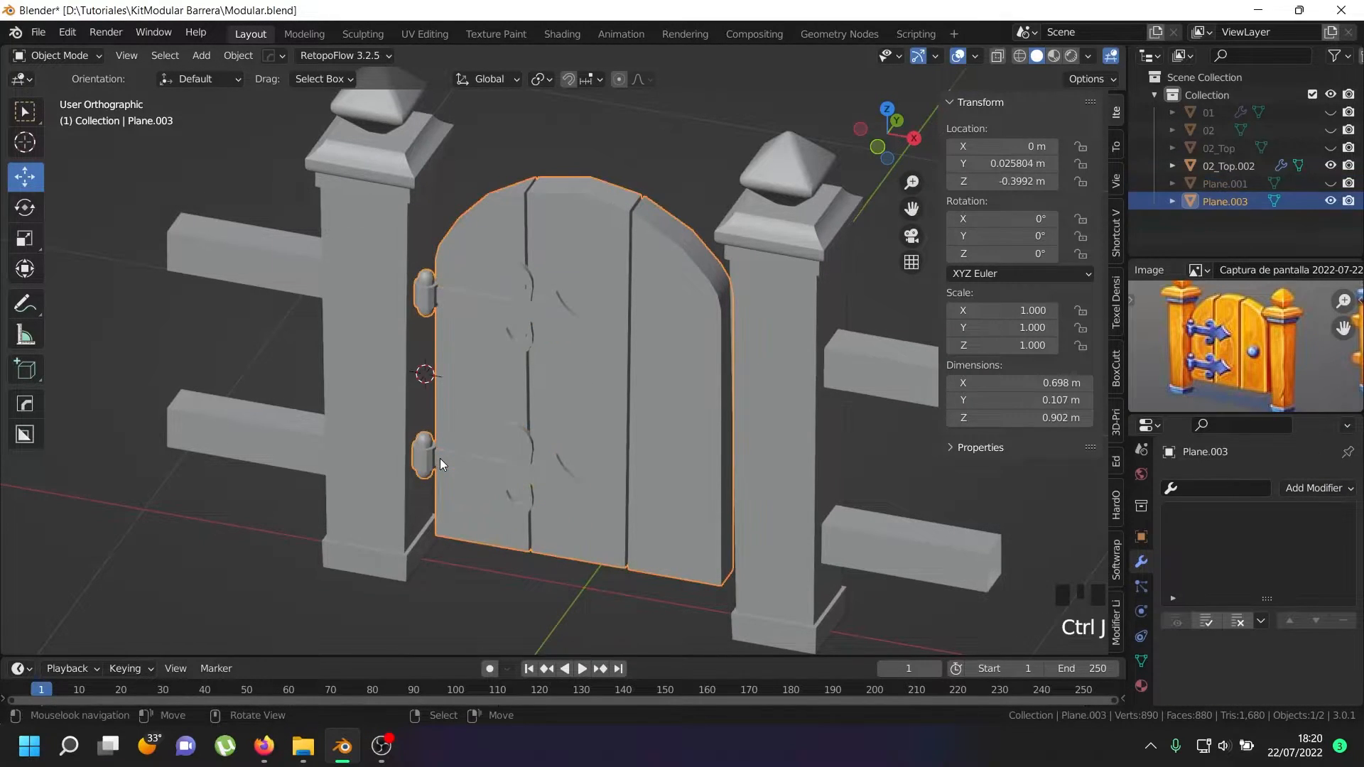
- Set the joined door's origin to the 3D cursor at the hinge pins
key(ctrl+shift+alt+c)
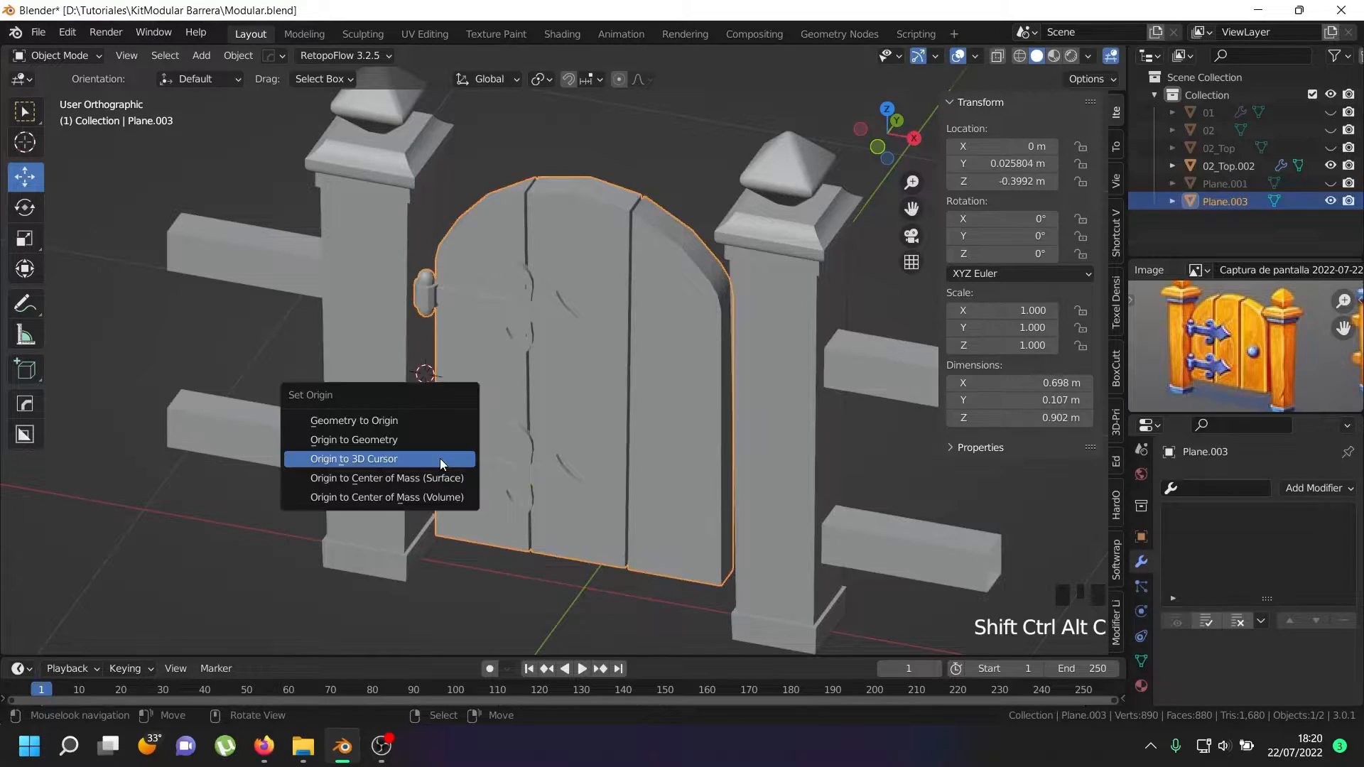
click(441, 460)
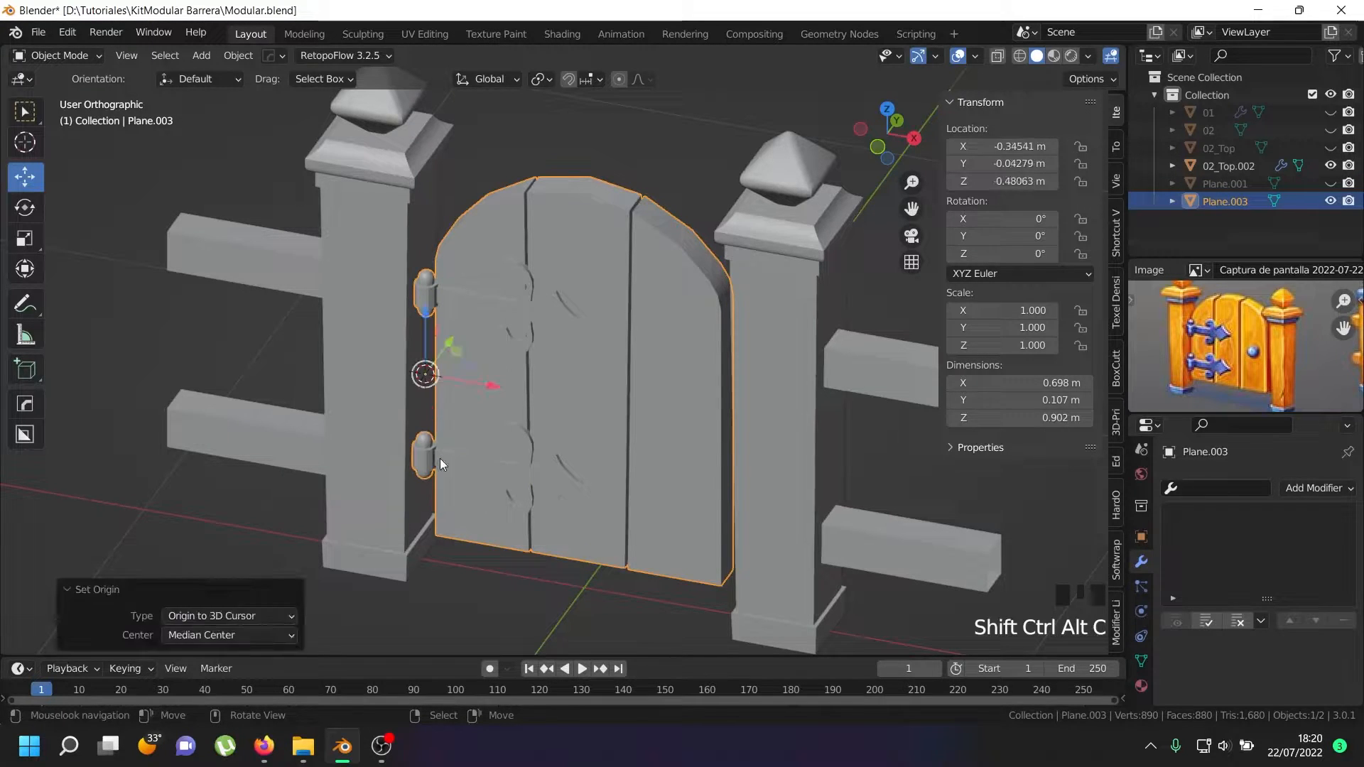
- Test the door's swing around its hinge origin by rotating it in top view, without keeping the rotation
key(KP_7)
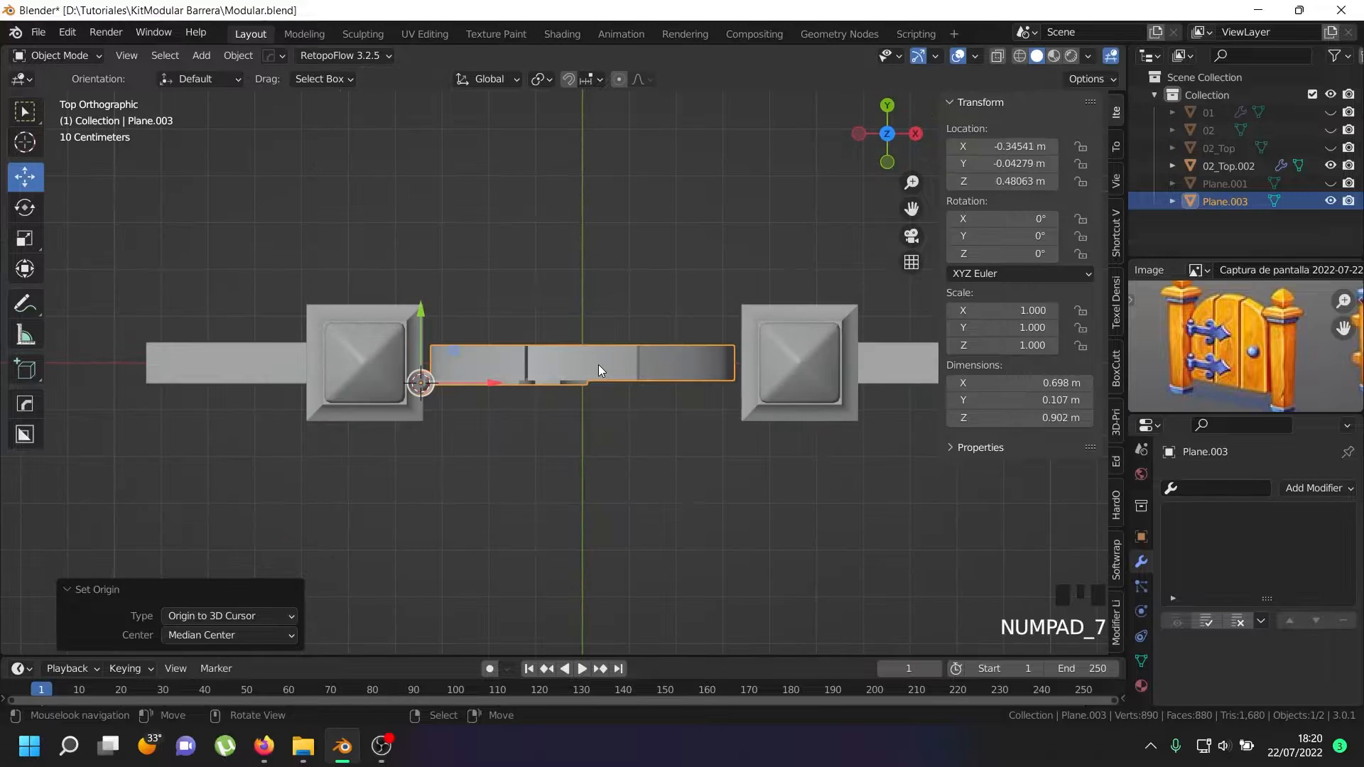
key(r)
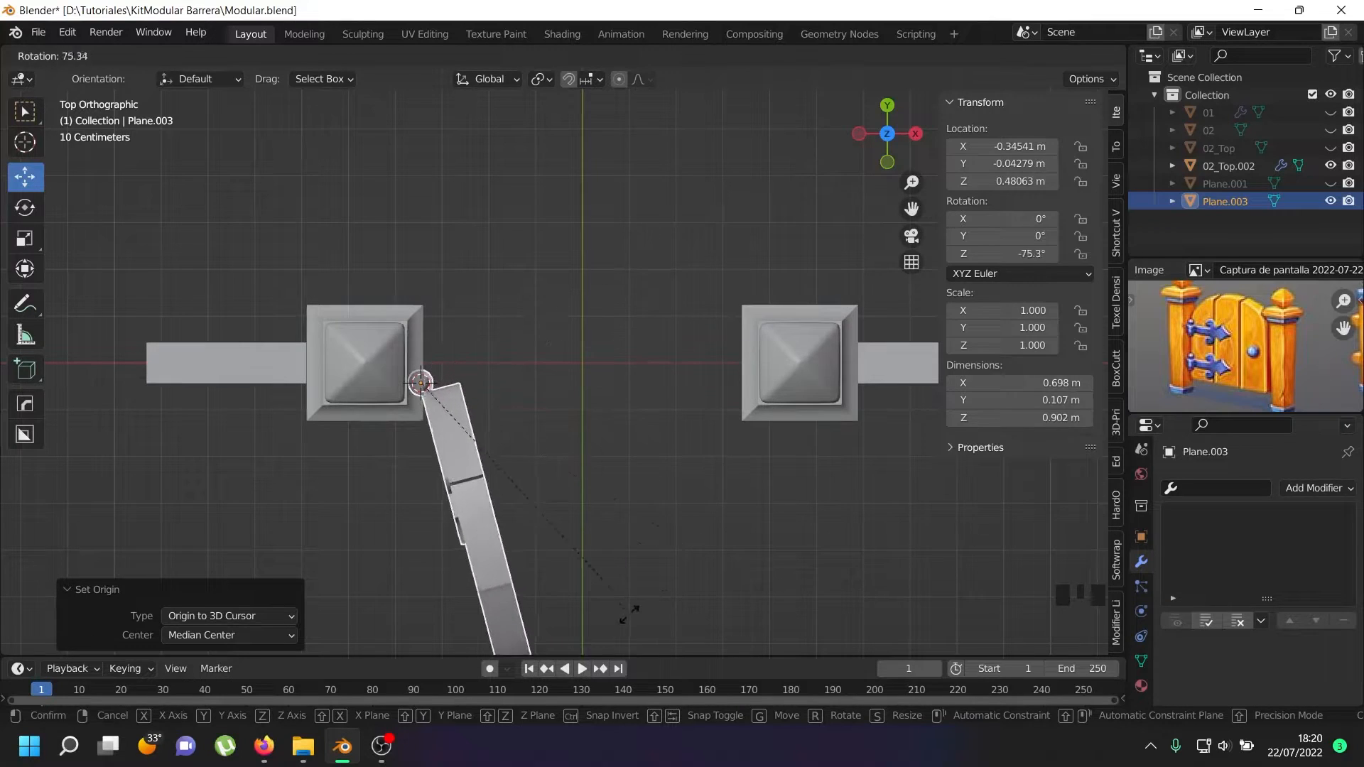
right_click(738, 472)
middle_drag(688, 499, 662, 307)
key(z)
key(z)
mouse_move(703, 450)
middle_down()
mouse_move(662, 400)
mouse_move(685, 398)
middle_up()
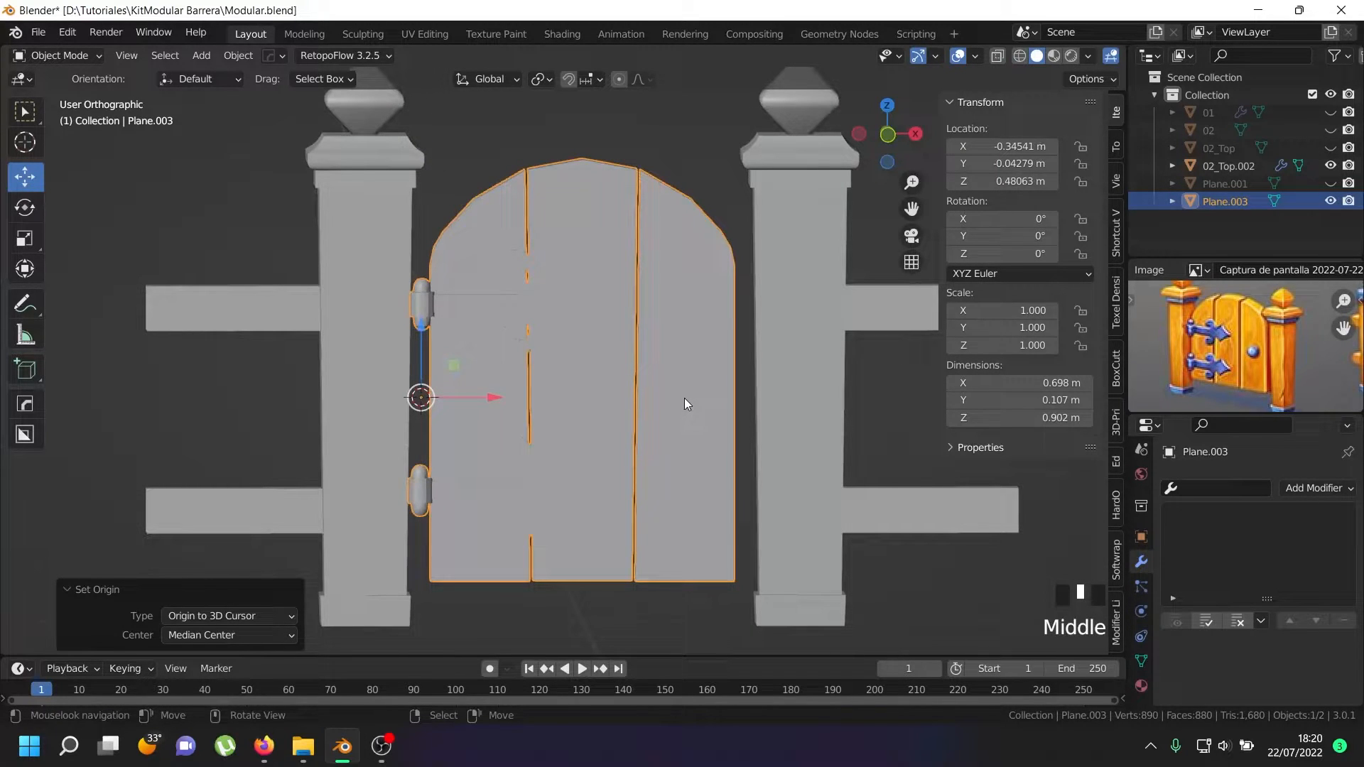
- Select the three linked door planks and move them about 0.018 m along X, away from the hinge pins
key(KP_1)
key(Tab)
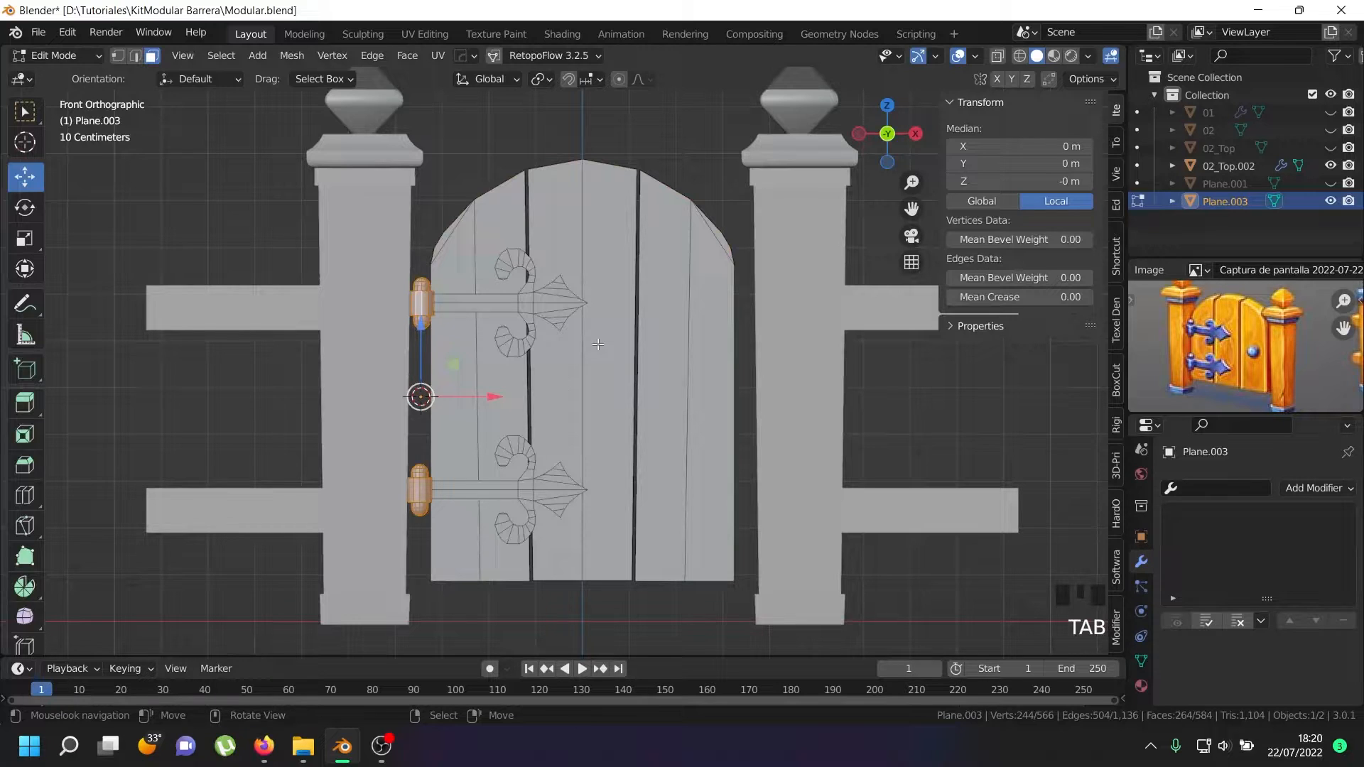
right_click(624, 422)
key(l)
key(l)
key(l)
drag(654, 366, 666, 363)
scroll(691, 390, down, 4)
key(z)
key(z)
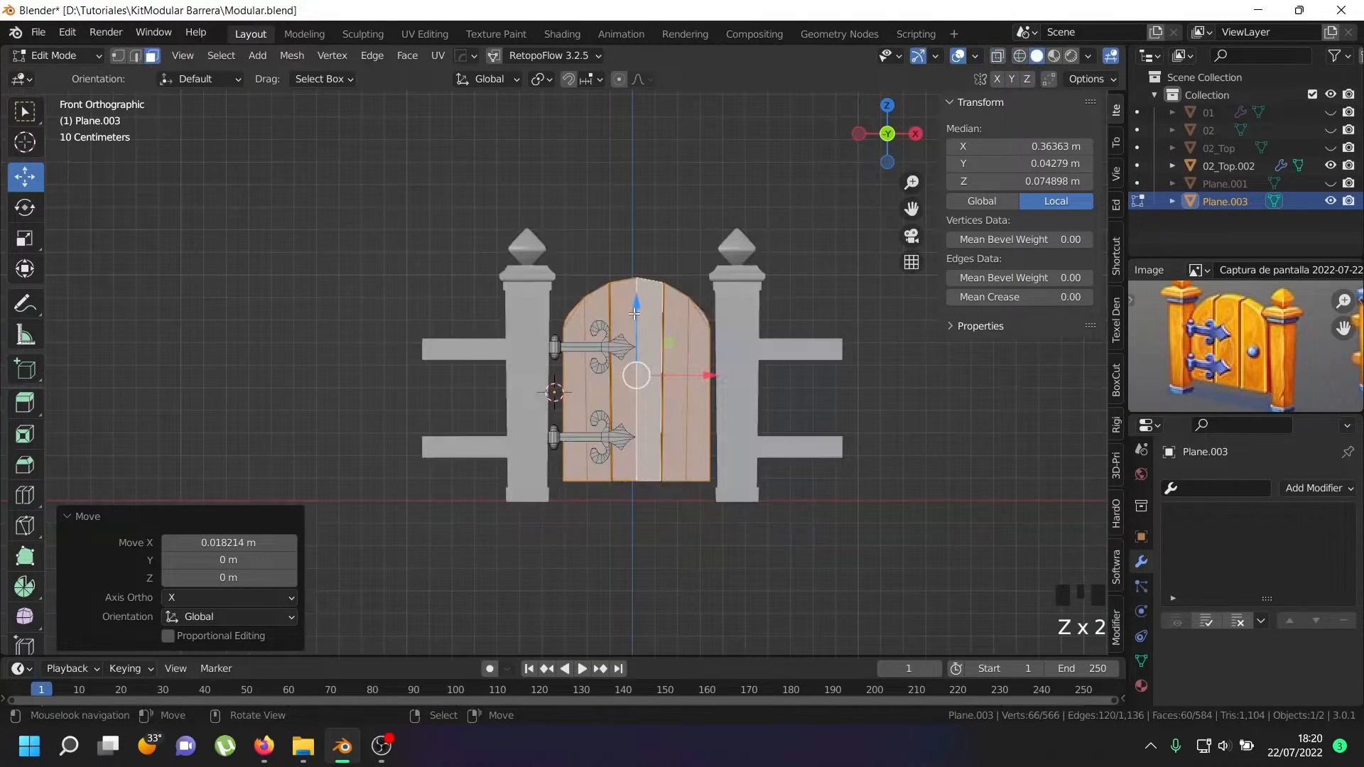
- Return to object mode, deselect everything and unhide object 02
key(Tab)
middle_drag(633, 308, 742, 378)
key(alt+a)
click(1330, 130)
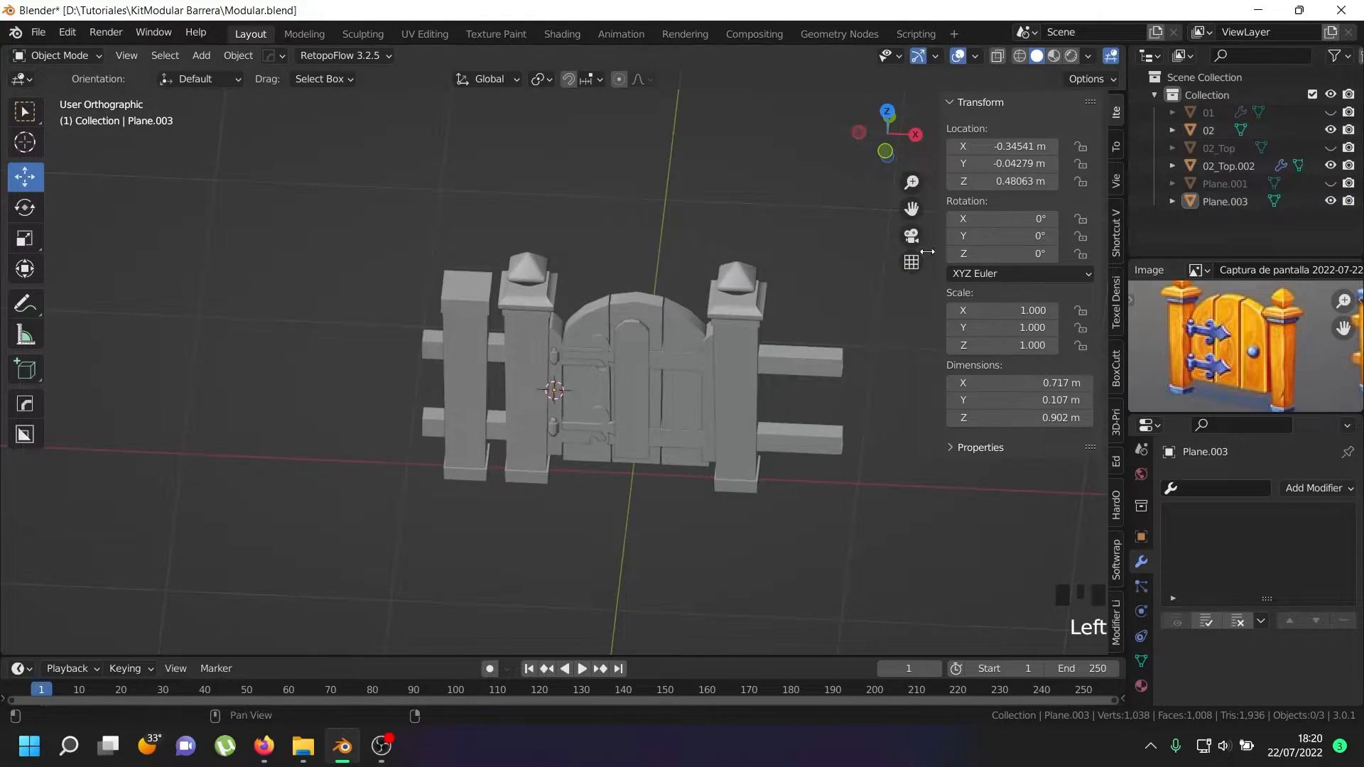
- Move fence section 02 about -1.56 m along X beside the gate and turn on vertex snapping
right_click(637, 410)
drag(714, 475, 357, 448)
middle_drag(274, 138, 620, 64)
click(568, 79)
click(590, 79)
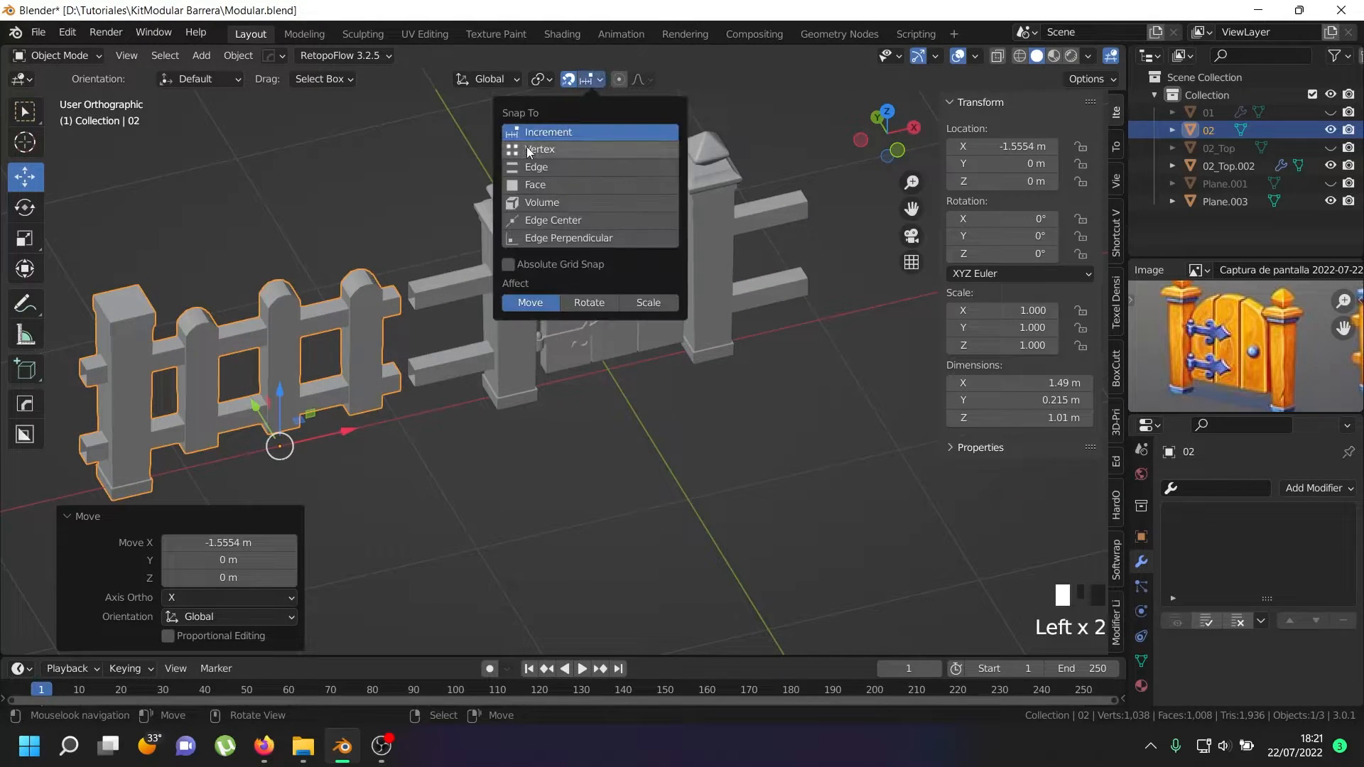
click(607, 149)
scroll(408, 287, up, 2)
scroll(409, 293, up, 1)
- Try snapping the whole mesh of fence section 02 about 0.069 m along X against the gate's rail ends, then deselect everything in object mode
key(g)
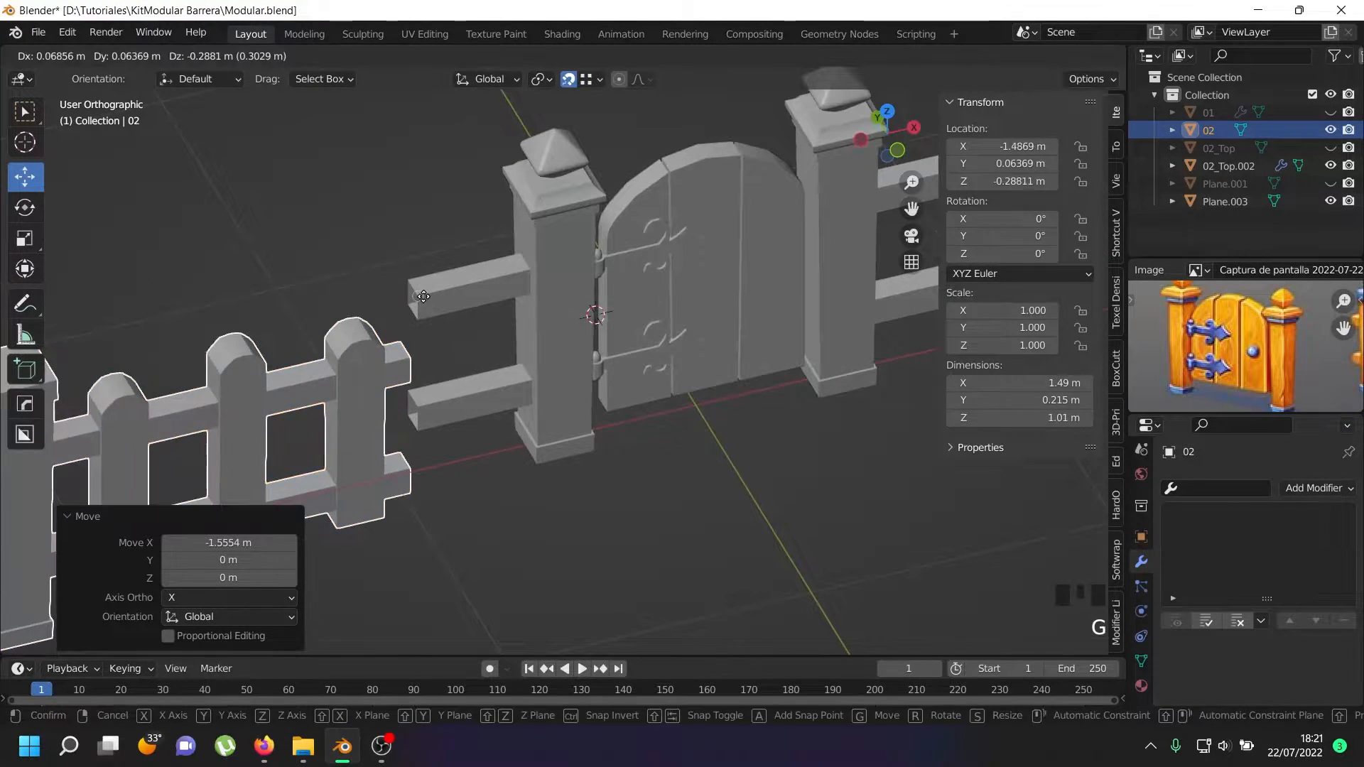
click(441, 300)
key(Tab)
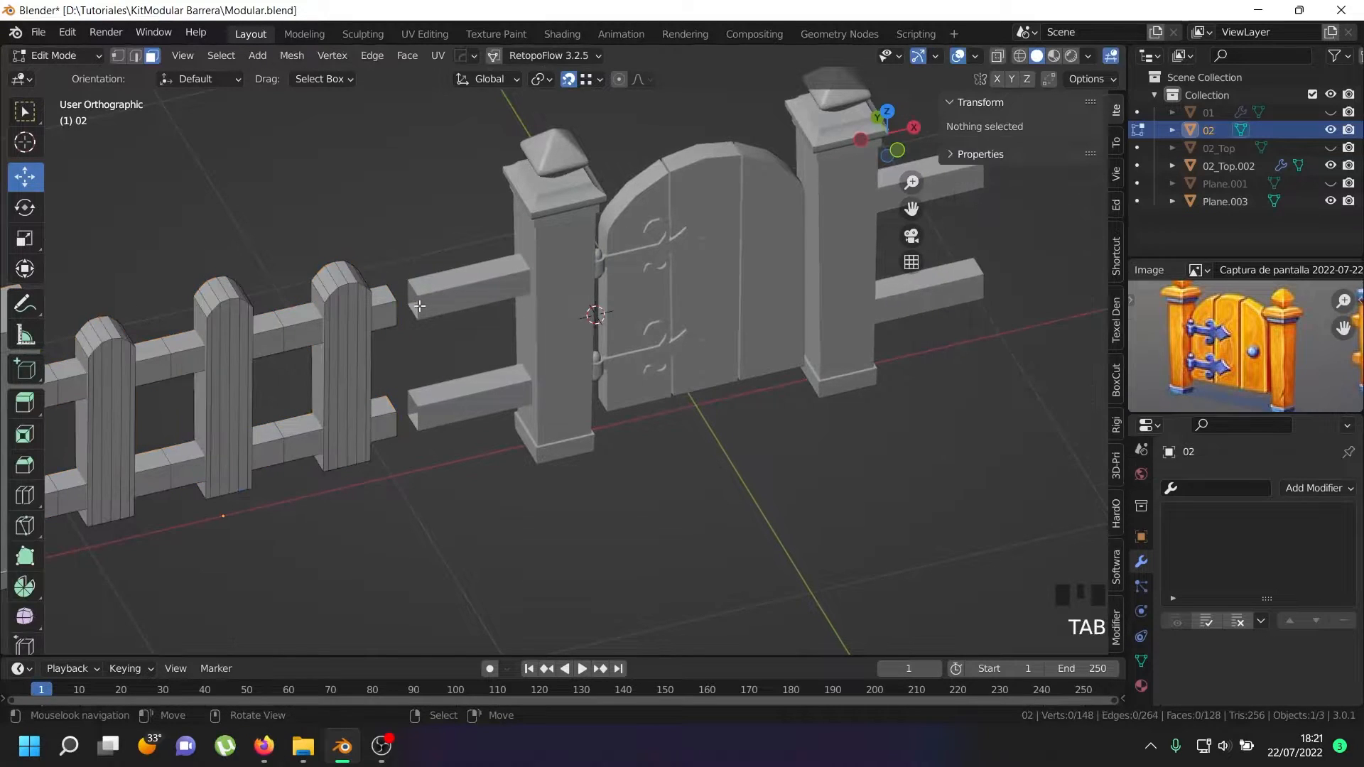
scroll(414, 299, up, 1)
key(a)
key(g)
click(433, 300)
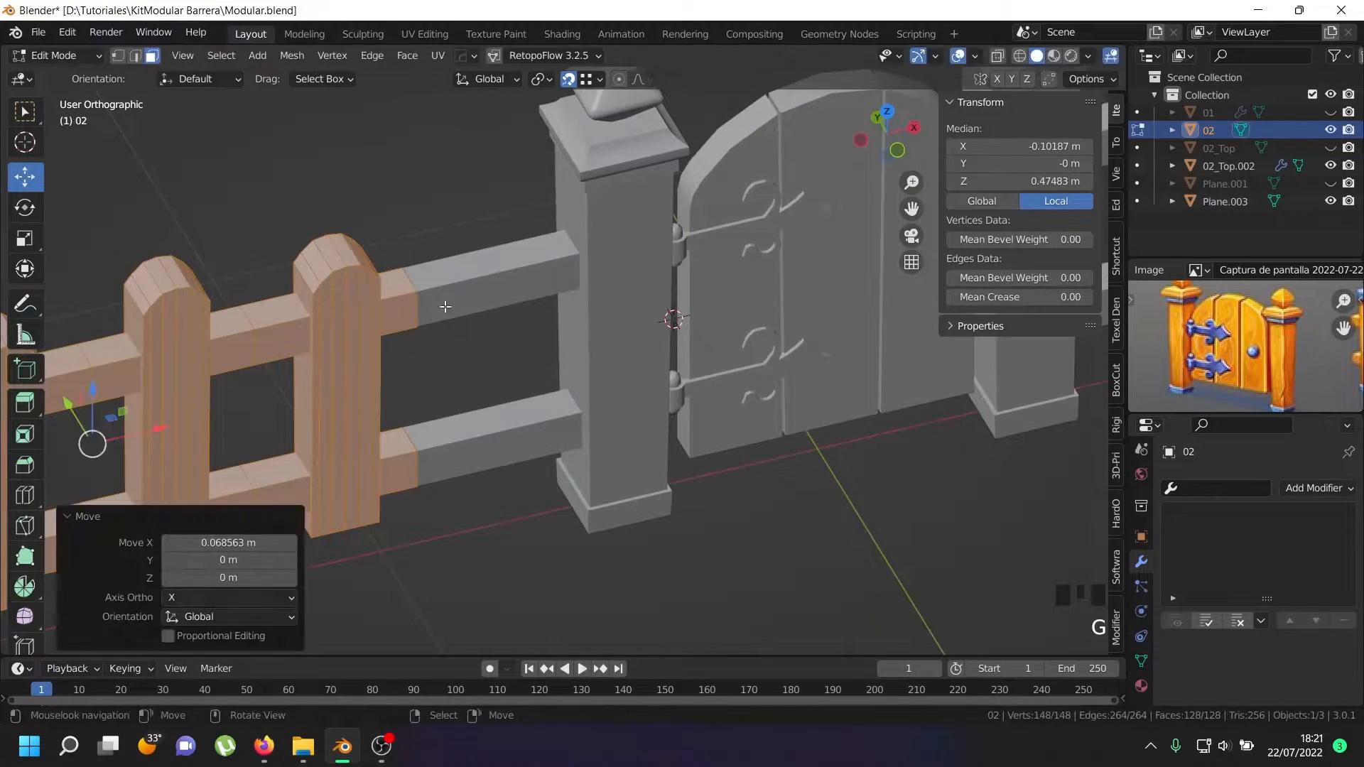
scroll(437, 301, down, 4)
key(Tab)
middle_drag(568, 348, 543, 277)
key(a)
scroll(604, 338, down, 3)
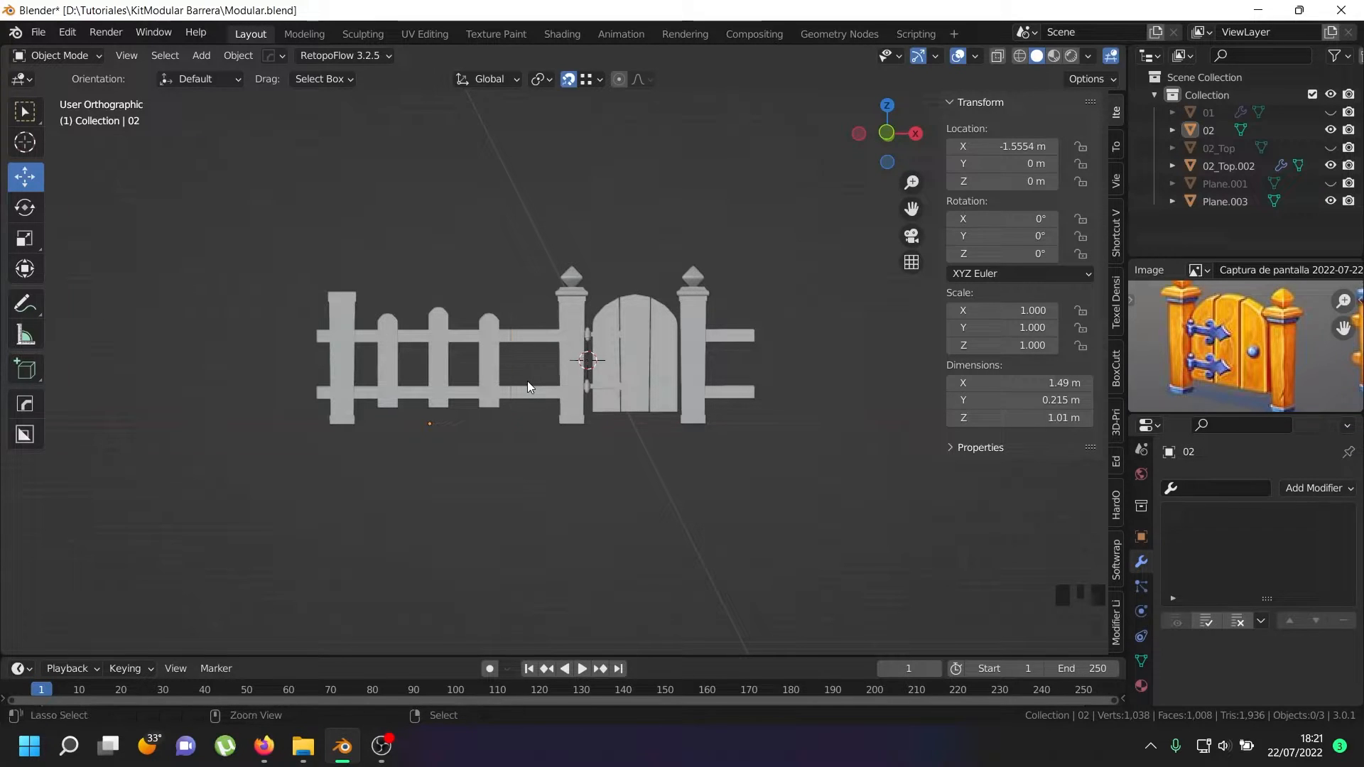
- Undo the test moves of fence section 02 and hide it
key(ctrl+z)
key(ctrl+z)
key(ctrl+z)
key(ctrl+z)
key(ctrl+z)
key(ctrl+z)
key(ctrl+z)
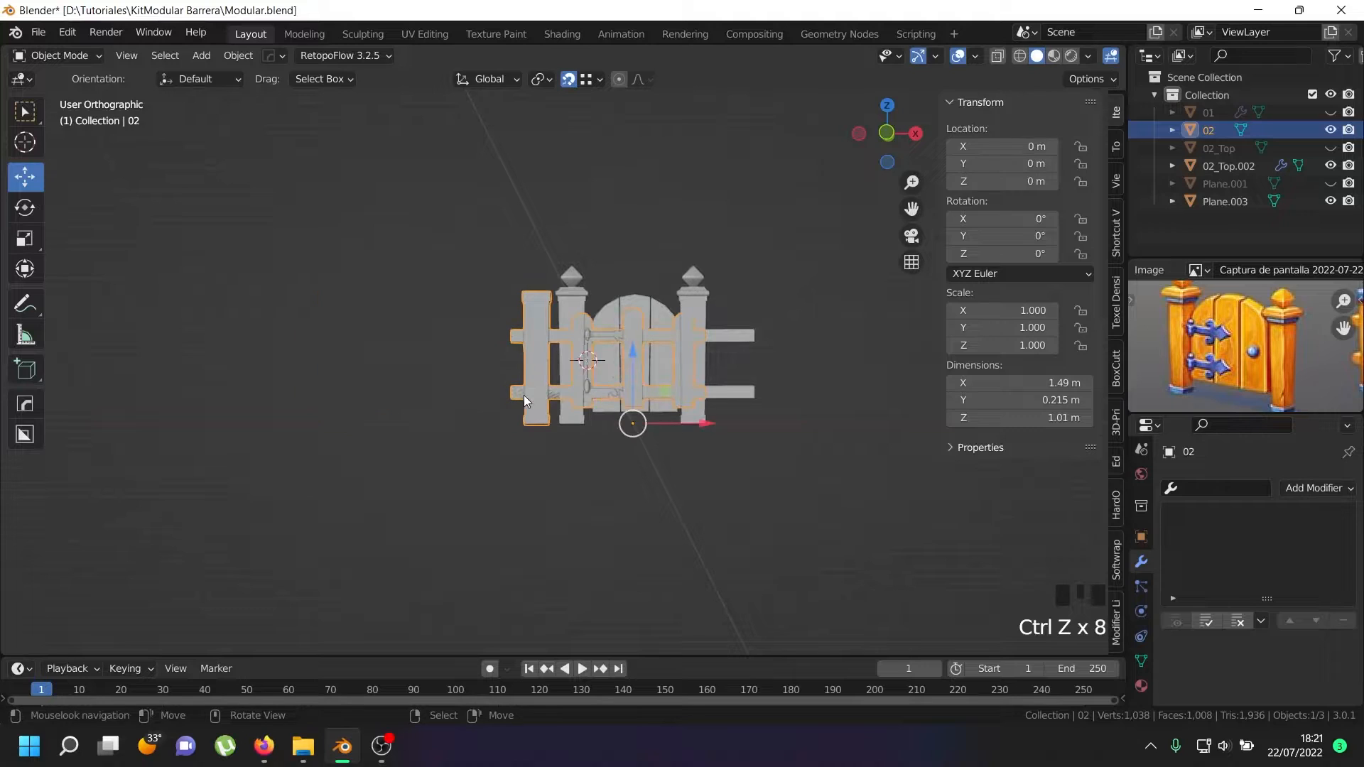
click(1331, 130)
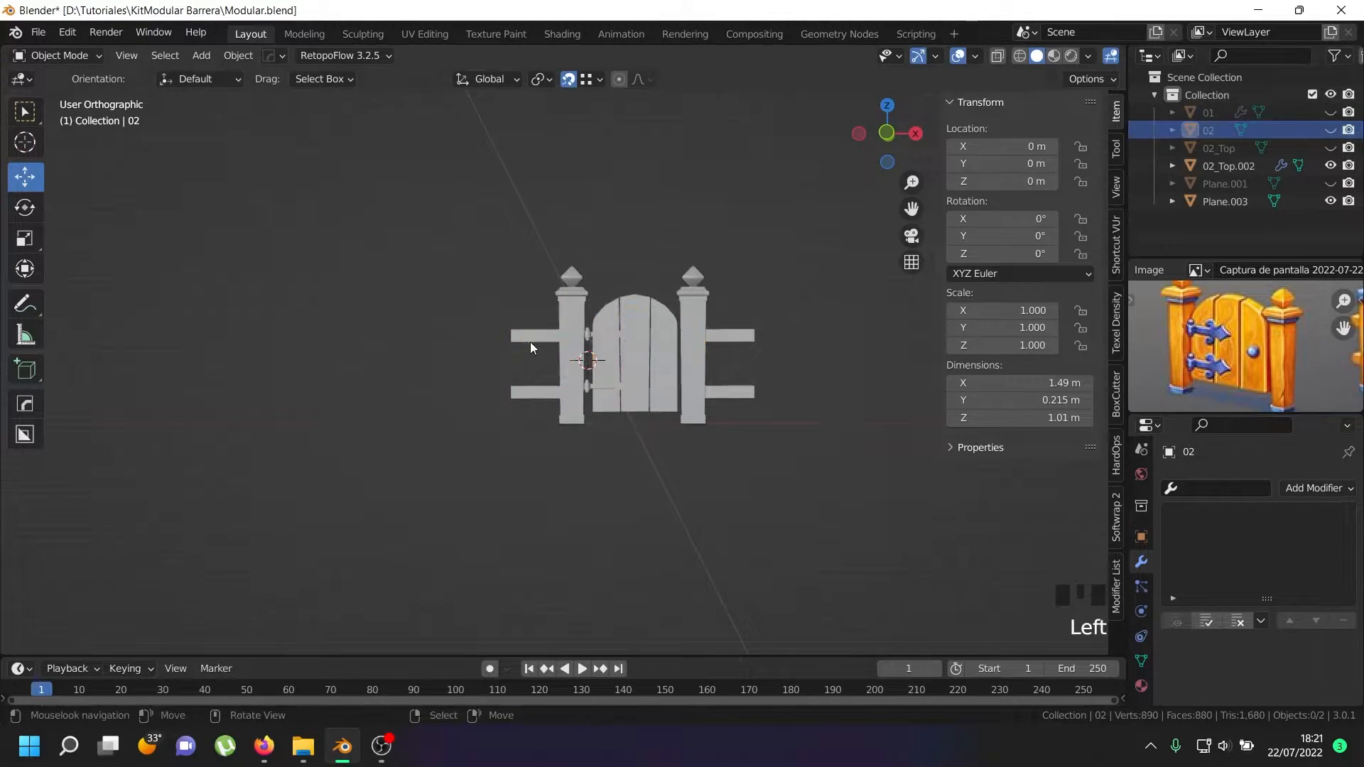
- Shorten the gate's rail stubs by moving their end edge loops along X toward the post, to an overall width of about 1.45 m
right_click(538, 331)
key(Tab)
scroll(530, 385, up, 4)
right_click(501, 282)
middle_drag(362, 181, 313, 224)
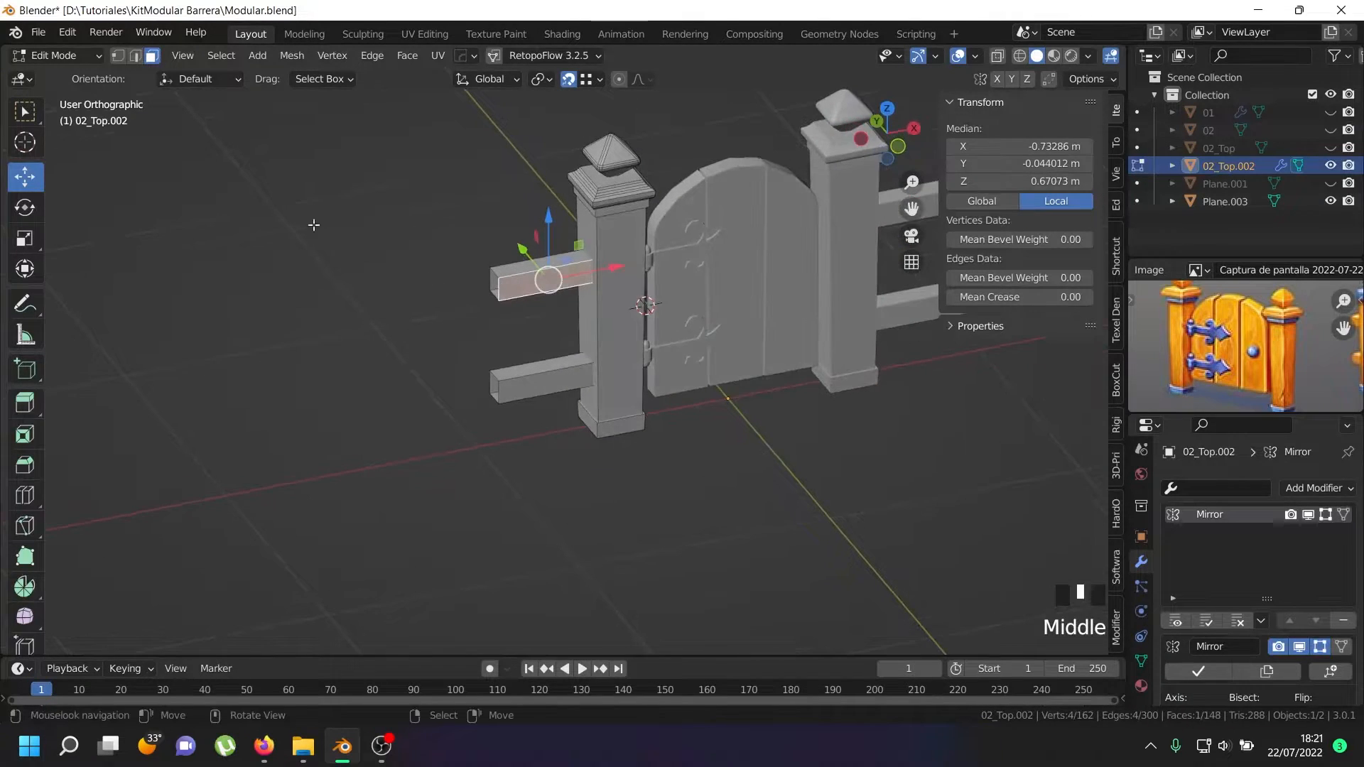
click(134, 55)
right_click(492, 292)
alt+shift+right_click(492, 292)
right_click(500, 287)
alt+shift+right_click(499, 287)
alt+shift+right_click(500, 288)
alt+shift+right_click(499, 287)
alt+shift+right_click(500, 392)
drag(559, 325, 611, 324)
scroll(611, 323, down, 2)
middle_drag(611, 323, 629, 345)
key(Tab)
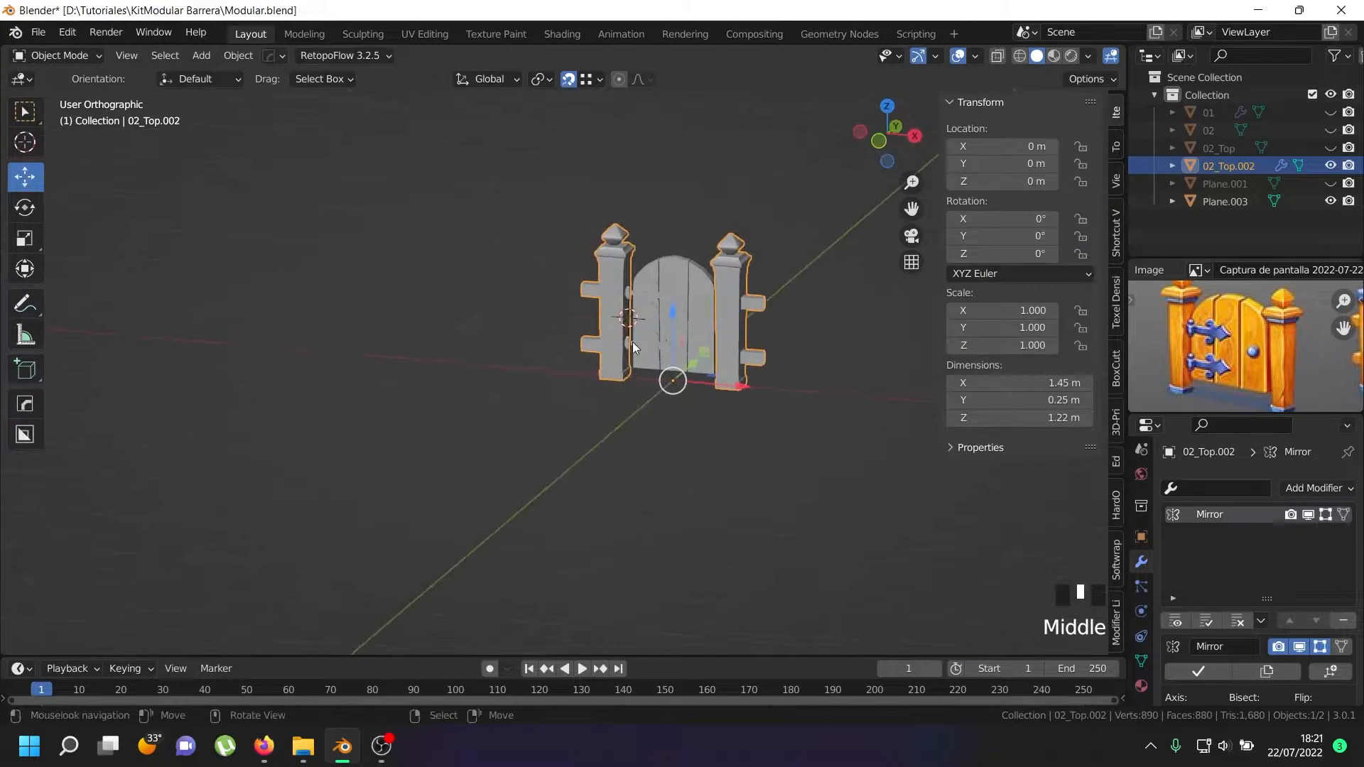
- Rename the object 02_Top.002 as 02_Door
triple_click(1246, 164)
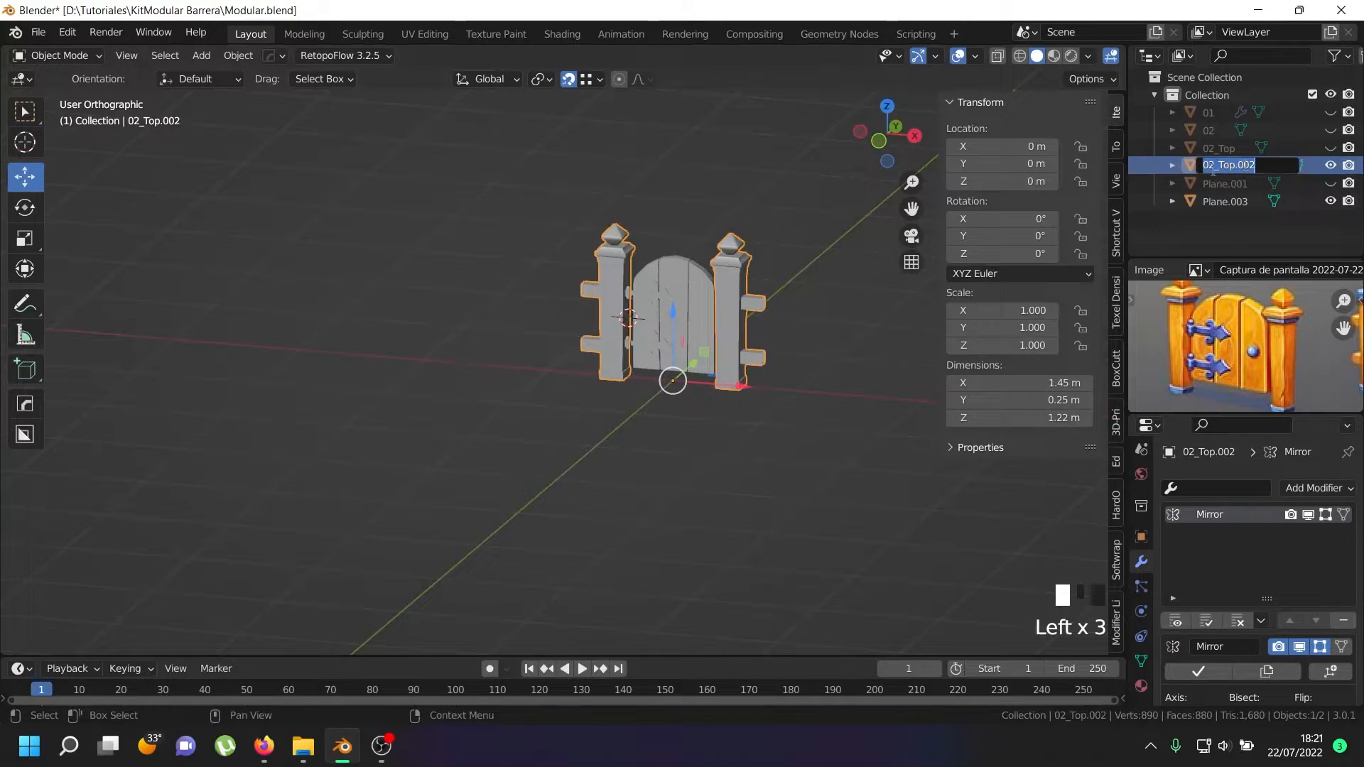
click(1225, 165)
text(Door)
key(Return)
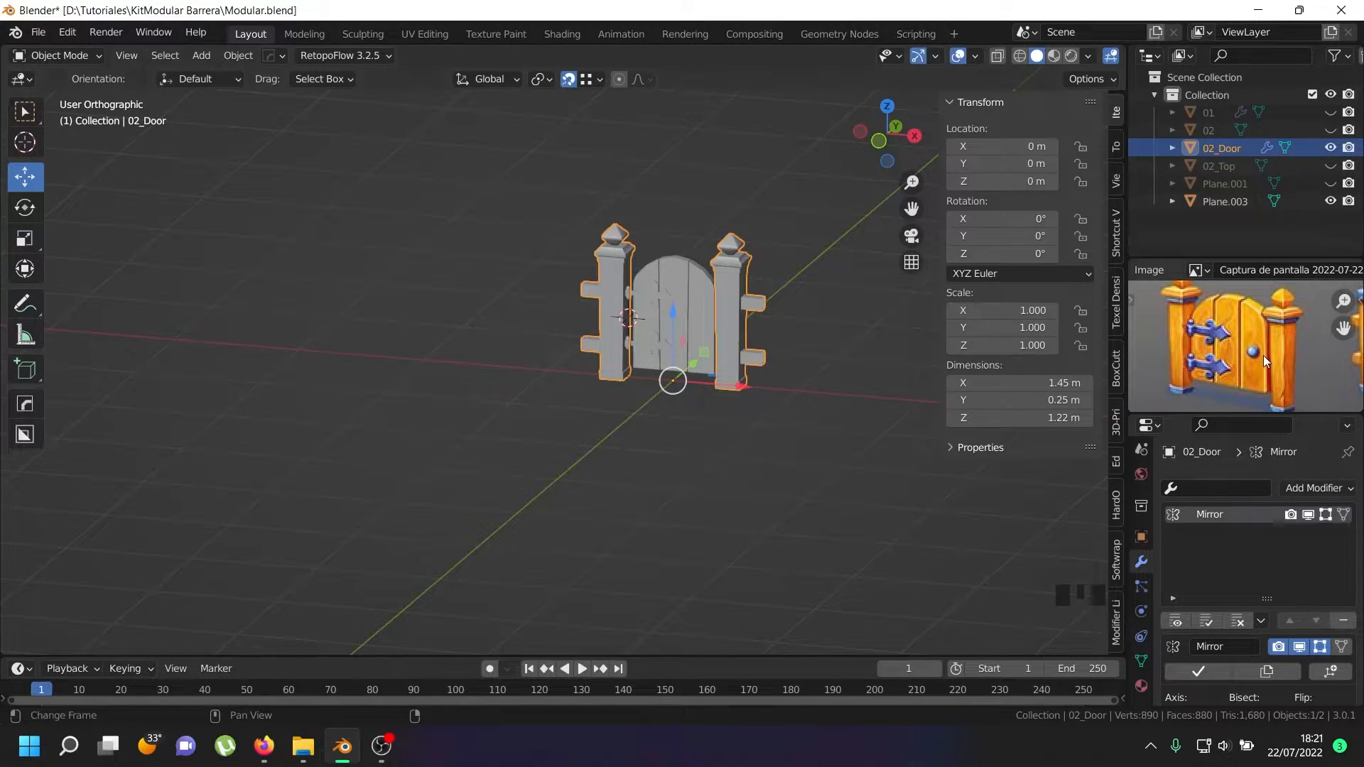
- Add a mesh circle in front view and rotate its vertices 90° about X
scroll(598, 334, up, 6)
right_click(584, 336)
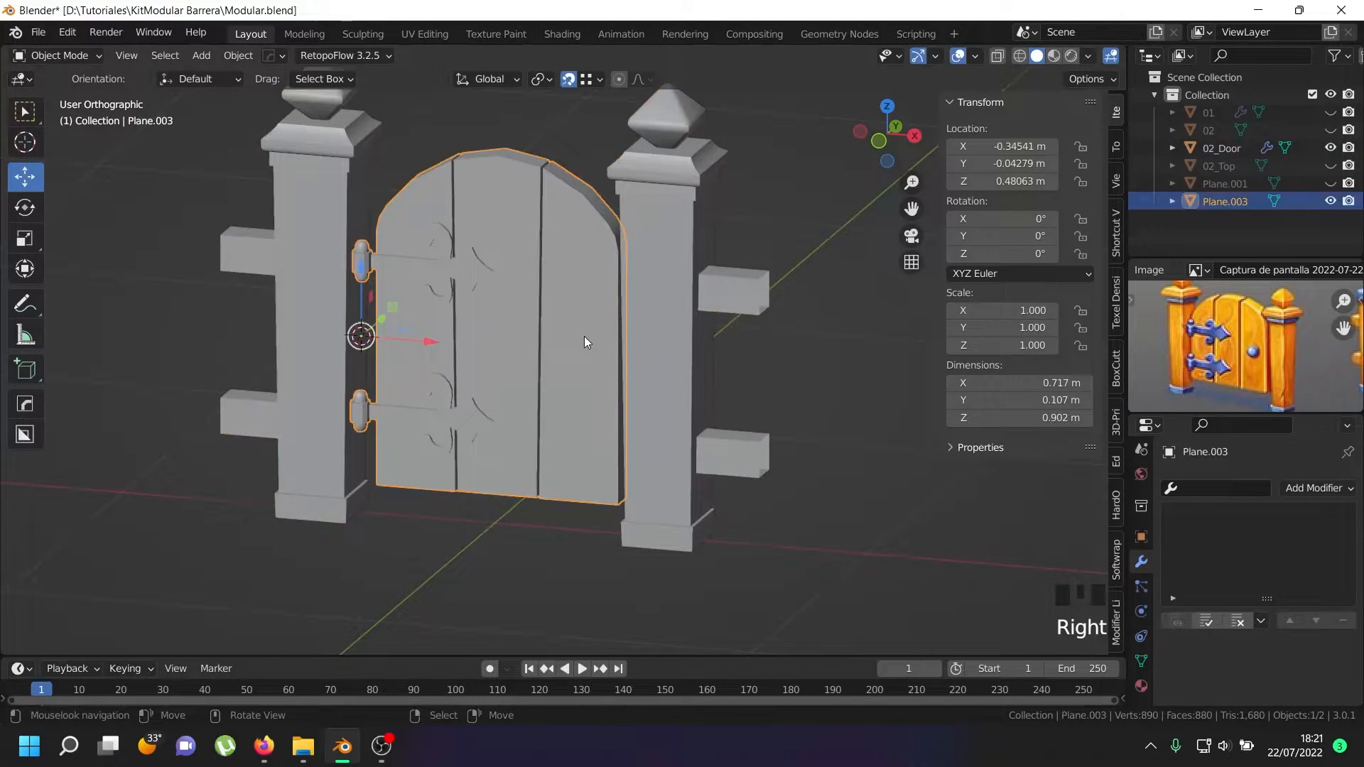
key(KP_1)
key(shift+a)
mouse_move(583, 335)
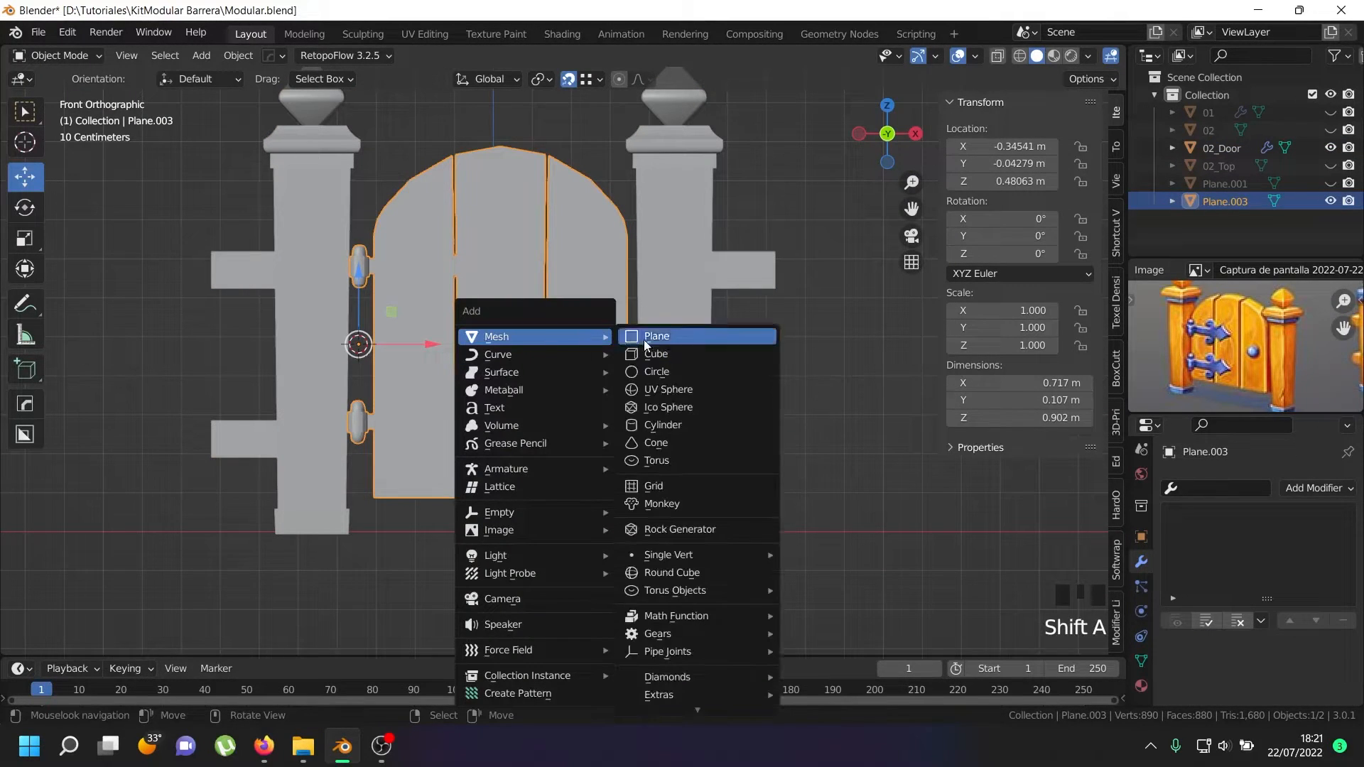
click(658, 372)
scroll(657, 374, down, 3)
key(Tab)
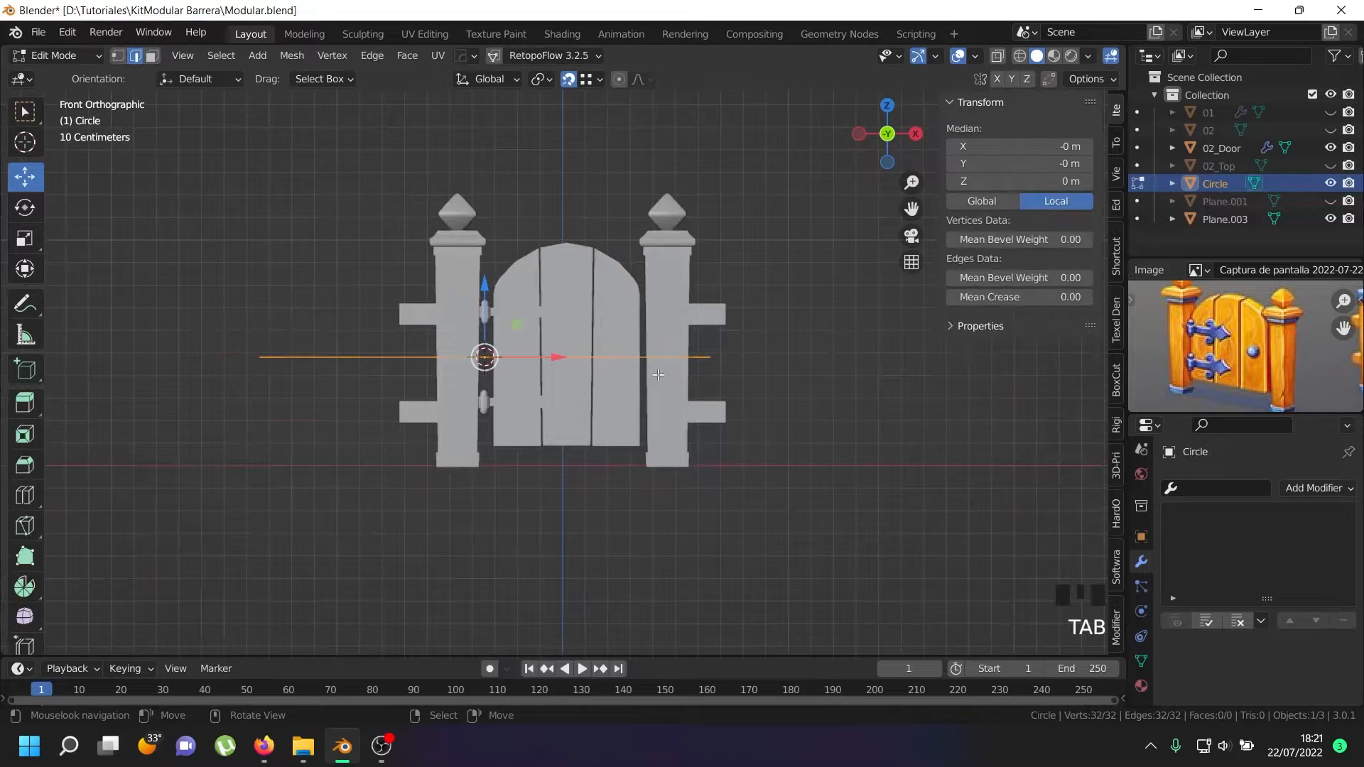
text(rx90)
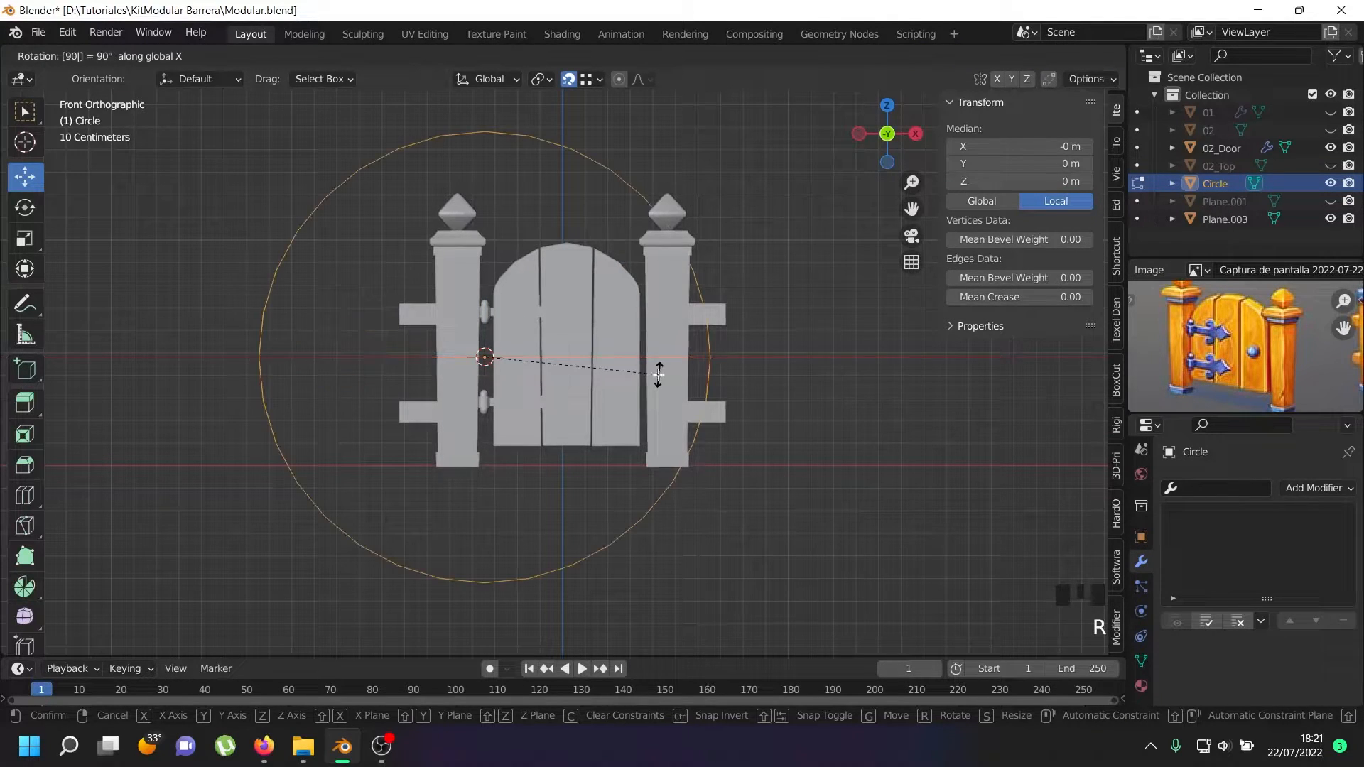
key(Return)
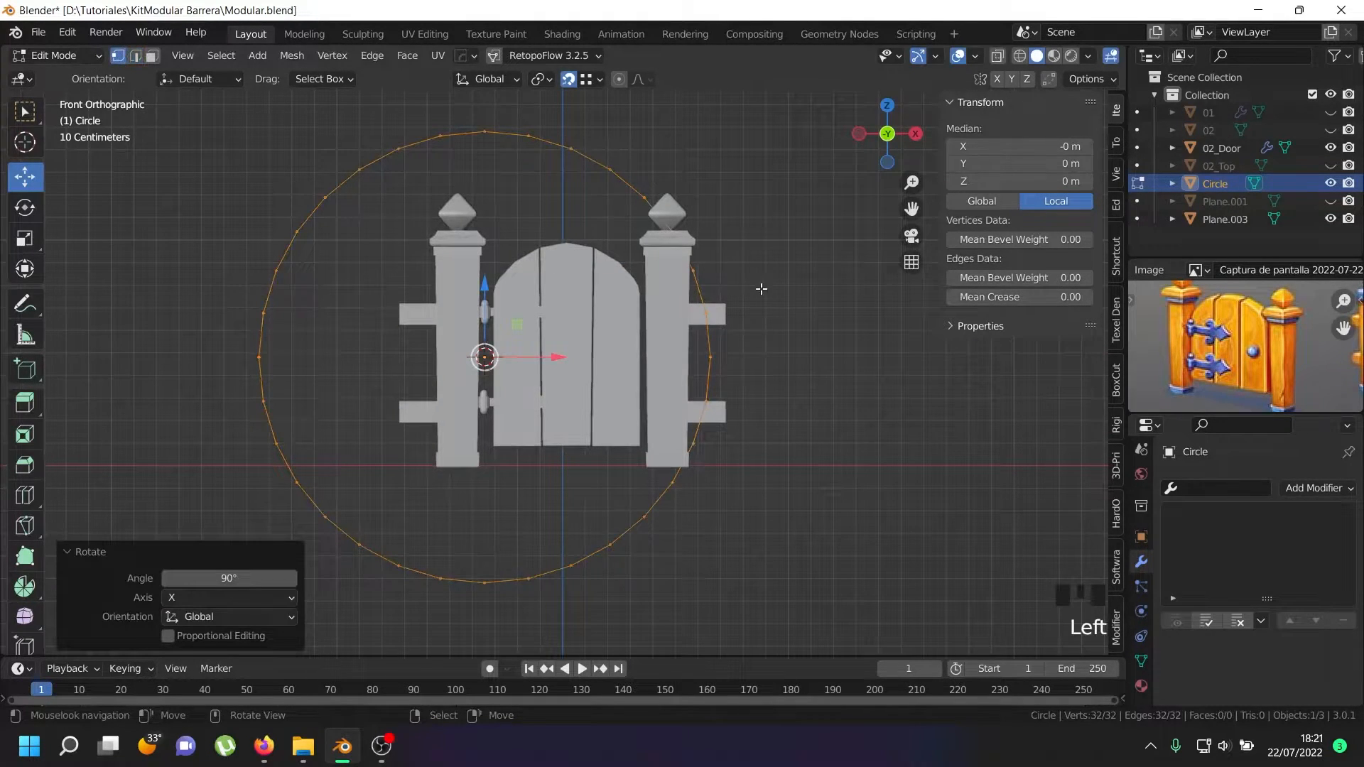
- Shrink the circle by factors of about 0.211 and 0.359 and place it on the door plank opposite the hinges
key(s)
click(503, 341)
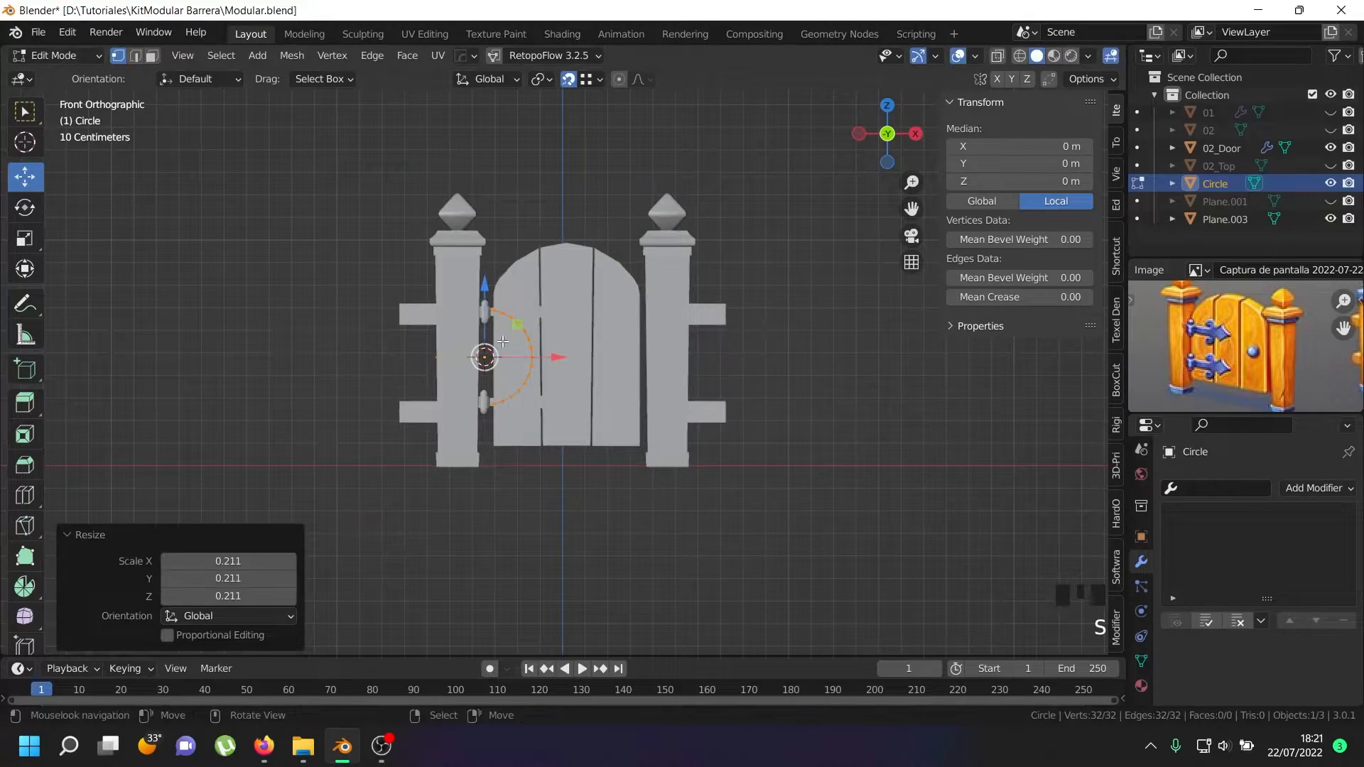
key(g)
click(626, 345)
scroll(626, 345, up, 2)
key(s)
click(674, 365)
key(g)
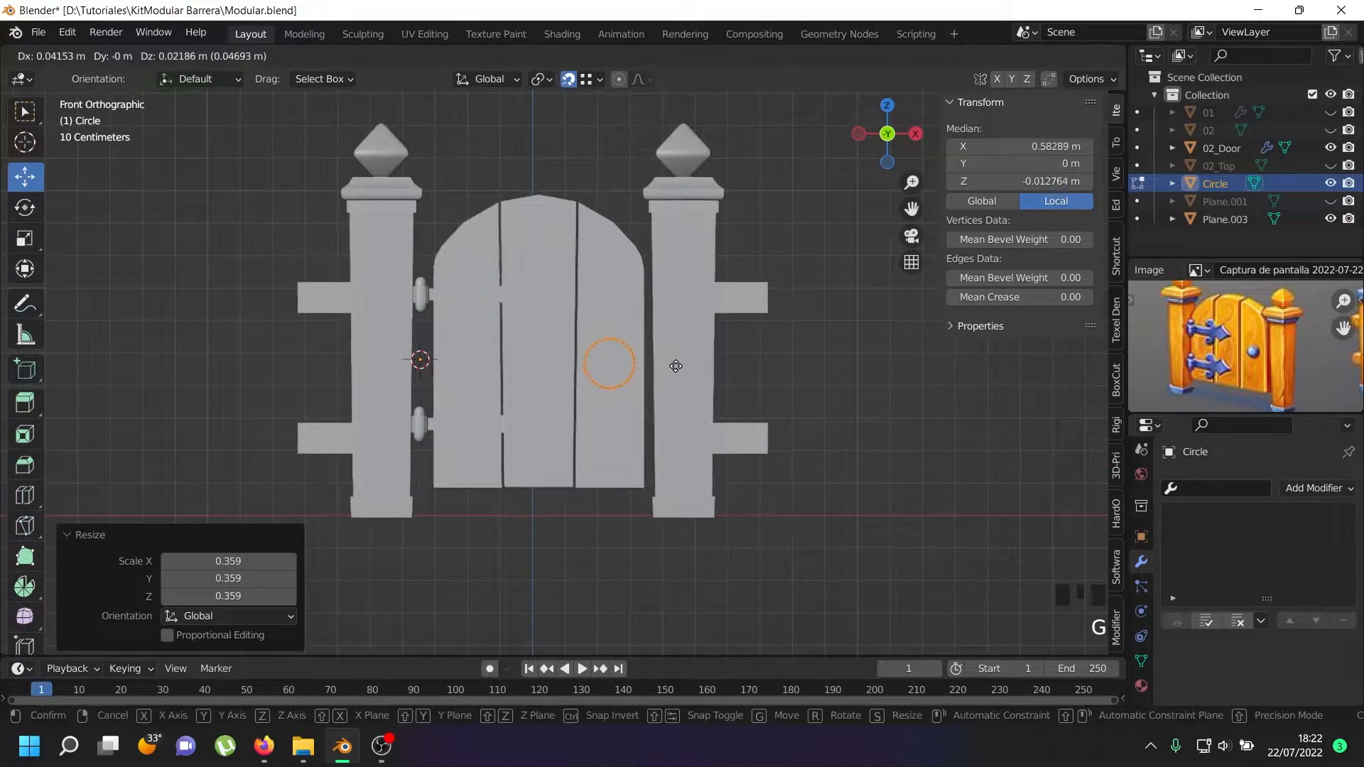
click(681, 363)
- Scale the circle by 0.75 and fine-tune its size for the base of the door knob
scroll(693, 369, up, 4)
key(s)
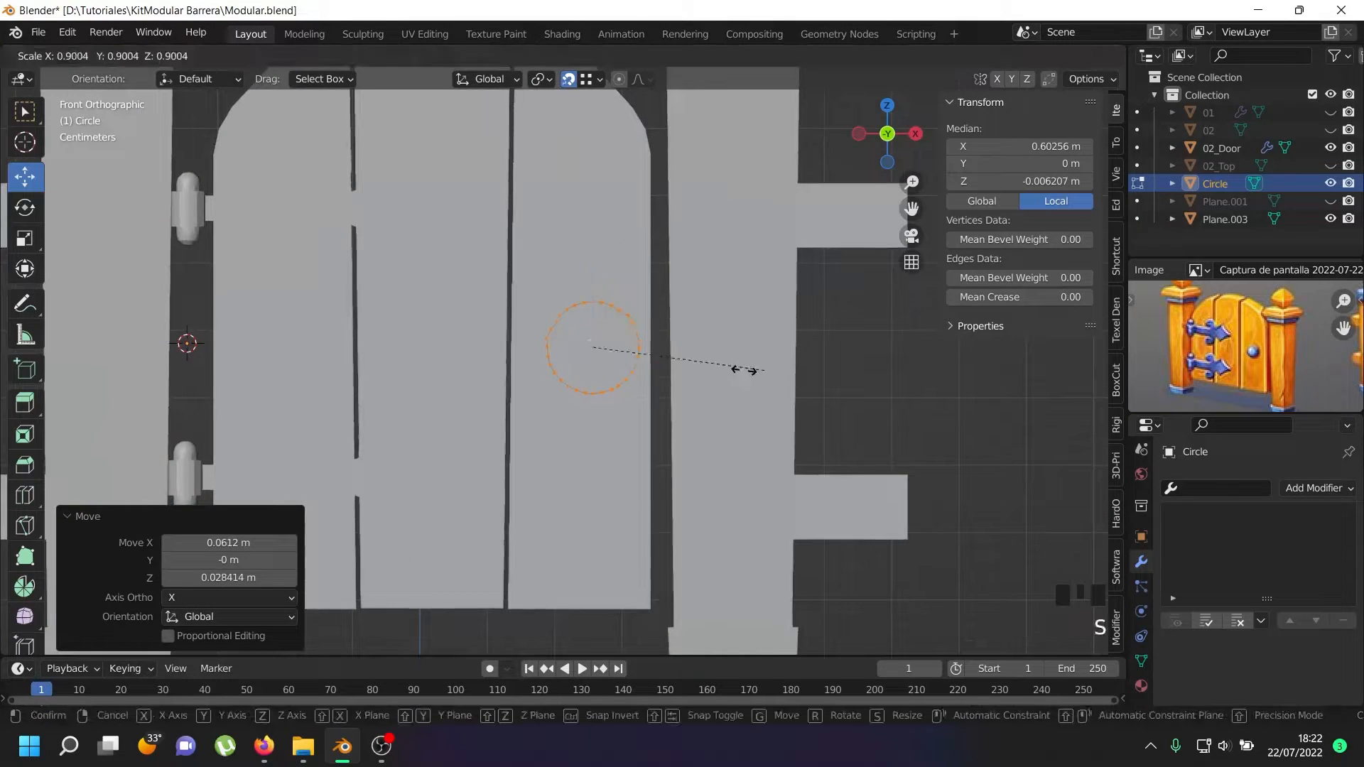
click(683, 382)
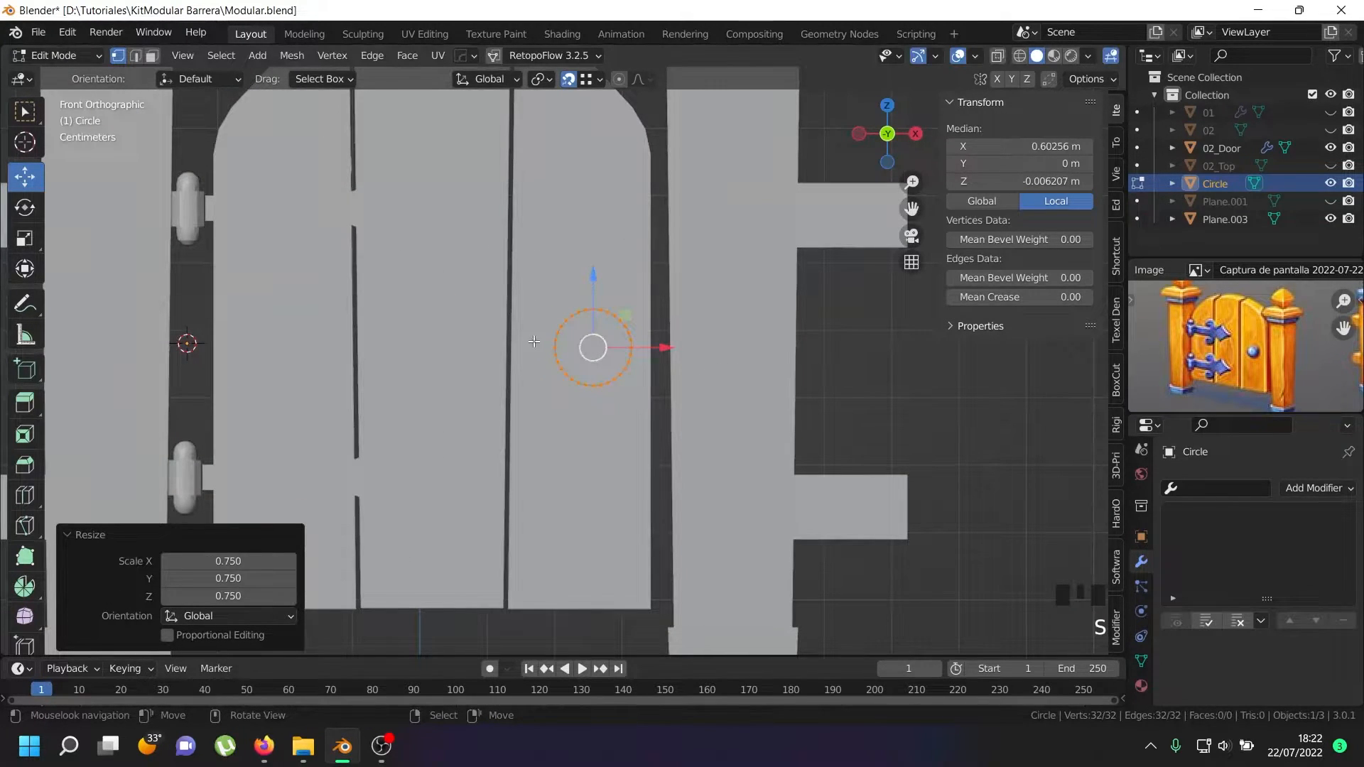
middle_drag(578, 359, 534, 385)
key(s)
click(670, 383)
- Extrude the circle twice toward the door's front, first about 0.016 m along negative Y, then out to about -0.091 m
key(e)
right_click(641, 325)
drag(629, 310, 676, 369)
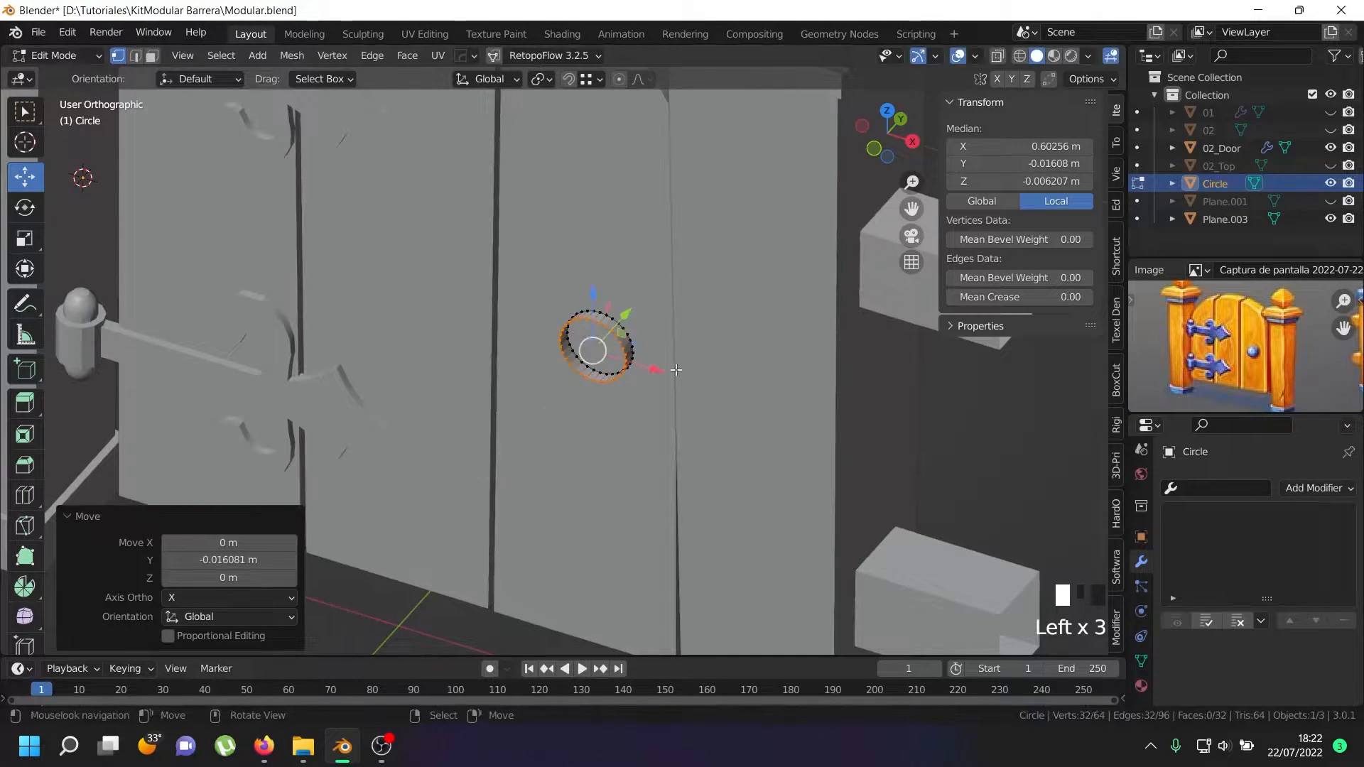
key(e)
right_click(673, 368)
drag(626, 313, 574, 335)
- Add one centred loop cut around the knob's front segment and scale it by about 2.713
key(ctrl+r)
click(600, 364)
right_click(600, 363)
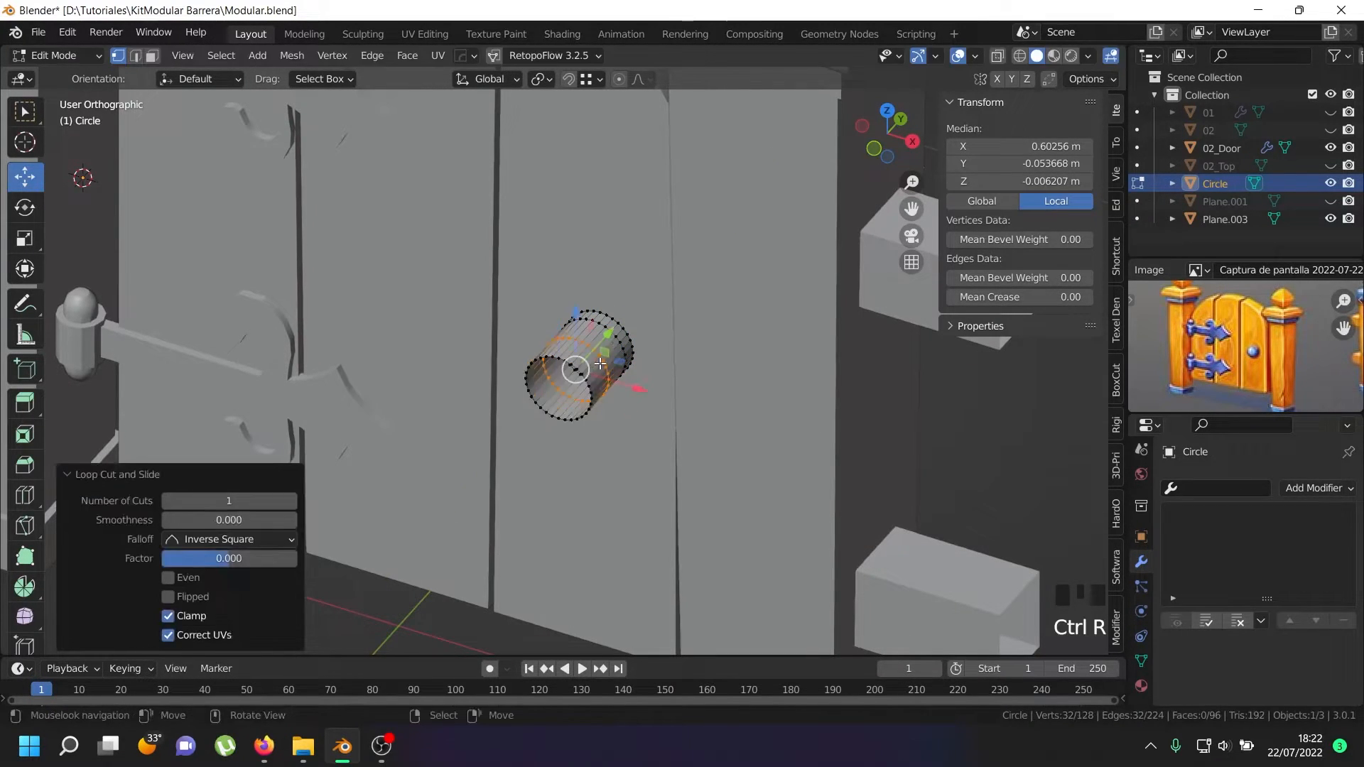
key(s)
click(853, 396)
- Bevel the widened loop into a rounded knob and merge all its vertices by distance
key(ctrl+b)
scroll(844, 566, up, 8)
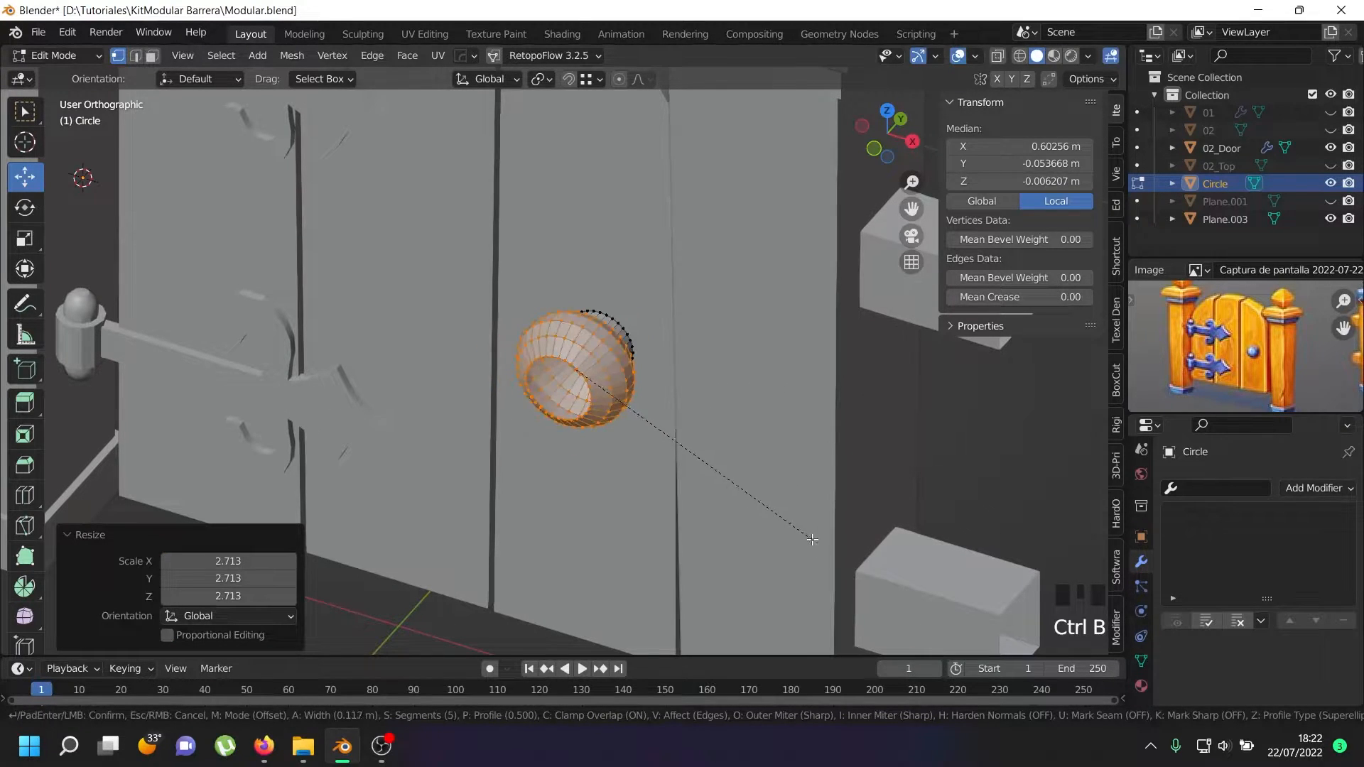
click(885, 549)
middle_drag(885, 548, 765, 396)
key(a)
key(a)
key(a)
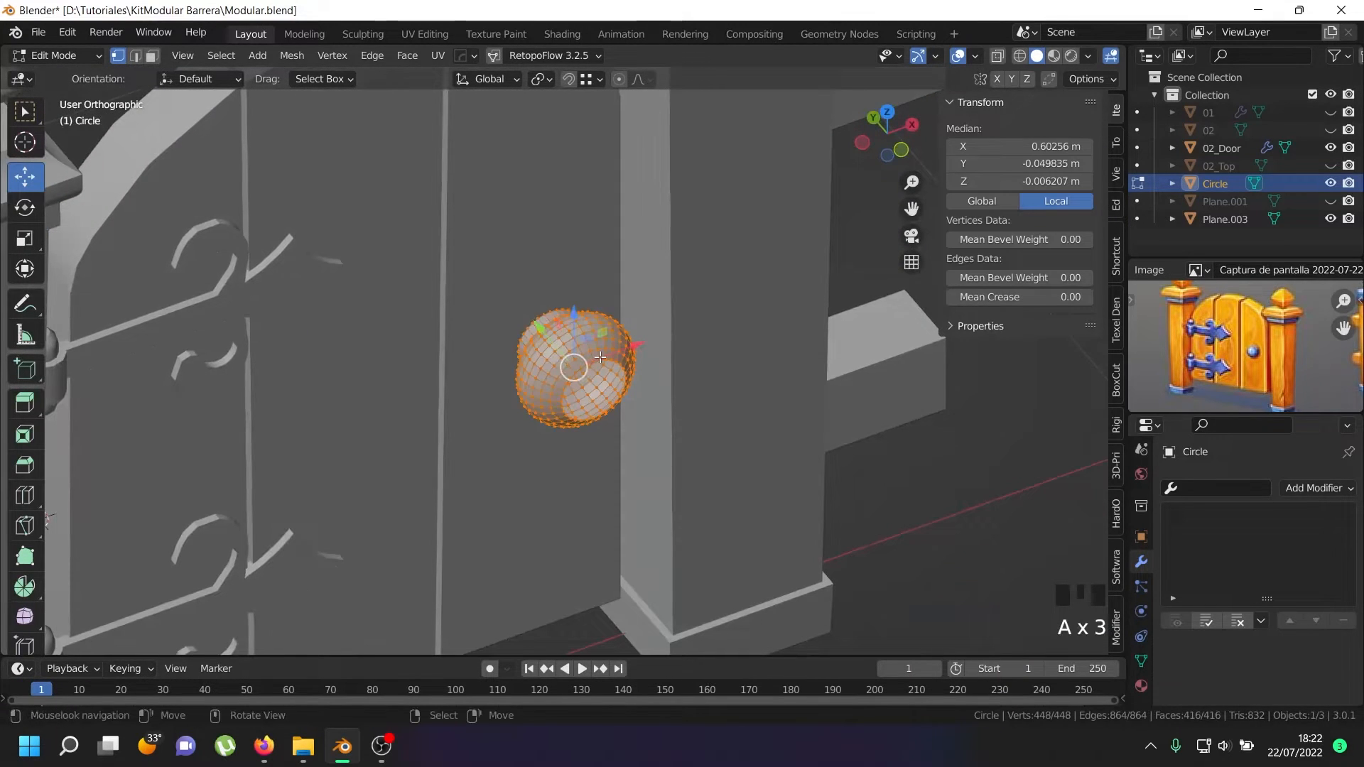
key(w)
mouse_move(567, 400)
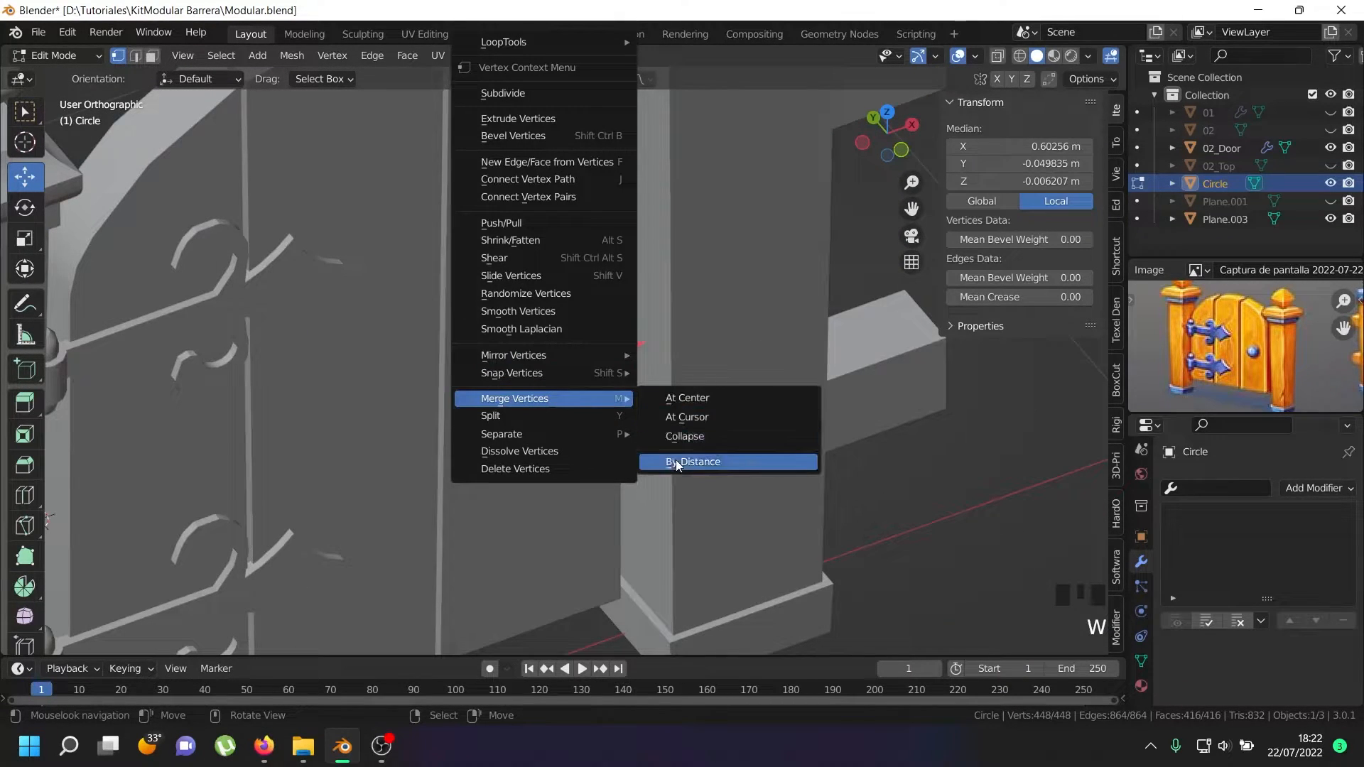
click(676, 459)
- Fill the knob's open front with a face and bevel its rim about 0.063 m wide with 3 segments
scroll(593, 412, up, 8)
right_click(672, 393)
alt+shift+right_click(672, 394)
key(f)
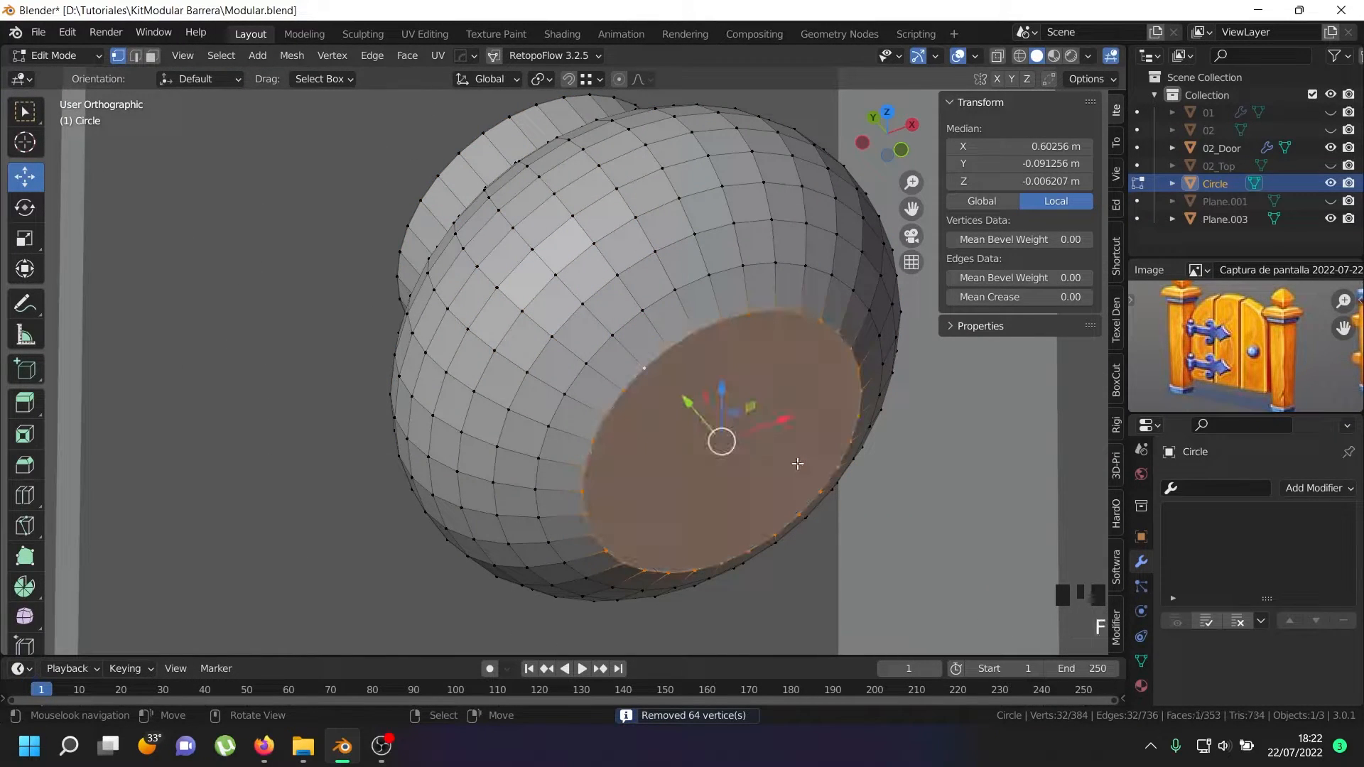
key(ctrl+b)
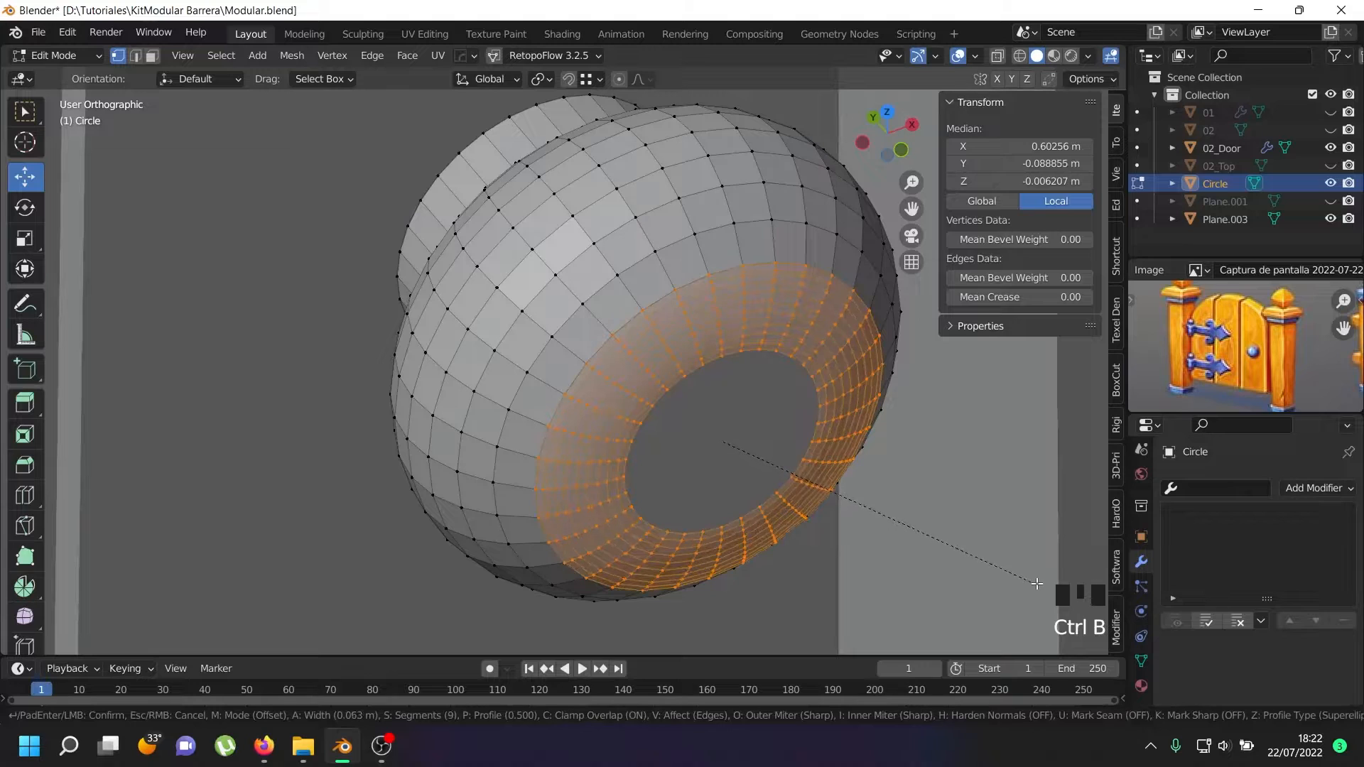
click(1036, 584)
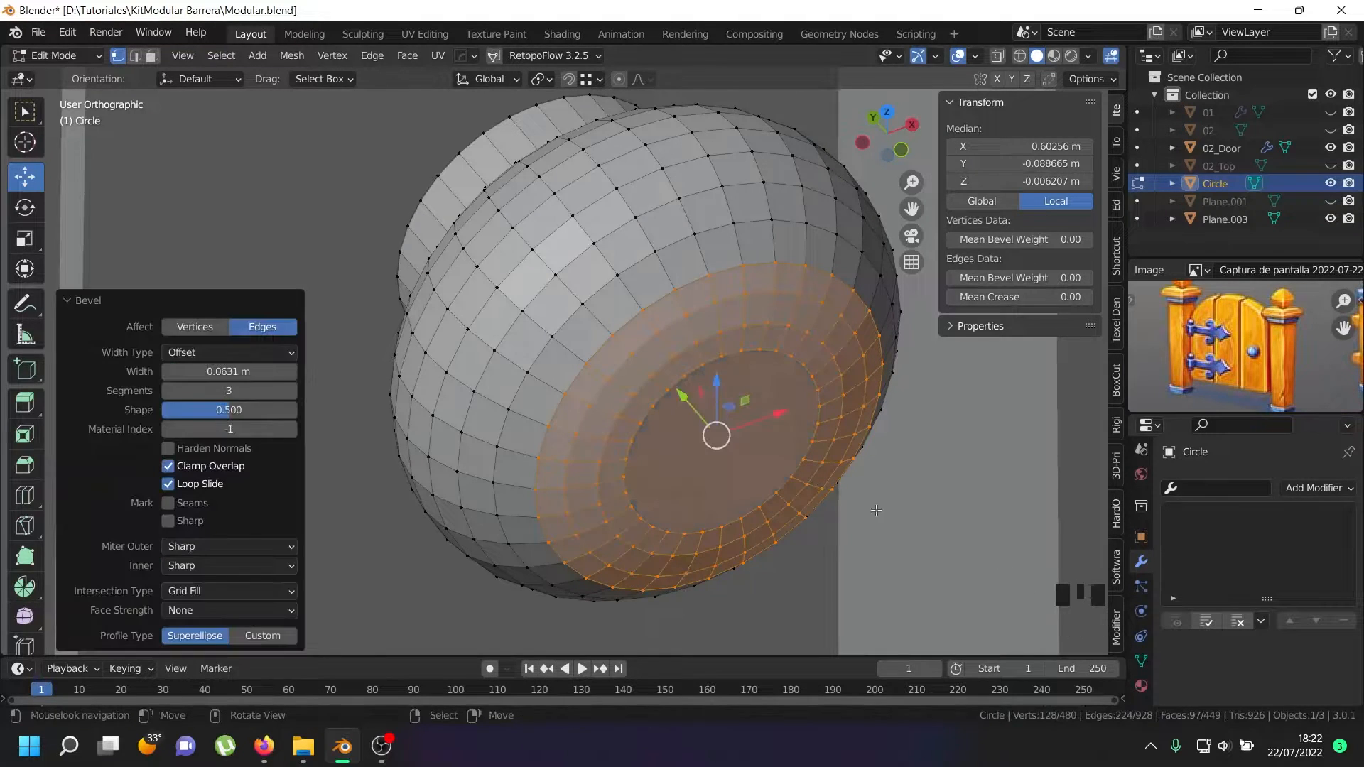
- Merge all the knob's vertices by distance again and shade the knob smooth in object mode
scroll(766, 439, down, 4)
key(a)
key(a)
key(w)
mouse_move(766, 438)
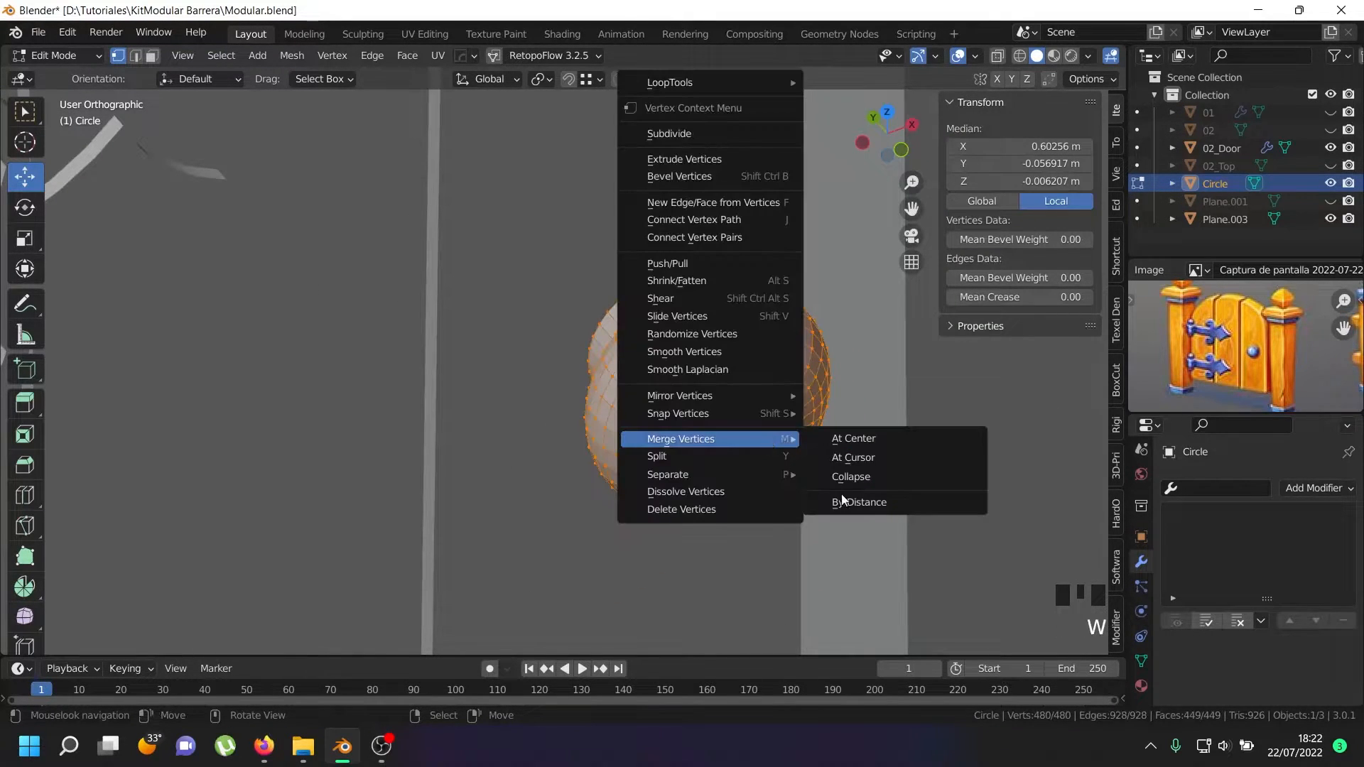
click(863, 502)
key(Tab)
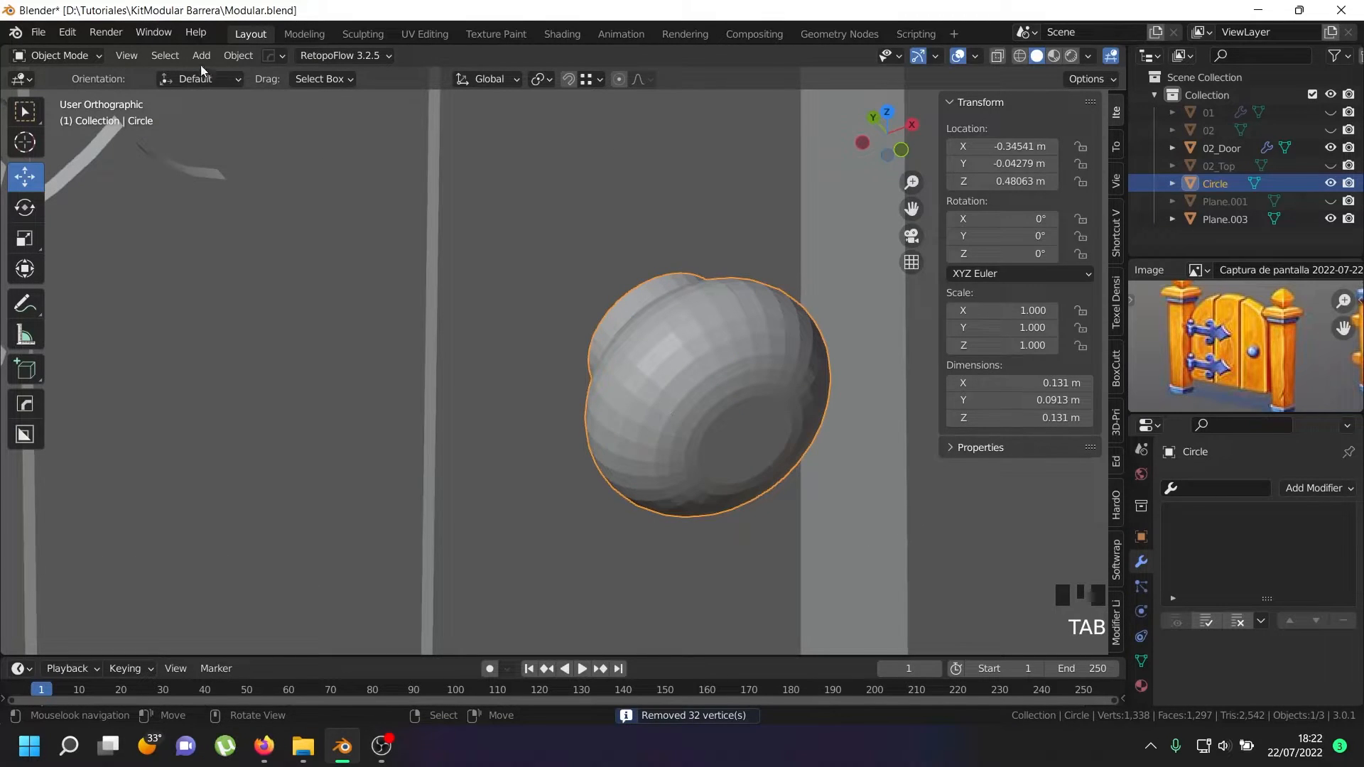
click(235, 56)
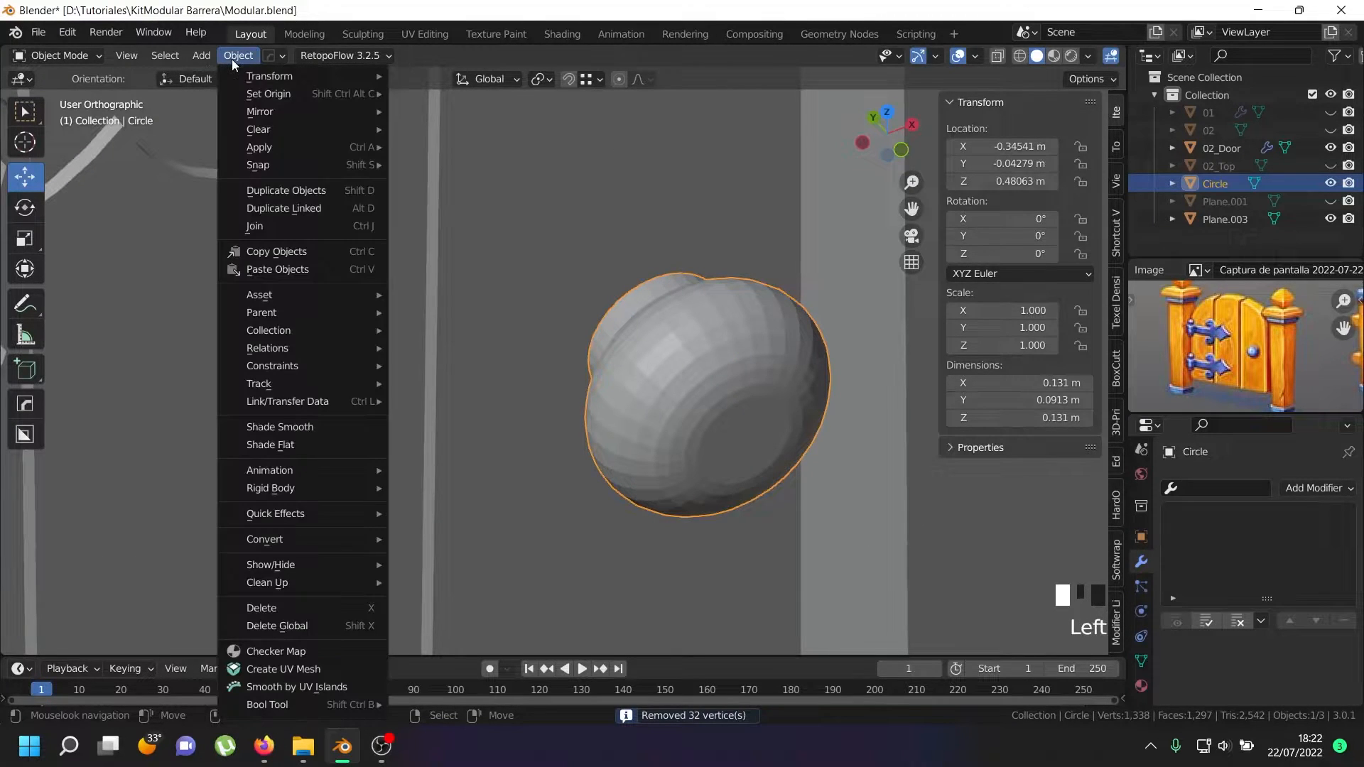
click(330, 430)
- In the knob's mesh, select every second radial edge around its front, extend the selection to full edge loops and delete those loops
key(Tab)
right_click(709, 380)
middle_drag(716, 382, 665, 336)
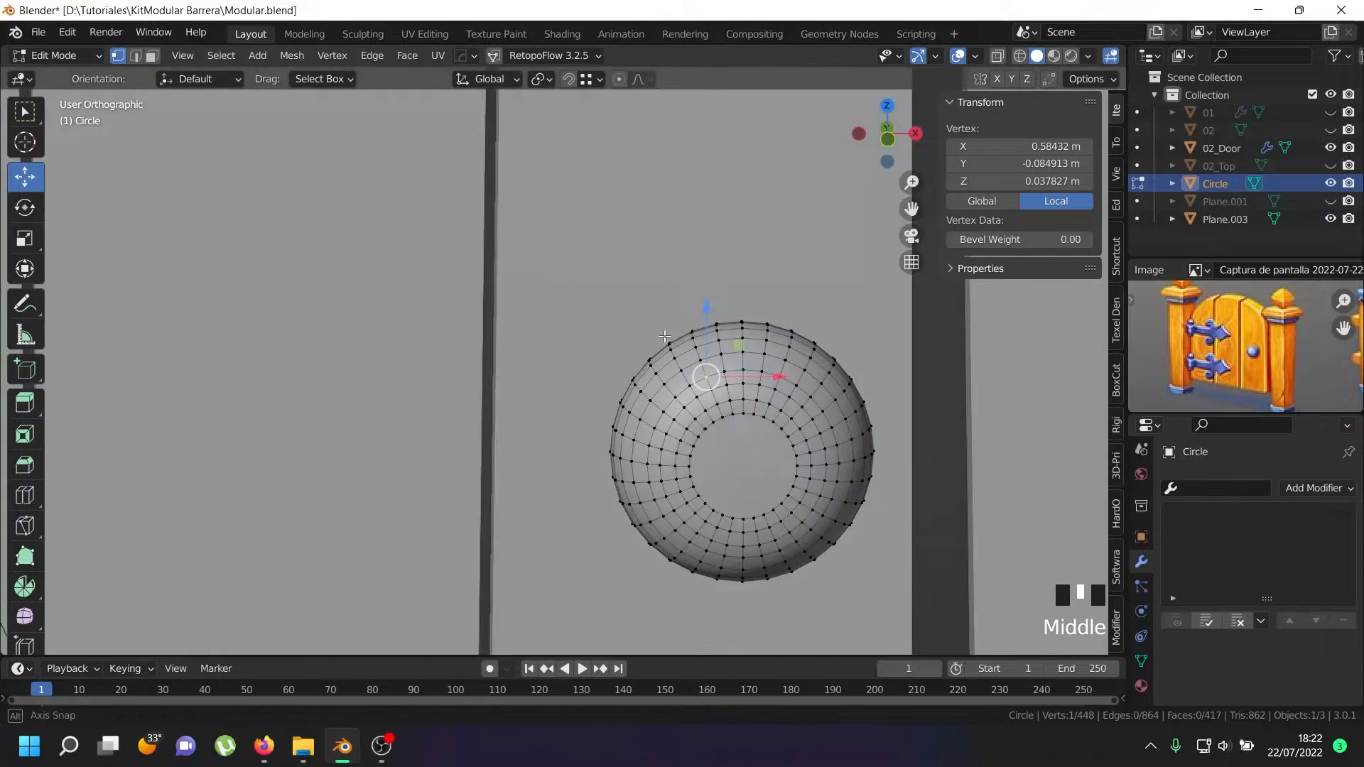
scroll(695, 393, up, 3)
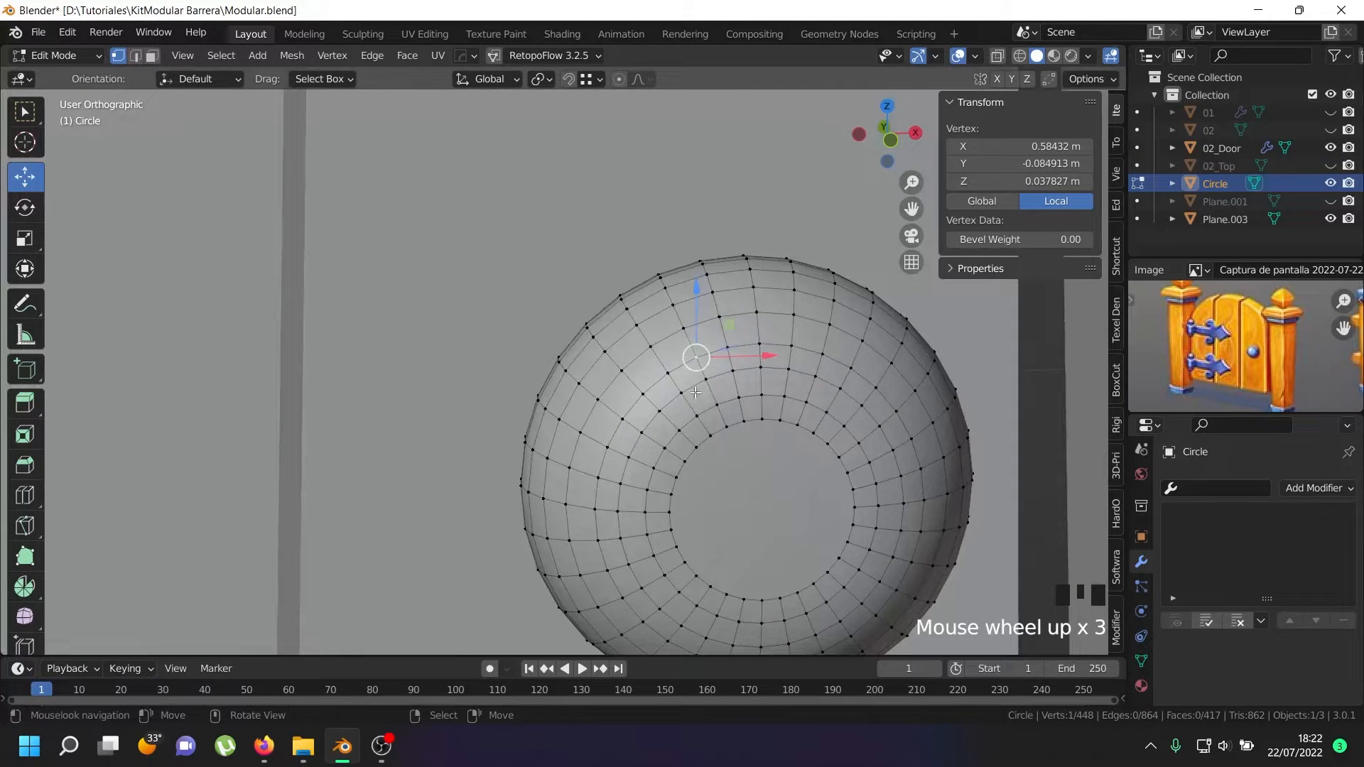
click(139, 55)
right_click(707, 399)
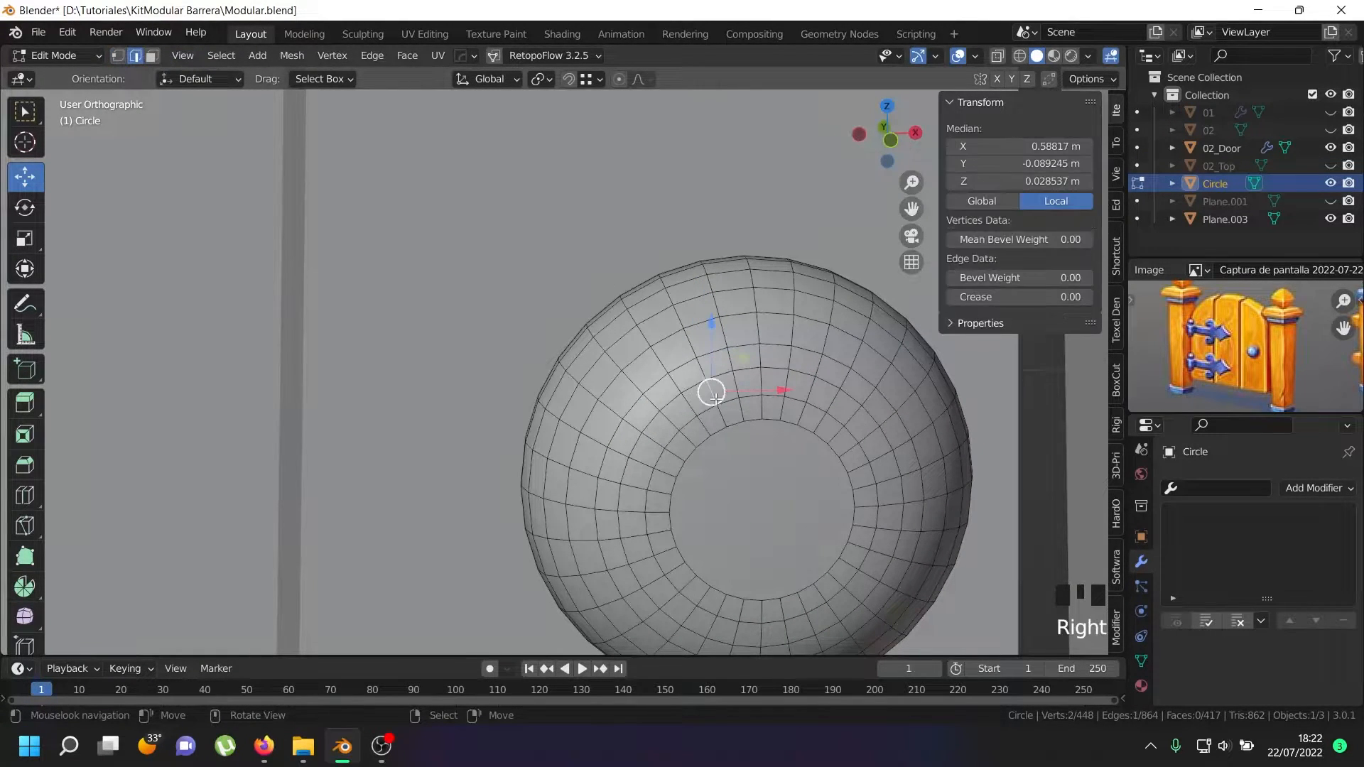
scroll(710, 392, up, 3)
shift+right_click(797, 365)
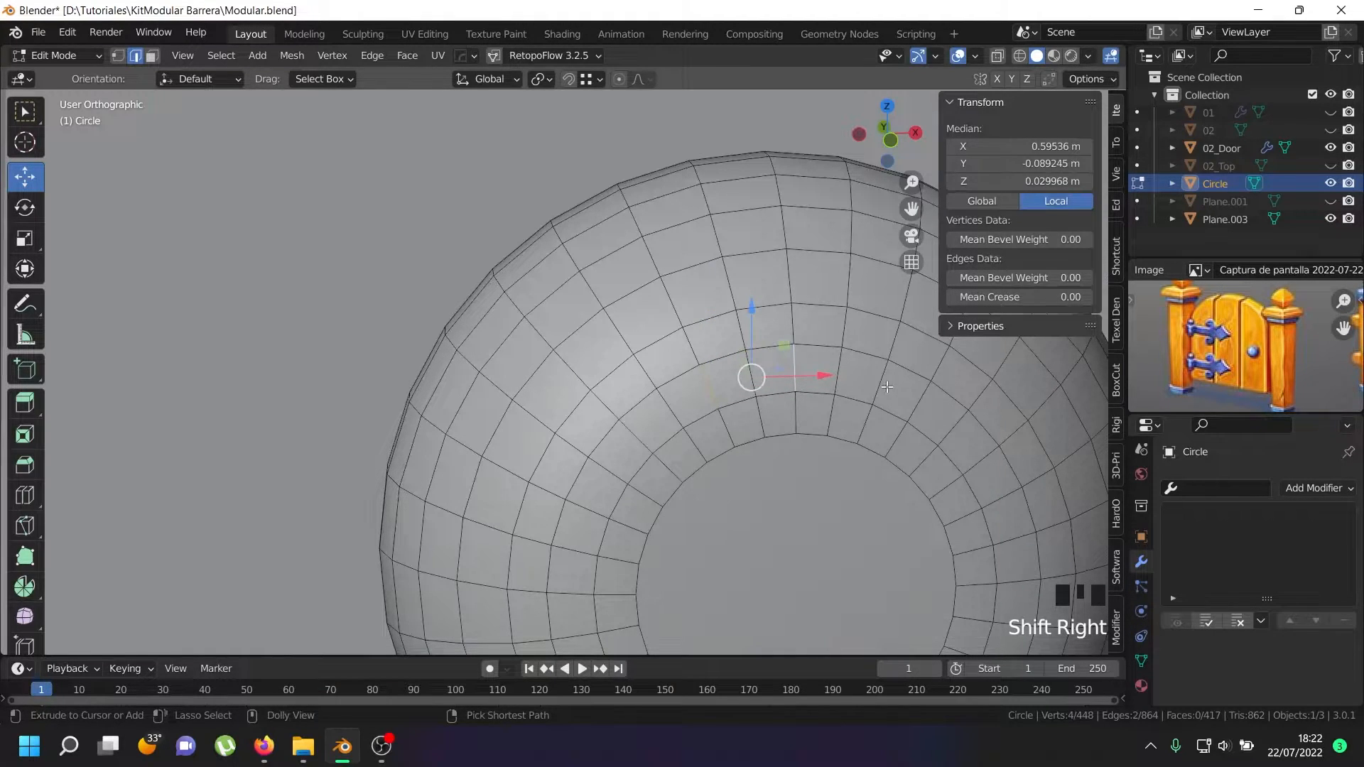
key(ctrl+shift+KP_Add)
key(ctrl+shift+KP_Add)
key(ctrl+shift+KP_Add)
key(ctrl+shift+KP_Add)
key(ctrl+shift+KP_Add)
key(ctrl+shift+KP_Add)
key(ctrl+shift+KP_Add)
key(ctrl+shift+KP_Add)
key(ctrl+shift+KP_Add)
key(ctrl+shift+KP_Add)
key(ctrl+shift+KP_Add)
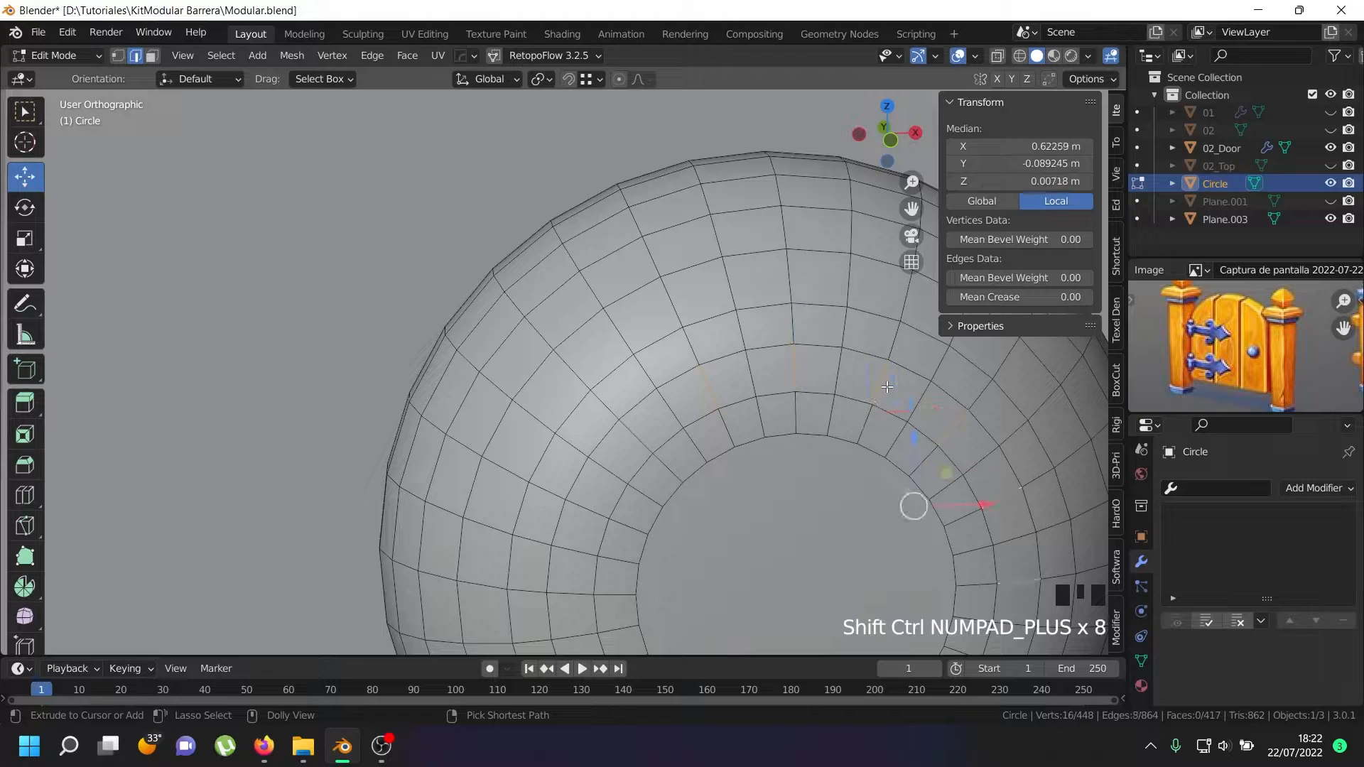
key(ctrl+shift+KP_Add)
key(ctrl+shift+KP_Add)
key(ctrl+shift+KP_Add)
key(ctrl+shift+KP_Add)
key(ctrl+shift+KP_Add)
key(ctrl+shift+KP_Add)
key(ctrl+shift+KP_Add)
key(ctrl+shift+KP_Add)
key(ctrl+shift+KP_Add)
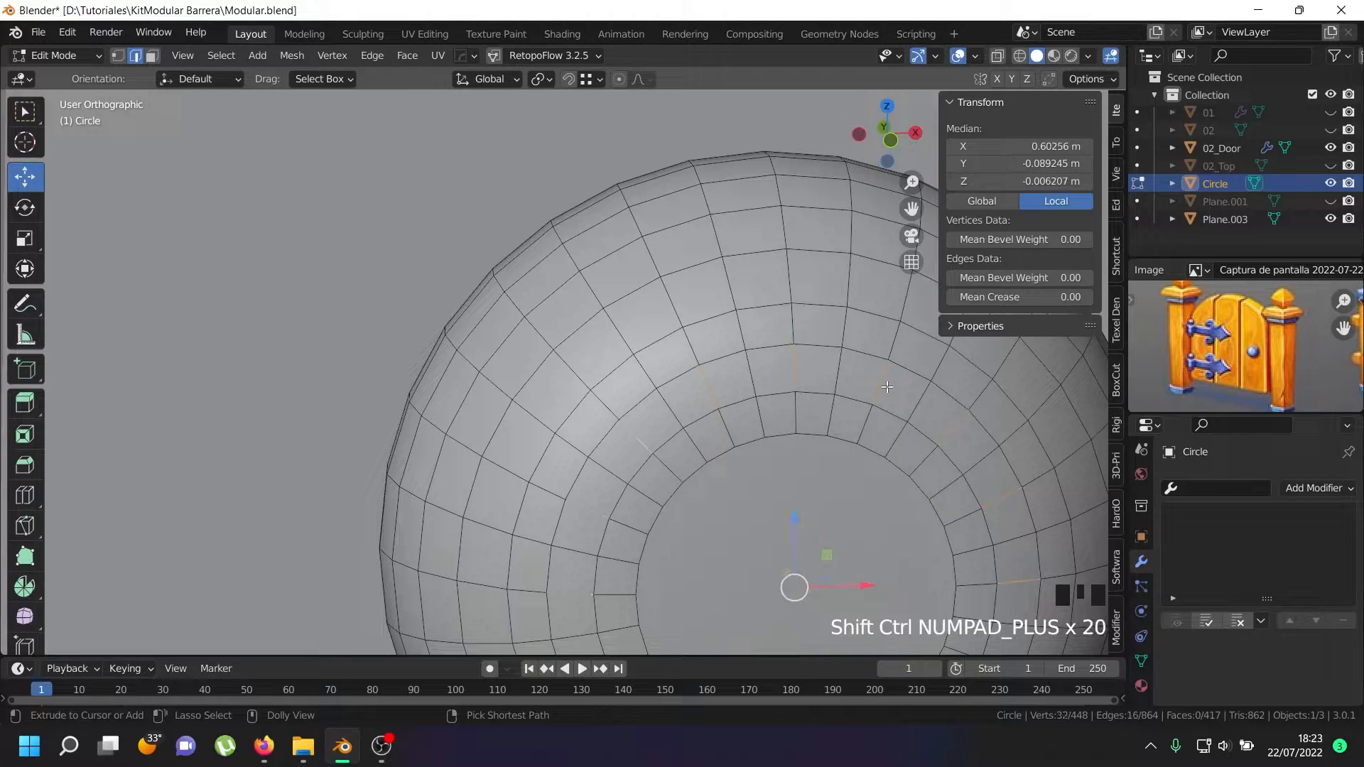
scroll(643, 334, down, 4)
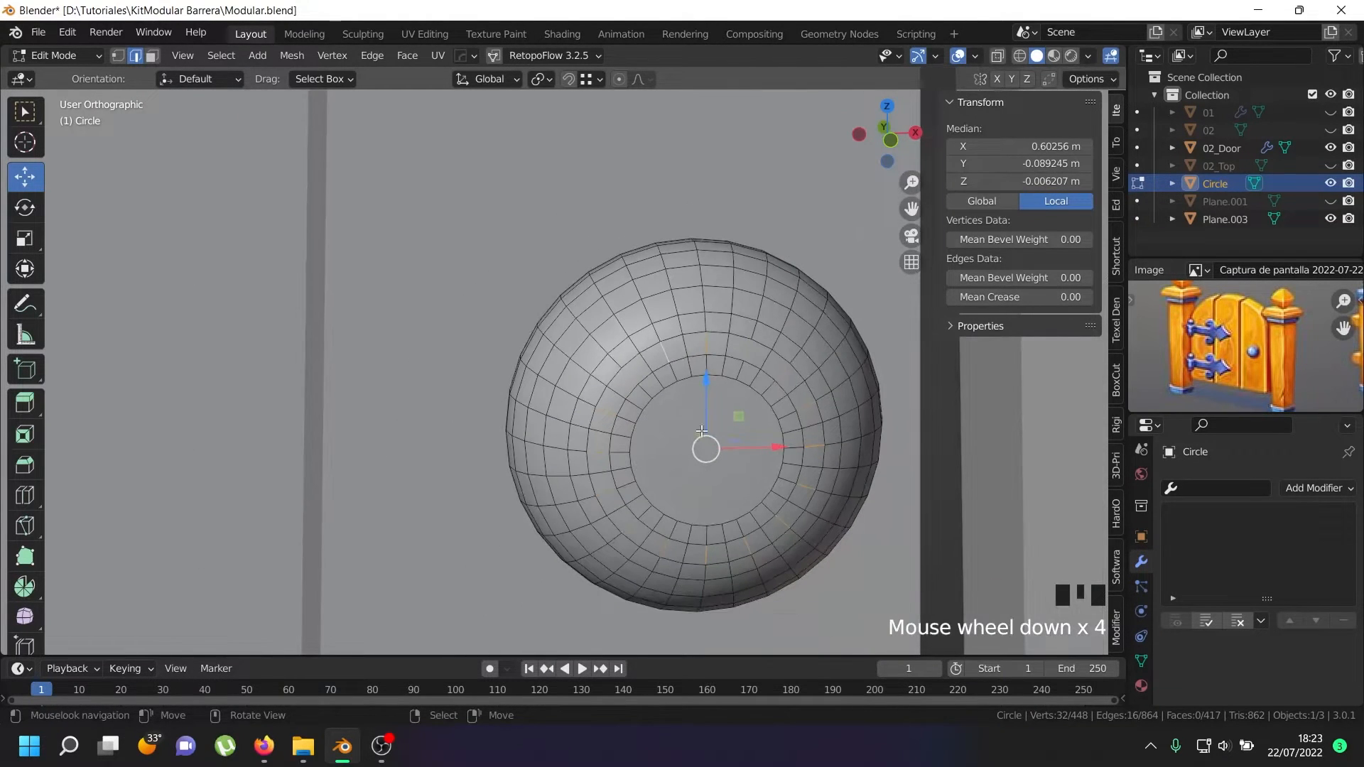
scroll(701, 431, up, 1)
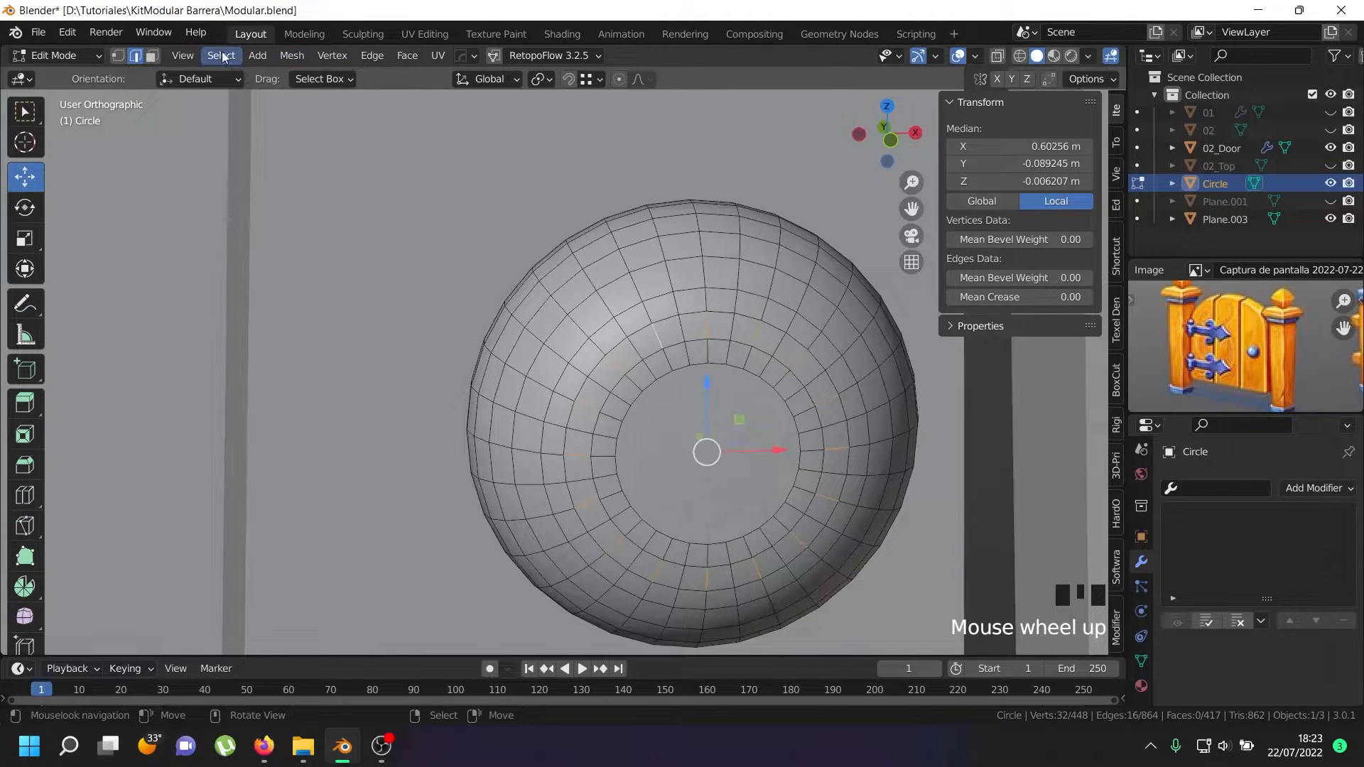
click(232, 58)
mouse_move(335, 343)
click(424, 343)
shift+middle_drag(731, 443, 664, 388)
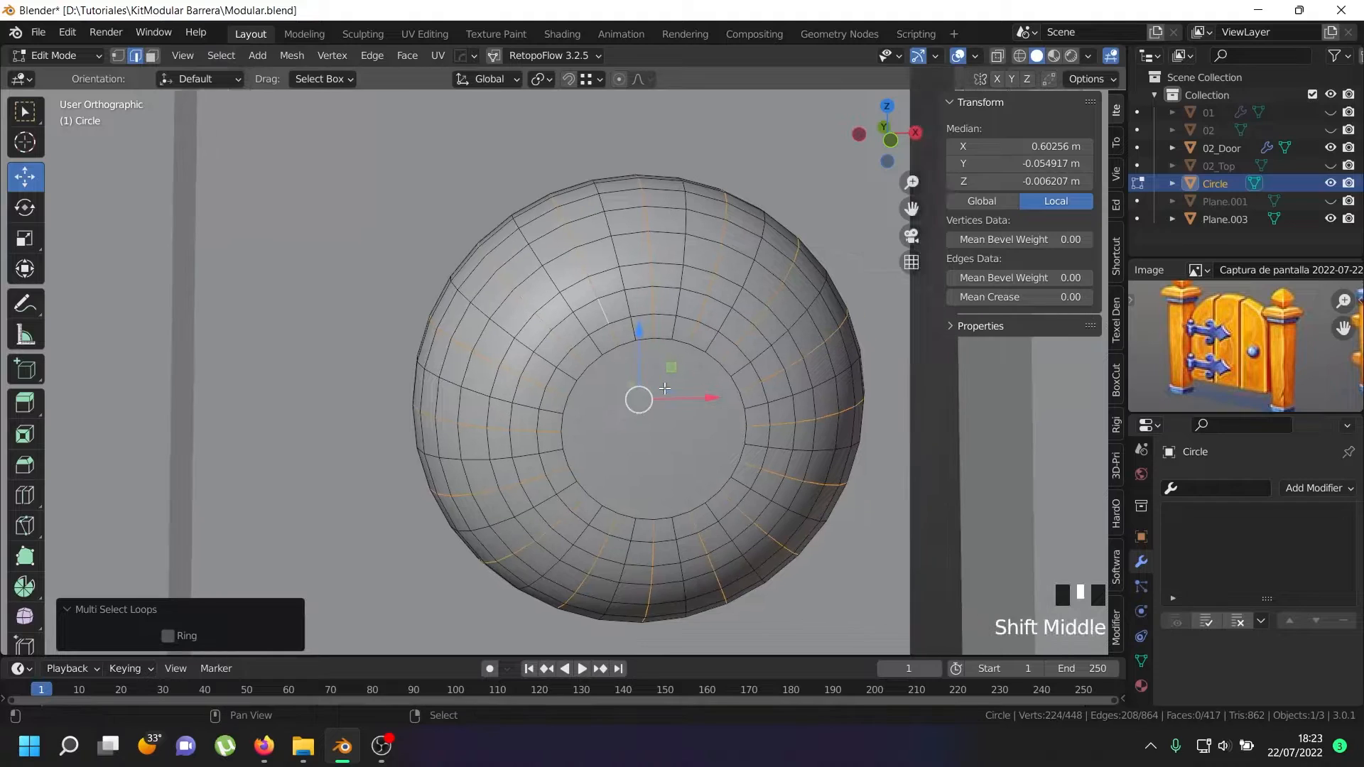
key(x)
click(614, 557)
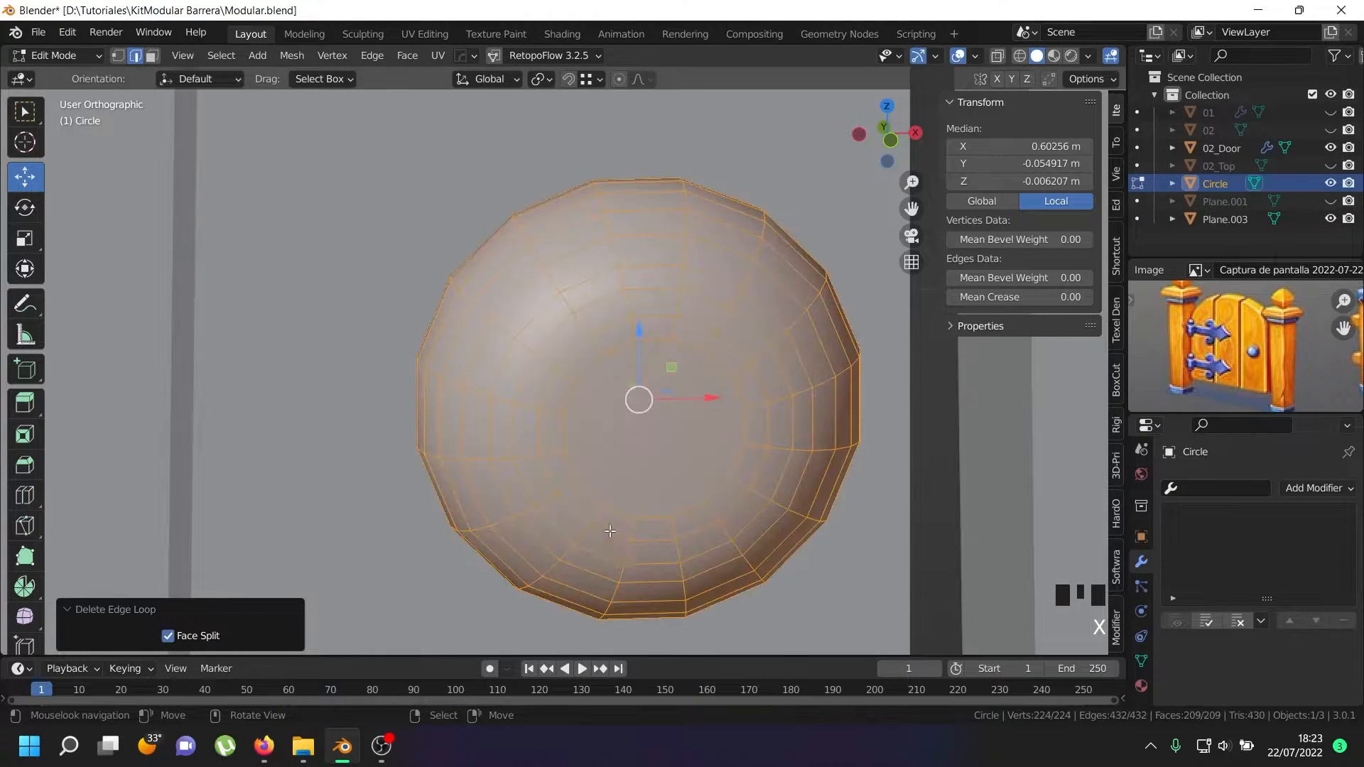
- Select every second ring between the knob's front and back as full edge loops and delete those loops
scroll(620, 501, down, 4)
key(Tab)
mouse_move(615, 481)
middle_down()
mouse_move(748, 412)
mouse_move(712, 472)
mouse_move(577, 504)
mouse_move(594, 463)
mouse_move(621, 474)
middle_up()
key(Tab)
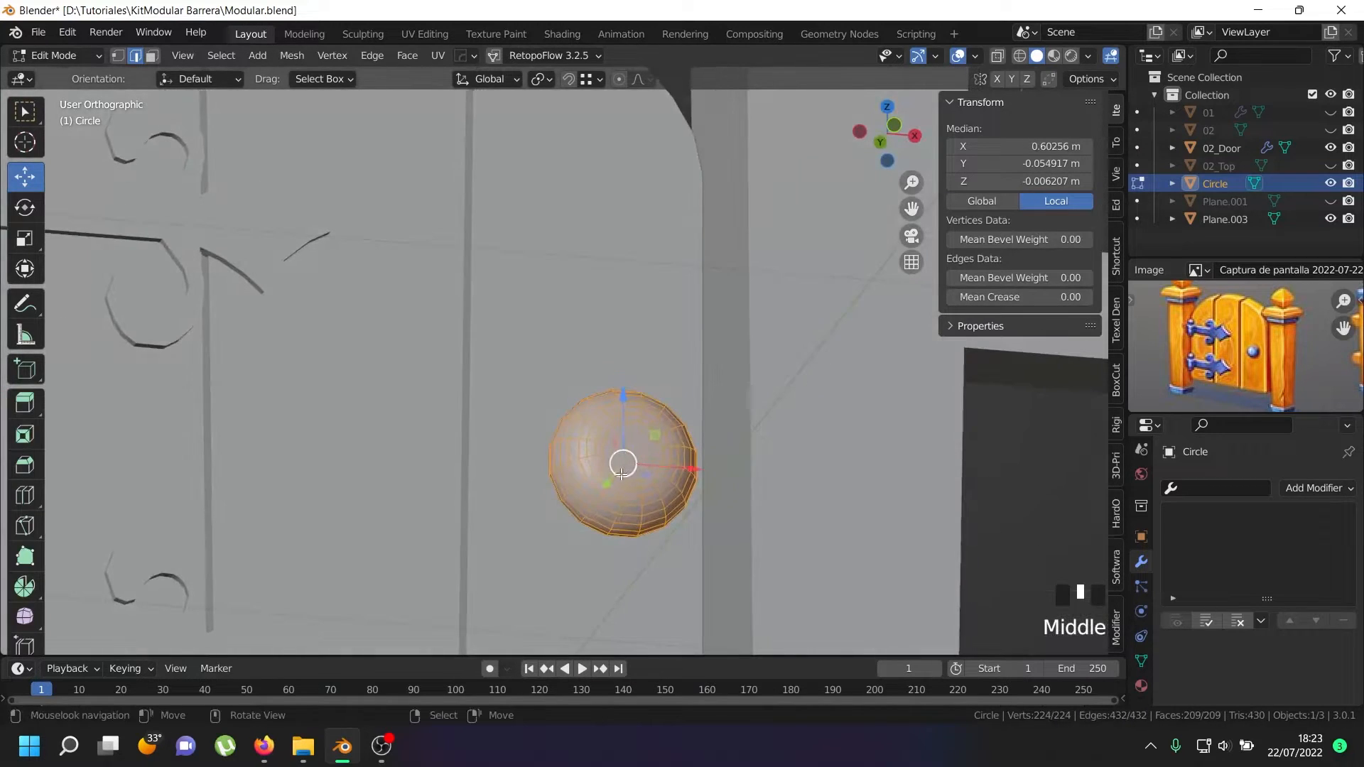
scroll(622, 474, up, 4)
middle_drag(531, 409, 568, 501)
right_click(585, 477)
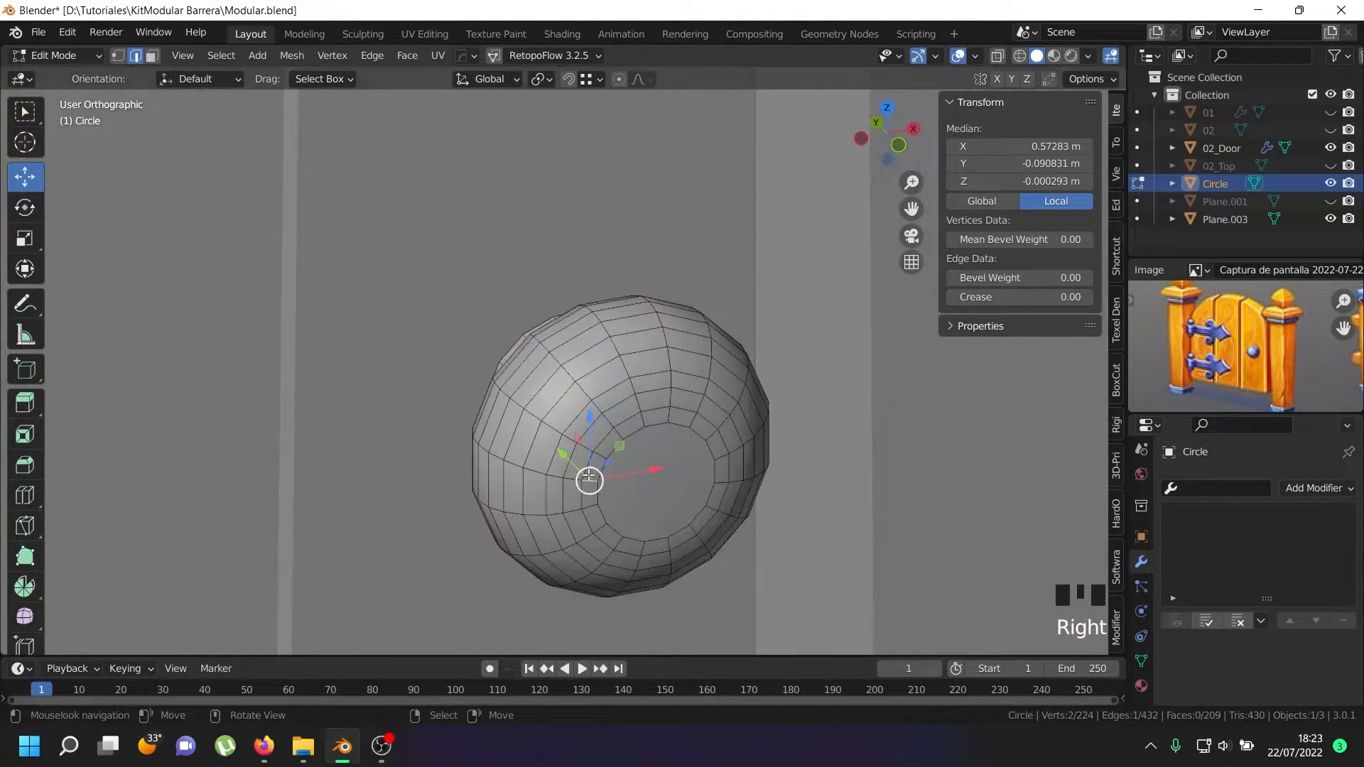
scroll(585, 473, up, 3)
right_click(586, 467)
shift+right_click(539, 440)
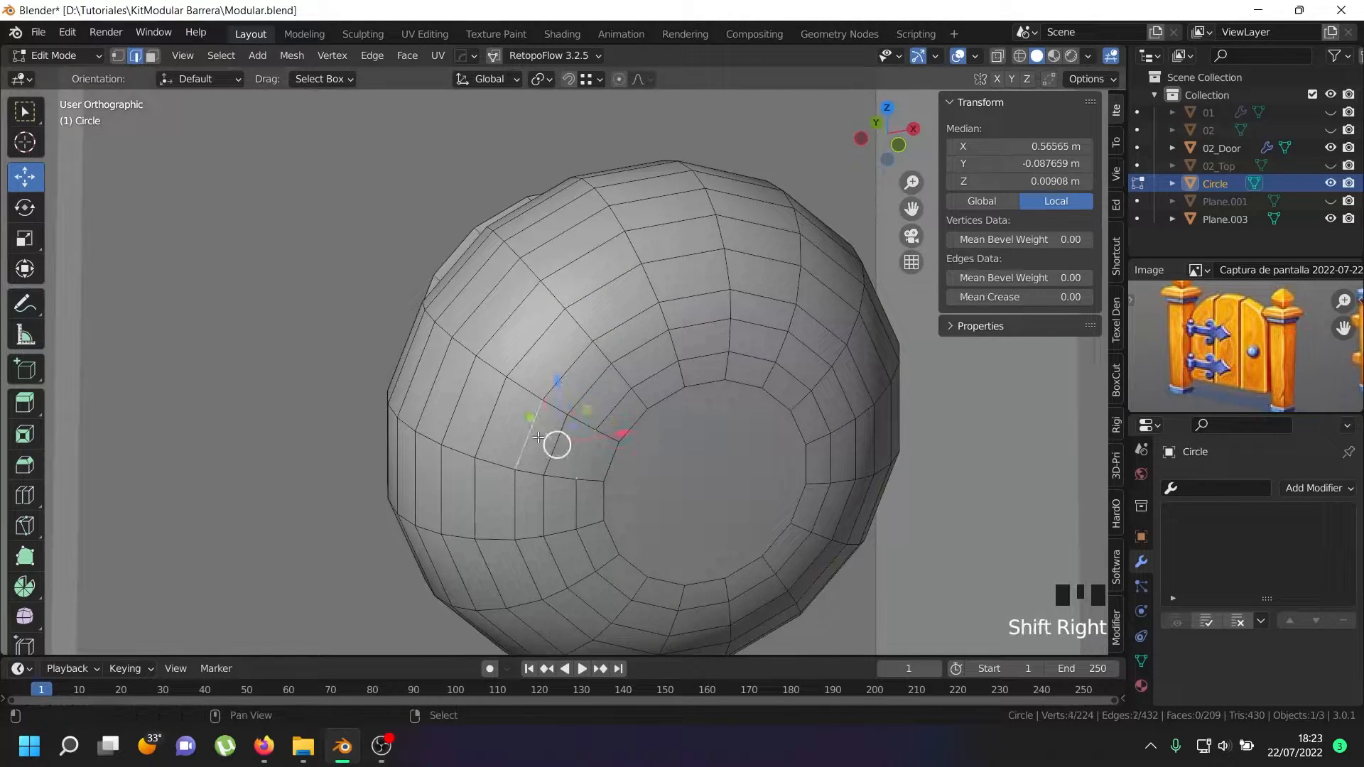
key(shift+ctrl+KP_Add)
key(shift+ctrl+KP_Add)
key(shift+ctrl+KP_Add)
key(shift+ctrl+KP_Add)
key(shift+ctrl+KP_Add)
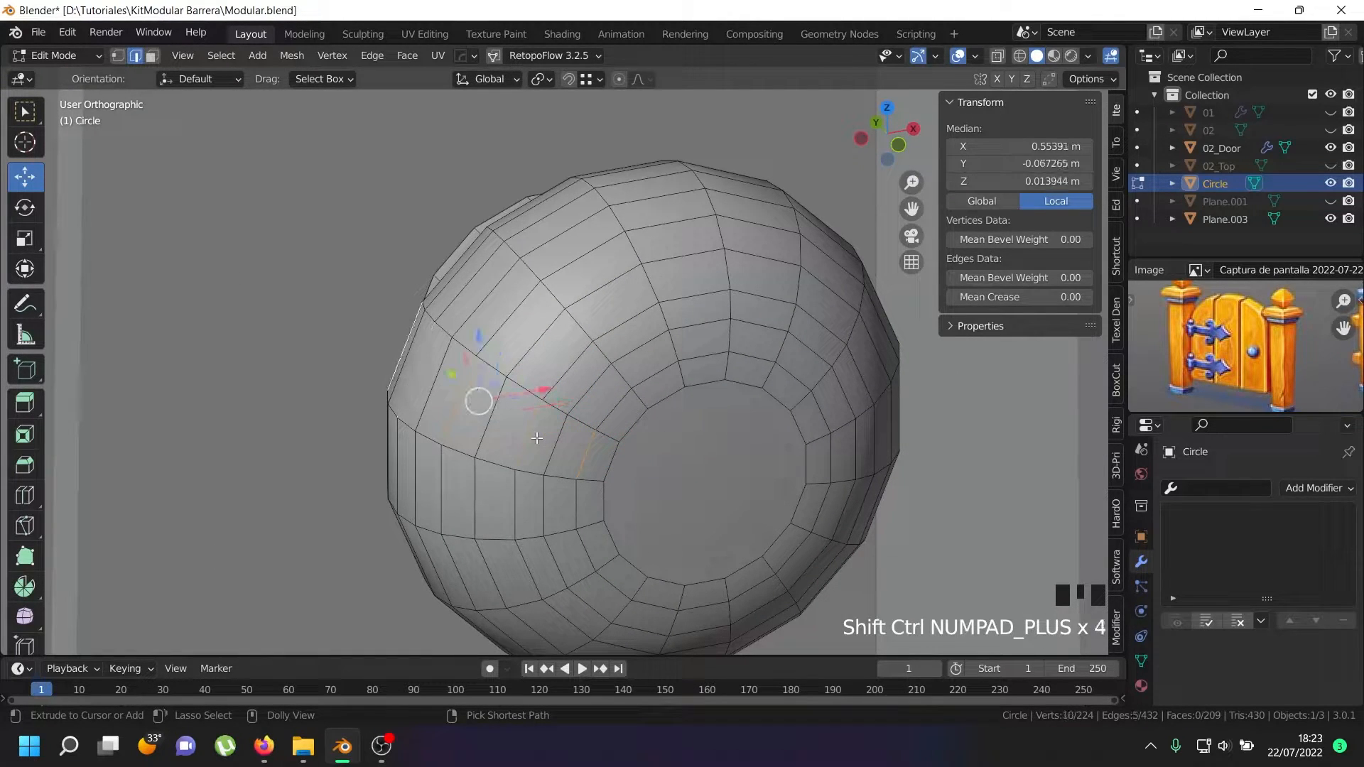
middle_drag(495, 372, 347, 182)
click(221, 56)
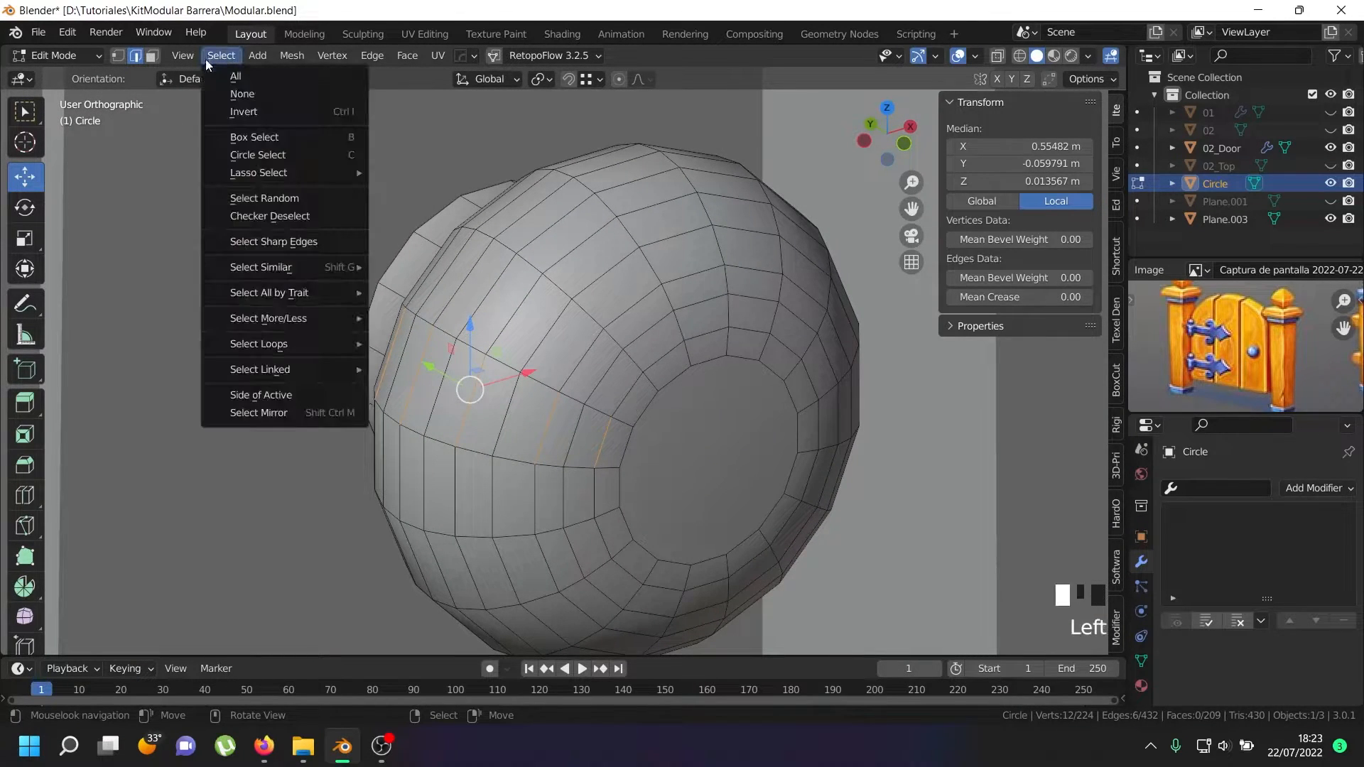
mouse_move(248, 345)
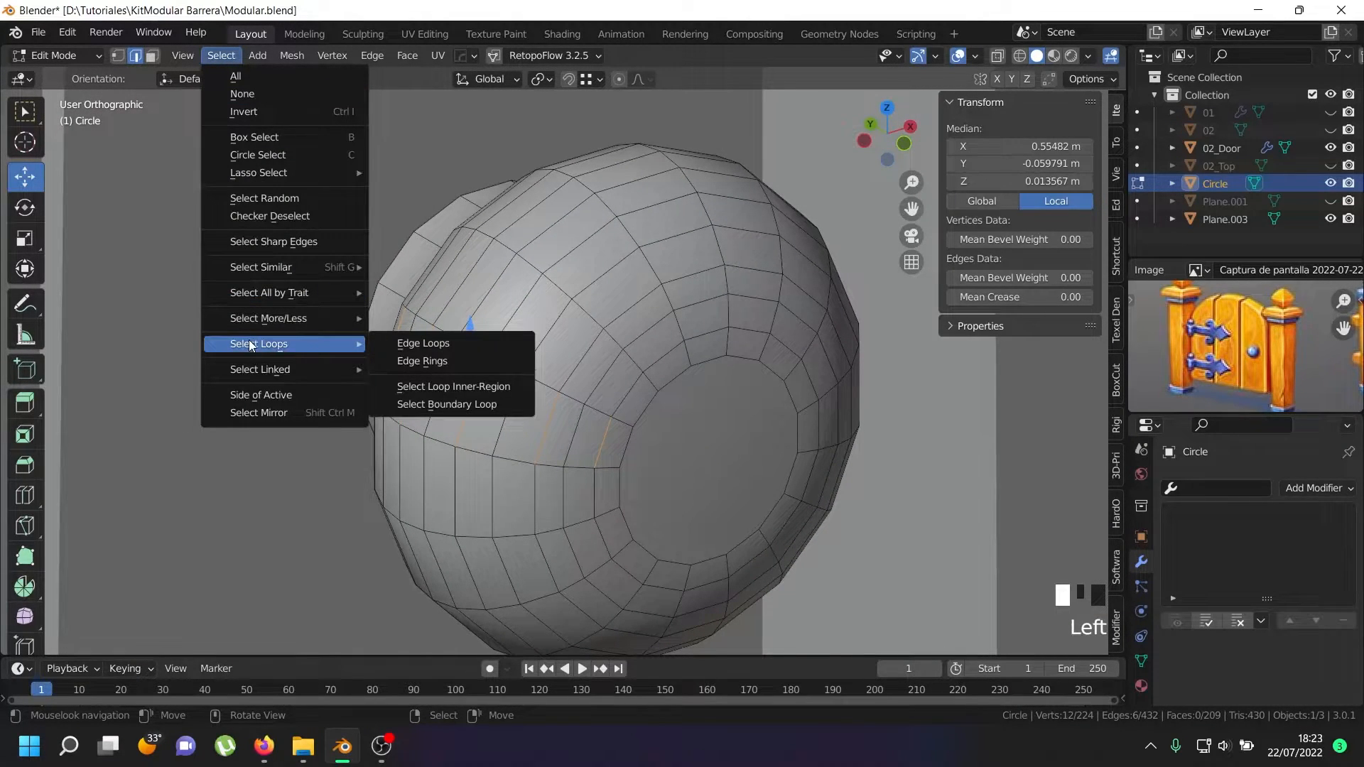
click(423, 344)
key(x)
click(570, 467)
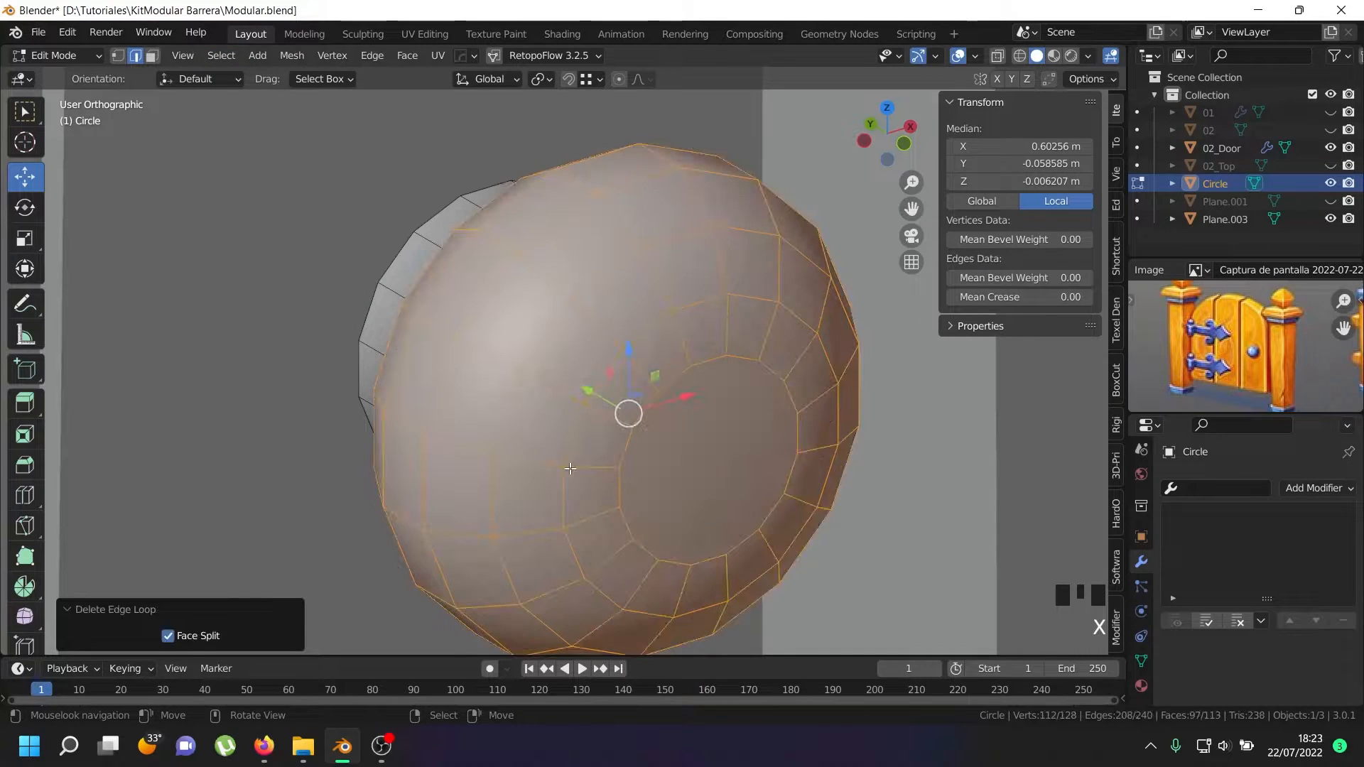
- Push the knob's rear edge loop back along Y toward the door, making the knob about 0.106 m deep
key(Tab)
scroll(569, 462, down, 7)
middle_drag(580, 455, 522, 506)
scroll(559, 388, up, 4)
key(Tab)
right_click(562, 355)
right_click(568, 350)
alt+shift+right_click(568, 349)
alt+shift+right_click(568, 350)
alt+shift+right_click(569, 350)
drag(550, 309, 556, 298)
scroll(557, 306, down, 7)
key(Tab)
middle_drag(616, 403, 630, 351)
scroll(607, 354, down, 5)
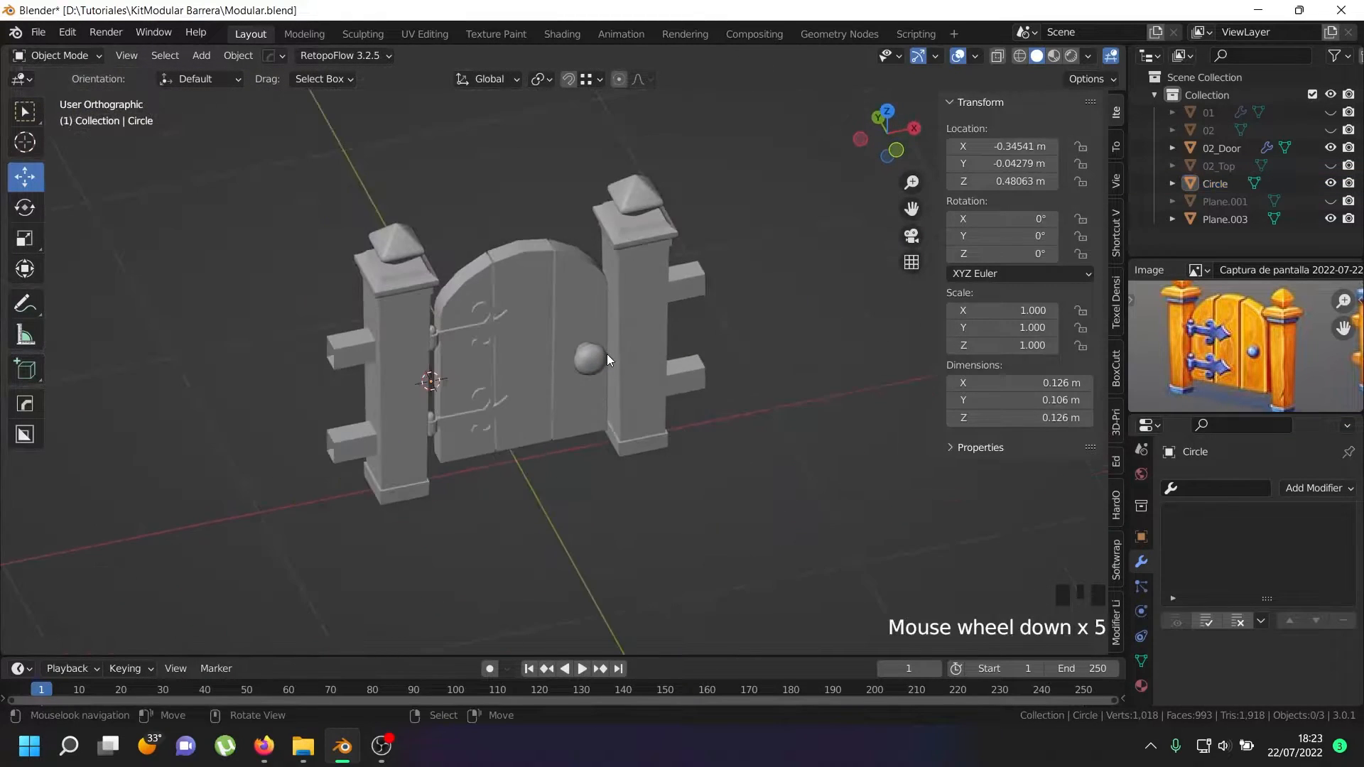
- In front view, scale the whole knob mesh down to about 0.113 m wide and nudge it slightly along X toward the hinges
scroll(577, 357, up, 5)
right_click(514, 325)
middle_drag(514, 325, 539, 310)
key(KP_1)
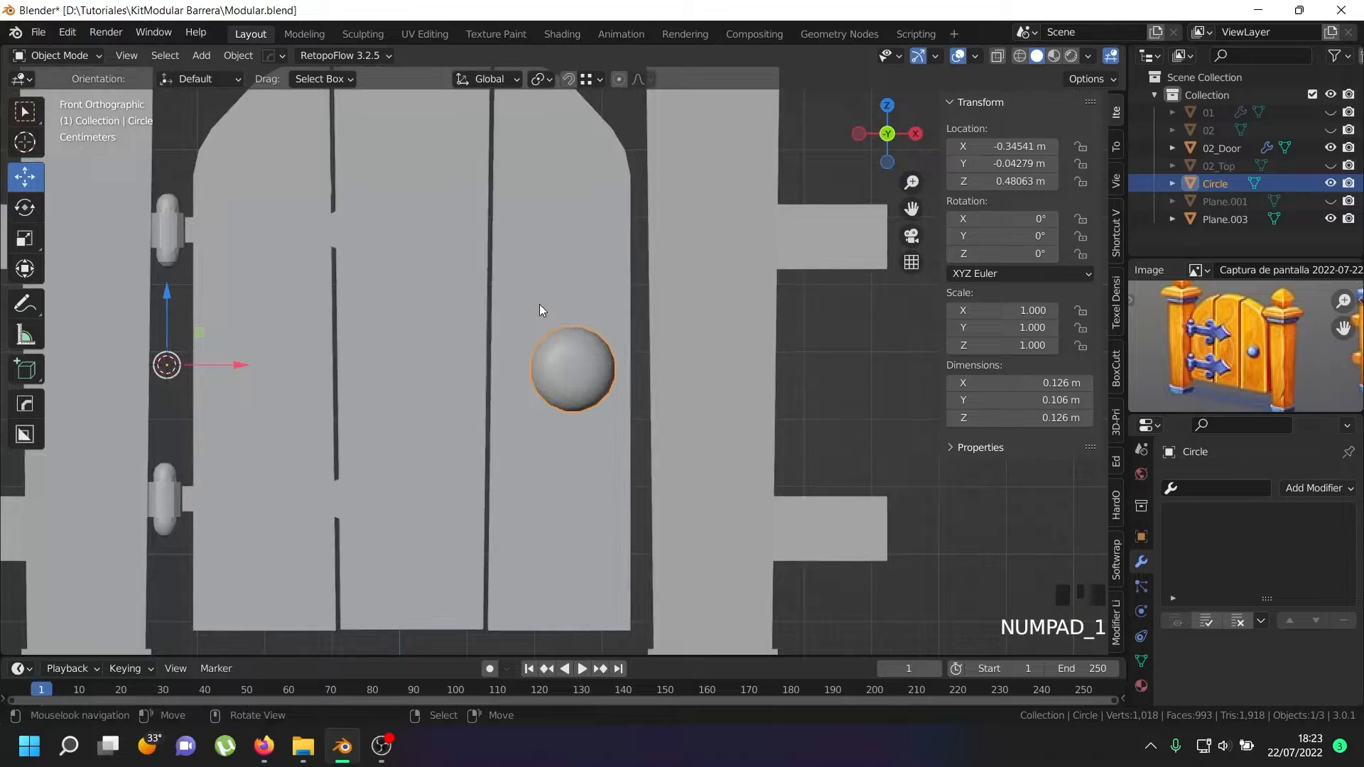
key(Tab)
key(a)
key(a)
key(a)
scroll(639, 383, up, 2)
key(s)
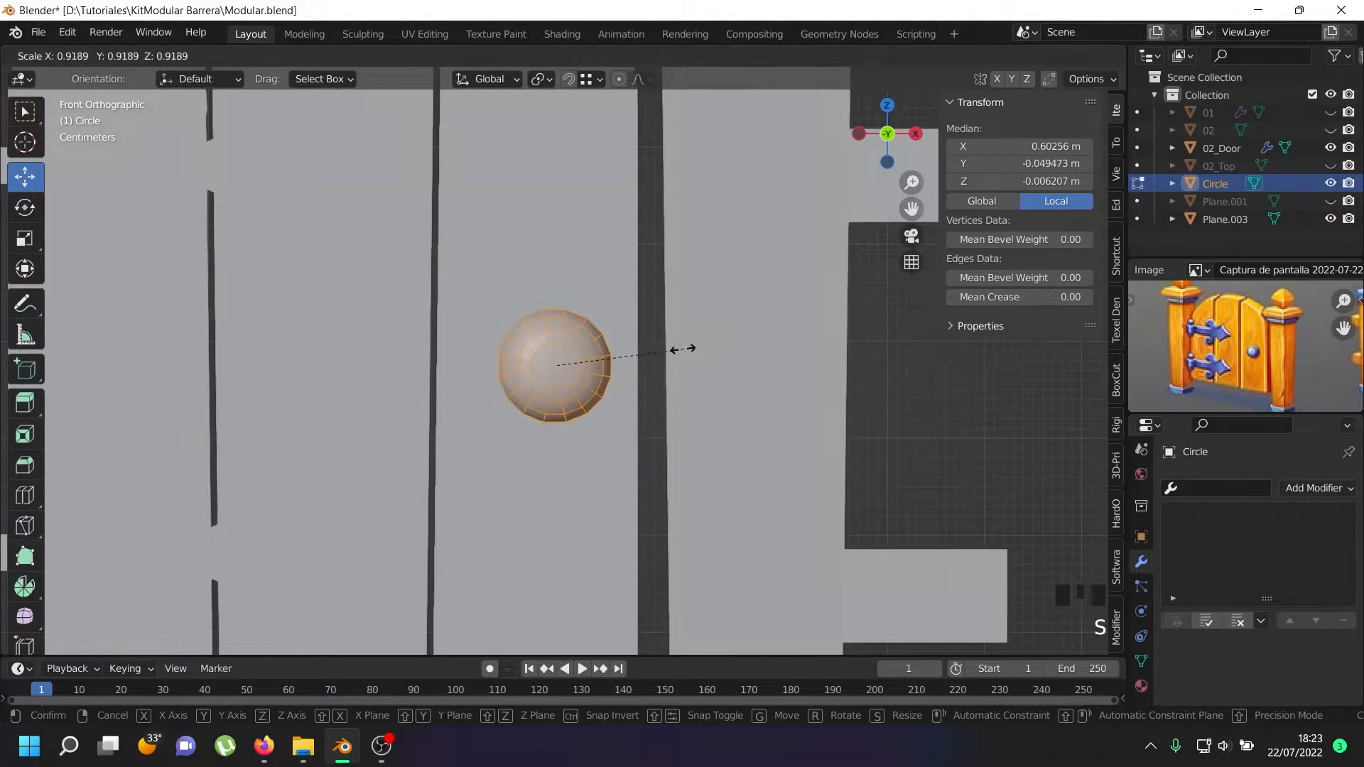
click(625, 365)
drag(629, 367, 615, 366)
scroll(622, 367, down, 2)
key(z)
scroll(615, 367, down, 5)
key(Tab)
key(z)
mouse_move(594, 363)
middle_down()
mouse_move(540, 449)
mouse_move(577, 346)
mouse_move(606, 364)
middle_up()
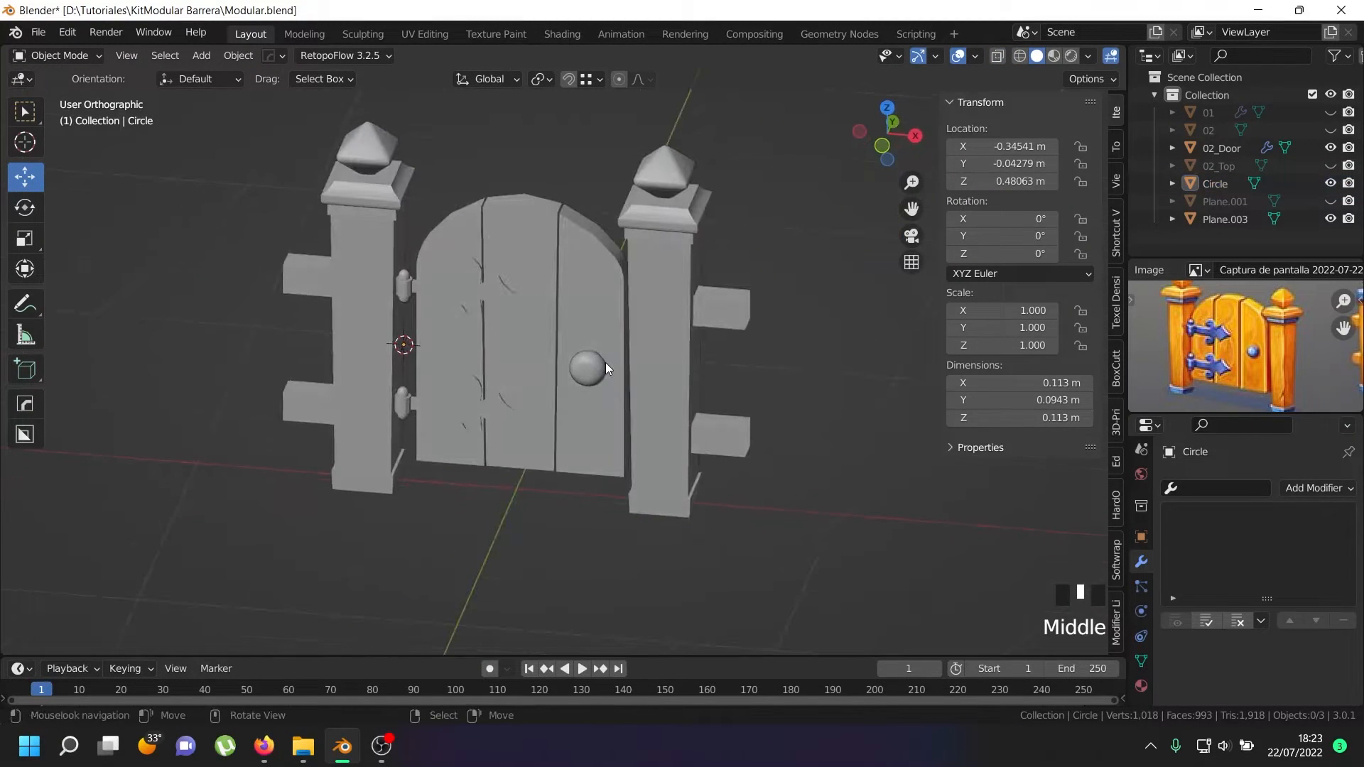
- Join the knob to the door leaf Plane.003 as one object
scroll(605, 362, down, 7)
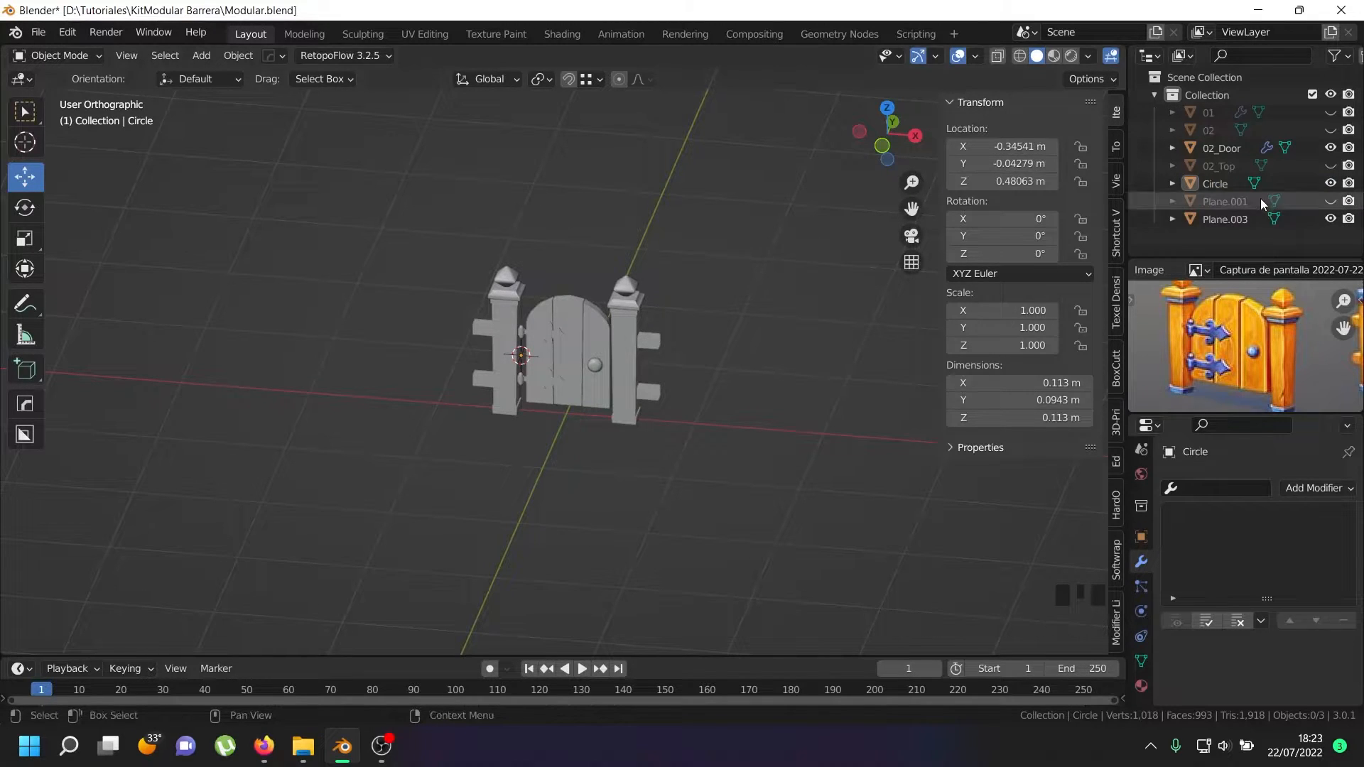
right_click(597, 365)
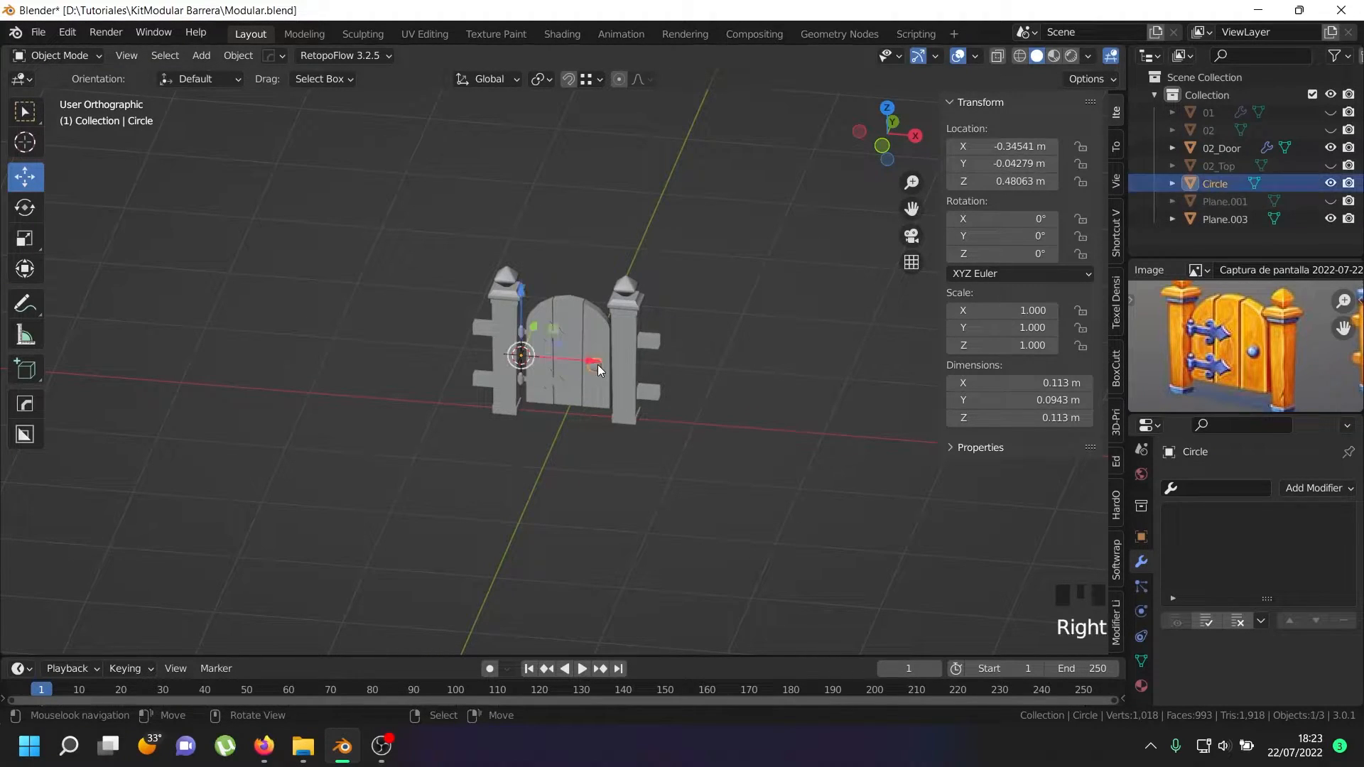
shift+right_click(595, 313)
key(ctrl+j)
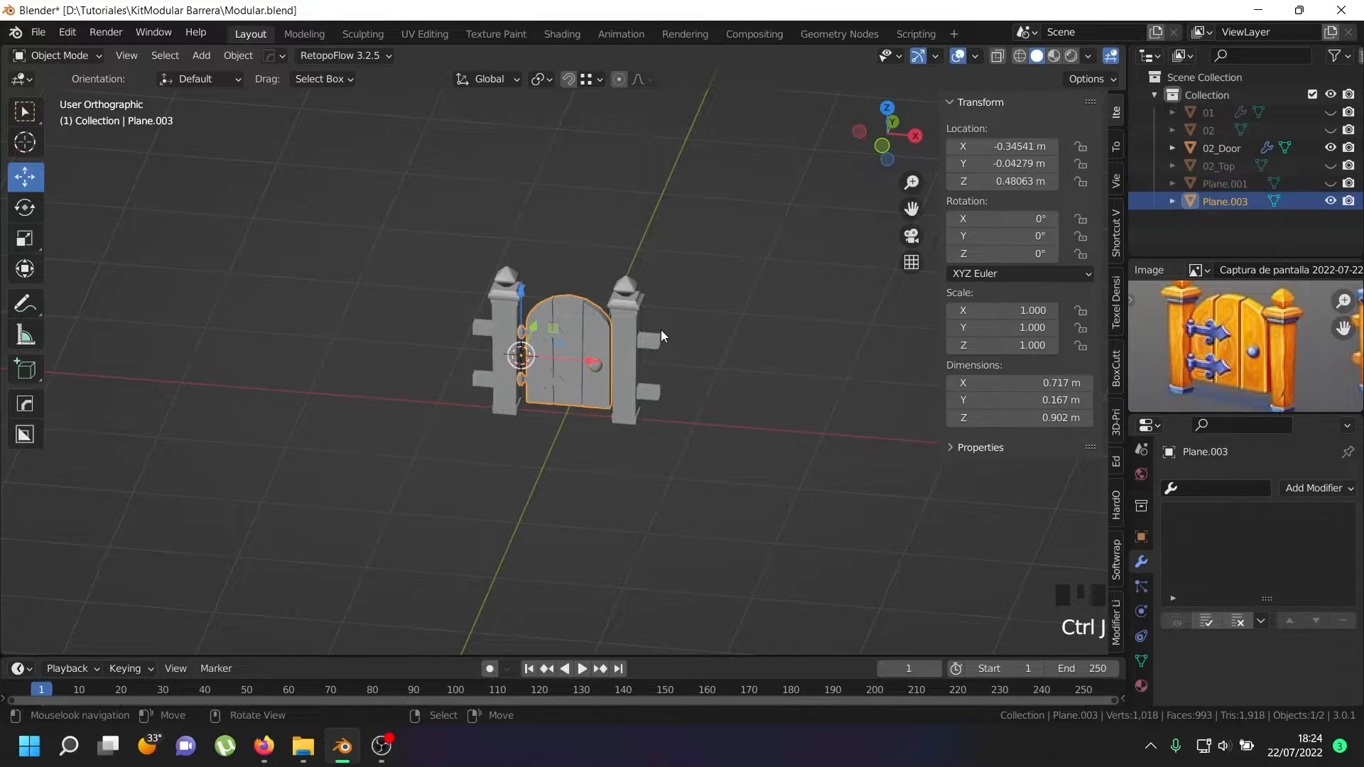
- Convert the mirrored gate posts object 02_Door to a mesh
right_click(643, 326)
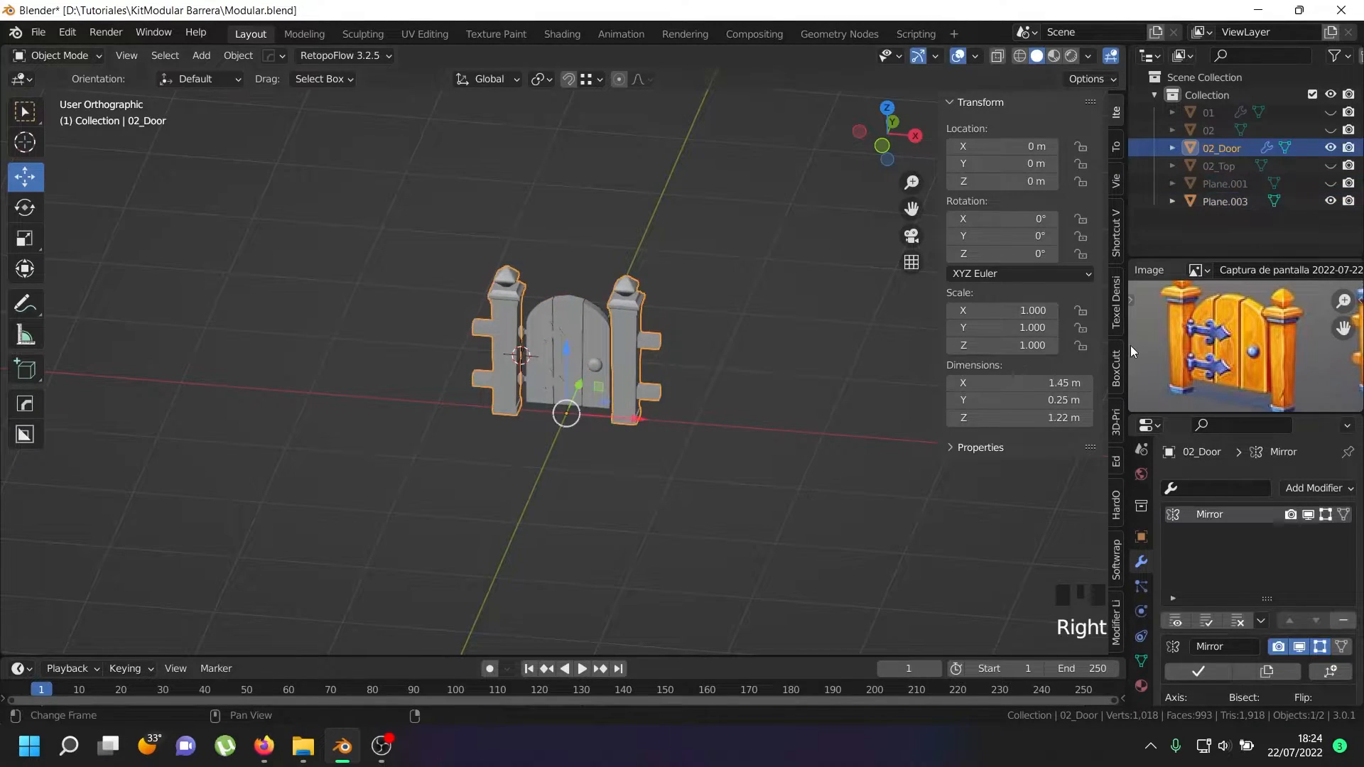
right_click(556, 348)
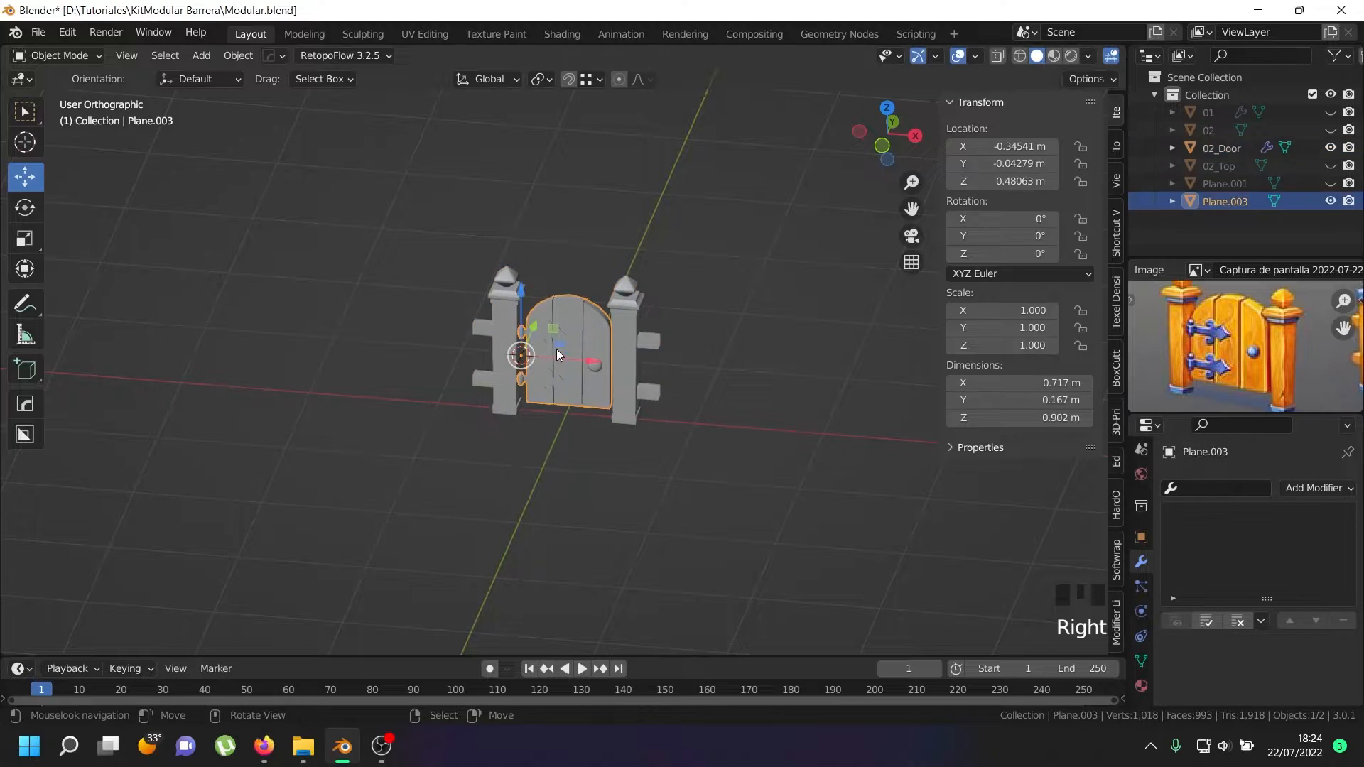
shift+right_click(626, 349)
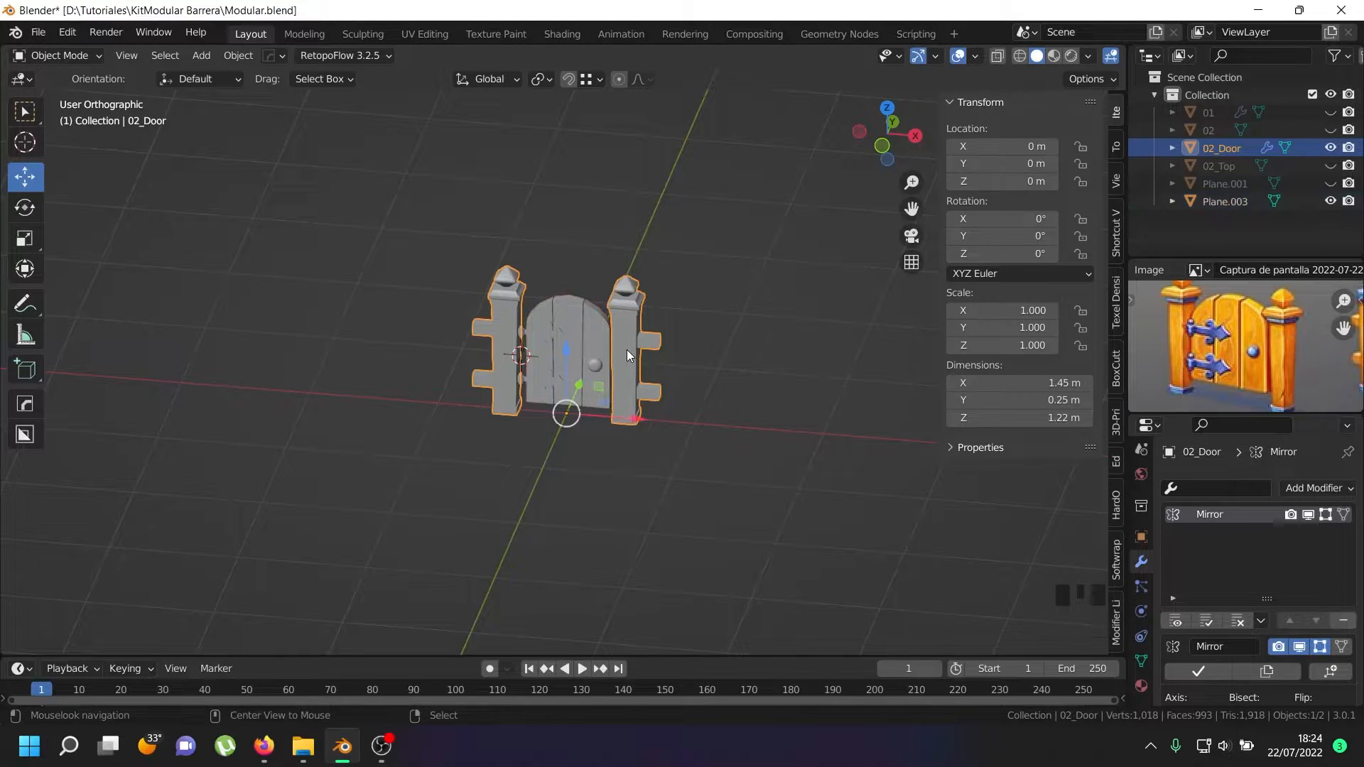
key(alt+c)
click(626, 350)
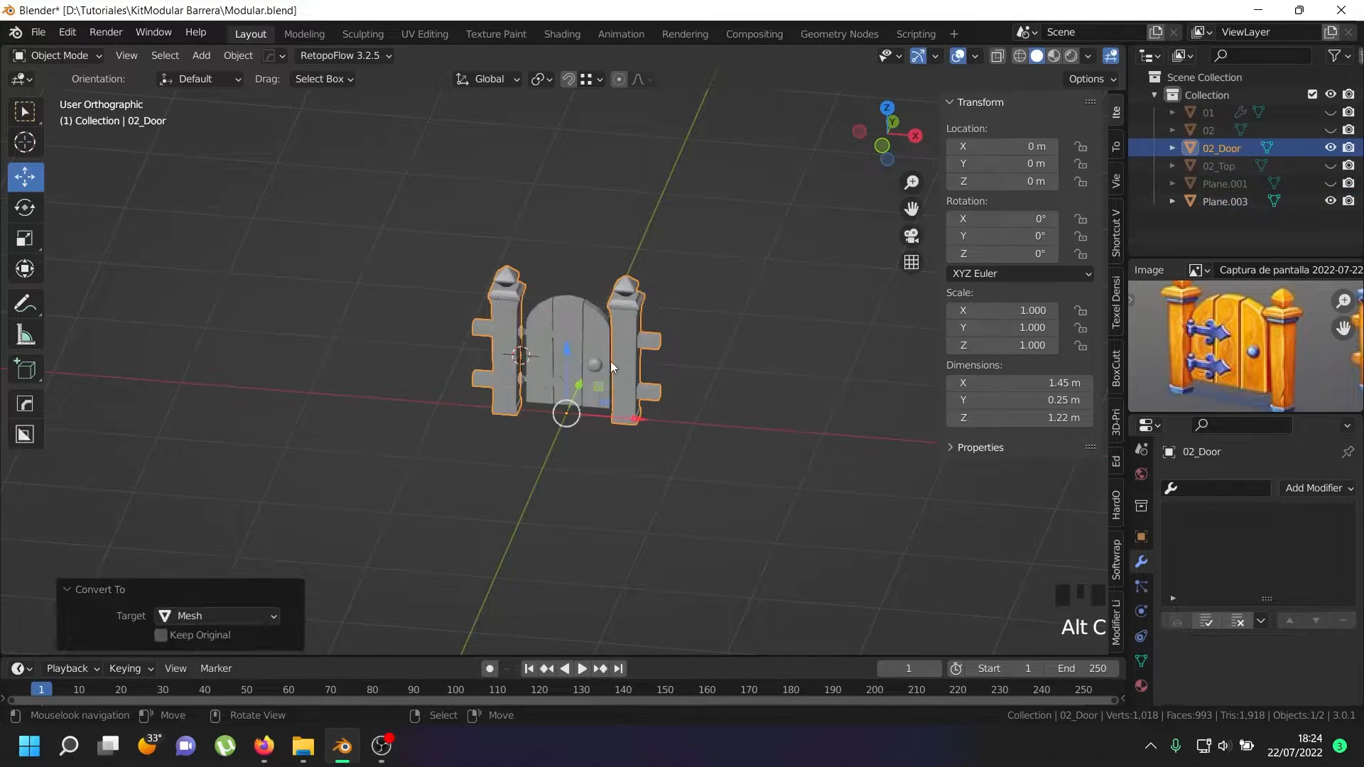
- Join the door leaf with its knob into the gate posts object 02_Door
right_click(586, 372)
shift+right_click(628, 342)
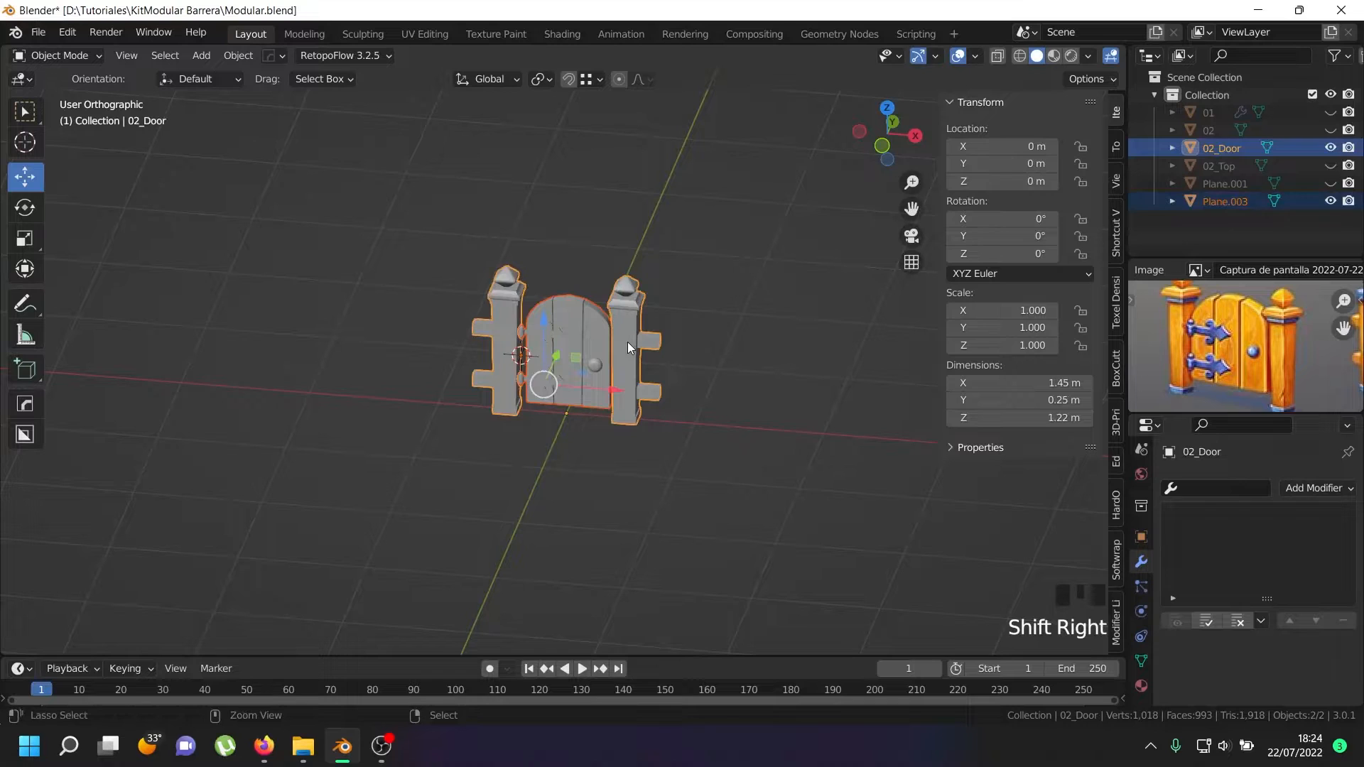
key(ctrl+j)
- Shade the joined gate smooth and enable Auto Smooth at 30° in its normals settings
scroll(623, 343, up, 8)
mouse_move(687, 330)
middle_down()
mouse_move(731, 235)
mouse_move(772, 205)
mouse_move(763, 300)
mouse_move(674, 329)
middle_up()
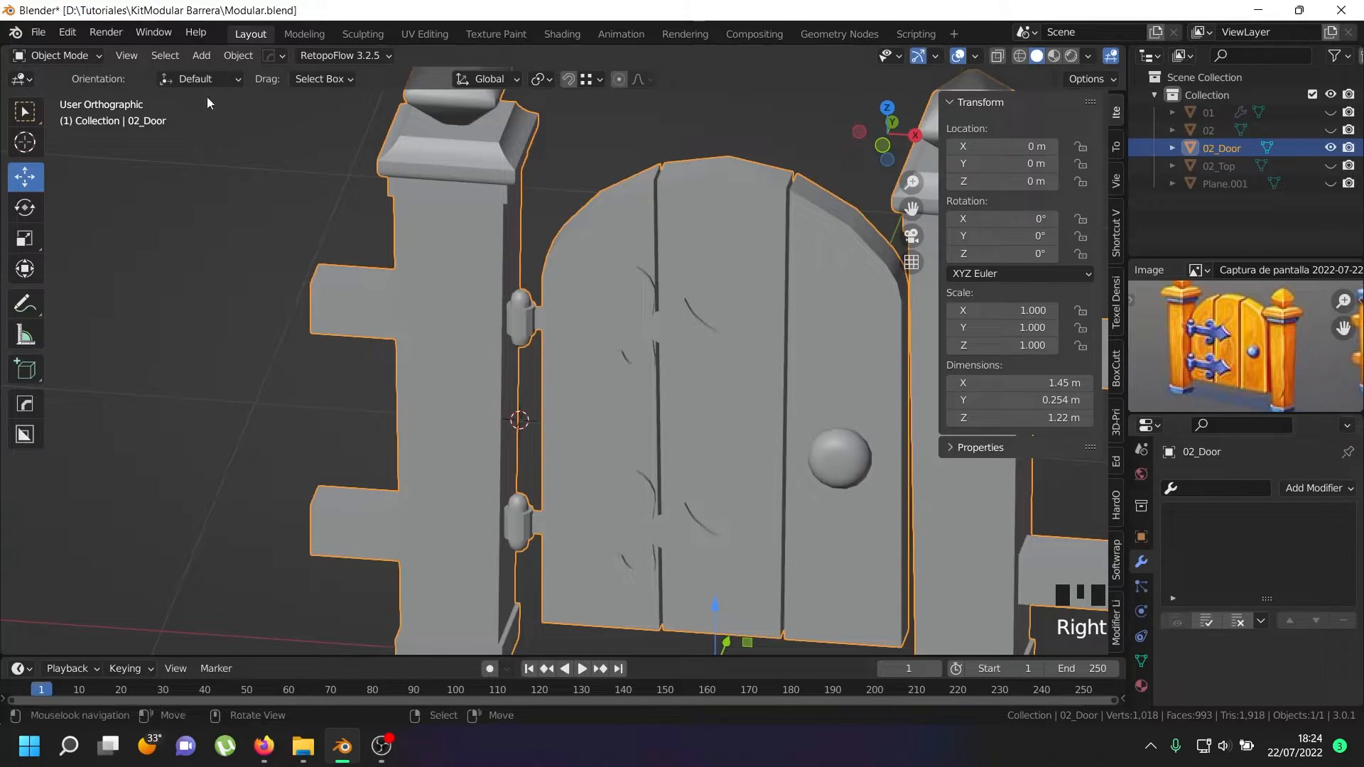
click(236, 55)
click(310, 428)
click(1142, 660)
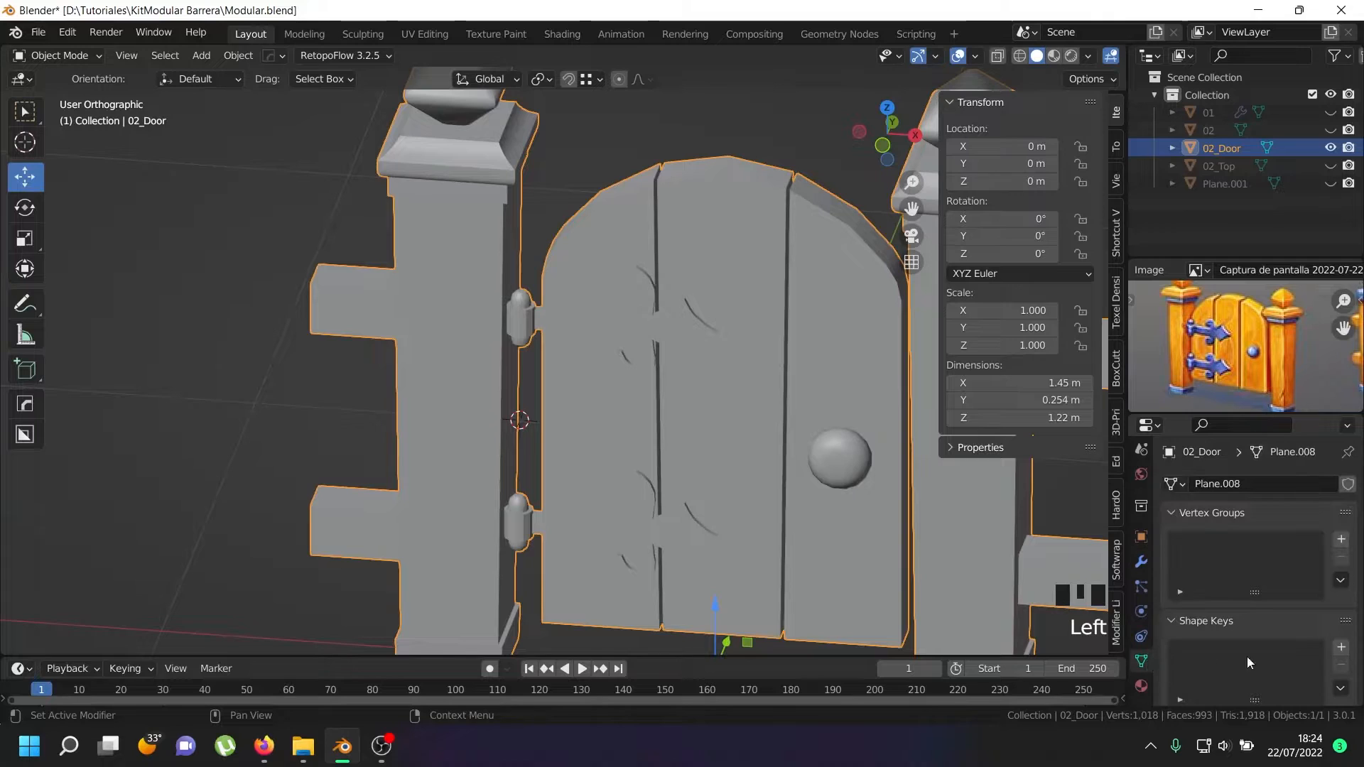
scroll(1265, 603, down, 8)
click(1243, 622)
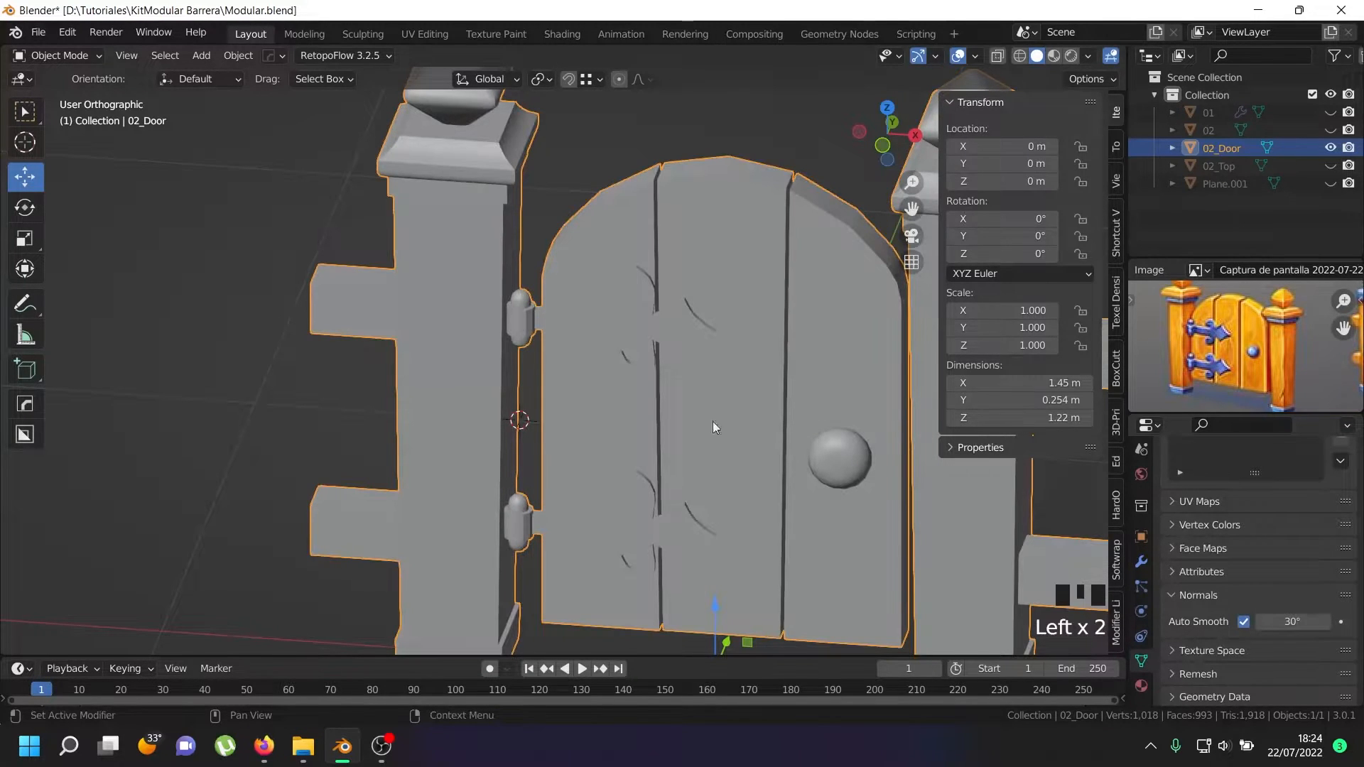
- Try the Cavity option in the viewport shading, switch it off again and enable Shadow instead
scroll(639, 384, down, 4)
scroll(604, 361, up, 4)
middle_drag(604, 361, 602, 287)
scroll(603, 287, down, 4)
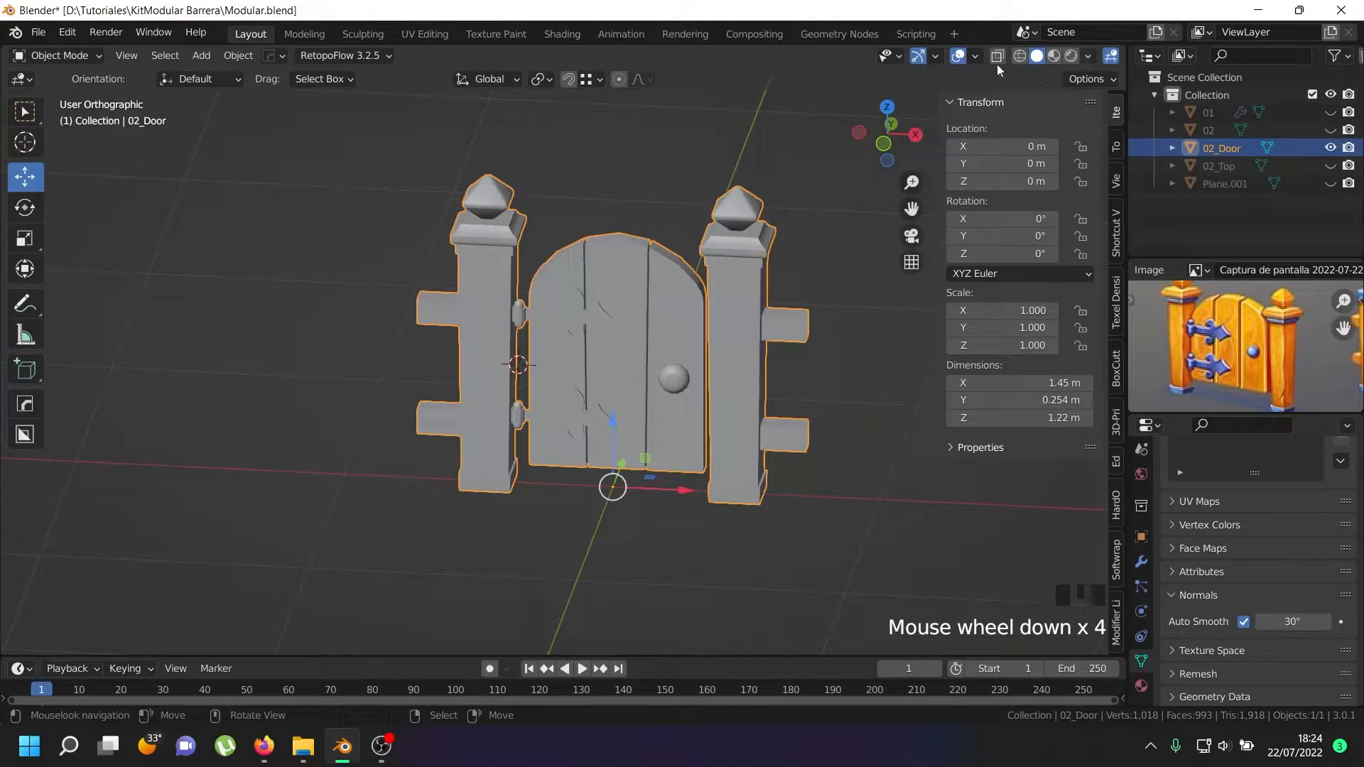
click(1088, 56)
click(993, 449)
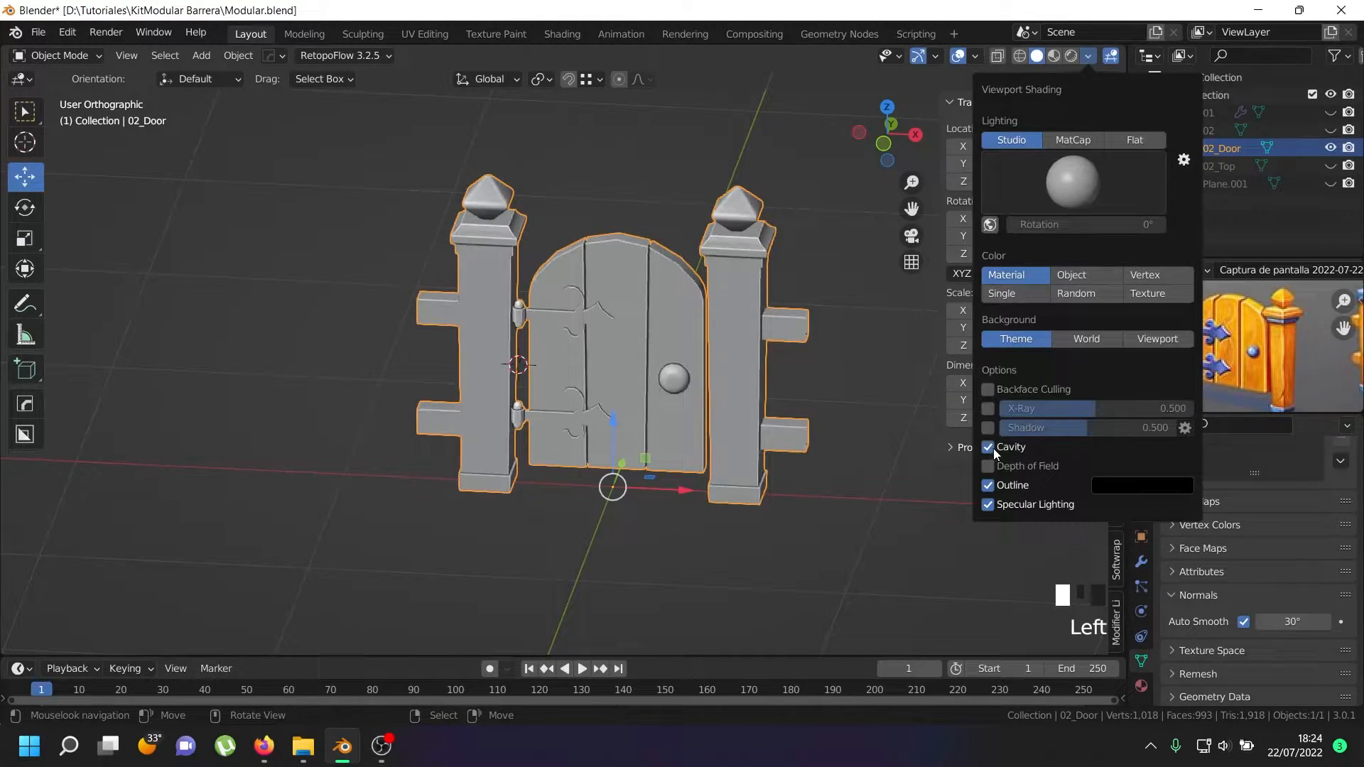
click(992, 447)
click(988, 427)
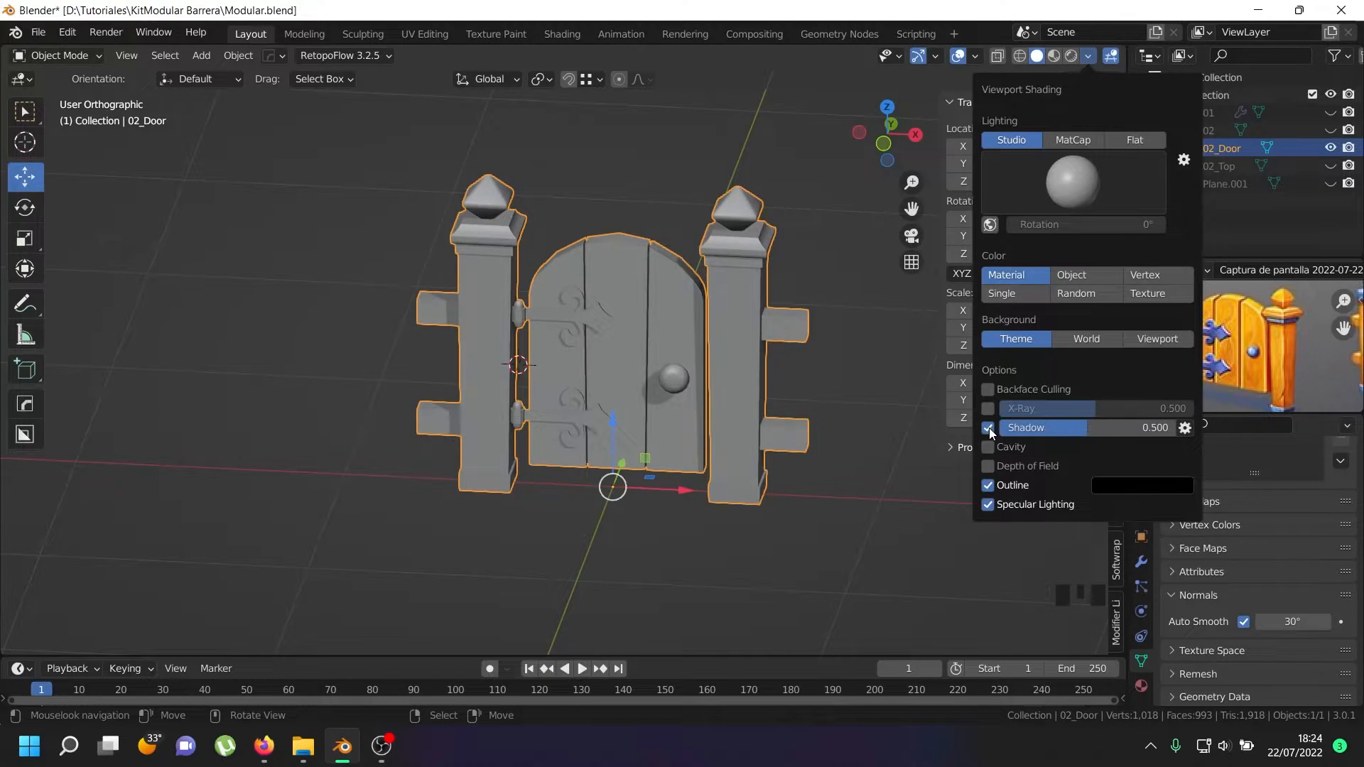
- Switch off the Shadow option in the viewport shading settings
mouse_move(602, 352)
middle_down()
mouse_move(692, 237)
mouse_move(618, 241)
mouse_move(590, 349)
mouse_move(761, 368)
middle_up()
click(1084, 55)
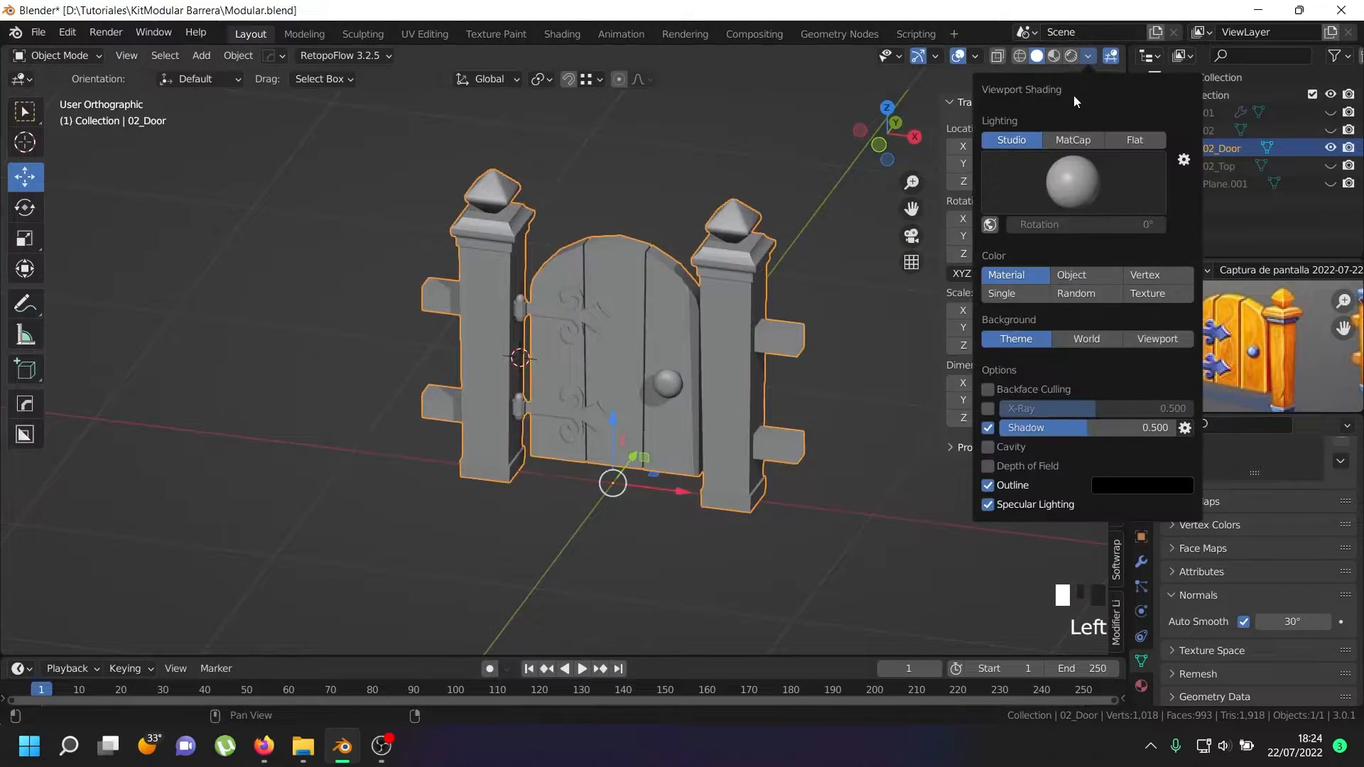
click(988, 428)
middle_drag(527, 265, 561, 209)
- Hide the gate object 02_Door, then show and select the fence object 02
scroll(1217, 360, down, 6)
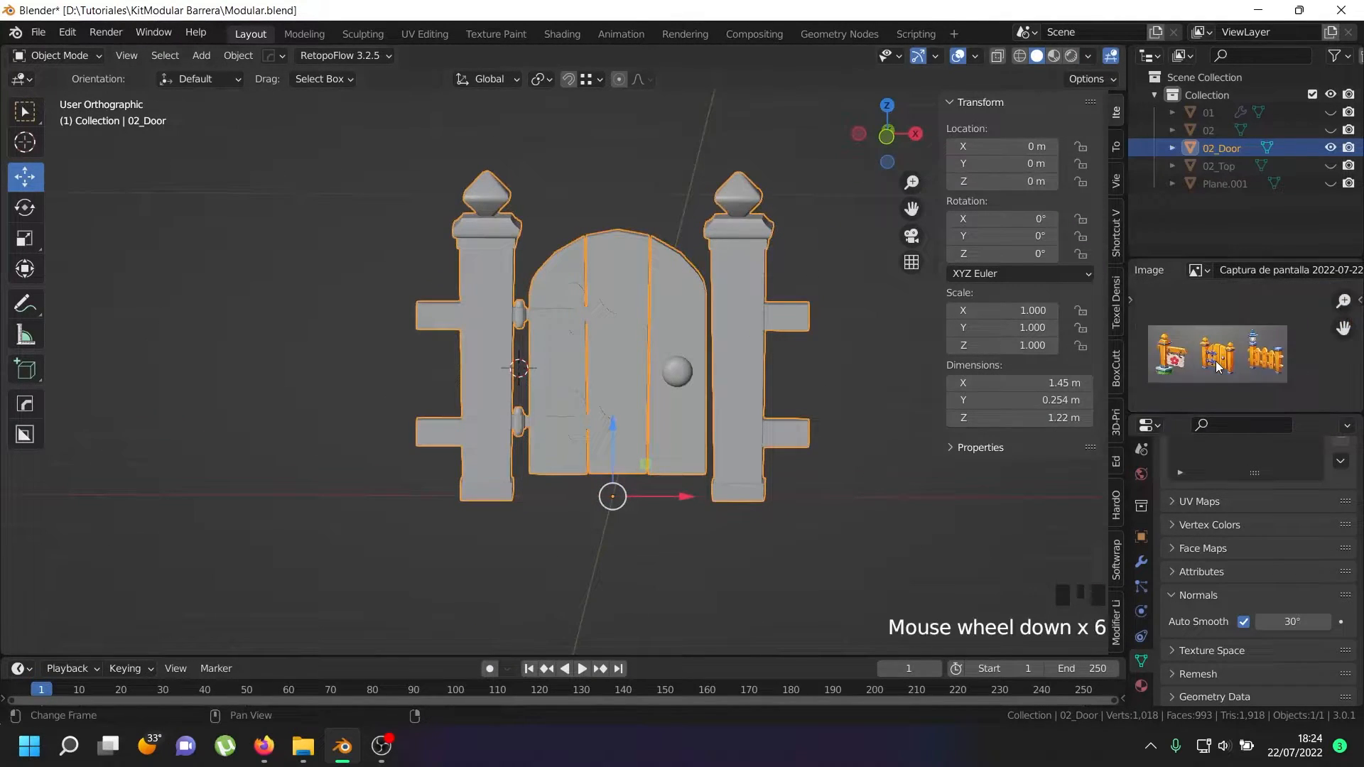
click(1331, 147)
click(1330, 130)
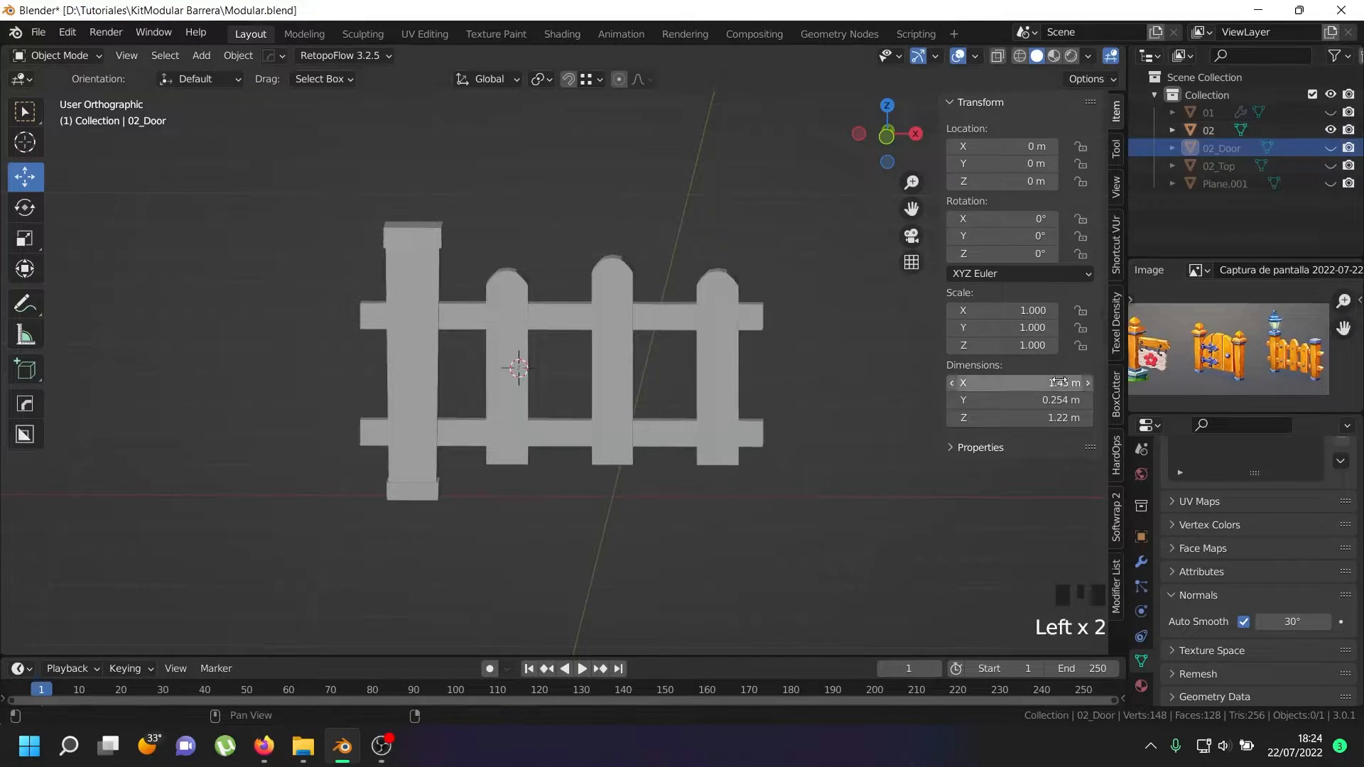
scroll(1284, 331, up, 4)
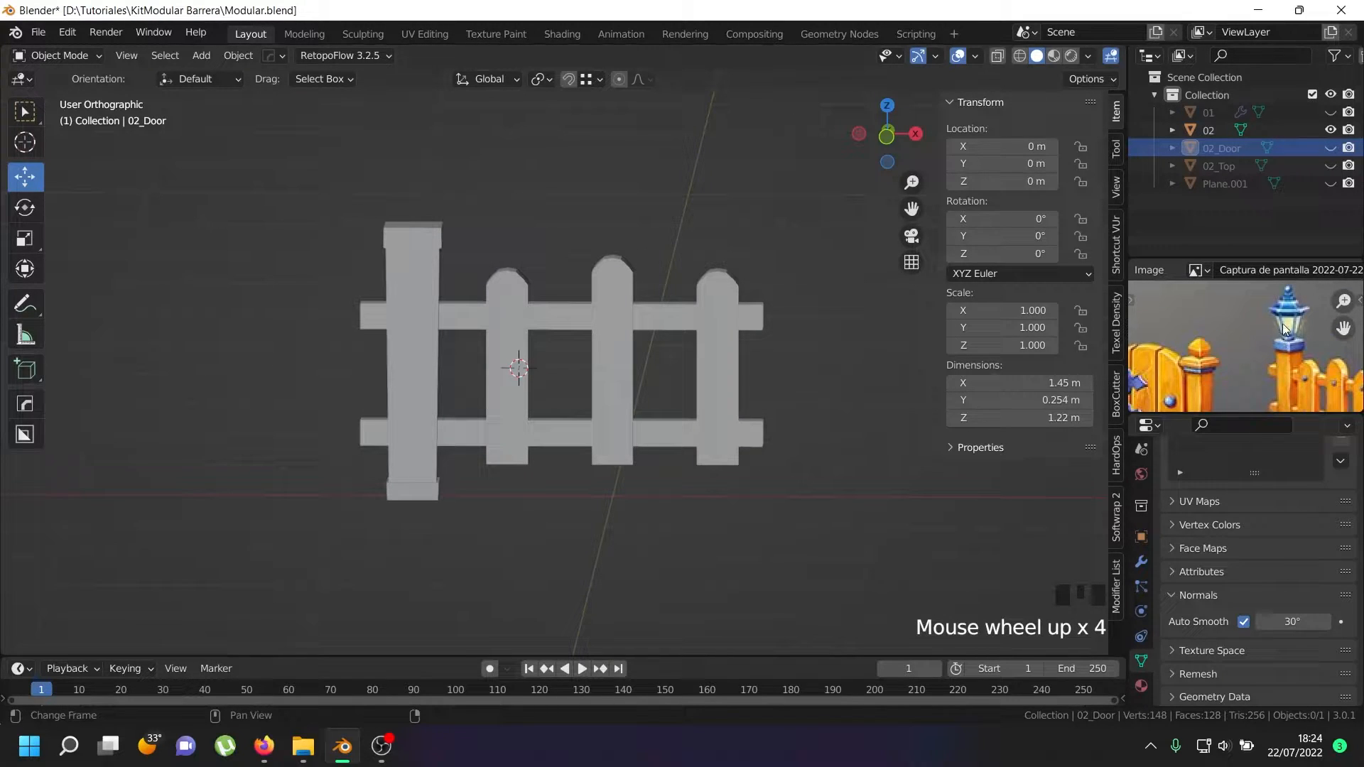
right_click(472, 353)
right_click(508, 365)
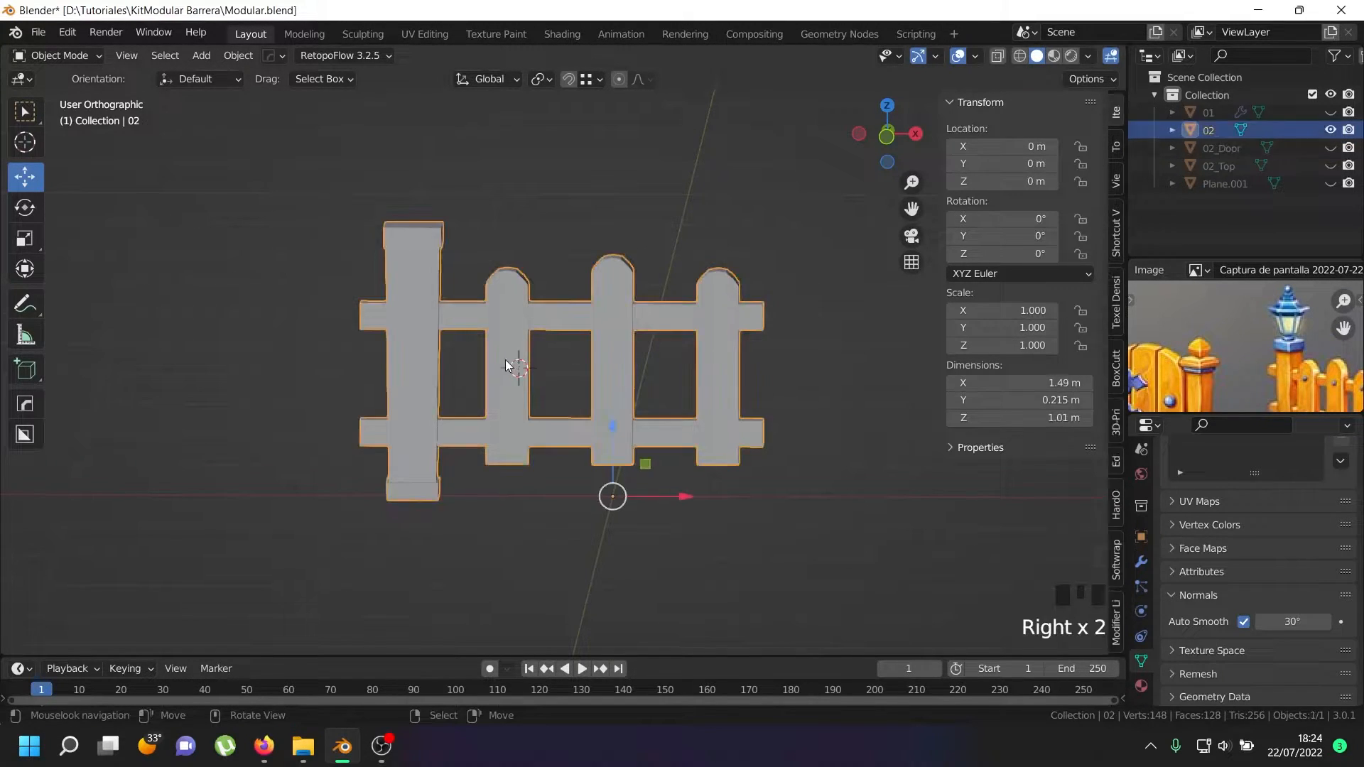
- Duplicate the fence 02 in place, hide the original and rename the copy 02_lamp
scroll(508, 365, down, 4)
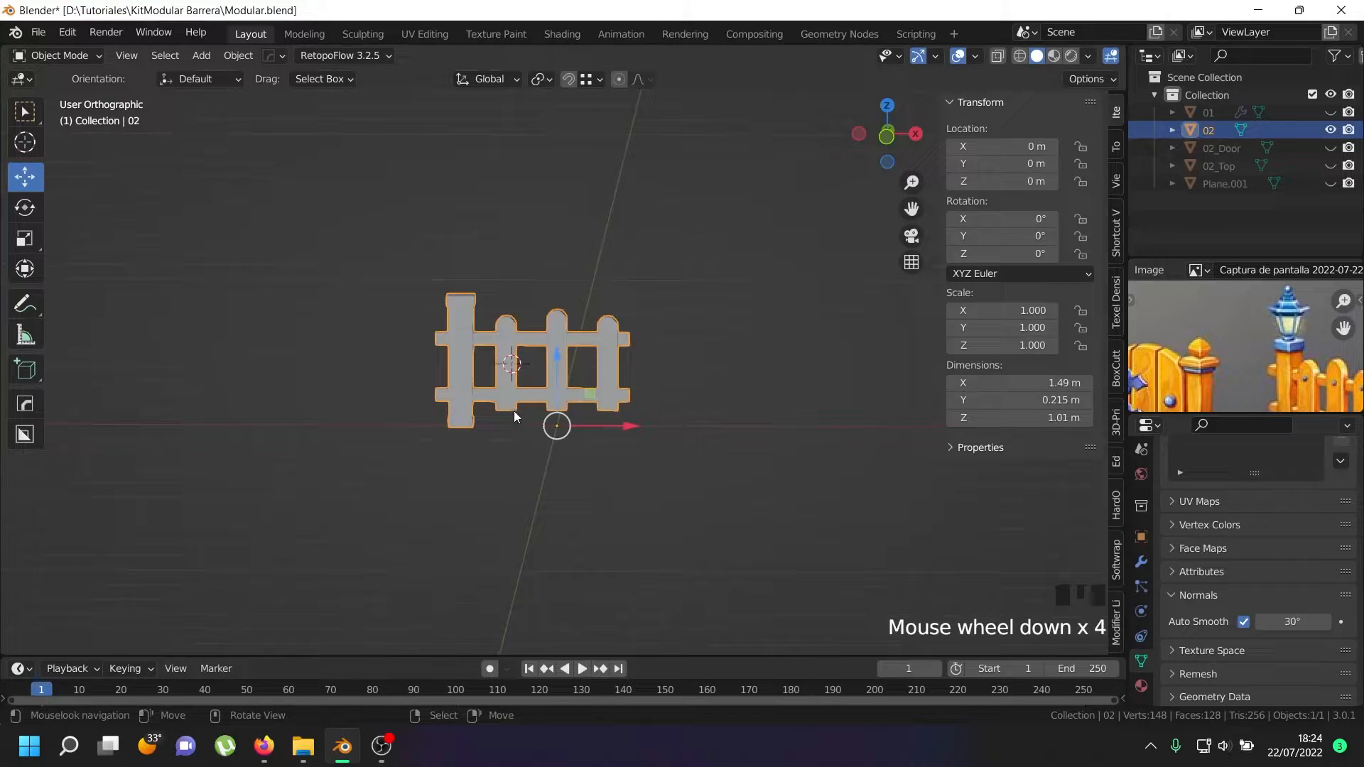
key(shift+d)
key(Escape)
click(1332, 130)
double_click(1205, 147)
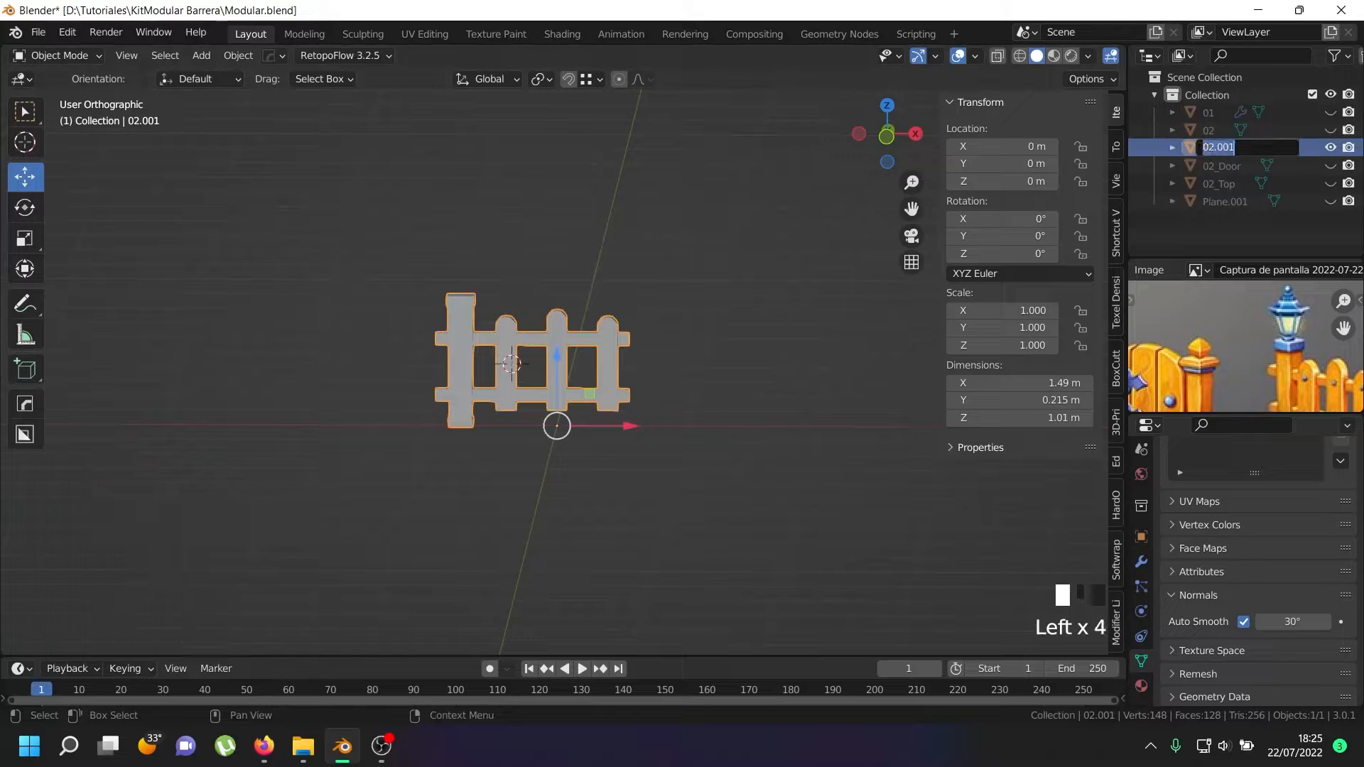
key(BackSpace)
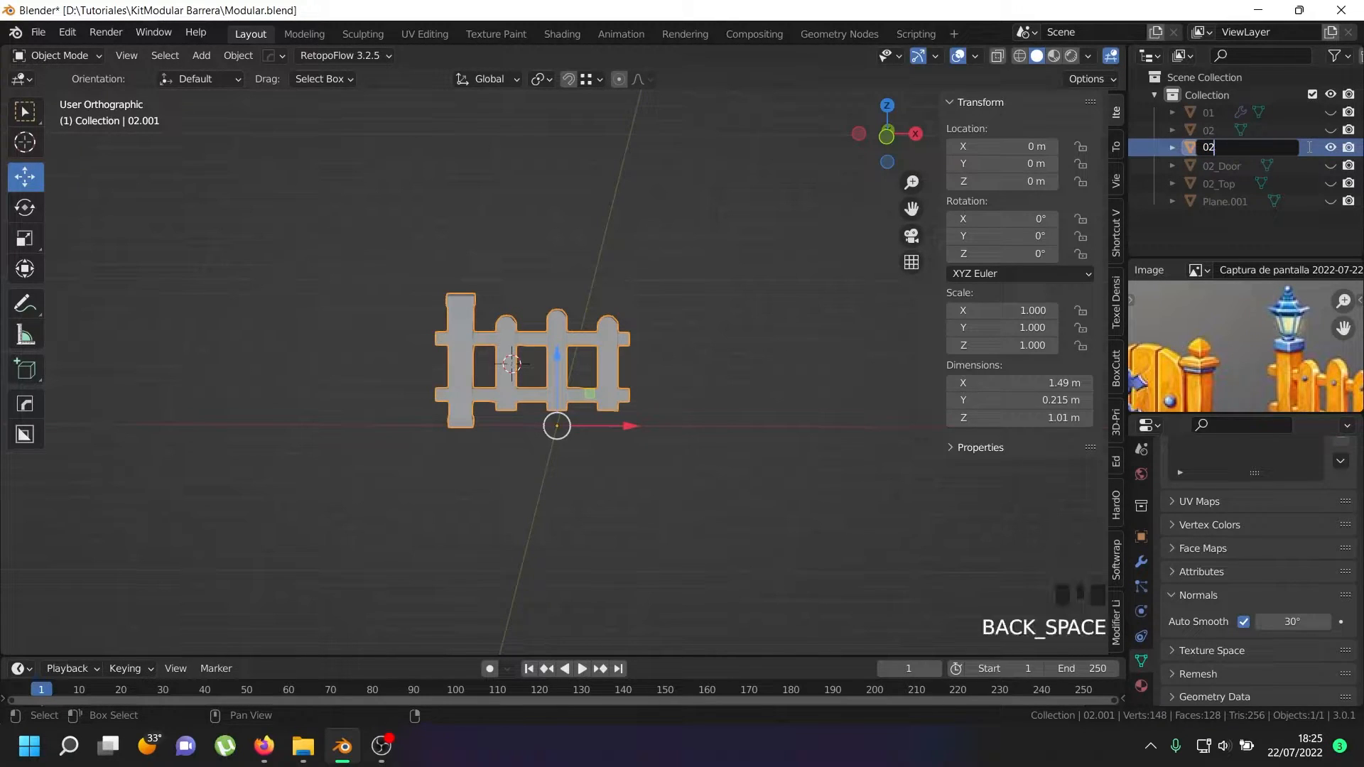
text(_lamp)
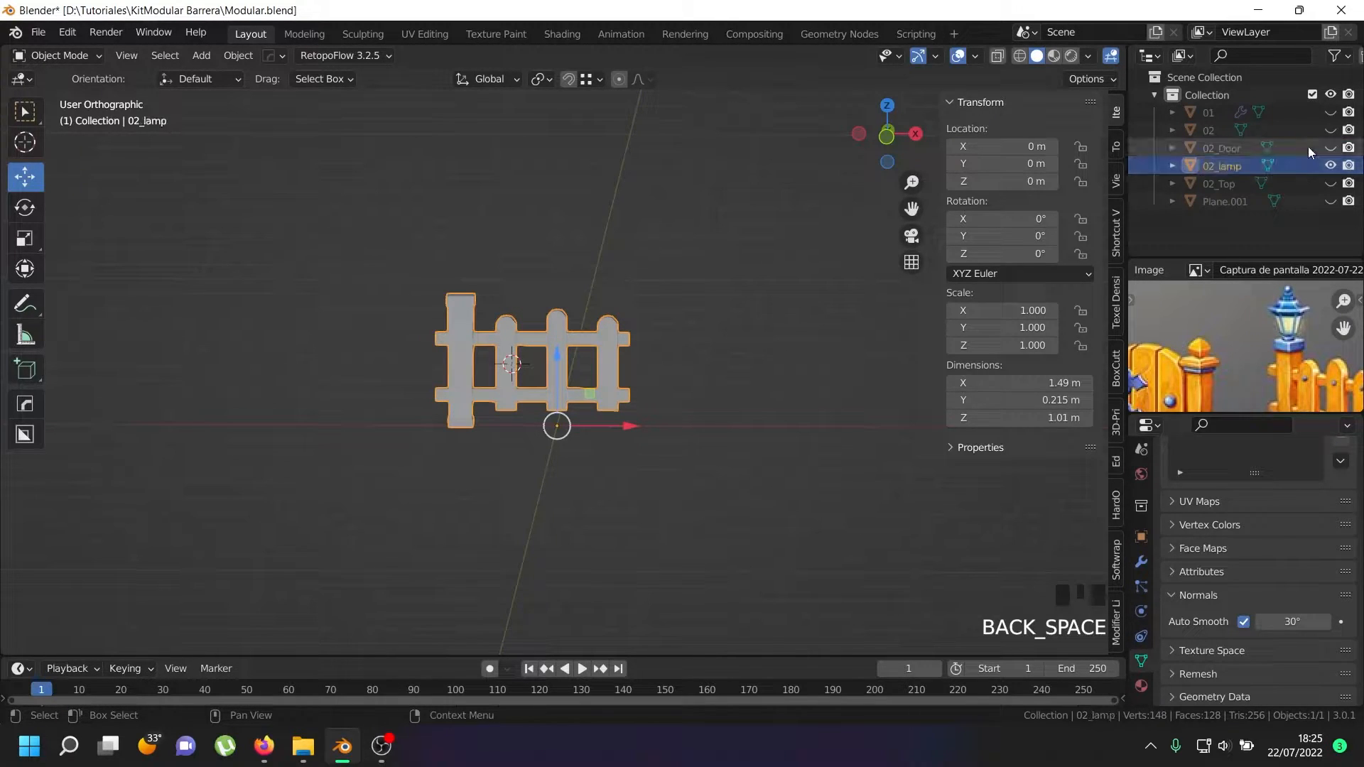
key(Return)
- Enter Edit Mode on 02_lamp and select the back edge of the tall post's top face
scroll(429, 287, up, 5)
right_click(548, 322)
key(Tab)
scroll(543, 320, up, 3)
right_click(537, 317)
right_click(538, 315)
right_click(538, 314)
middle_drag(571, 277, 257, 131)
scroll(496, 340, down, 1)
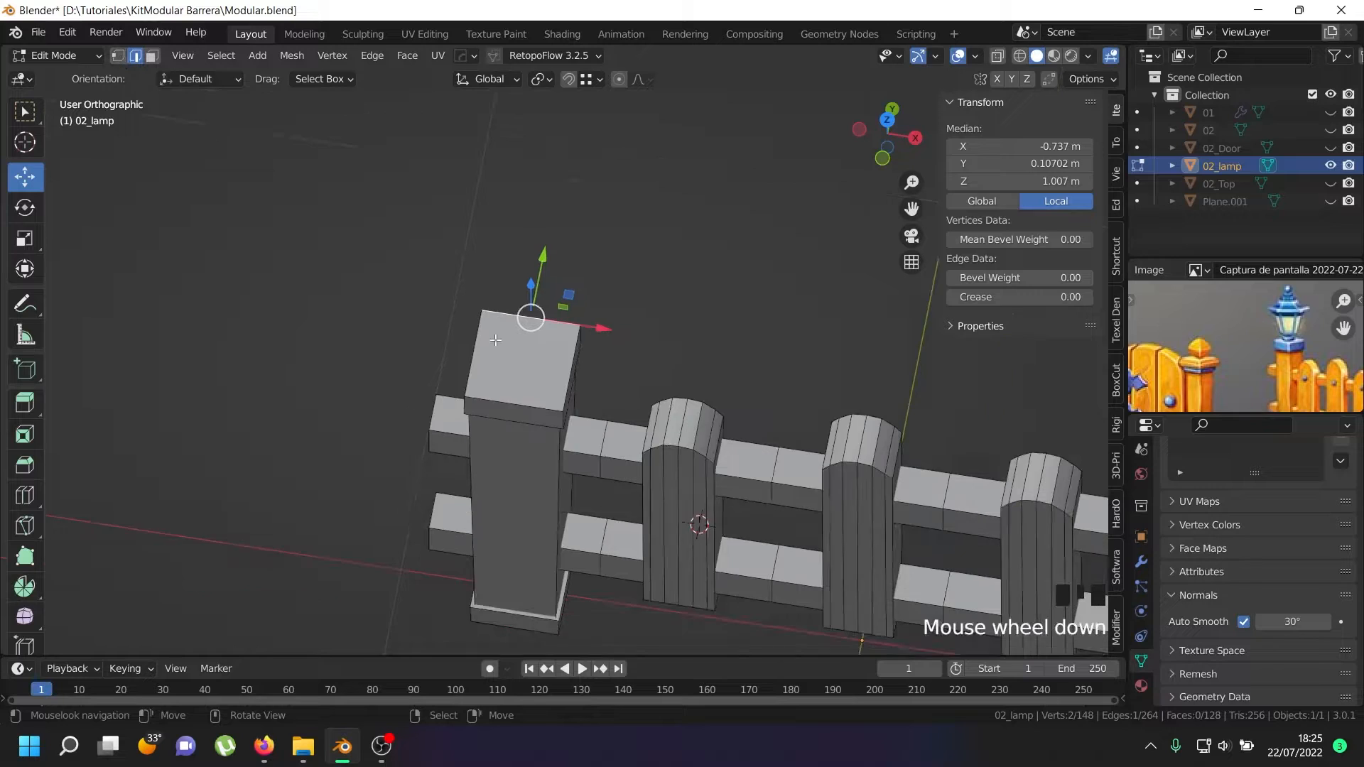
shift+right_click(515, 404)
key(shift+s)
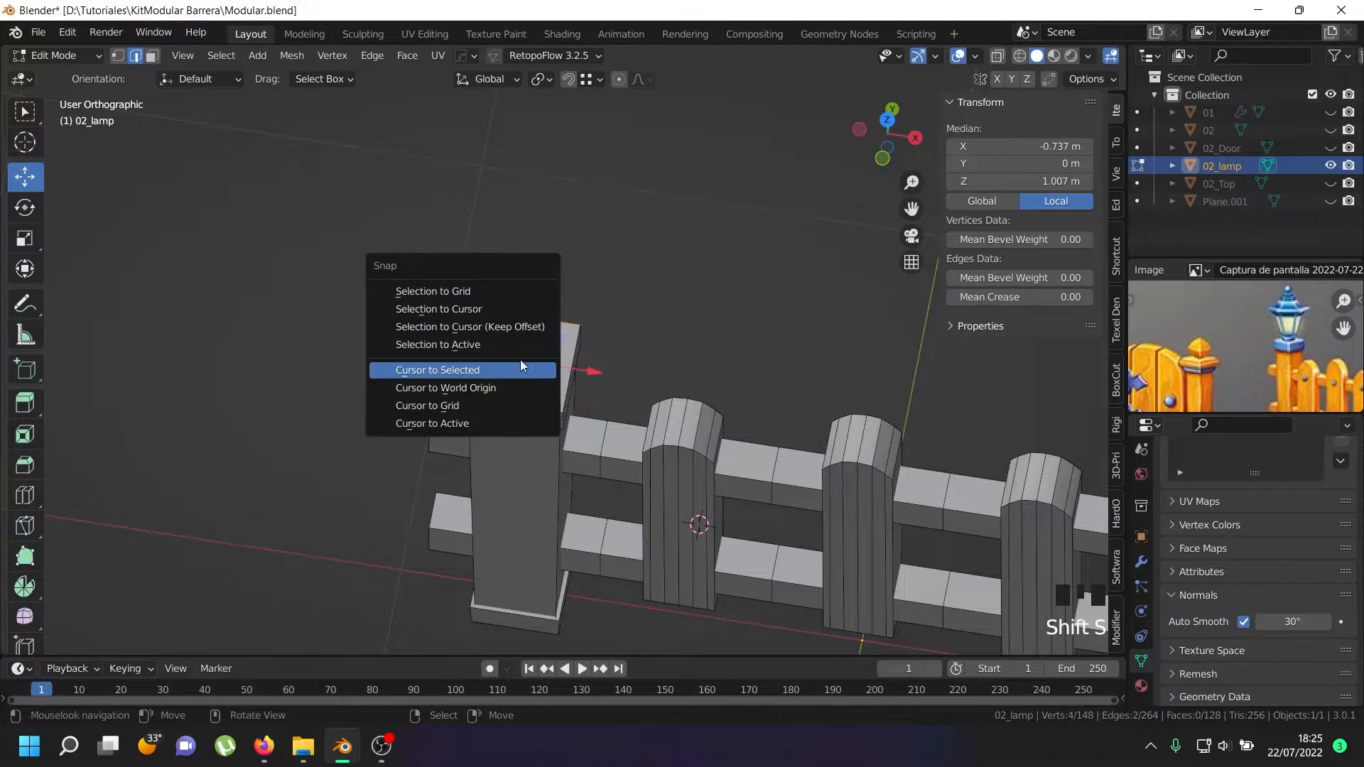
click(485, 309)
key(ctrl+z)
key(ctrl+z)
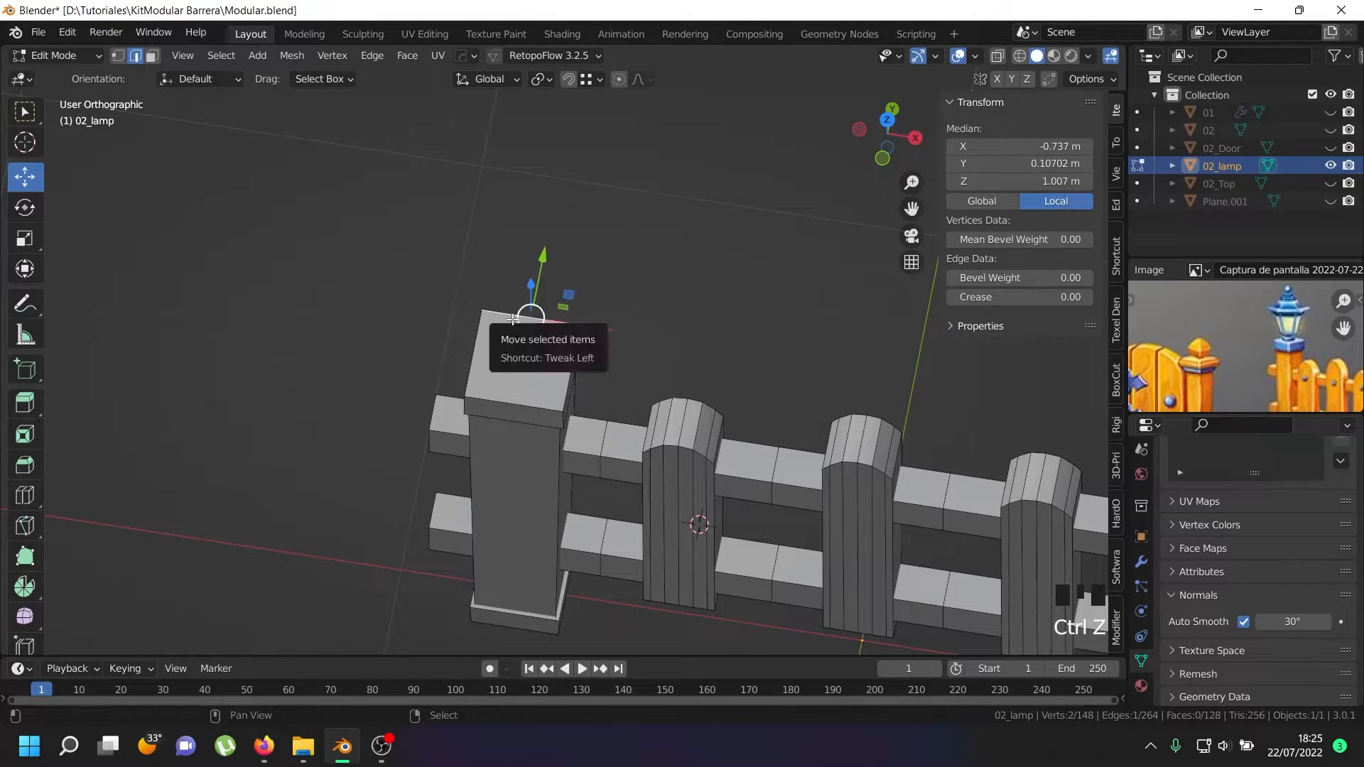
- Snap the 3D cursor to the centre of the tall post's top face, using its front and back top edges
key(shift+s)
click(496, 385)
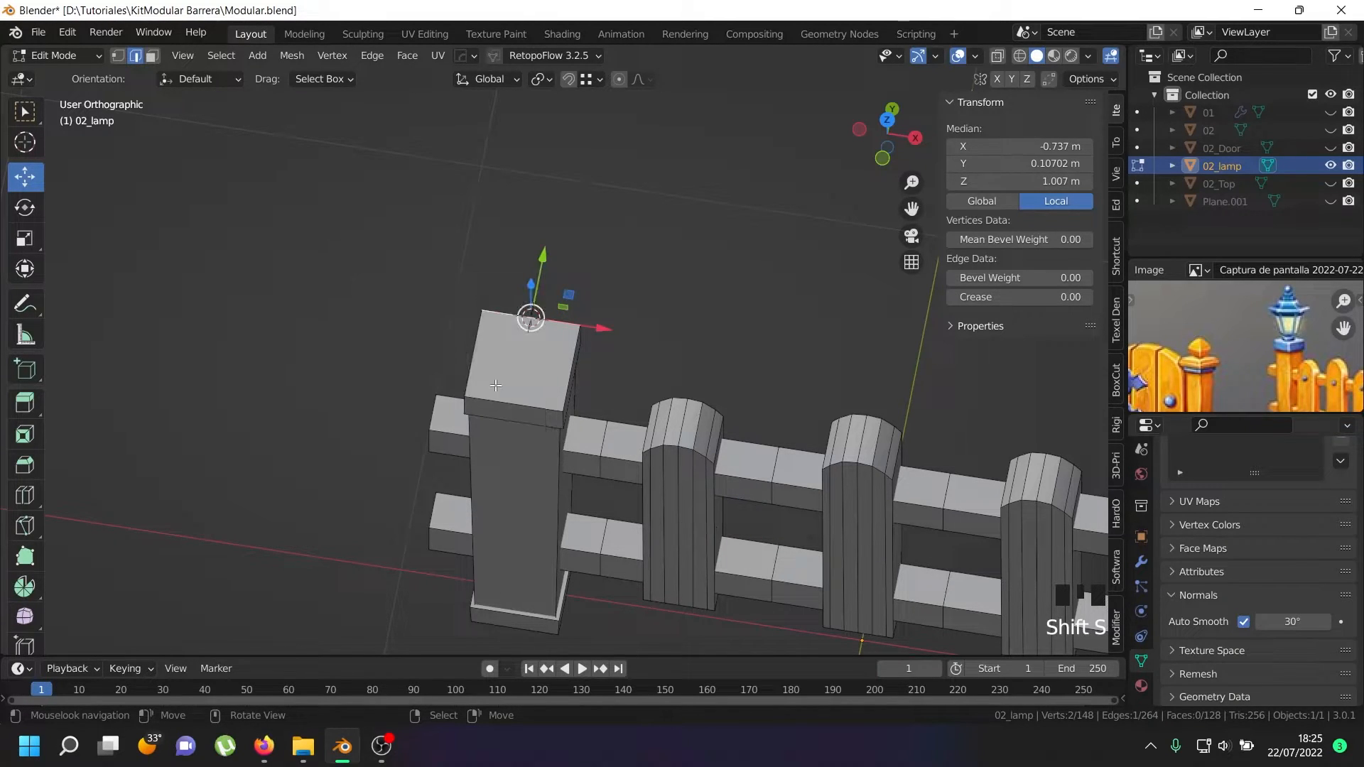
shift+right_click(518, 367)
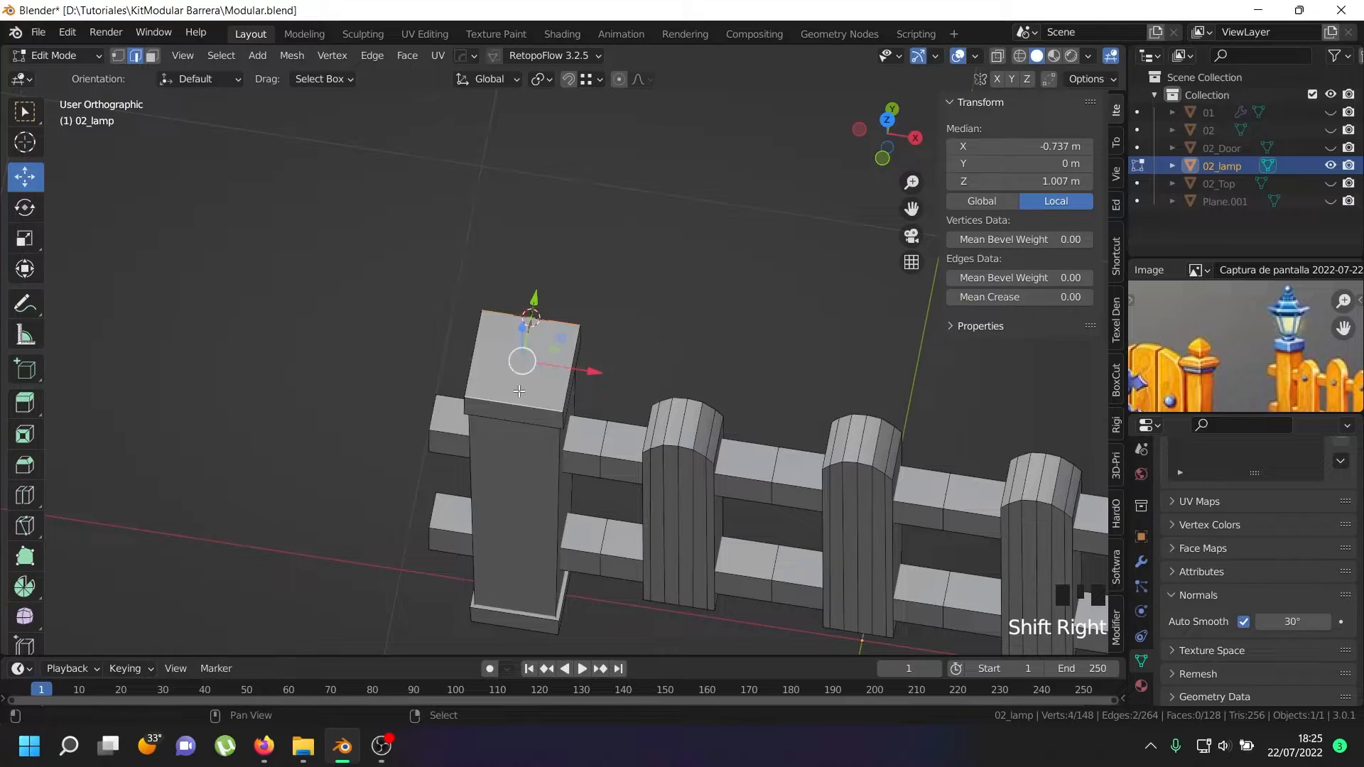
key(shift+s)
click(520, 392)
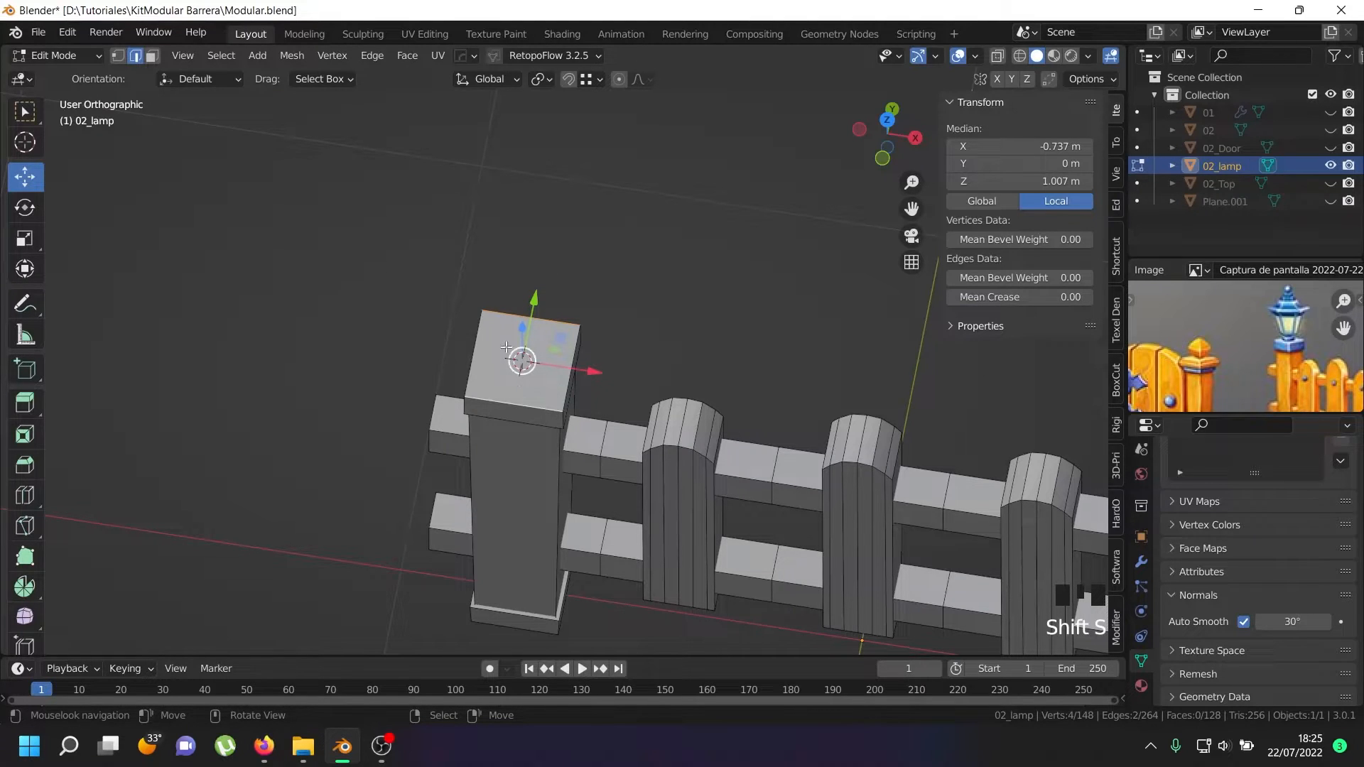
- Add a circle mesh with 12 vertices at the 3D cursor
key(shift+a)
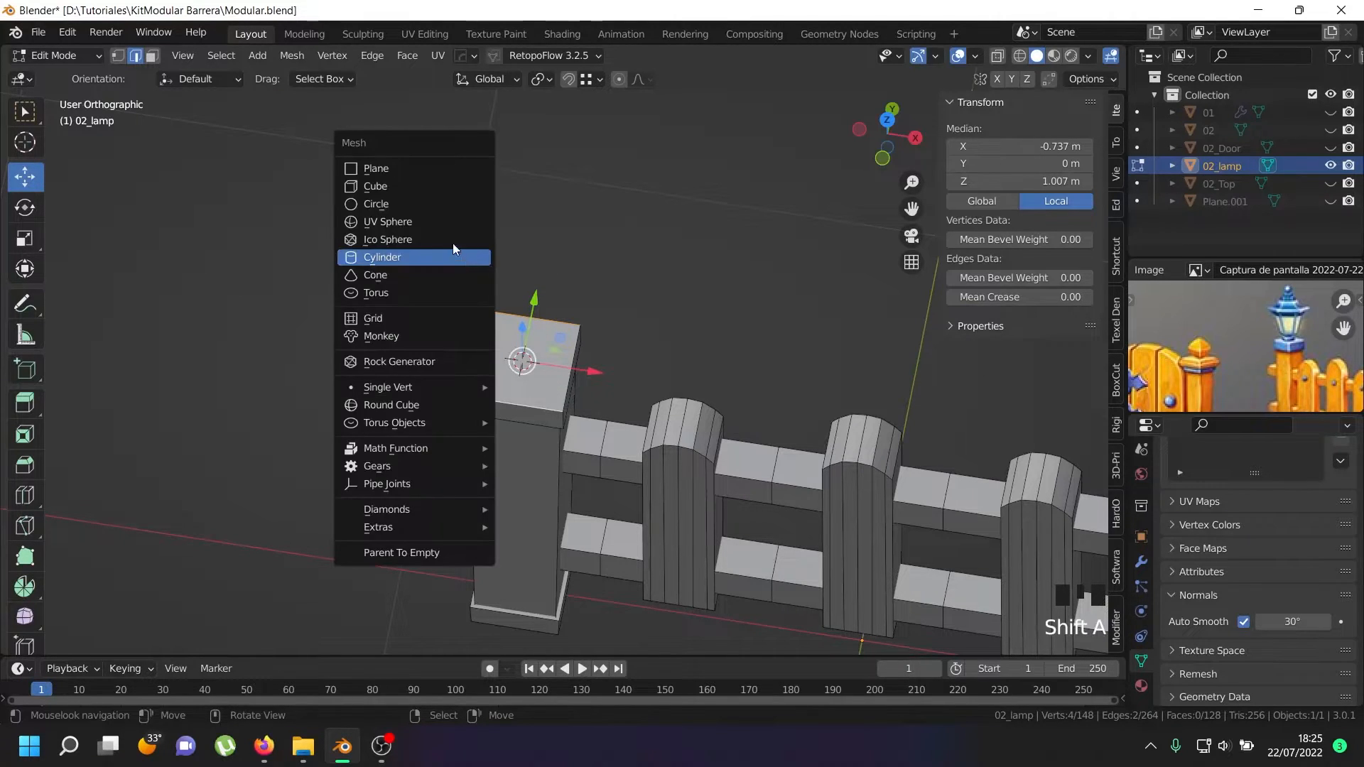
click(429, 205)
scroll(498, 284, down, 3)
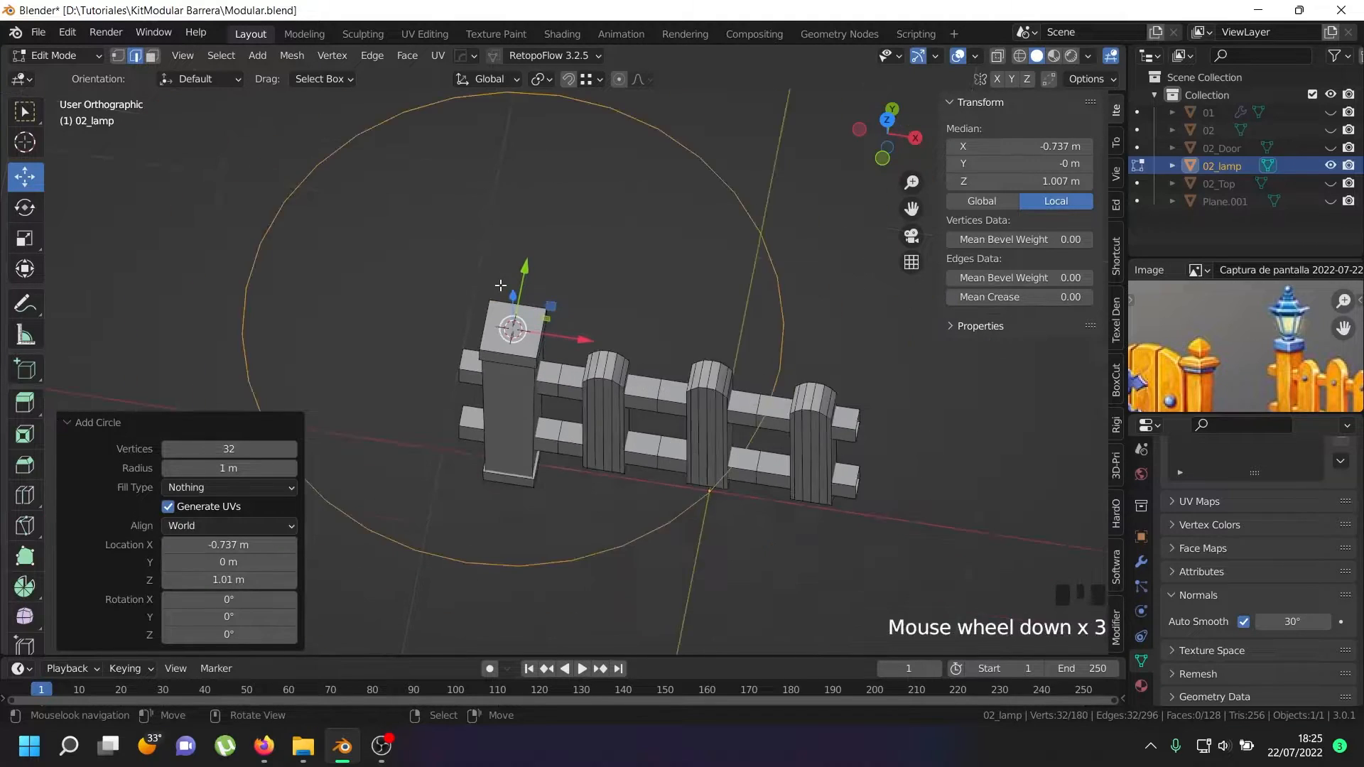
scroll(548, 329, up, 1)
click(231, 450)
text(12)
key(Return)
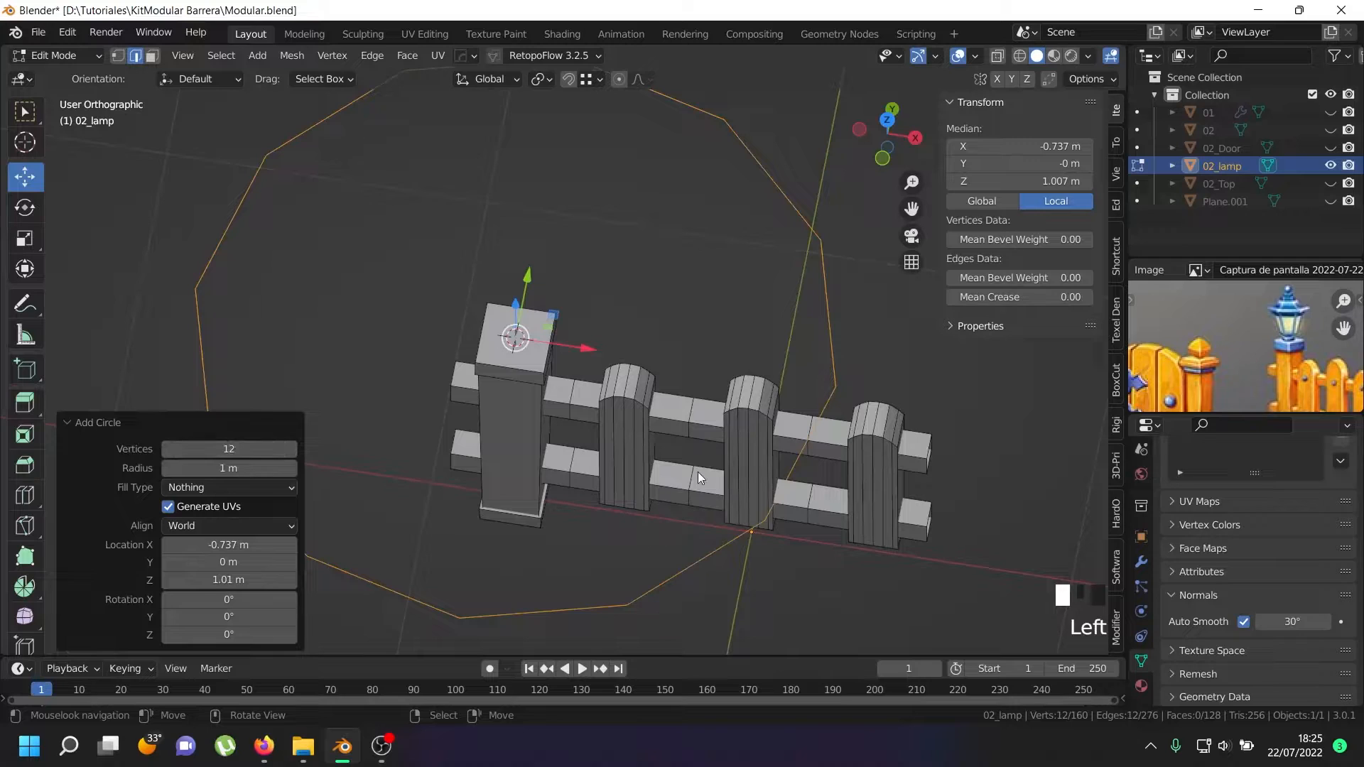
- In vertex mode, scale the circle by about 0.054 and again by about 1.127 to fit inside the post's top face
click(118, 55)
key(s)
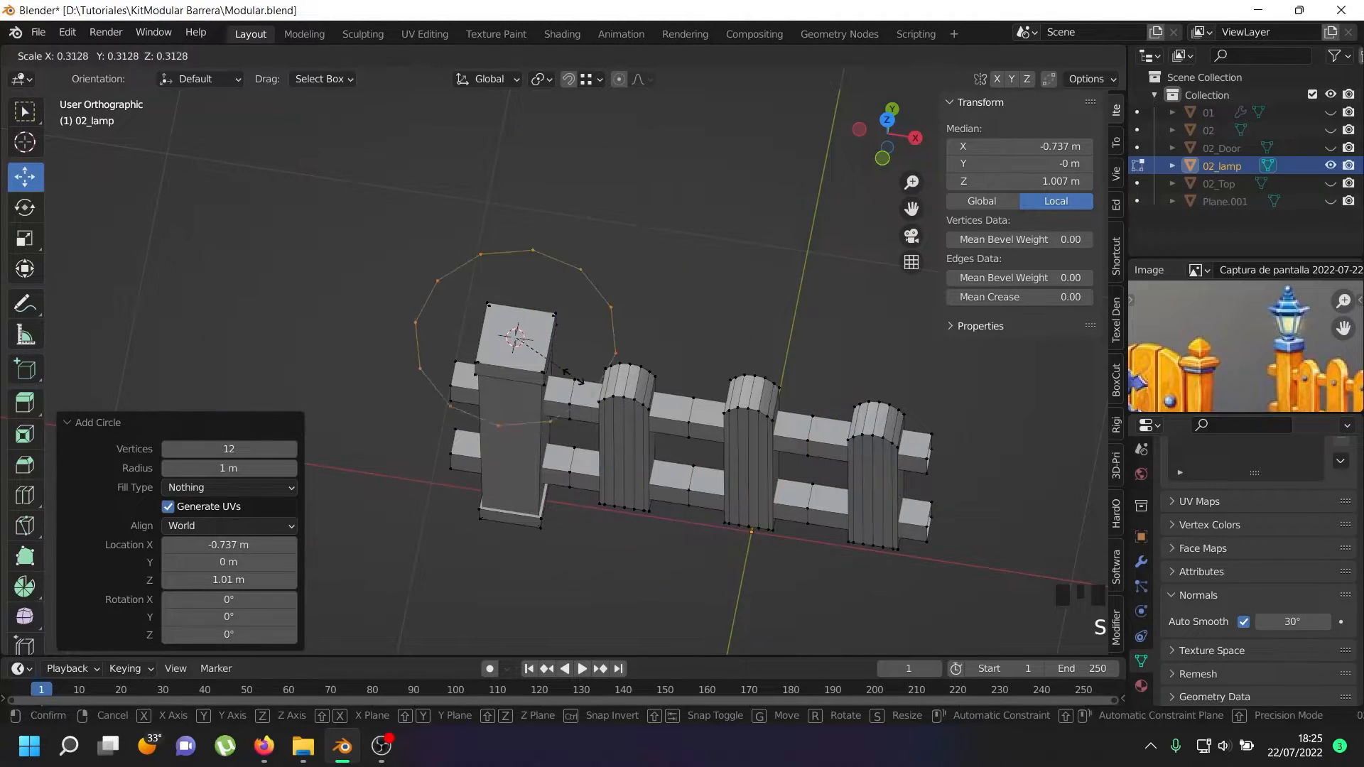
click(516, 341)
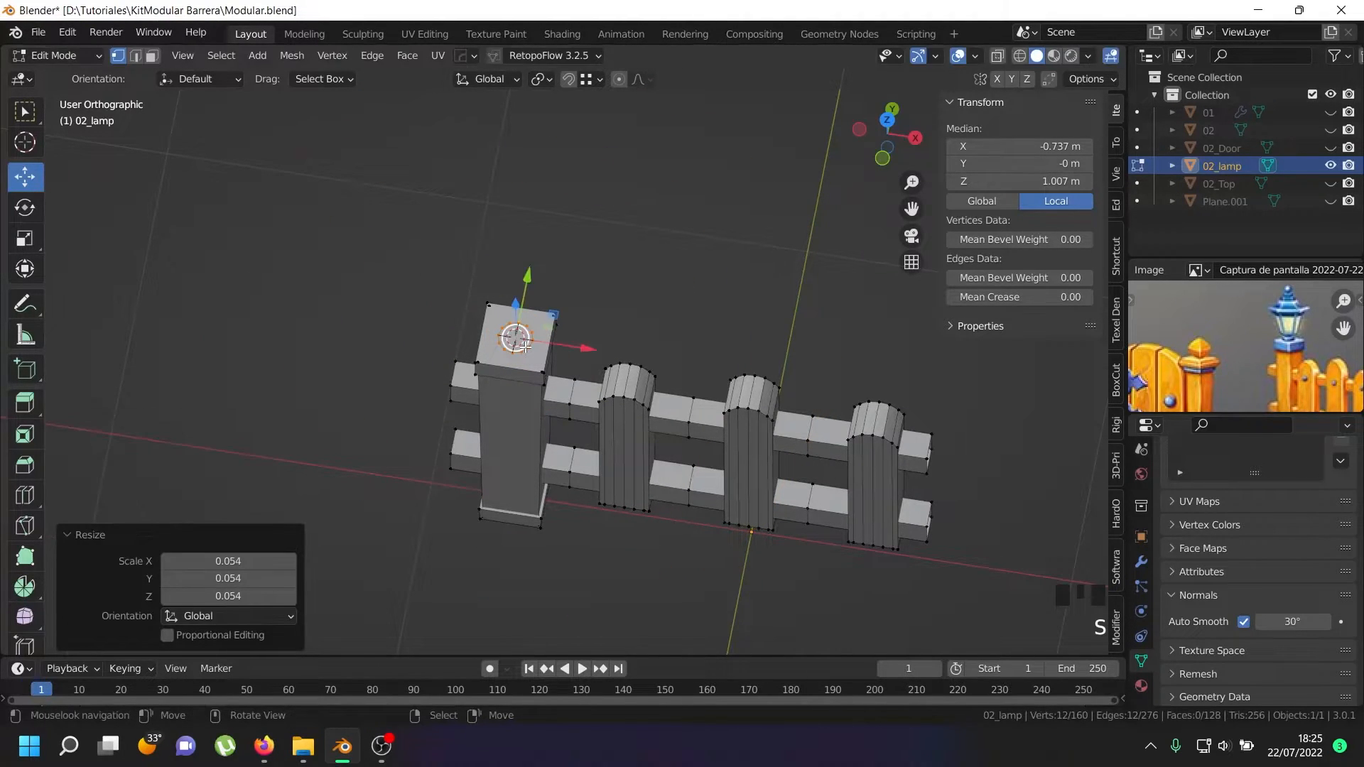
scroll(508, 330, up, 10)
key(s)
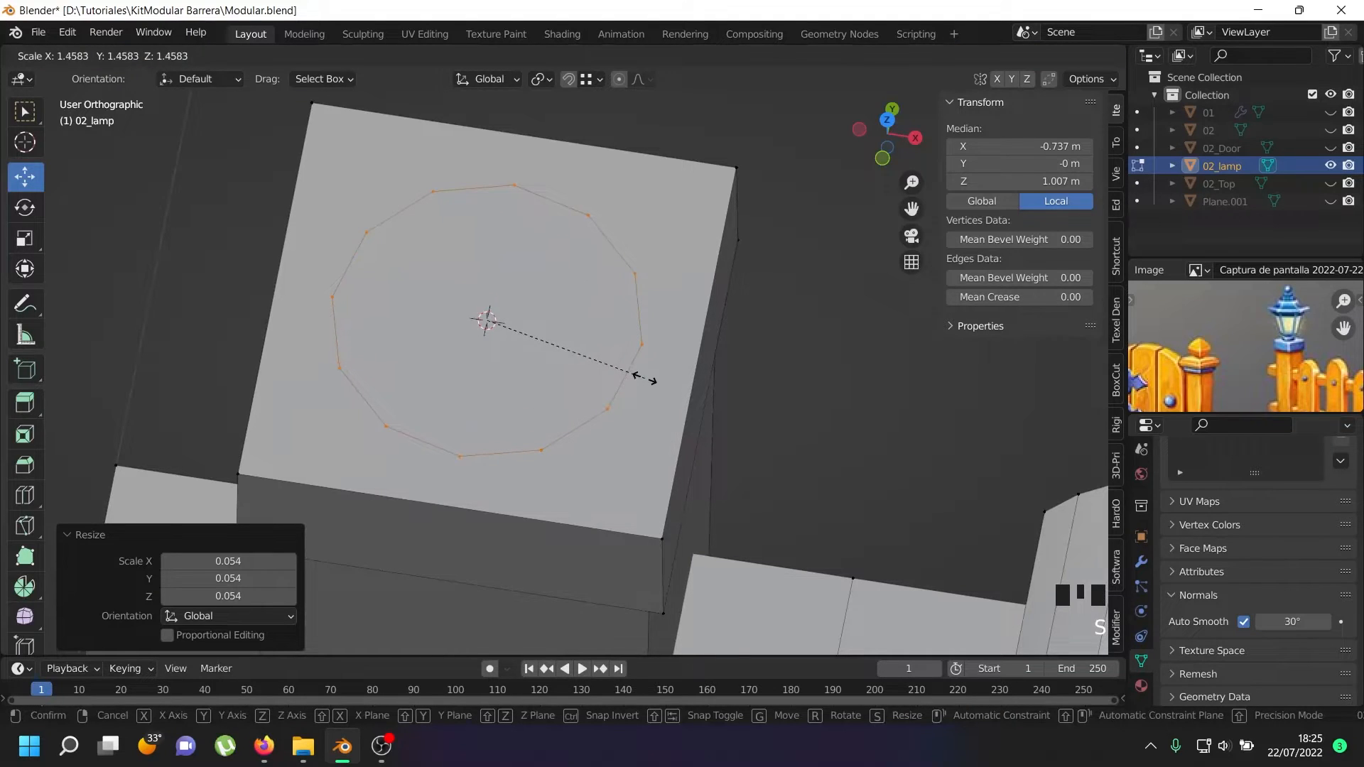
click(611, 361)
- In front view, extrude the circle upward about 0.025 m to form a low ring
key(KP_1)
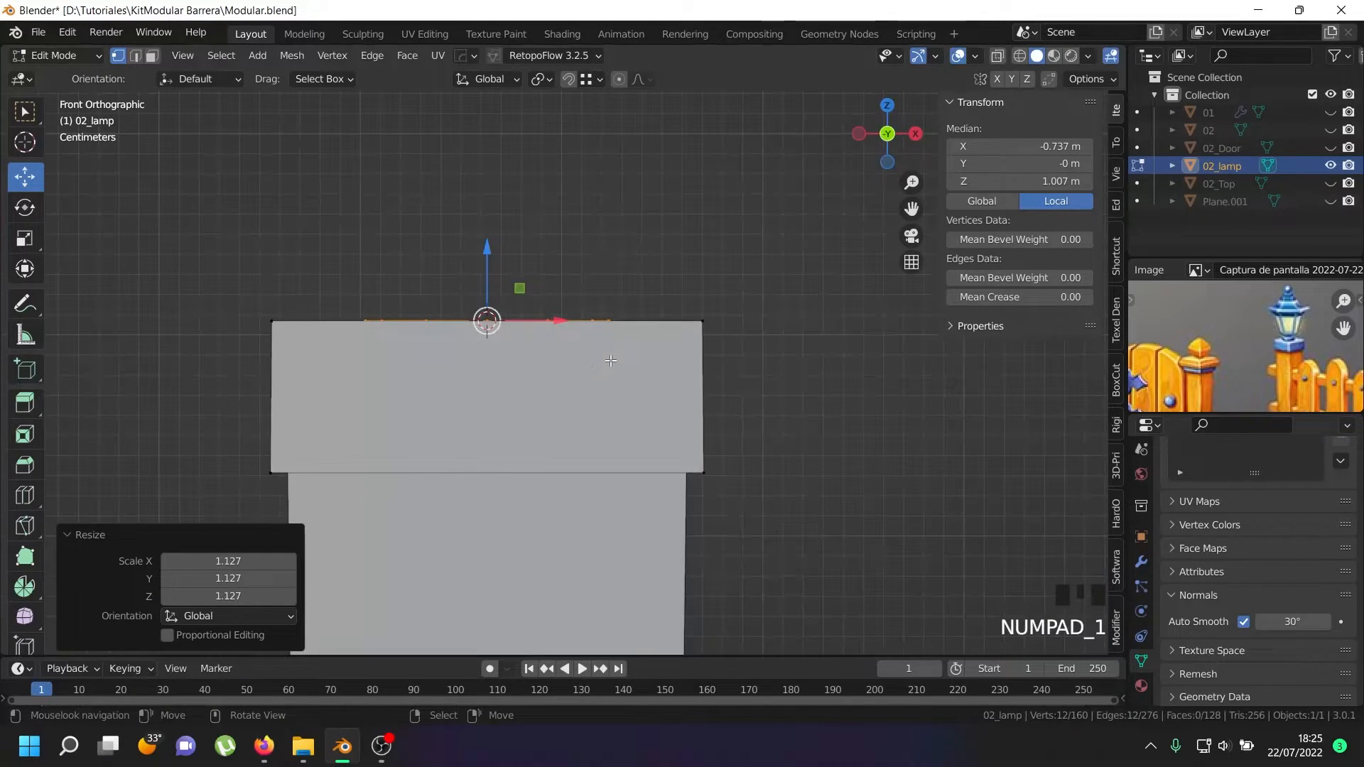
key(e)
right_click(515, 291)
drag(486, 243, 487, 190)
- Round the ring's side with a centred loop cut scaled by 1.15 and bevelled
scroll(512, 285, up, 3)
key(ctrl+r)
click(535, 348)
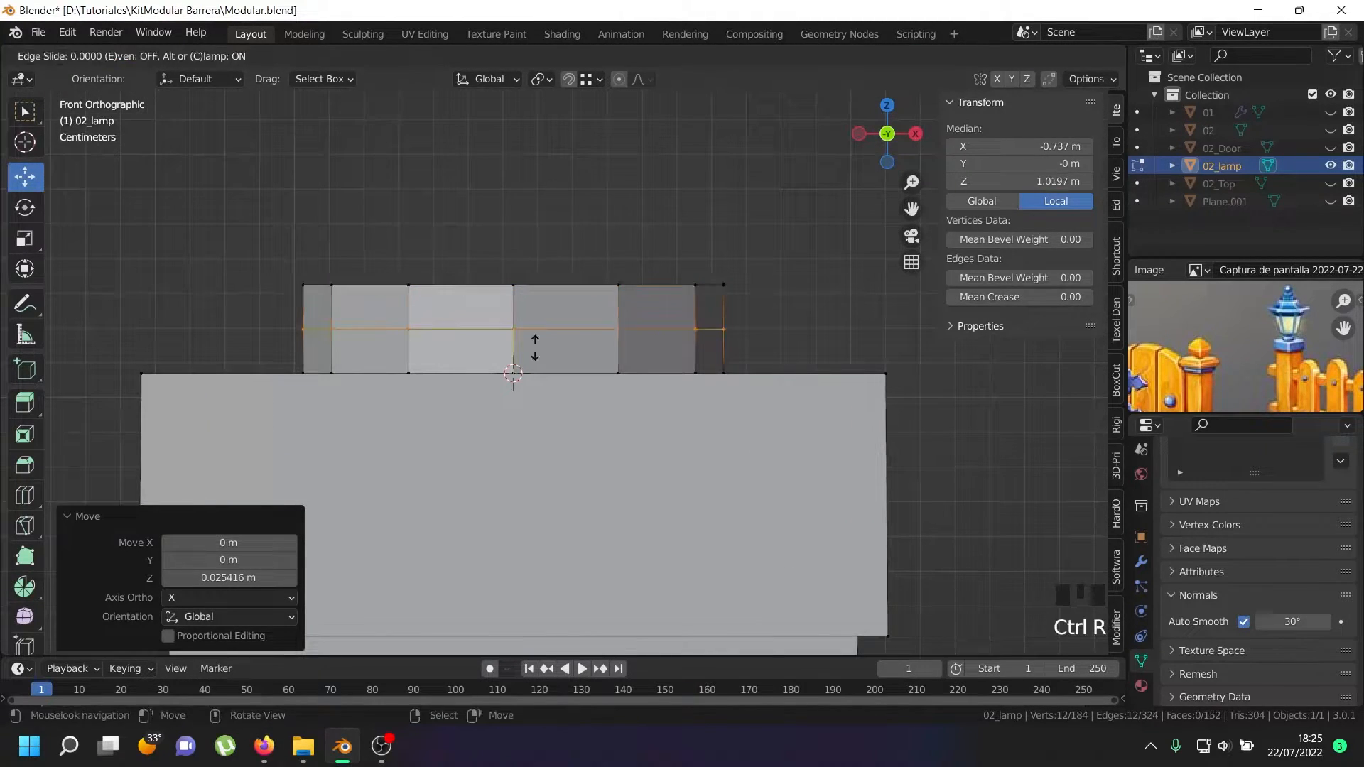
right_click(535, 348)
text(s1.15)
key(Return)
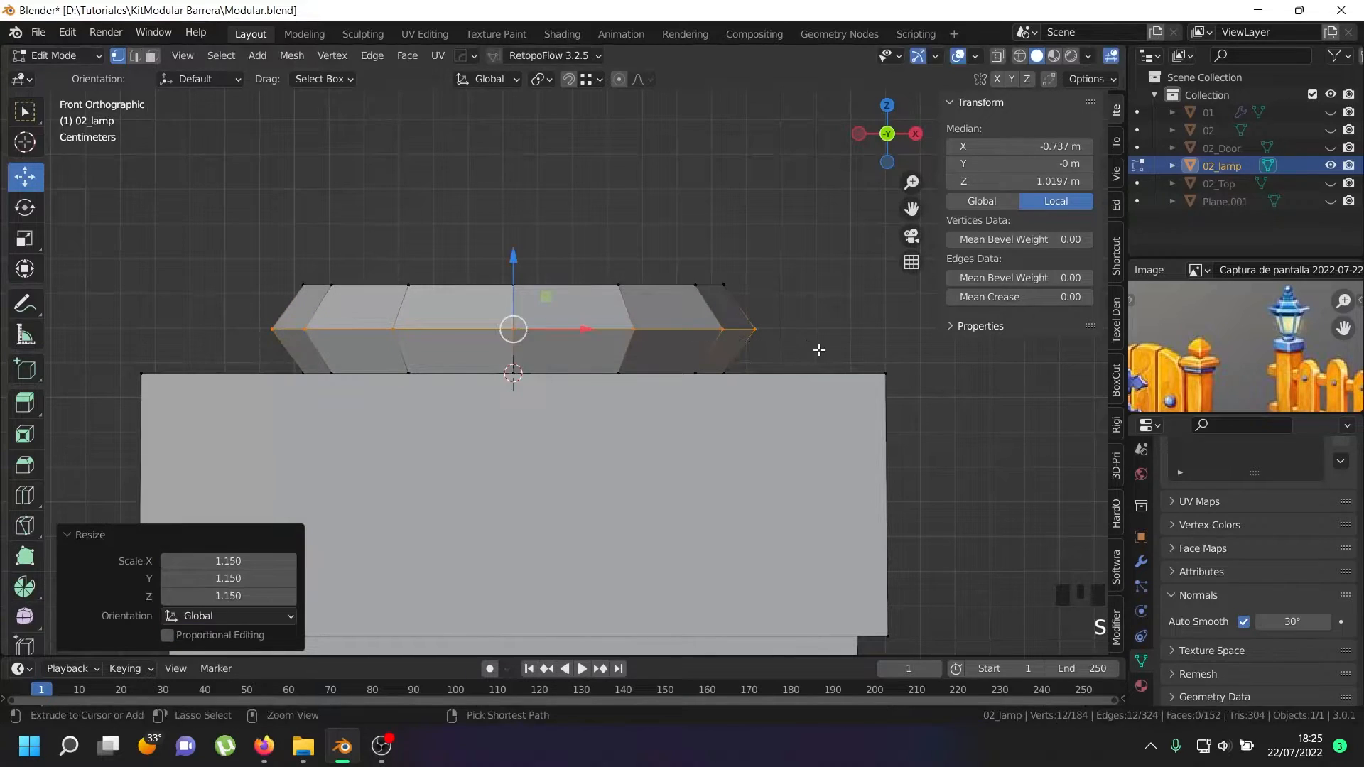
key(ctrl+b)
click(902, 380)
- Select the entire 02_lamp mesh and merge its vertices by distance
key(a)
key(a)
key(a)
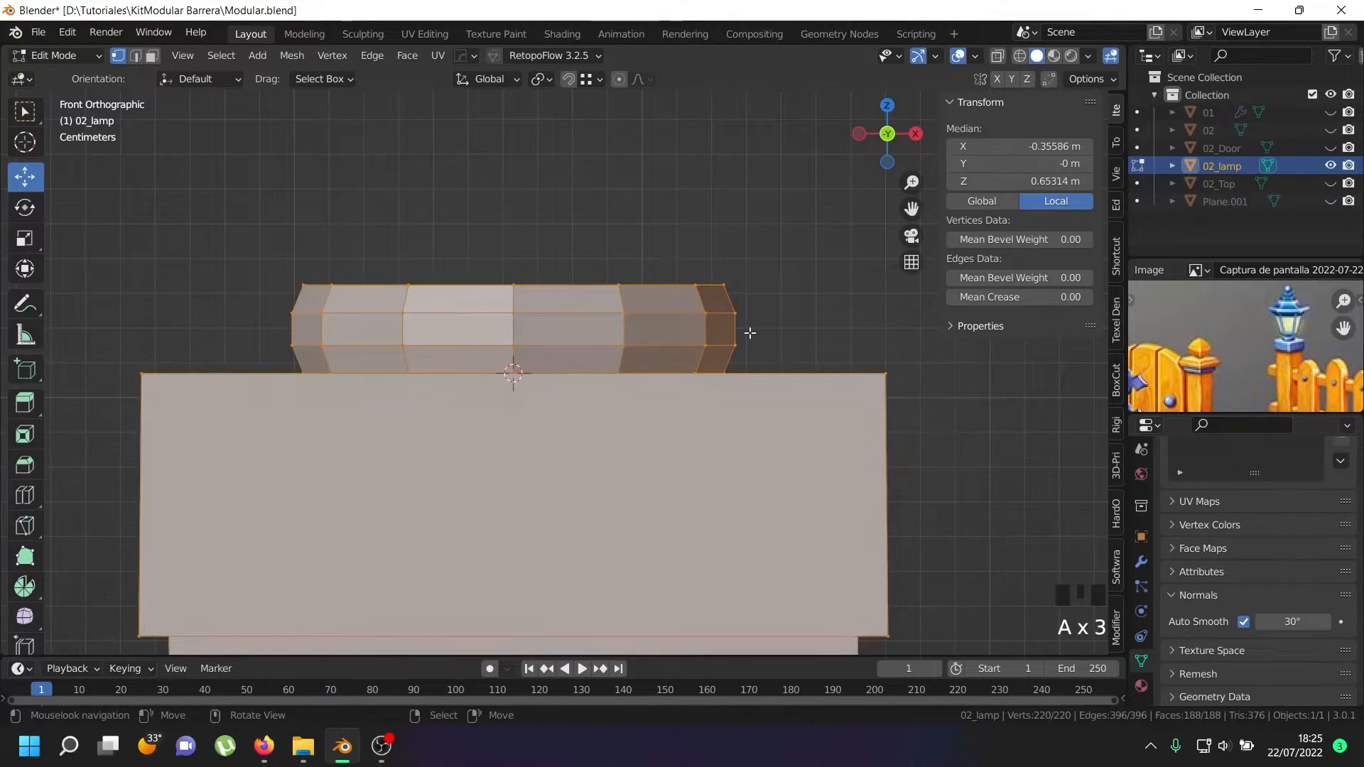
key(w)
mouse_move(716, 398)
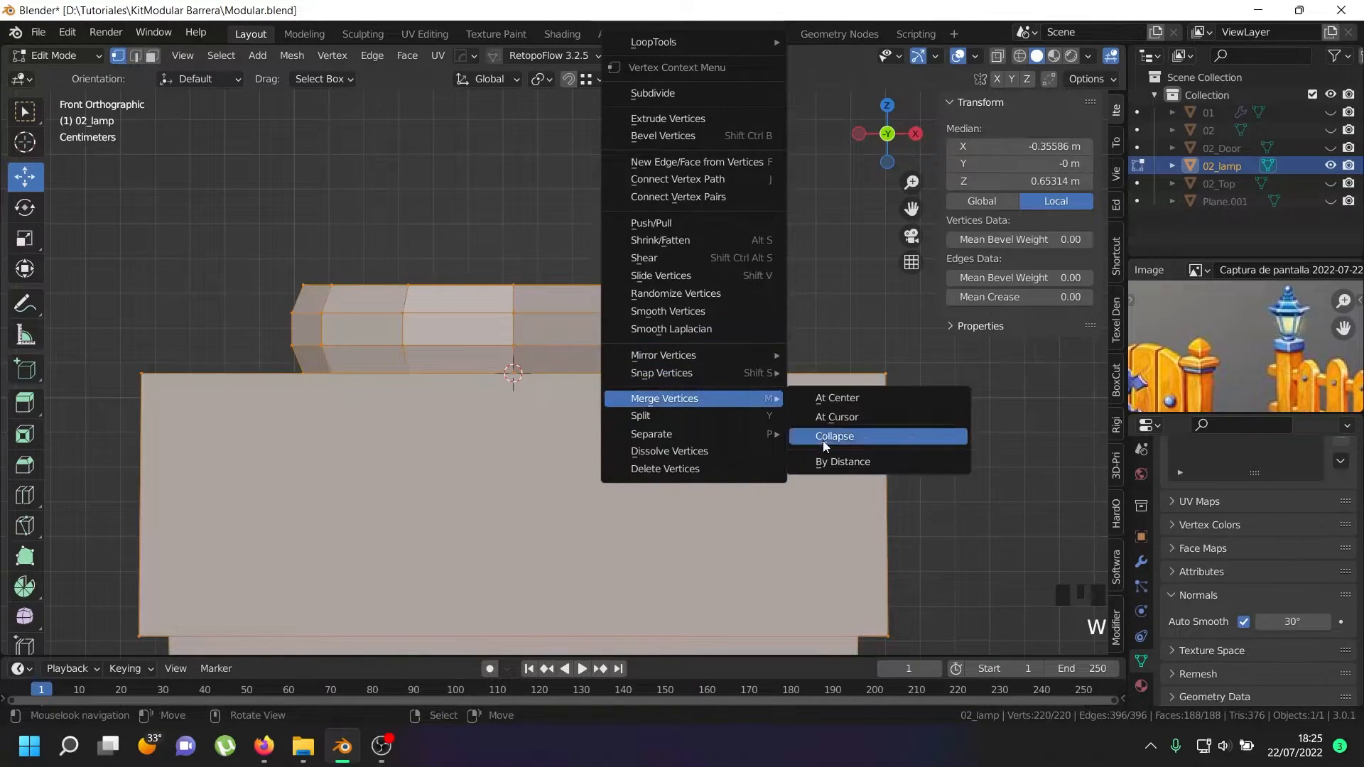
click(827, 461)
- Select the ring's top edge loop and extrude it upward about 0.172 m in front view to form the lamp body
right_click(535, 283)
alt+shift+right_click(535, 283)
scroll(535, 285, down, 2)
shift+middle_drag(535, 284, 535, 287)
scroll(535, 287, up, 1)
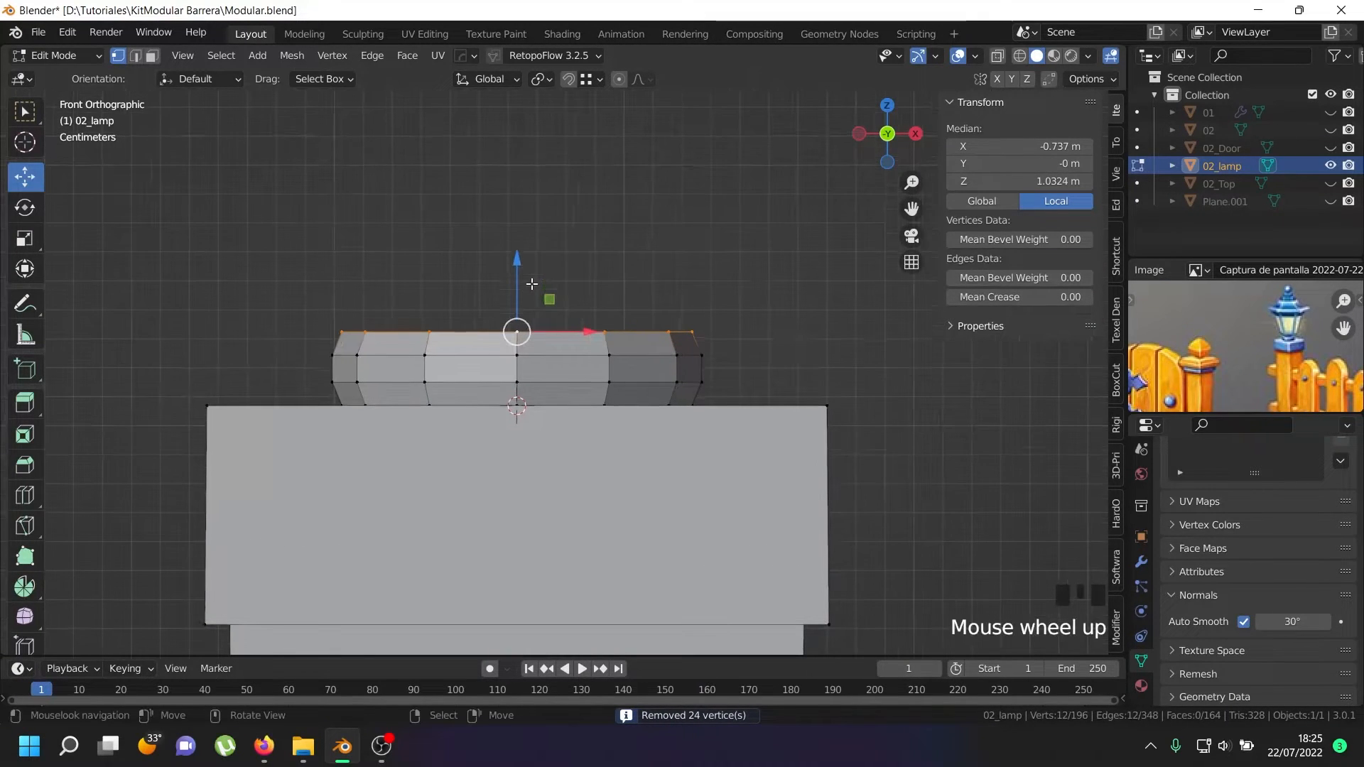
middle_drag(625, 241, 550, 324)
scroll(1312, 325, down, 3)
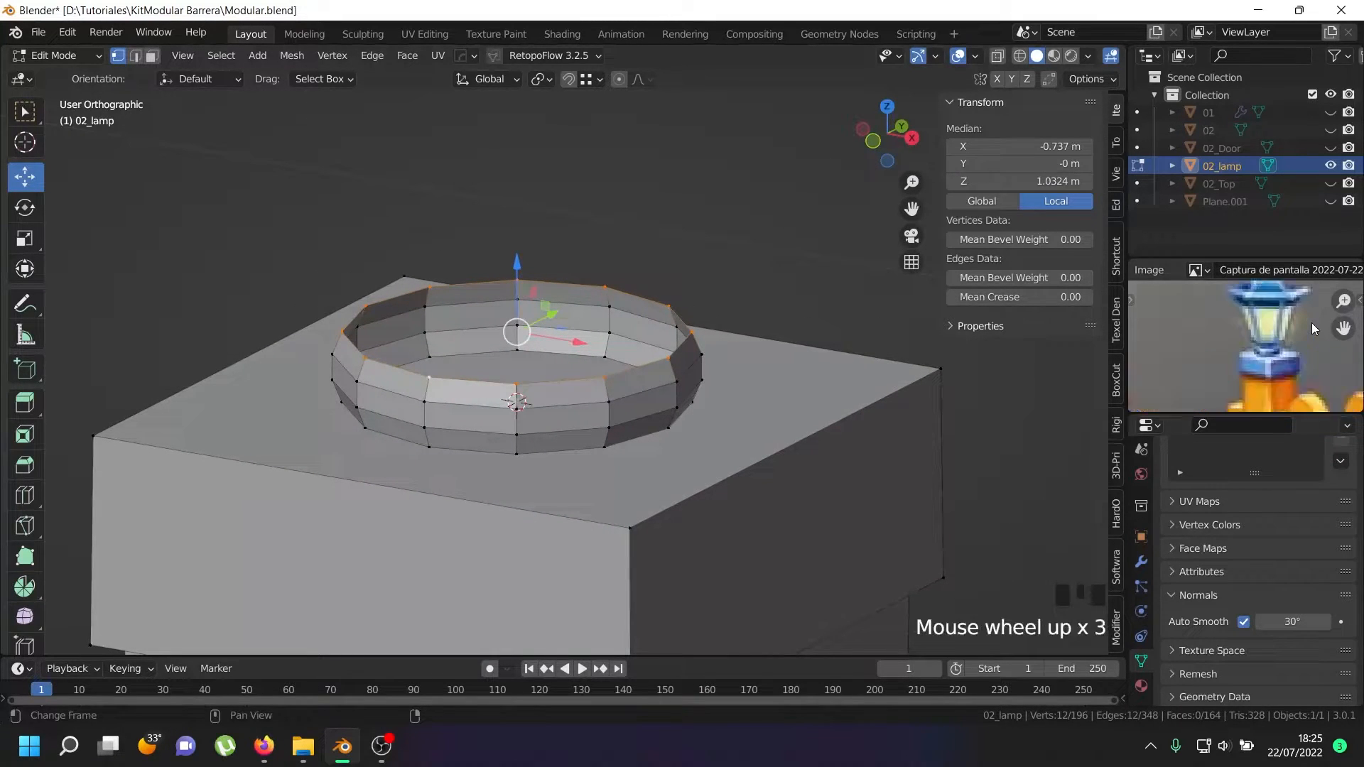
scroll(537, 282, down, 4)
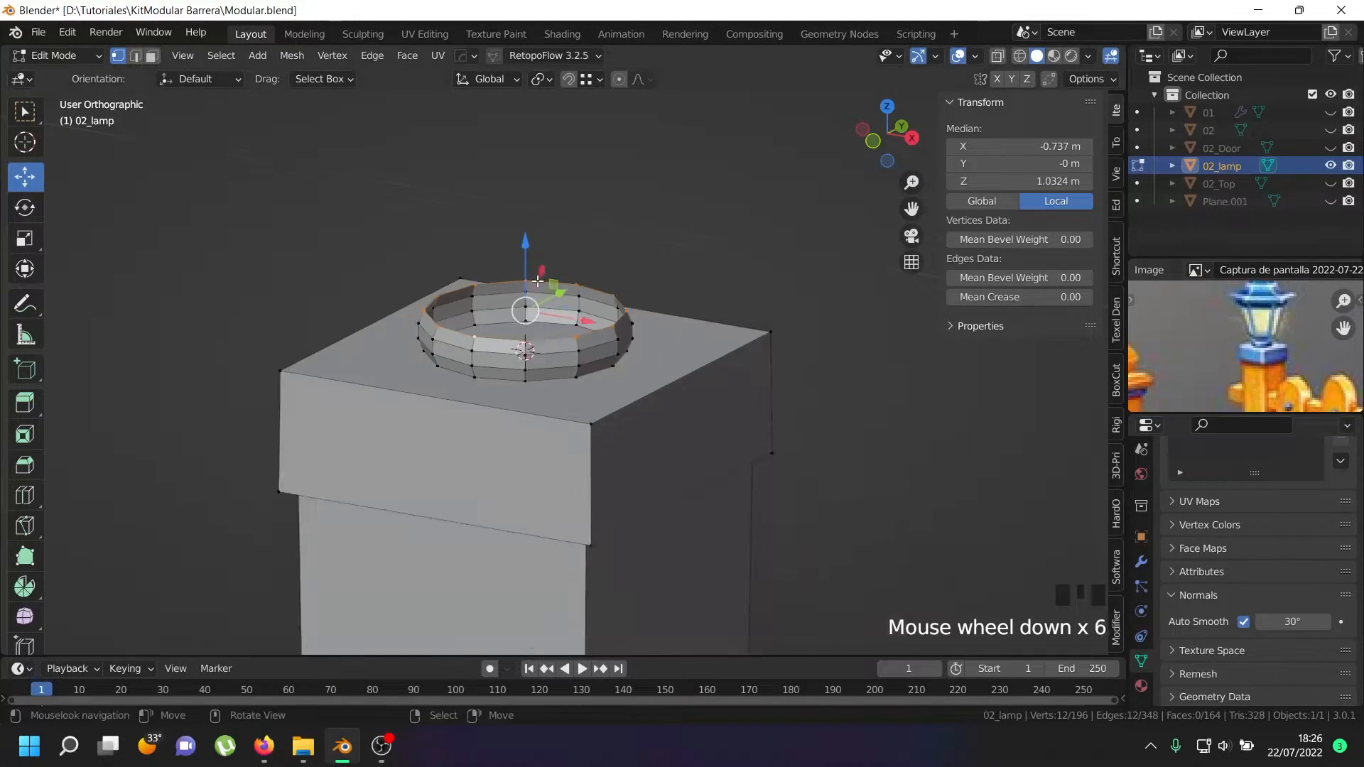
key(KP_1)
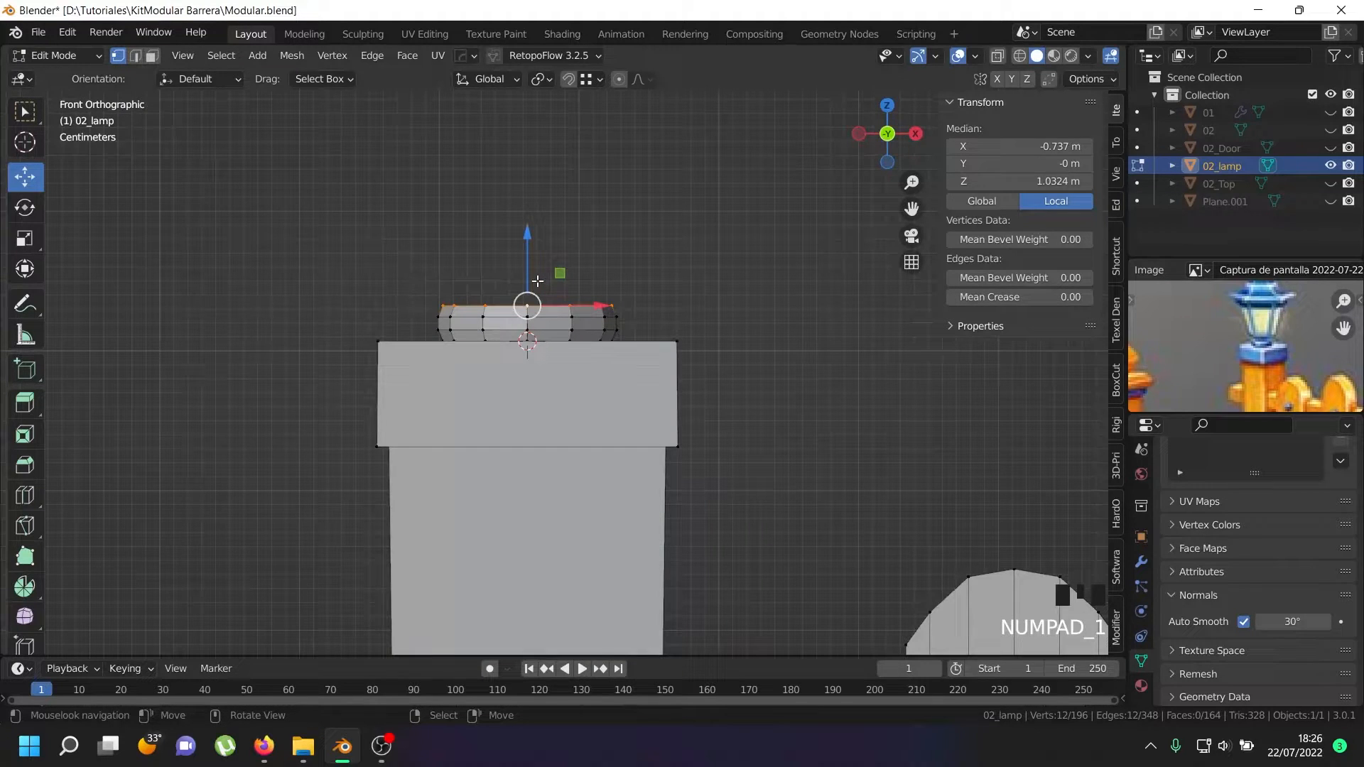
middle_drag(528, 231, 506, 327)
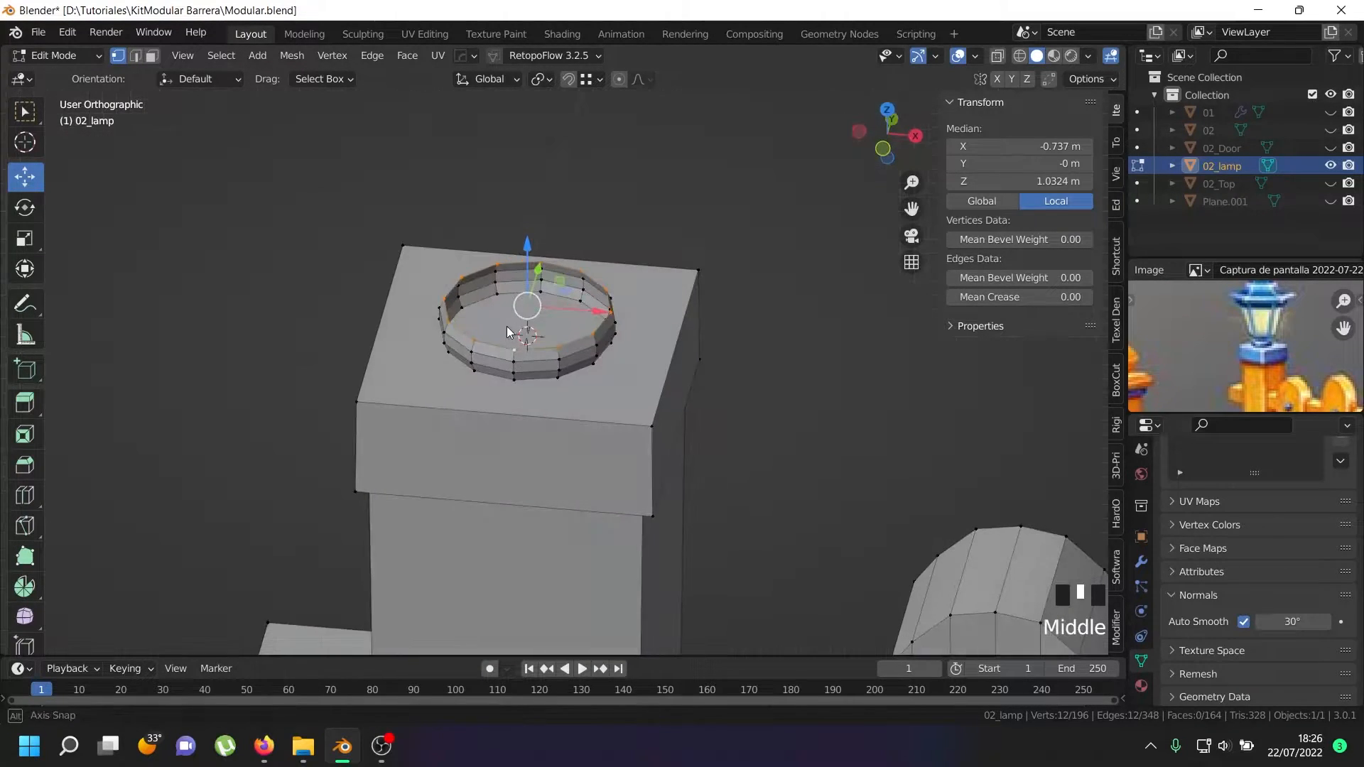
key(KP_1)
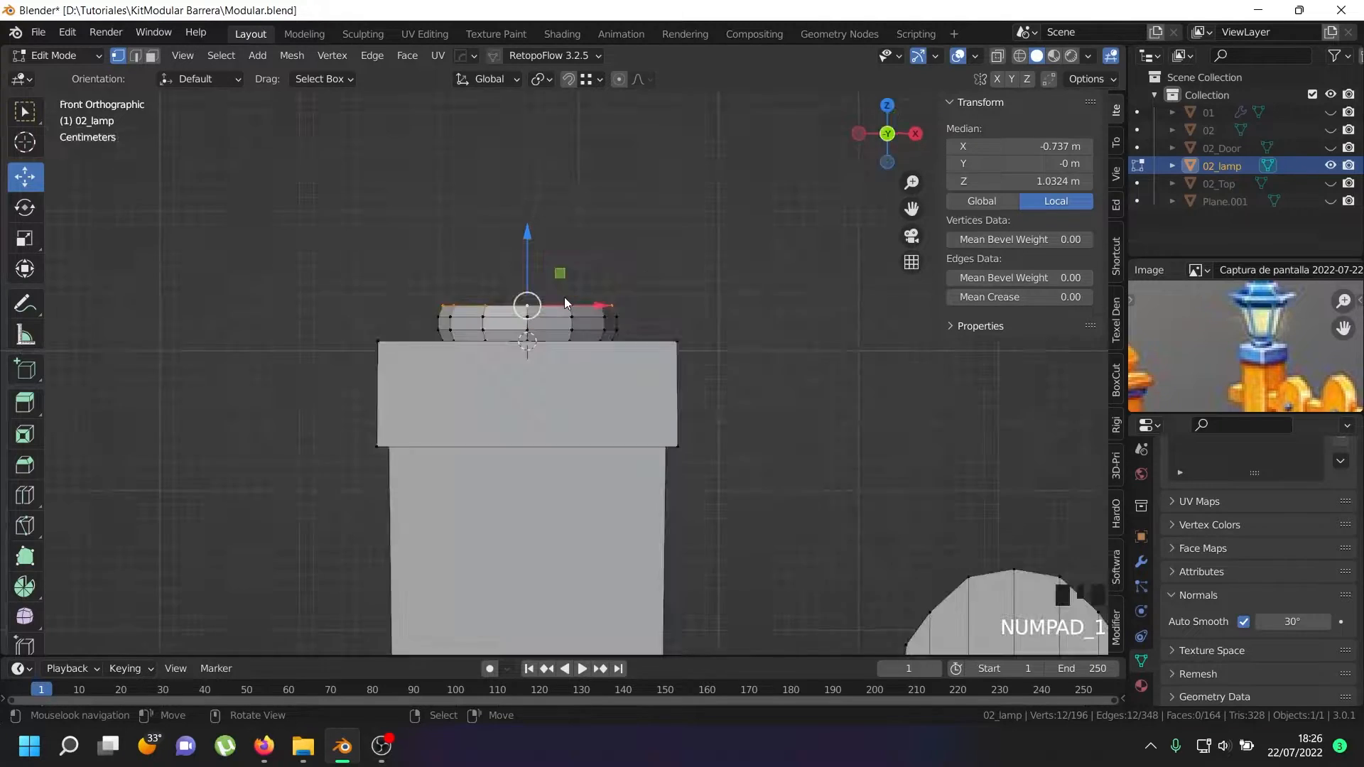
scroll(564, 300, down, 3)
shift+middle_drag(564, 297, 563, 330)
key(e)
right_click(562, 329)
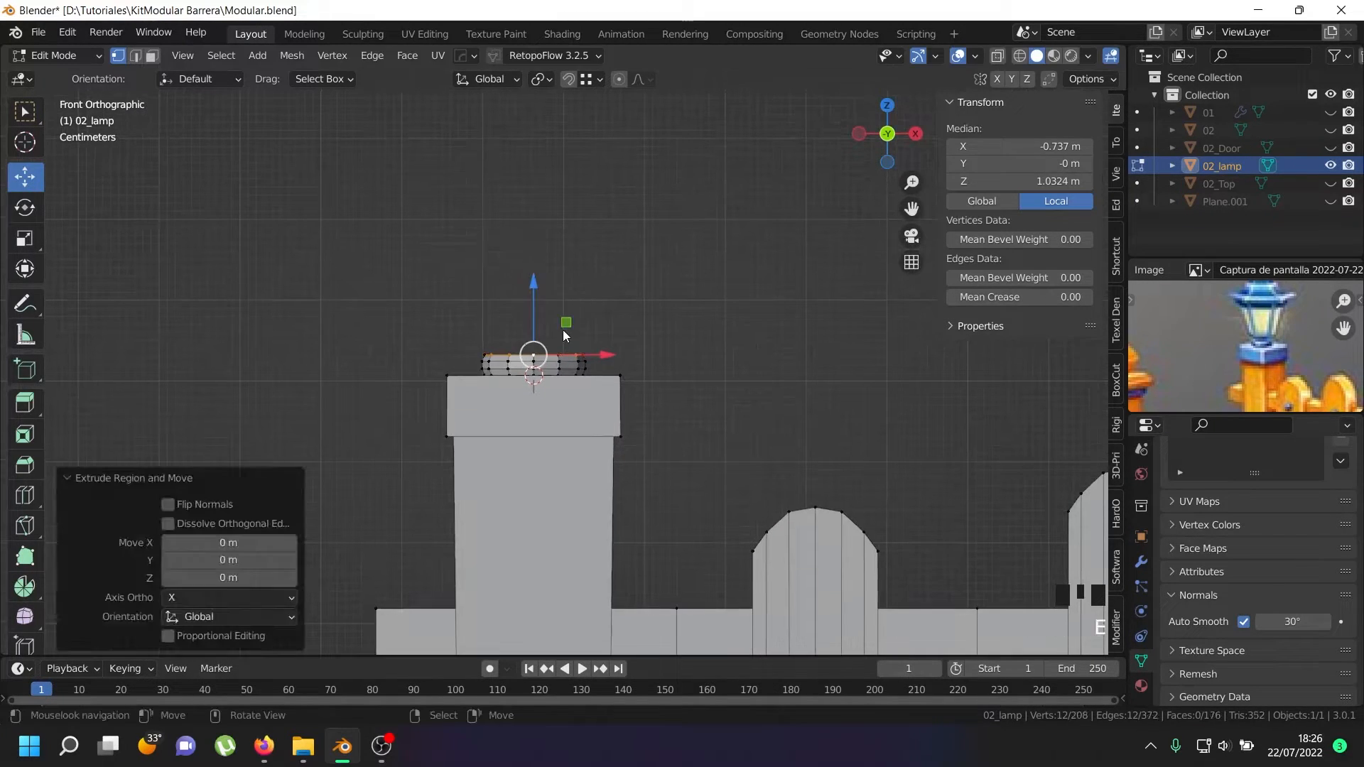
drag(530, 292, 525, 140)
- Scale the lamp body's top loop up into an outward flare and lower it about 0.017 m along Z
key(s)
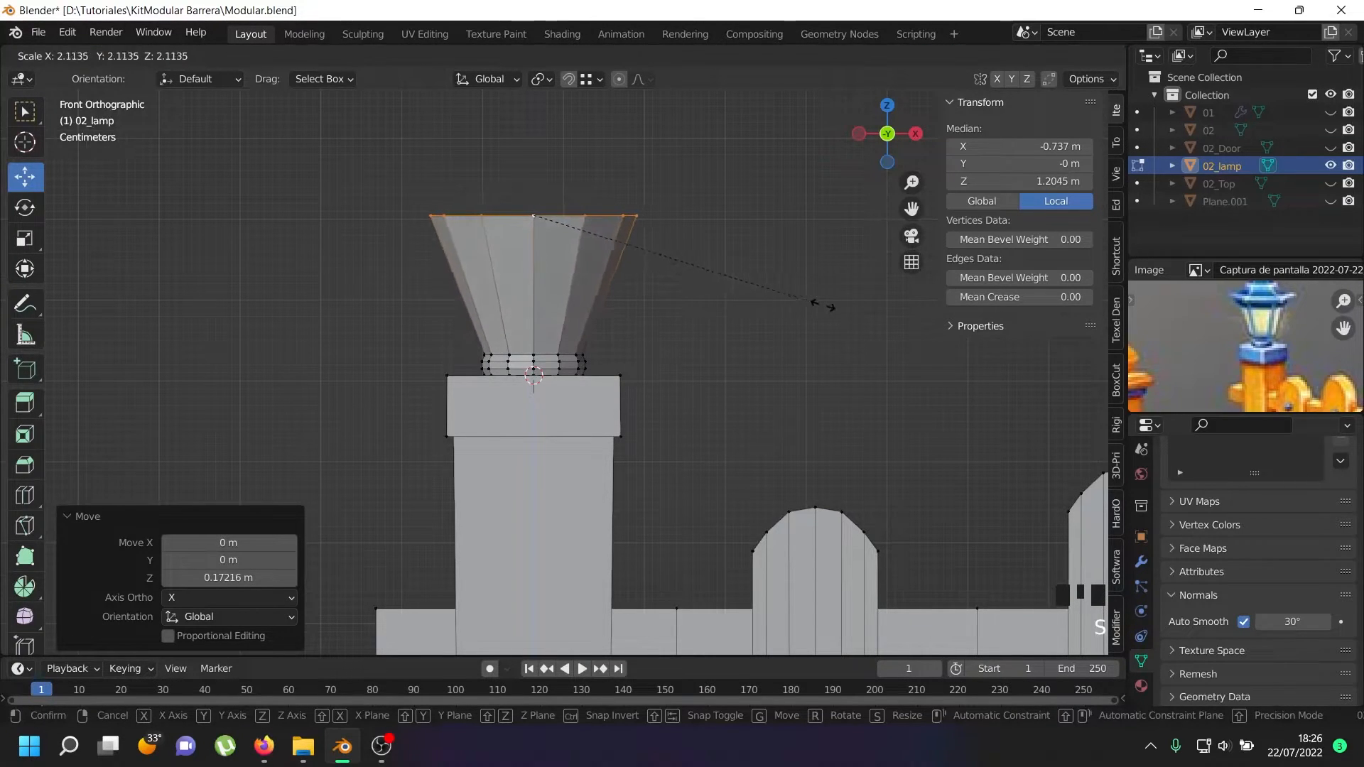
click(781, 295)
key(g)
key(z)
click(530, 157)
middle_drag(523, 285, 515, 250)
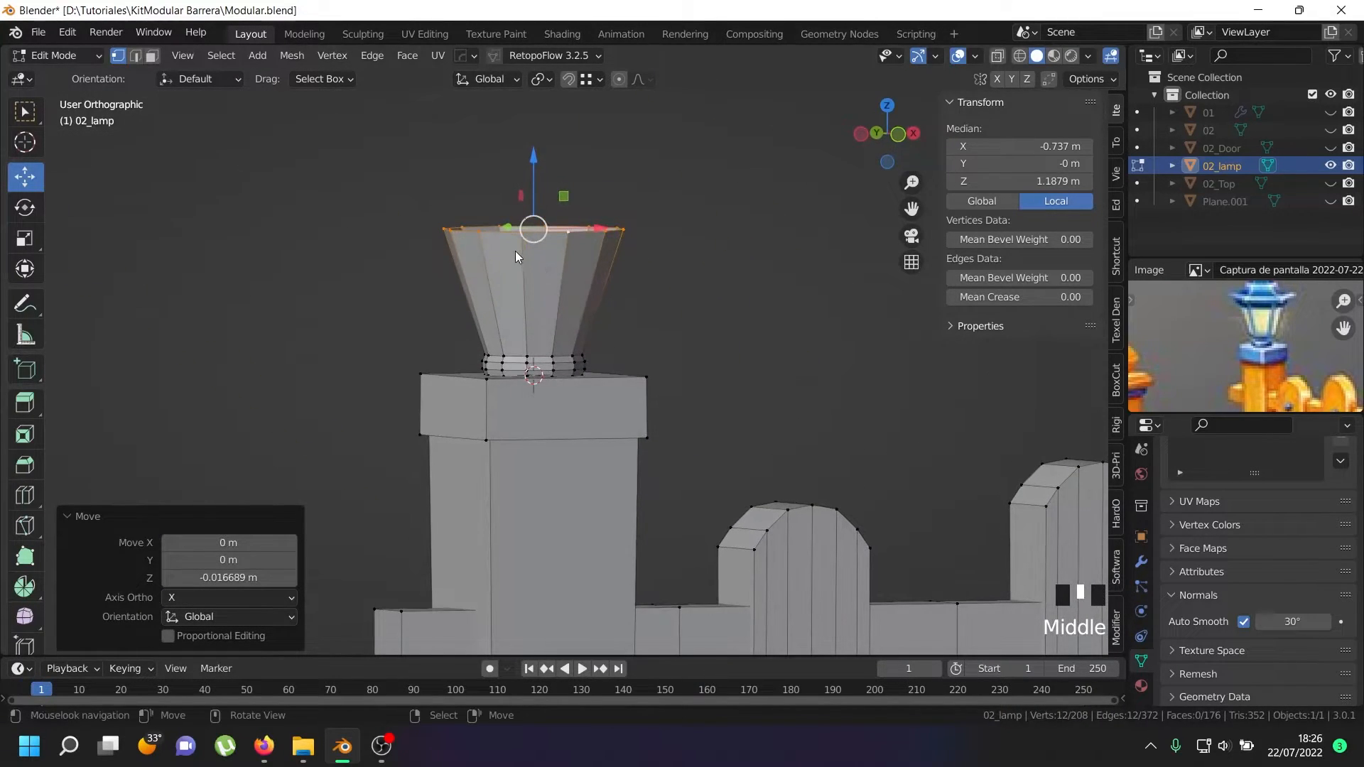
- Select every second vertical edge around the flared lamp body, extend the selection to full edge loops, and delete those loops
right_click(514, 250)
alt+shift+right_click(516, 253)
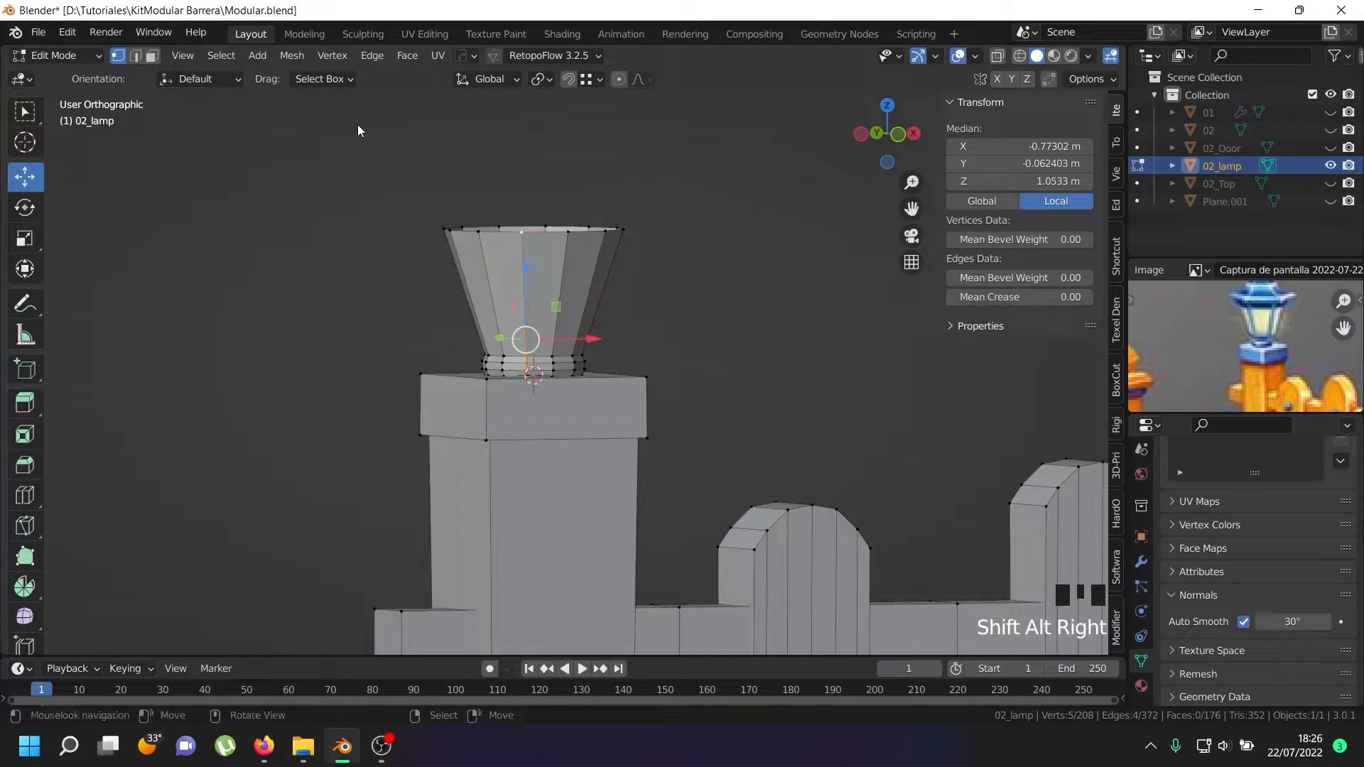
click(135, 56)
right_click(526, 298)
middle_drag(526, 298, 595, 283)
shift+right_click(595, 284)
key(shift+ctrl+KP_Add)
key(shift+ctrl+KP_Add)
key(shift+ctrl+KP_Add)
key(shift+ctrl+KP_Add)
key(shift+ctrl+KP_Add)
key(shift+ctrl+KP_Add)
key(shift+ctrl+KP_Add)
middle_drag(595, 283, 618, 306)
scroll(583, 315, up, 2)
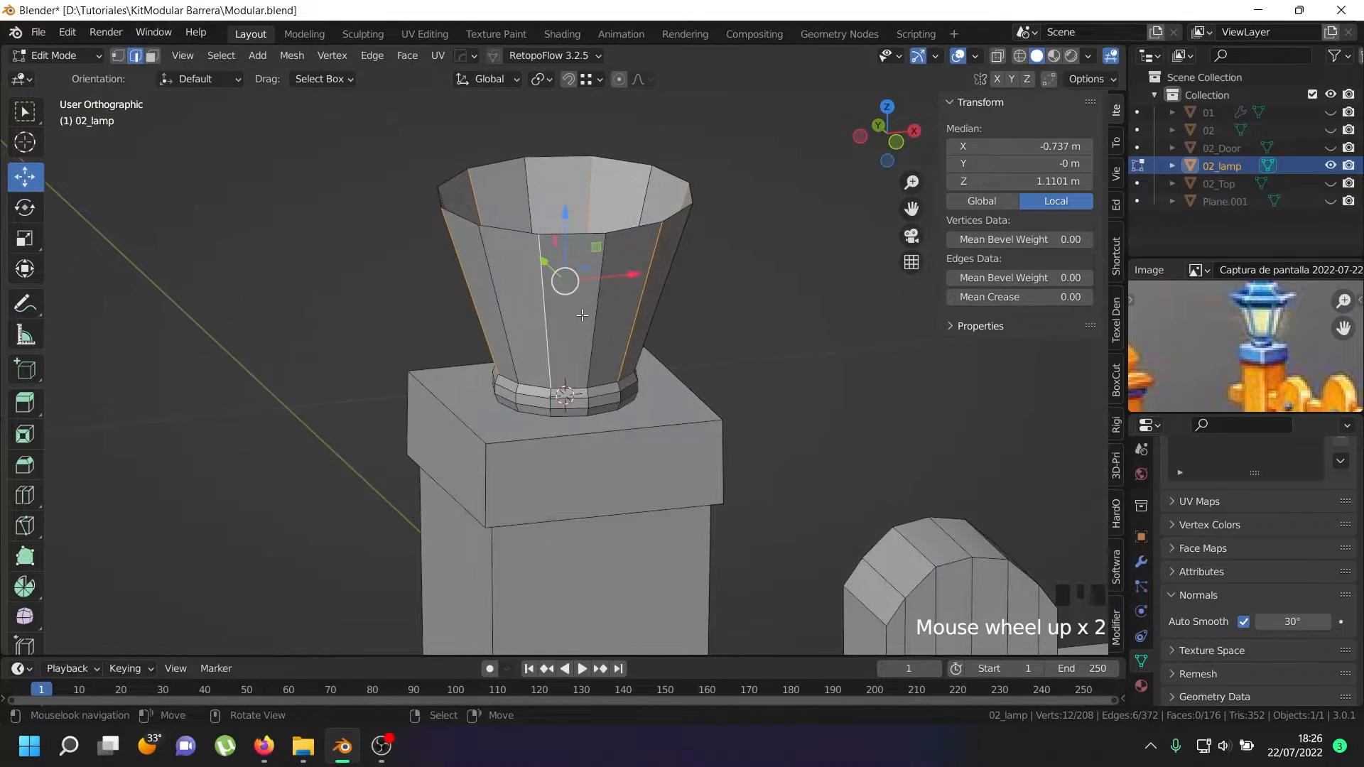
click(286, 56)
mouse_move(221, 55)
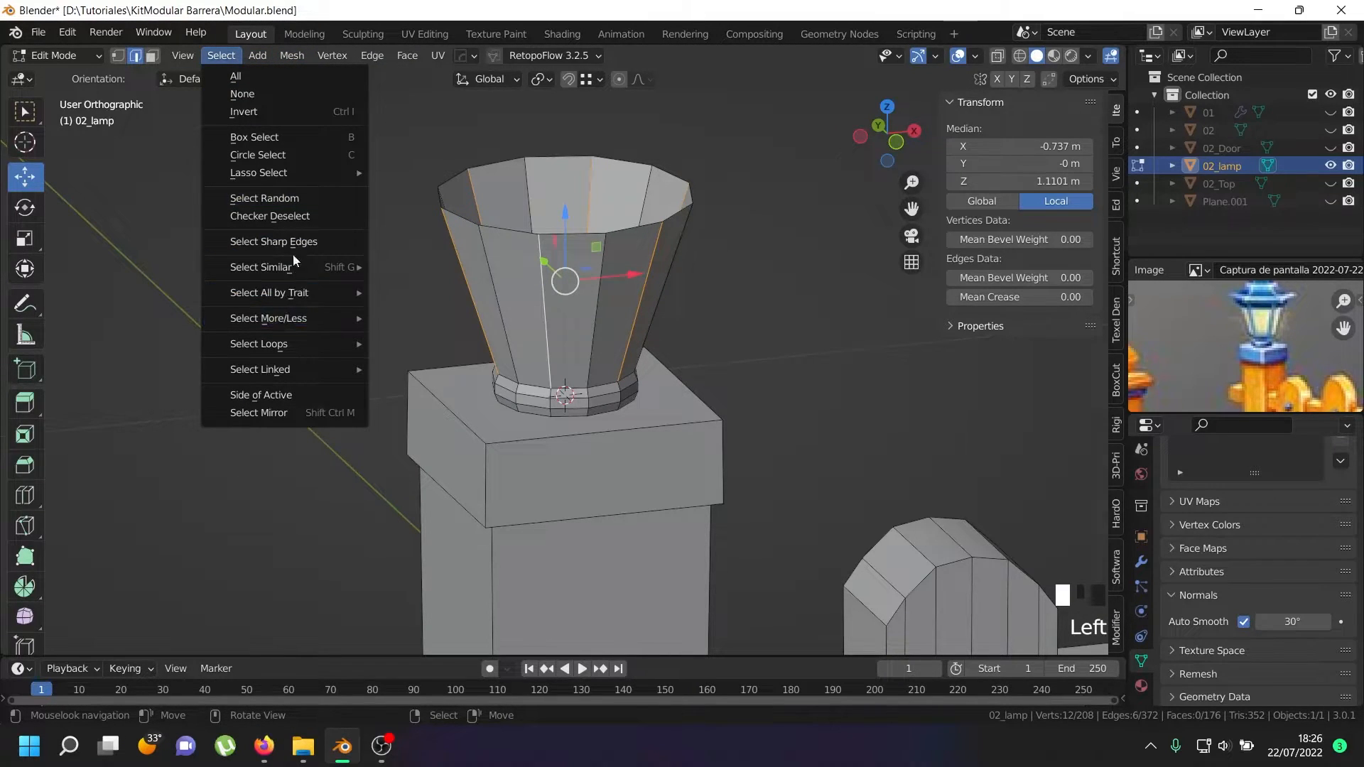
mouse_move(285, 346)
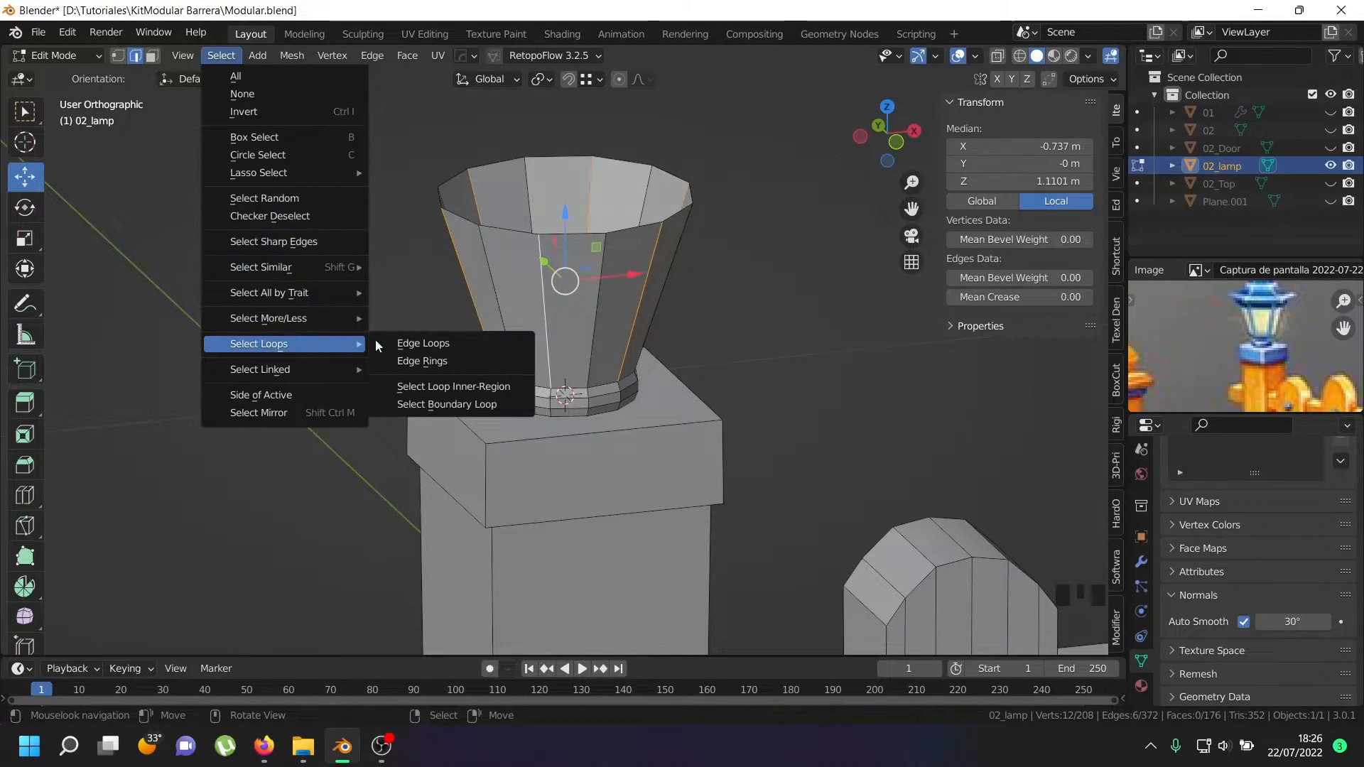
click(427, 344)
key(x)
click(427, 344)
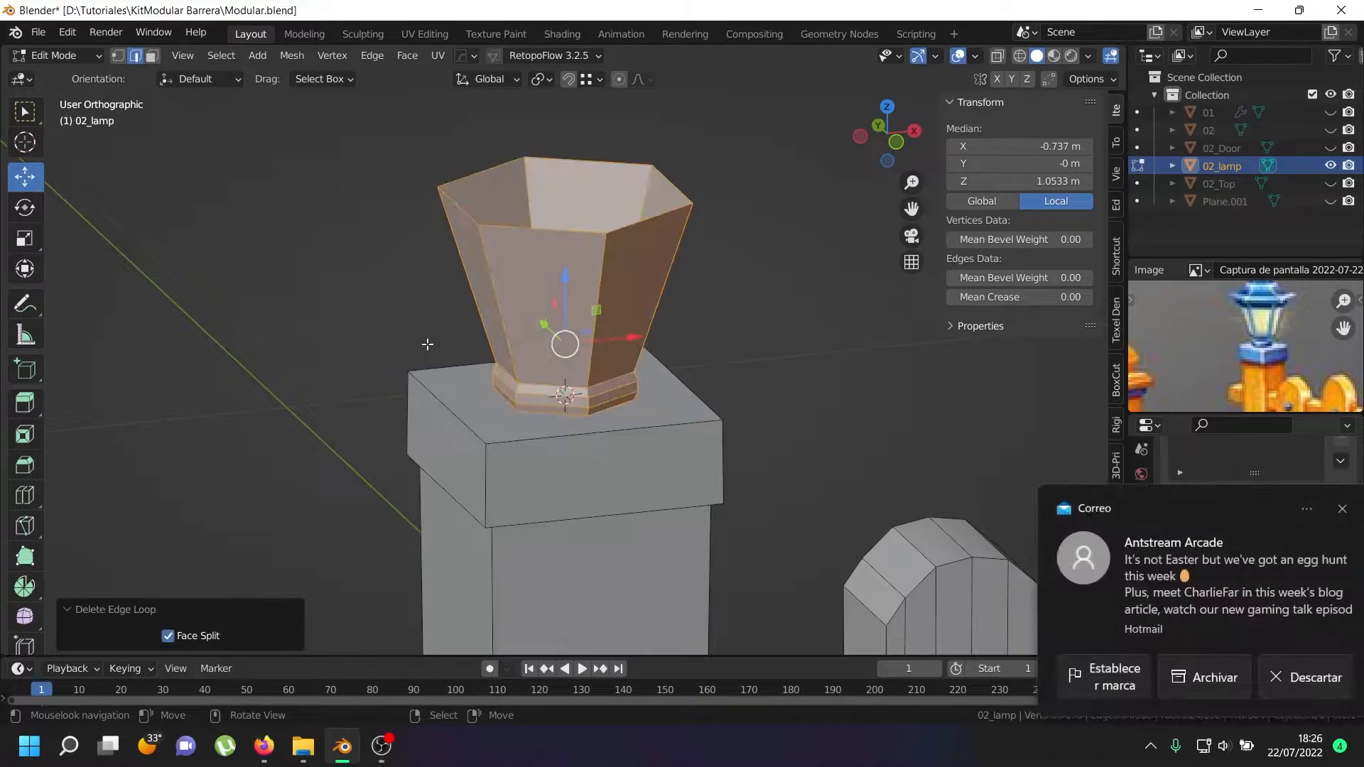
- Rip the lamp body from its base ring along their shared edge loop and hide the ring
middle_drag(428, 343, 517, 297)
middle_click(562, 297)
scroll(592, 282, up, 1)
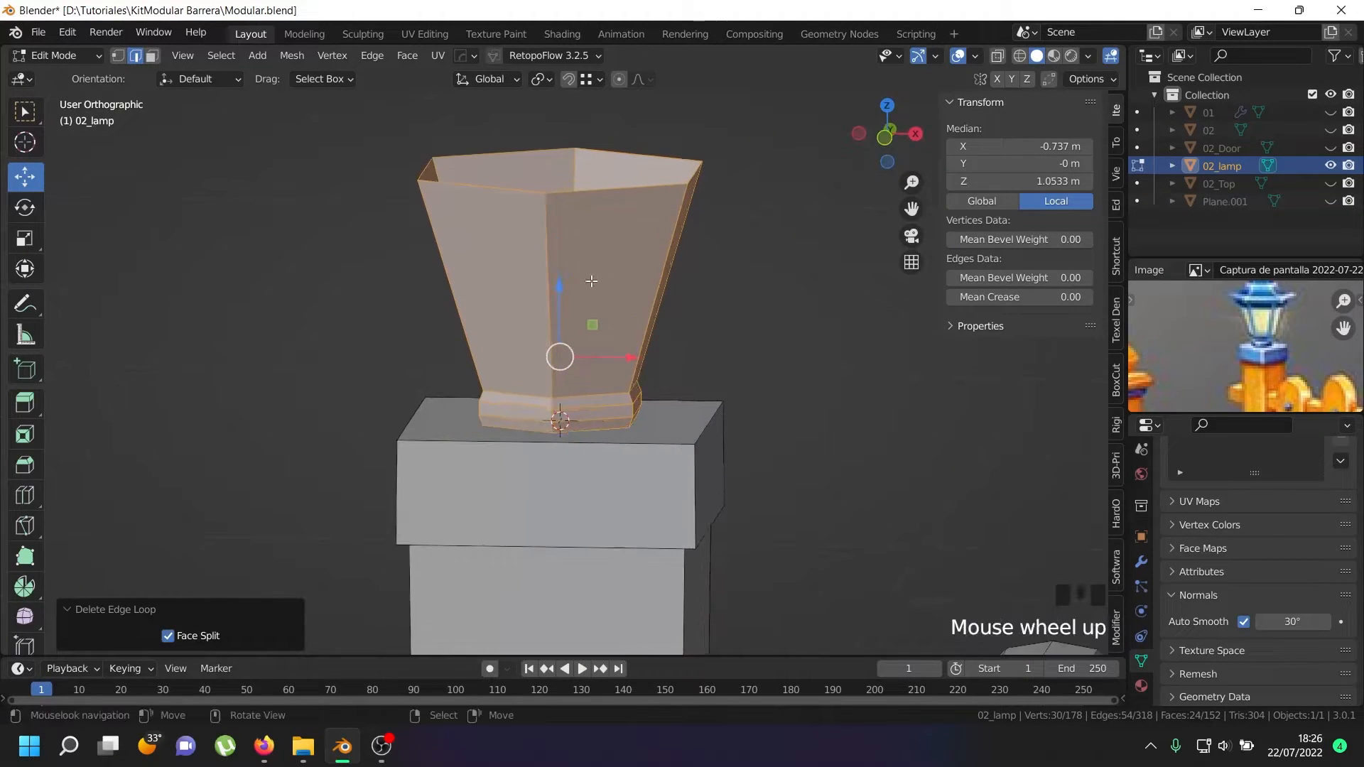
right_click(554, 406)
right_click(554, 403)
alt+shift+right_click(554, 404)
alt+shift+right_click(556, 402)
alt+shift+right_click(556, 402)
scroll(559, 398, up, 2)
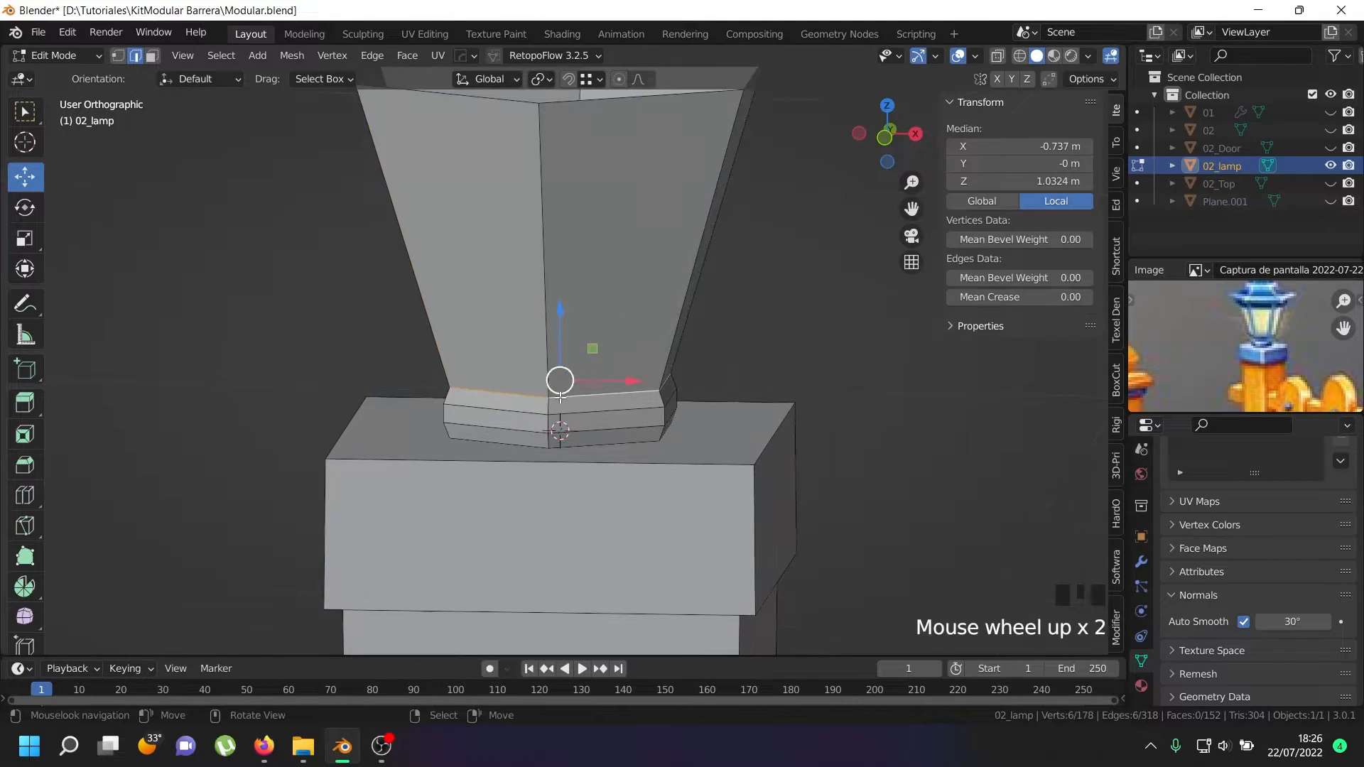
key(v)
right_click(555, 425)
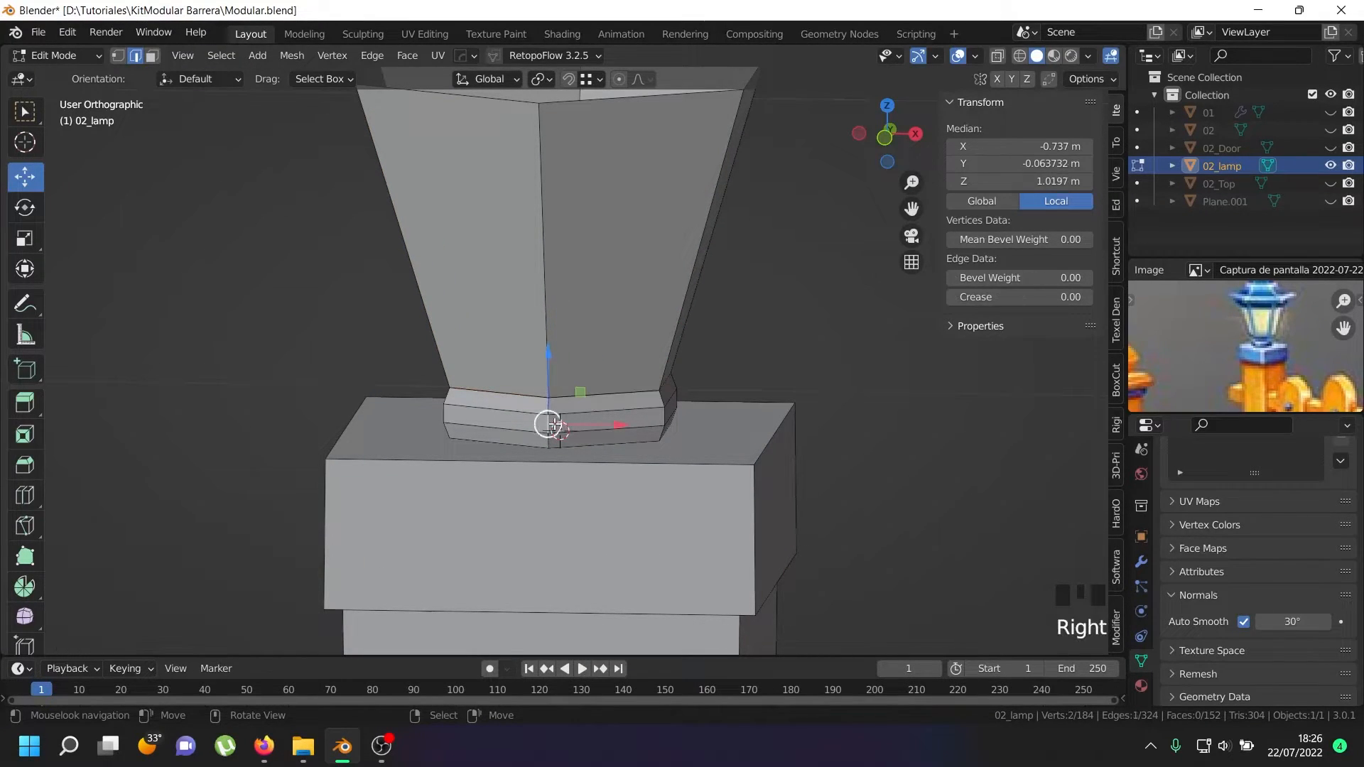
key(l)
key(h)
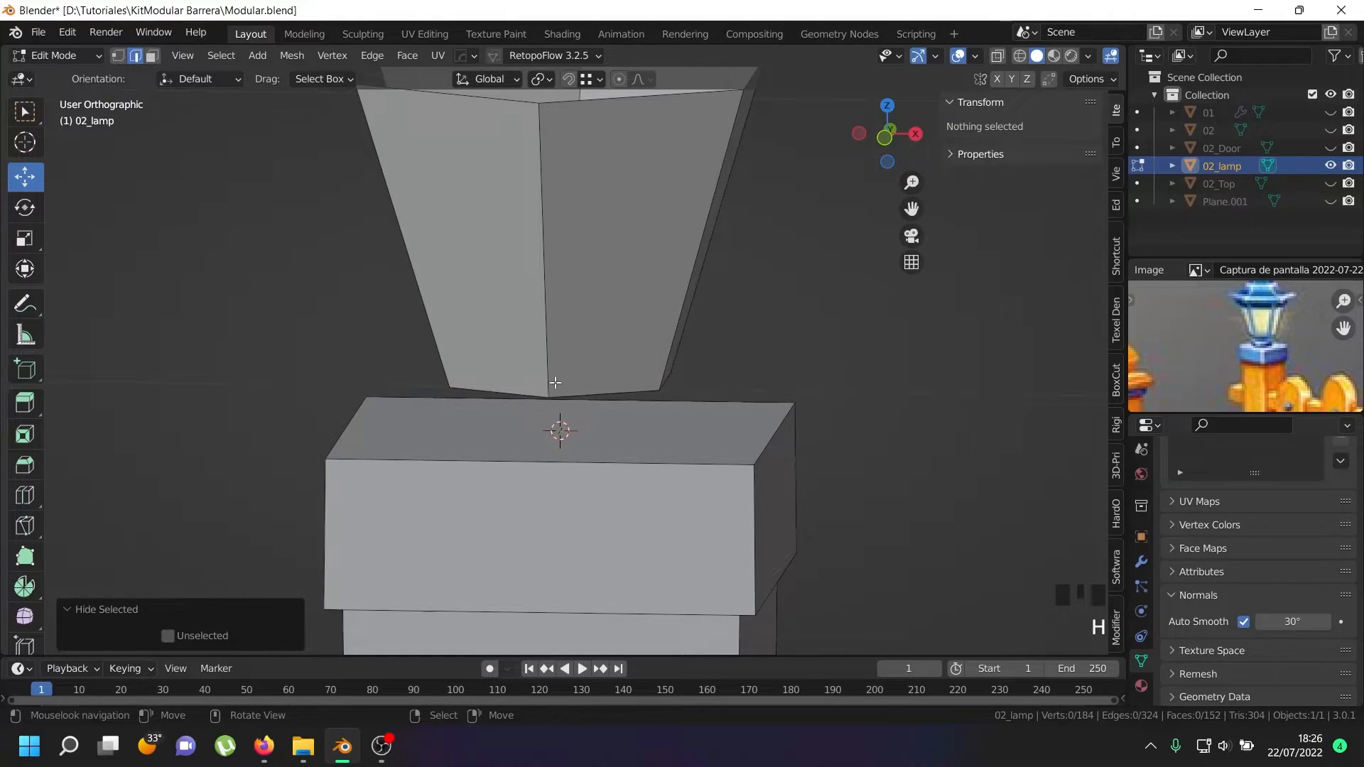
- Extrude the lamp body's top edge loop in front view and scale it outward into a flat overhanging ledge
right_click(545, 248)
scroll(553, 288, down, 1)
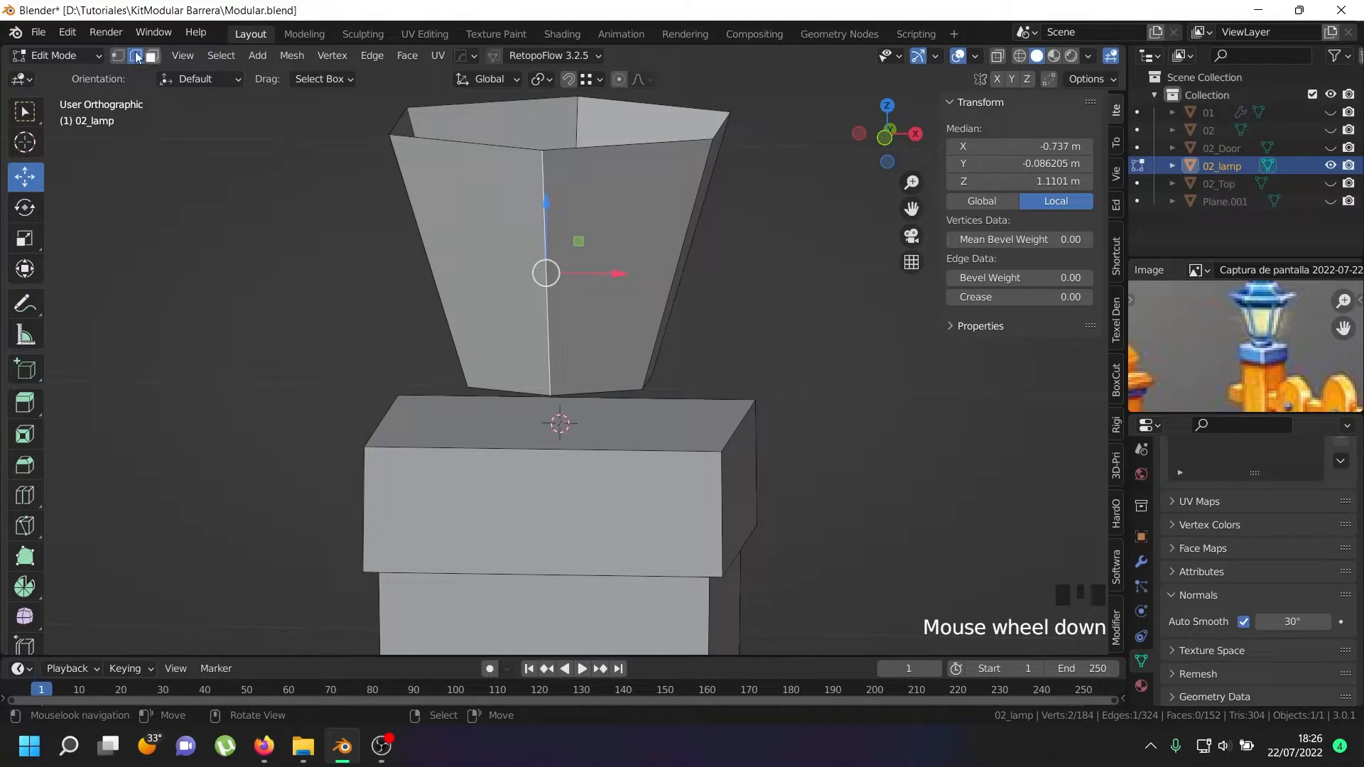
right_click(618, 144)
alt+shift+right_click(559, 146)
alt+shift+right_click(559, 146)
key(KP_1)
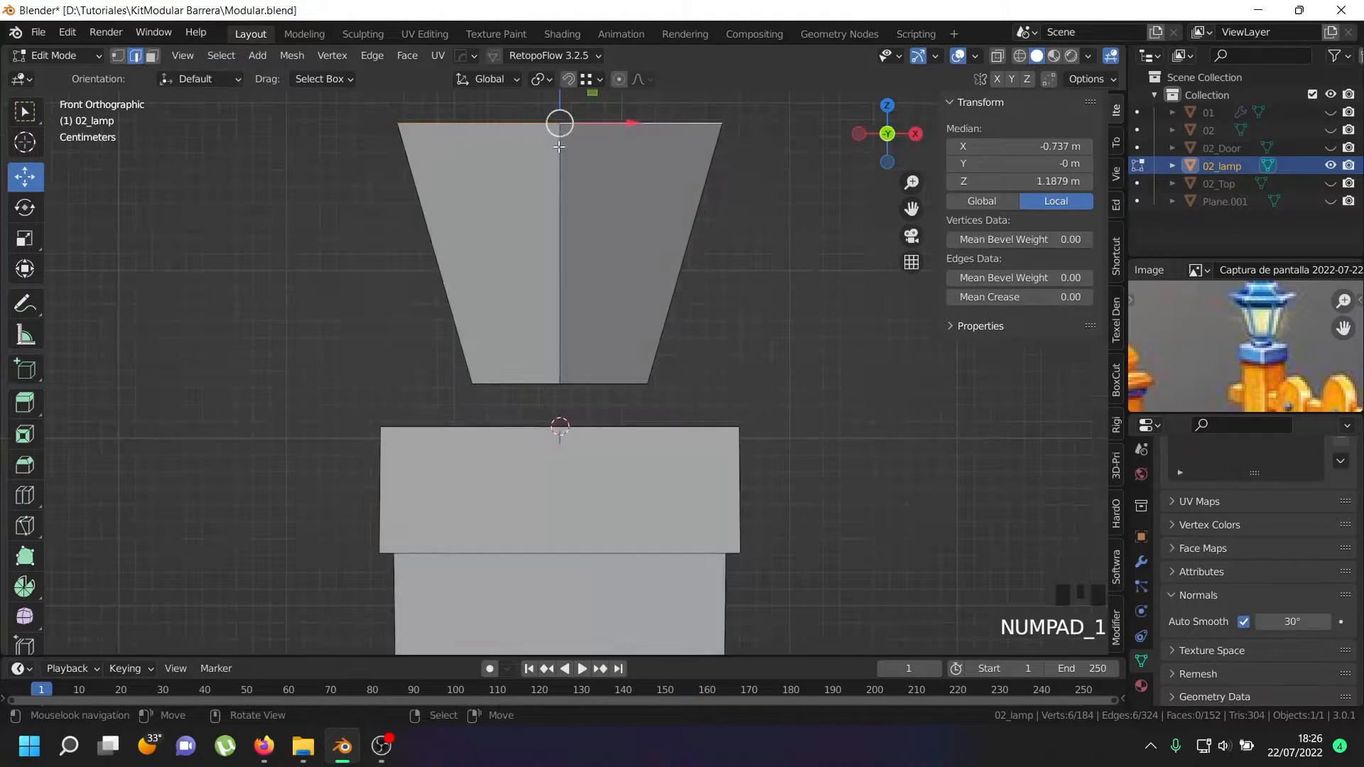
shift+middle_drag(545, 149, 536, 312)
key(e)
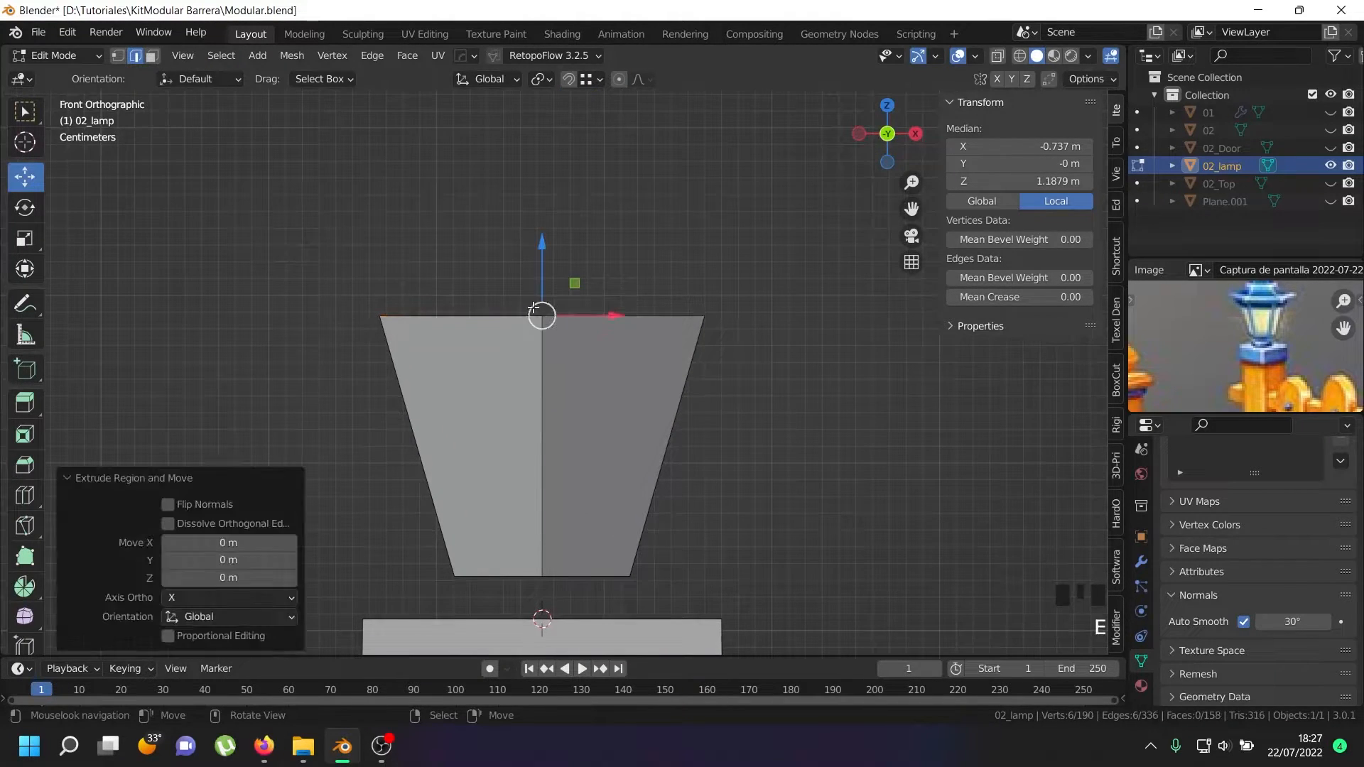
key(s)
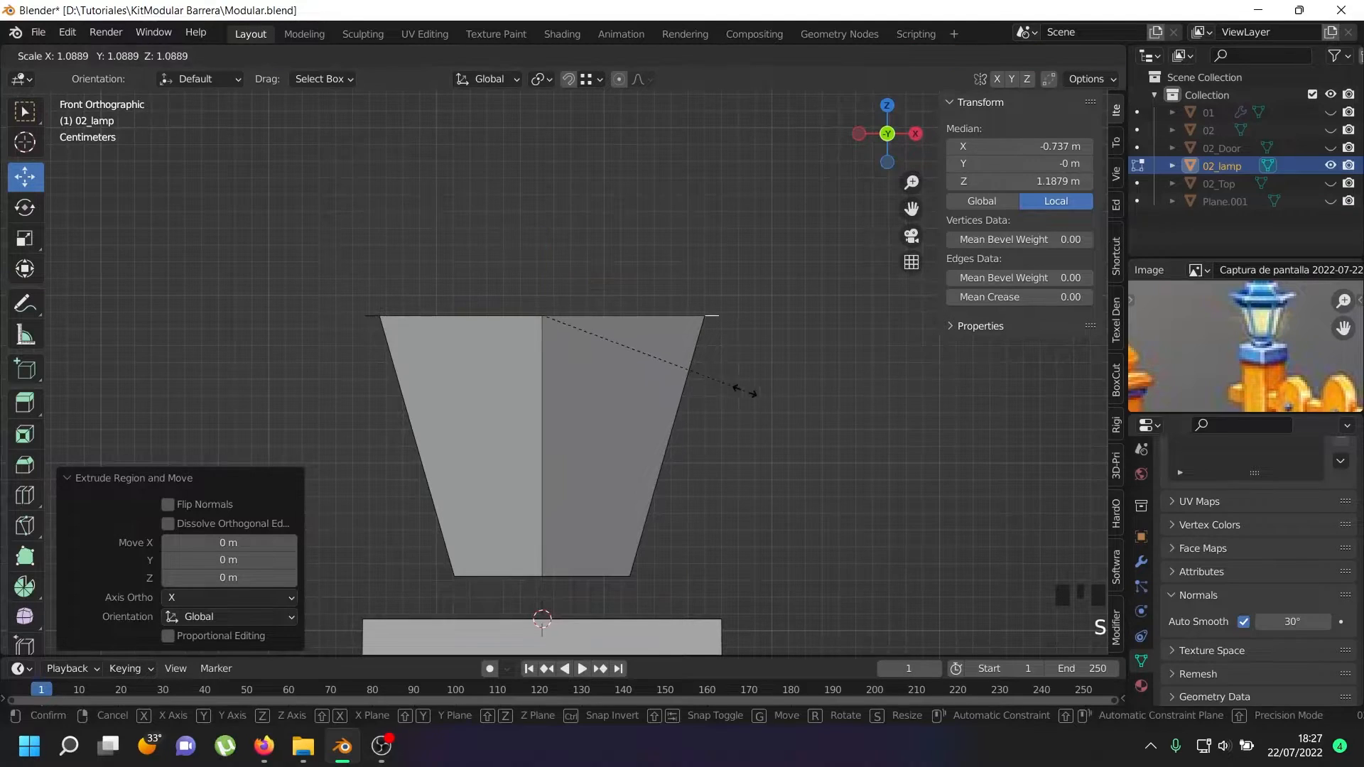
click(755, 395)
- Extrude the ledge's outer loop upward about 0.027 m and scale it outward by about 1.12 to form a flared cornice
key(e)
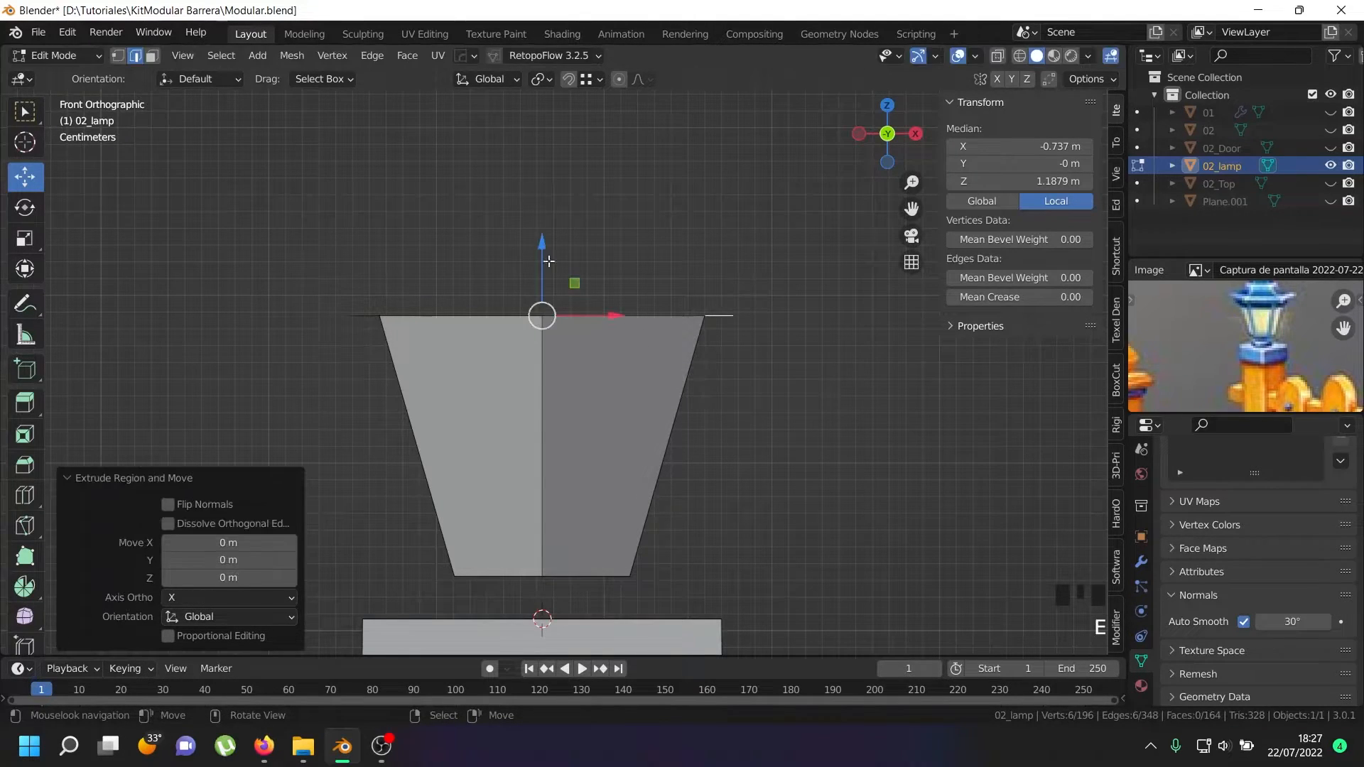
drag(539, 247, 538, 201)
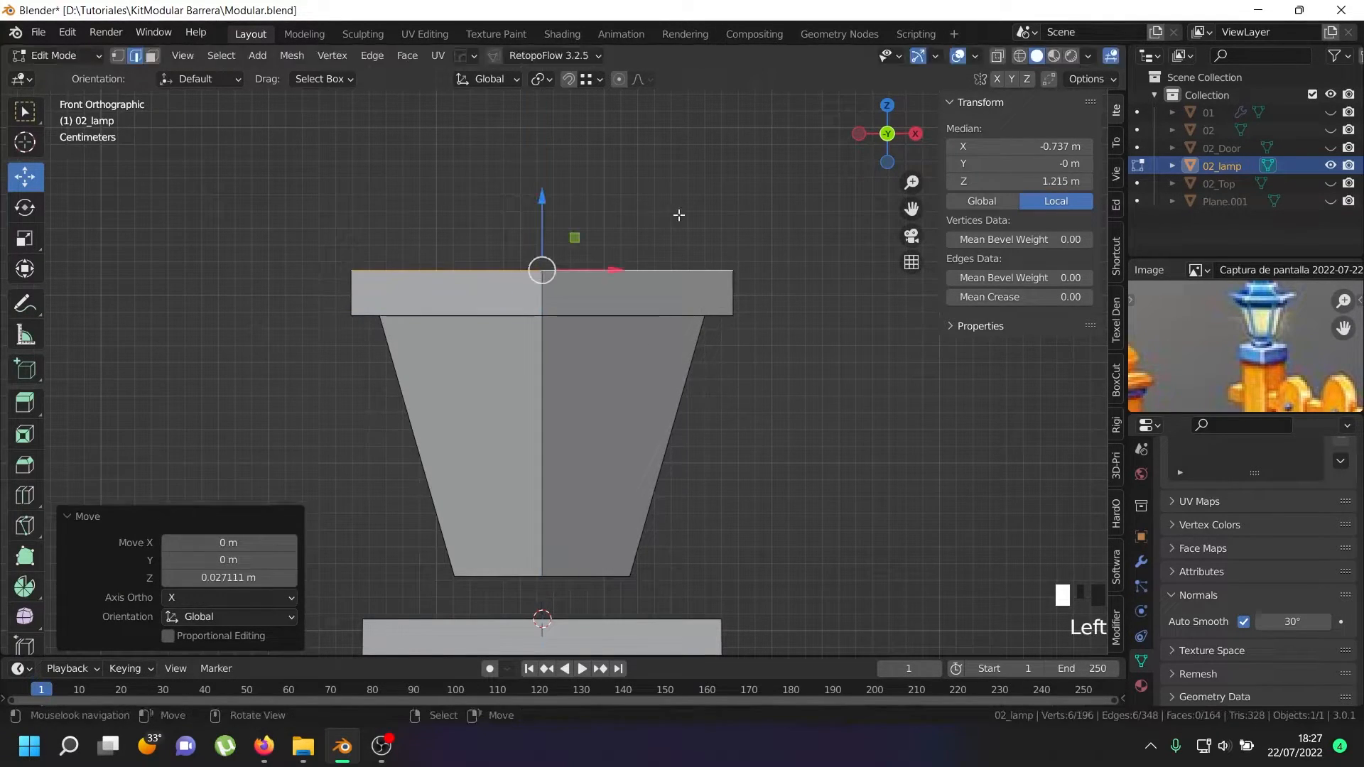
key(s)
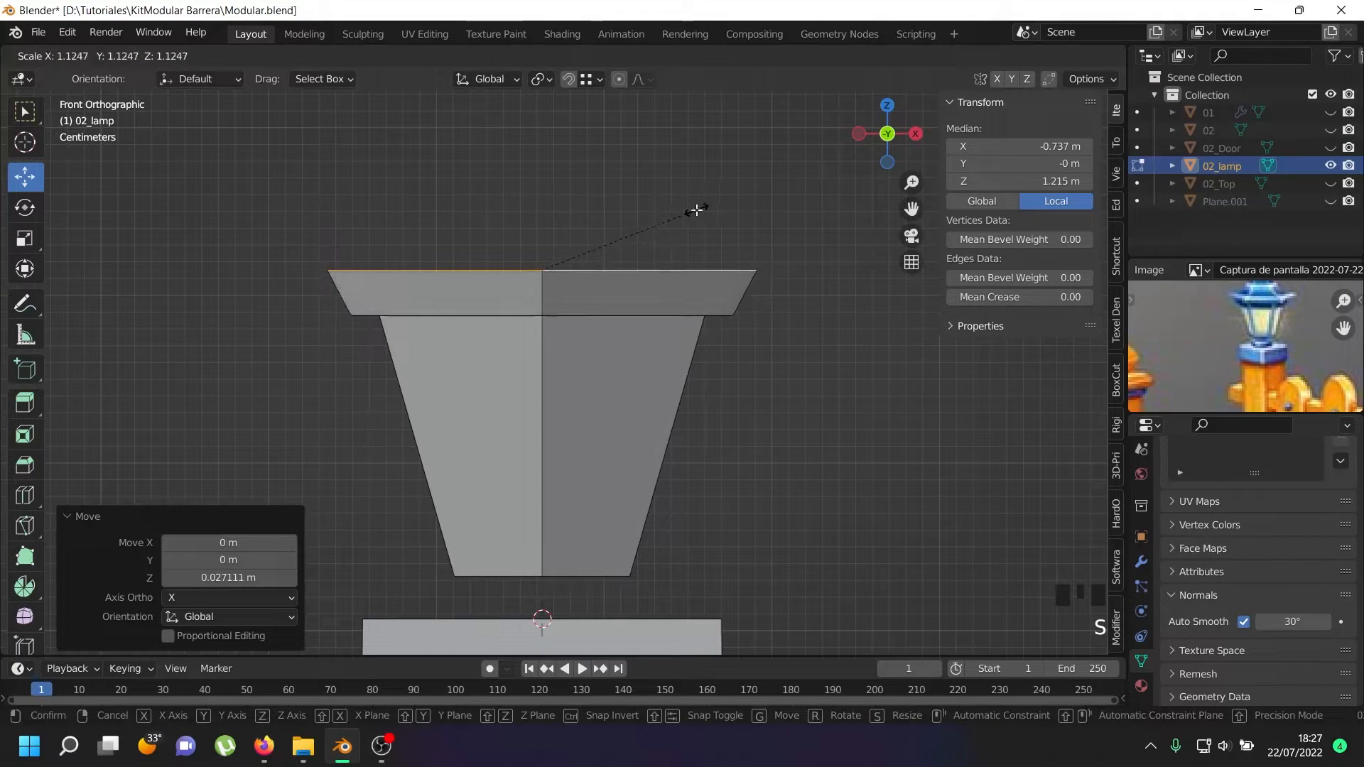
click(696, 210)
- Extrude the cornice's top loop outward into a flat overhang, and extrude that upward into the roof's vertical rim
key(e)
key(s)
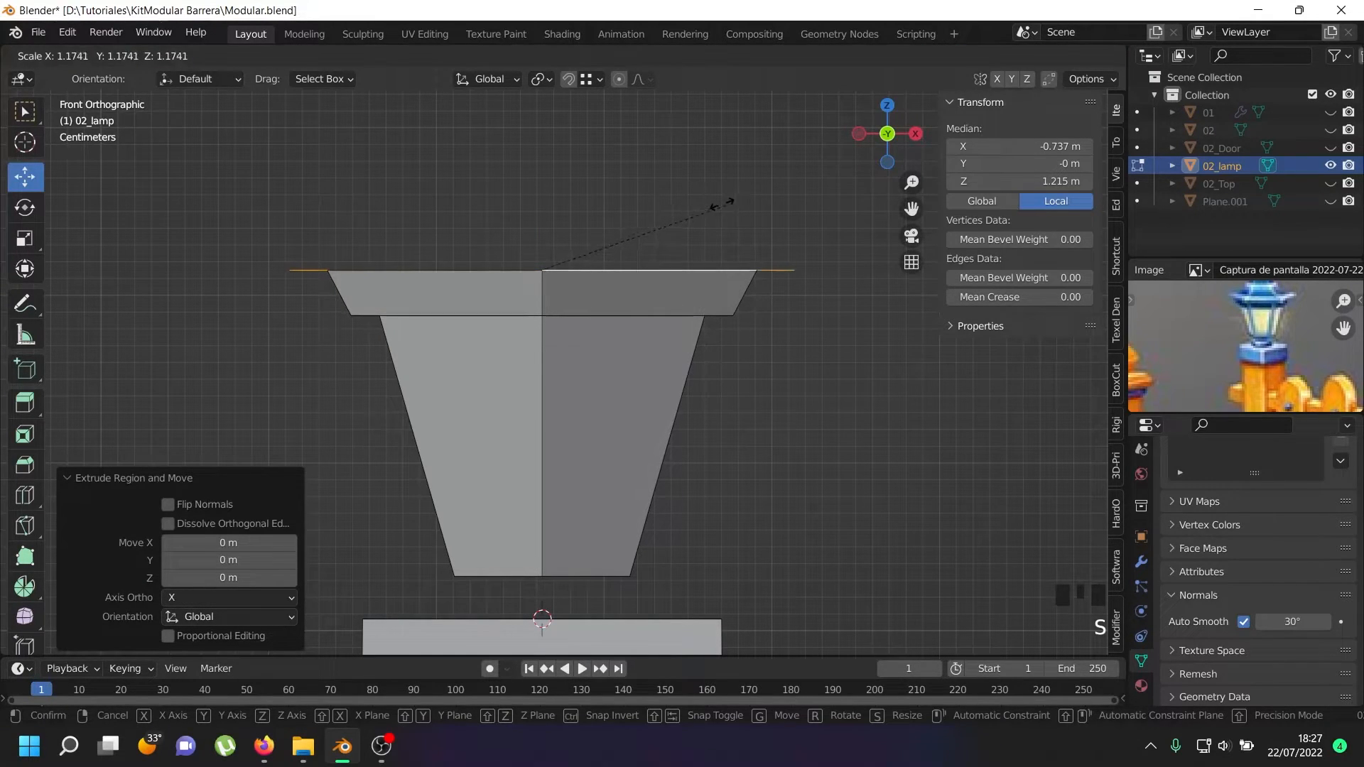
click(713, 204)
key(e)
right_click(635, 213)
drag(547, 207, 538, 133)
- Extrude the rim's top loop upward about 0.036 m and scale it inward to form the sloped lantern roof
key(e)
key(s)
click(653, 220)
shift+middle_drag(744, 279, 739, 351)
scroll(1285, 335, down, 4)
scroll(1268, 317, up, 5)
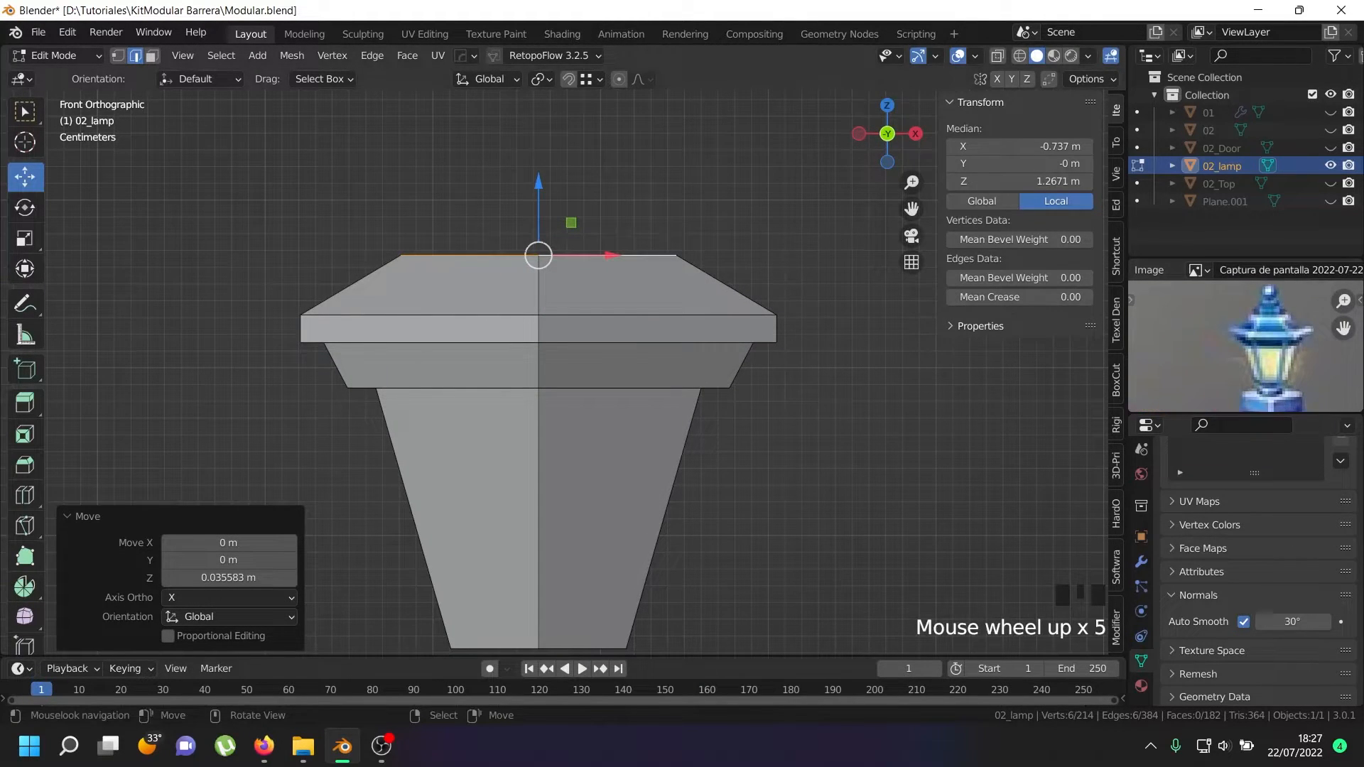
key(s)
click(676, 244)
drag(537, 191, 530, 186)
- Extrude the roof's top loop inward into a narrow ledge and extrude that straight up to form the neck
shift+middle_drag(526, 224, 518, 282)
key(e)
mouse_move(528, 242)
mouse_down()
mouse_move(517, 197)
mouse_move(518, 224)
mouse_up()
right_click(517, 224)
key(s)
click(642, 245)
key(e)
right_click(637, 245)
drag(533, 243, 524, 211)
- Extrude the neck's top loop slightly inward and extrude that upward about 0.023 m to form the finial
key(e)
right_click(522, 213)
click(524, 216)
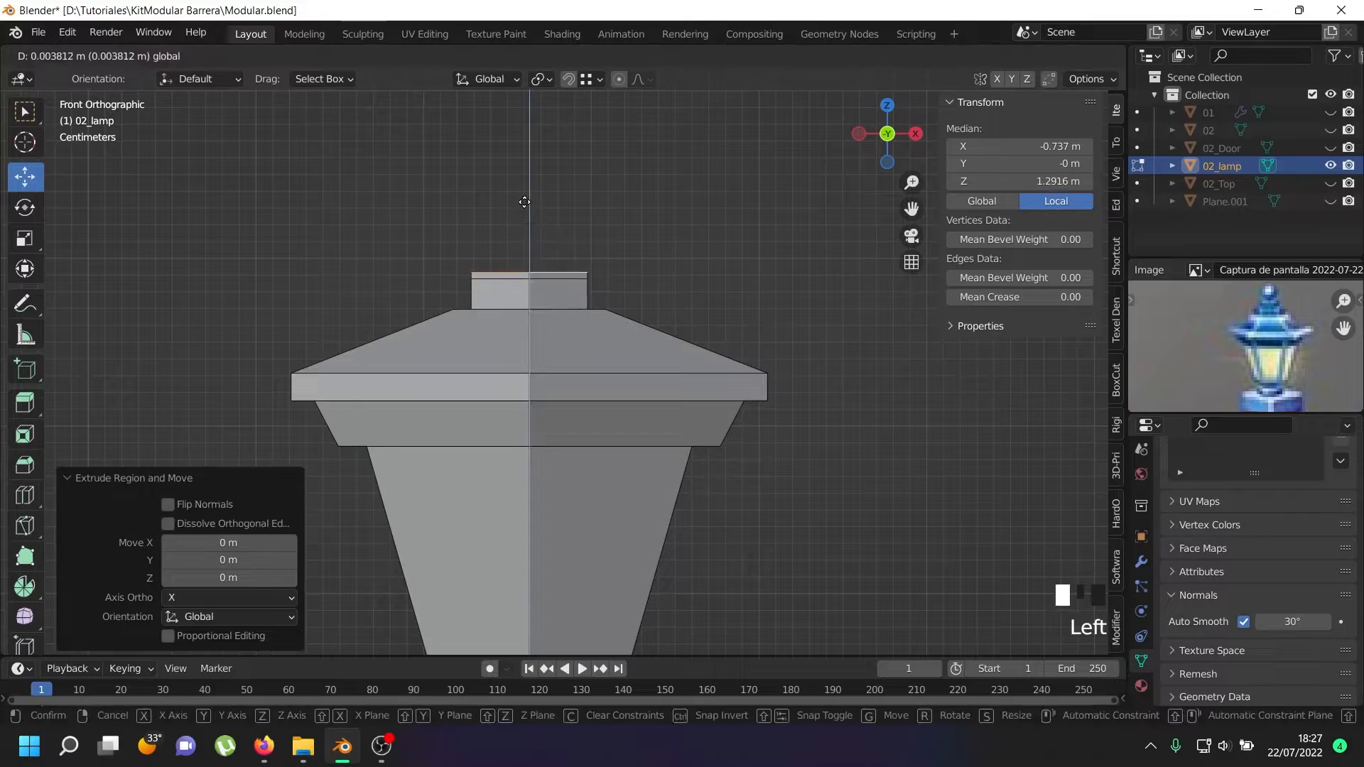
key(s)
click(686, 217)
drag(535, 218, 534, 208)
key(e)
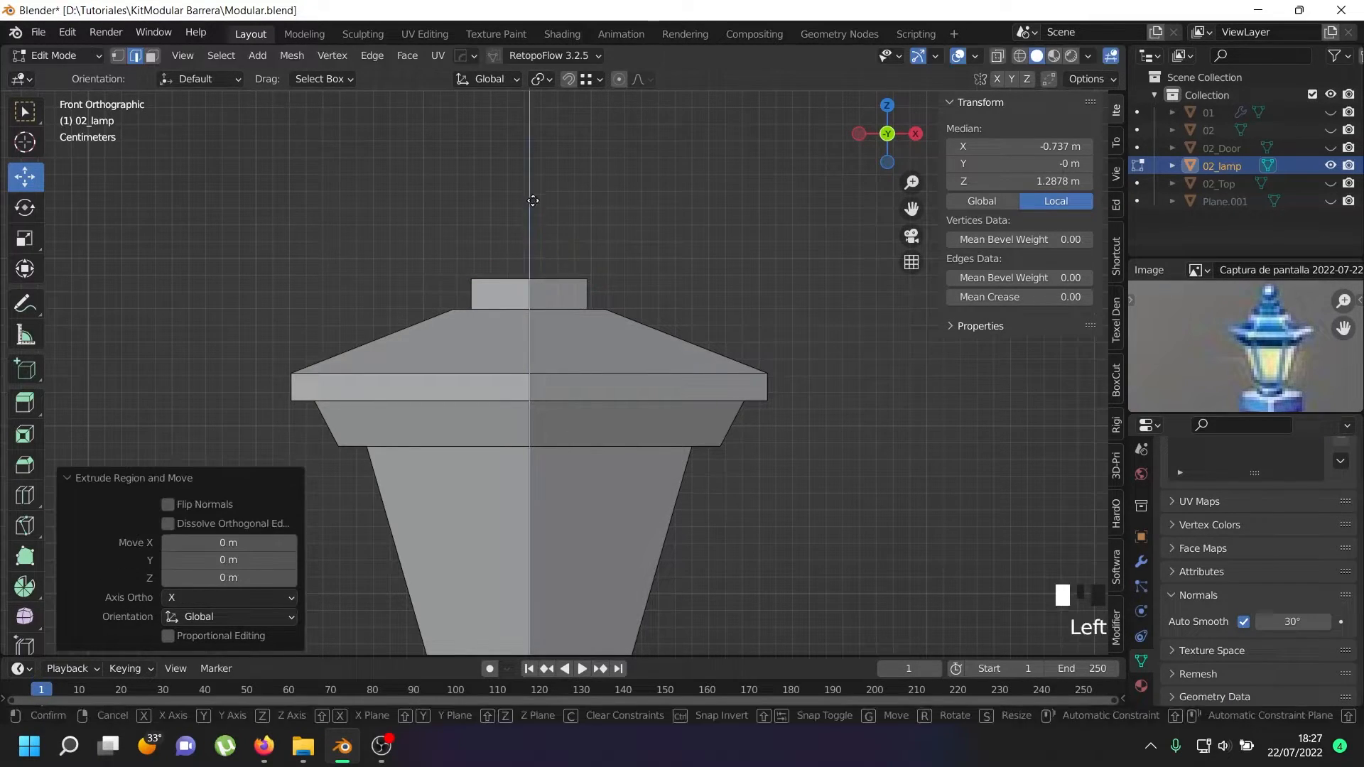
click(532, 165)
- Select the finial's ring of side faces and narrow it with Shrink/Fatten at an offset of 0.0127 m
middle_drag(532, 165, 283, 168)
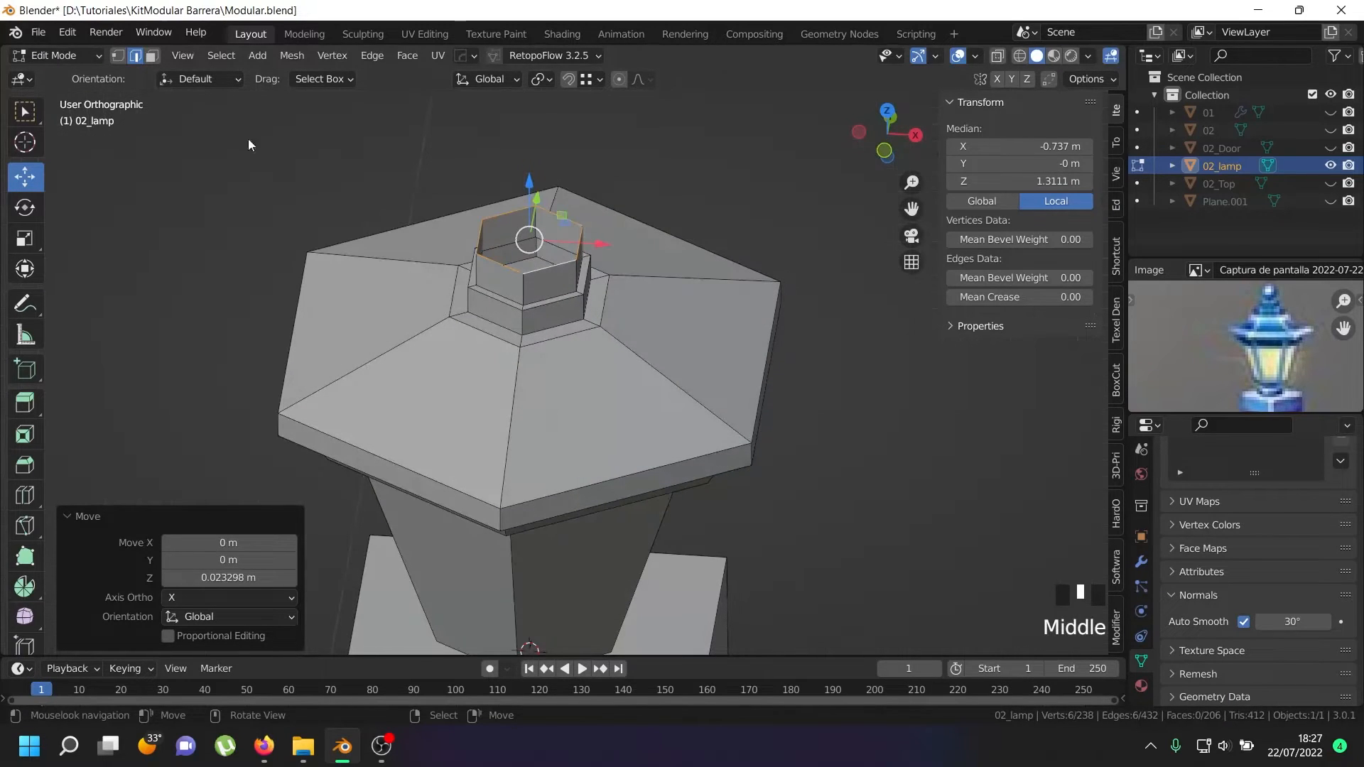
click(150, 56)
scroll(650, 258, up, 3)
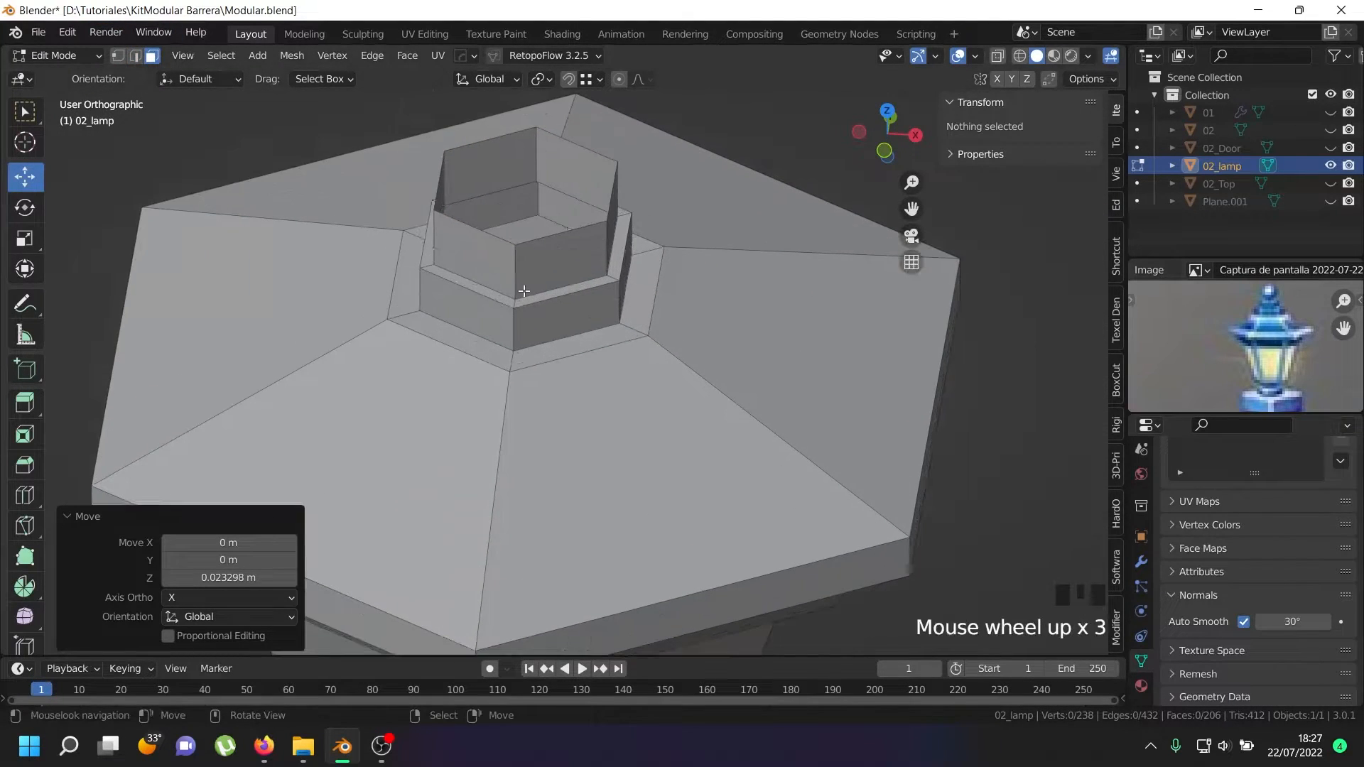
right_click(564, 258)
alt+shift+right_click(564, 258)
key(alt+s)
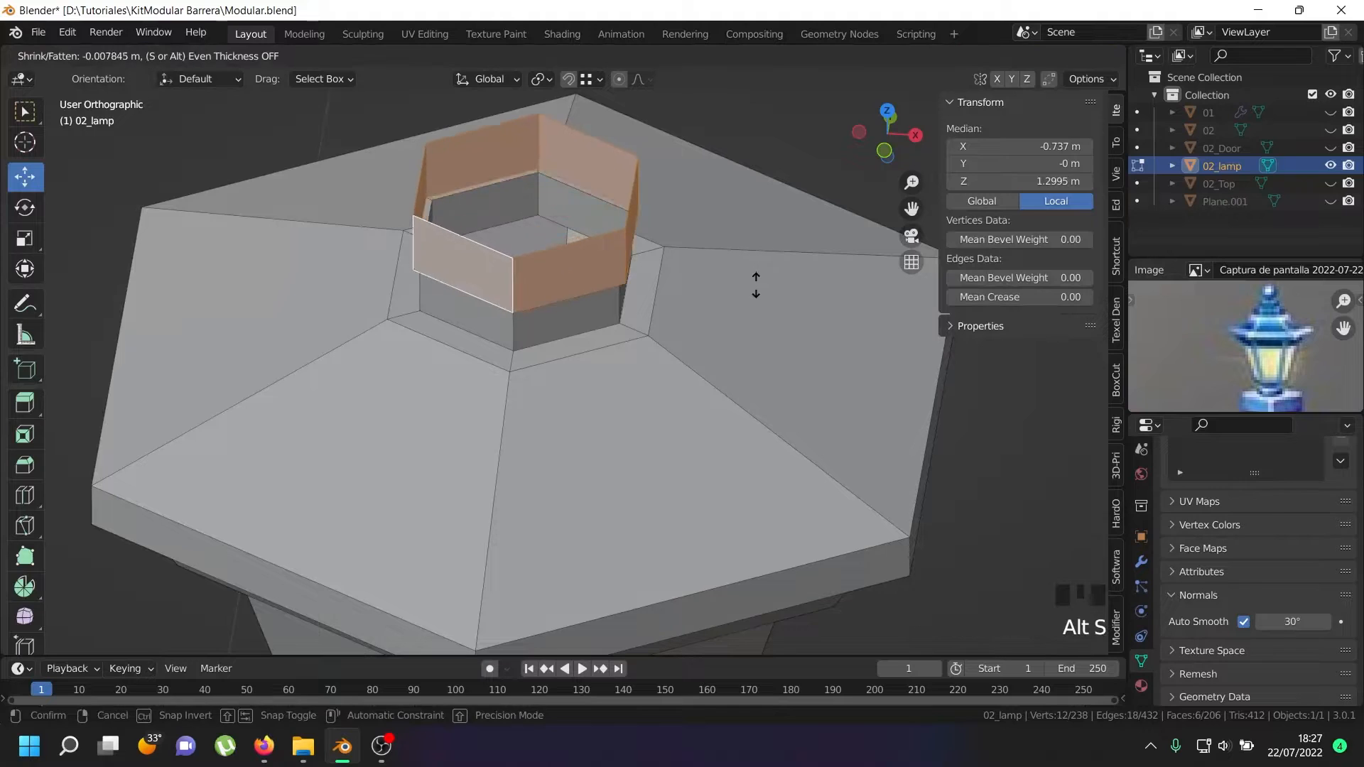
click(756, 255)
scroll(571, 223, down, 3)
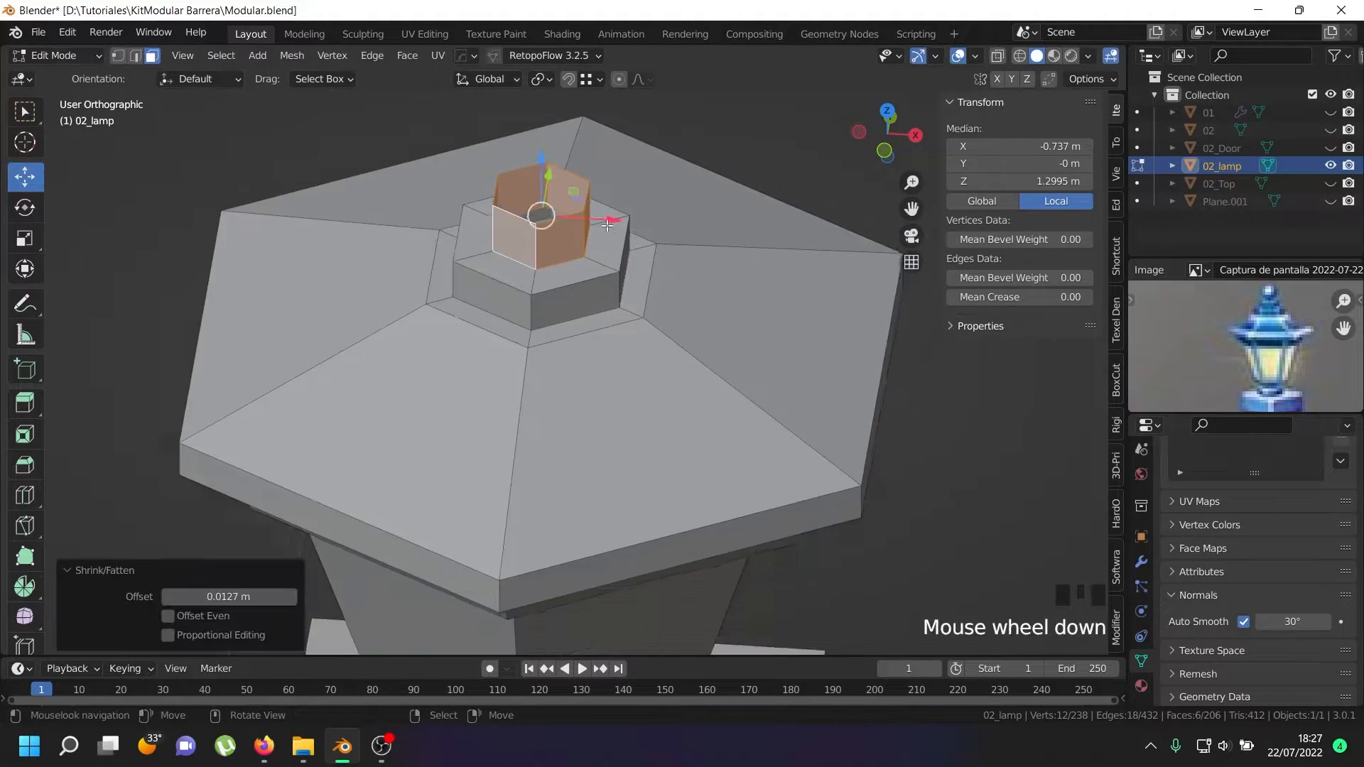
- Add a centred loop cut around the roof slope, scale it inward, and lower it about 0.0046 m along Z
key(KP_1)
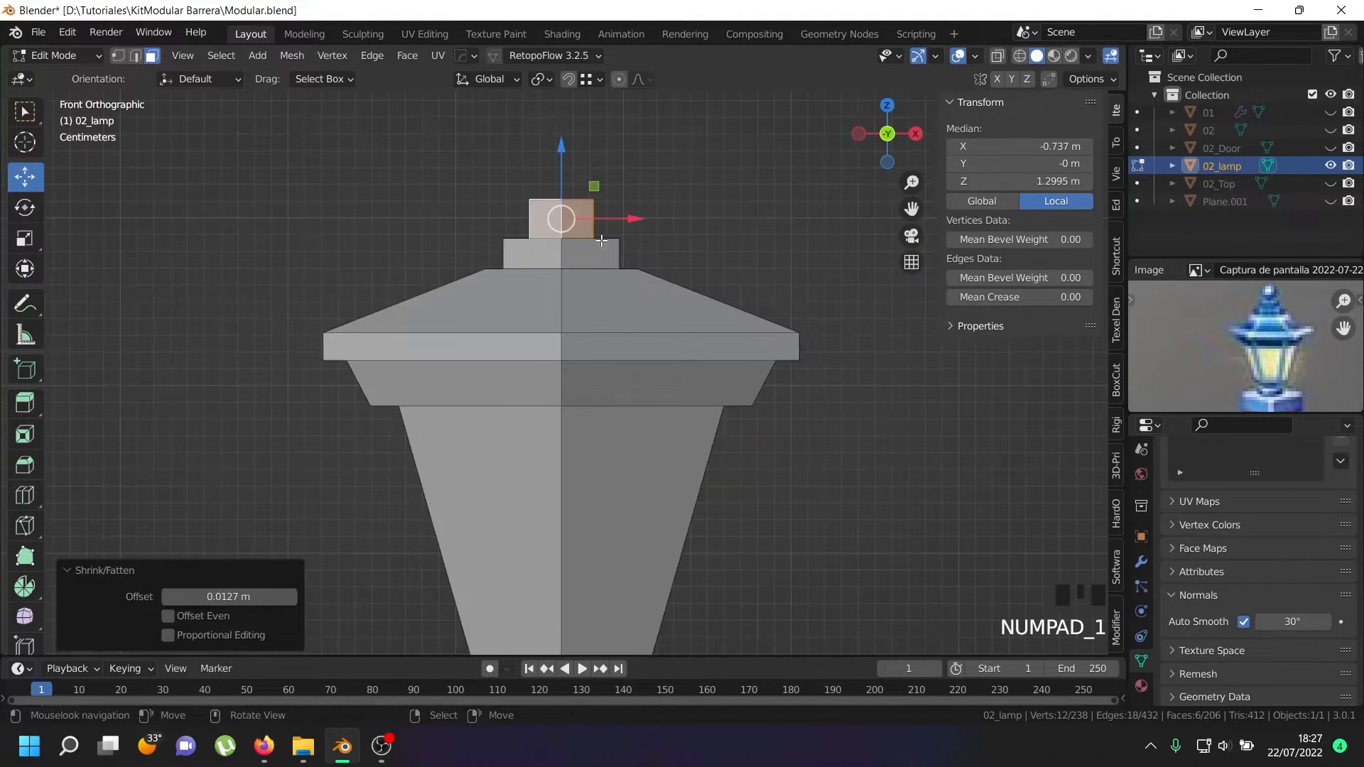
scroll(583, 322, up, 1)
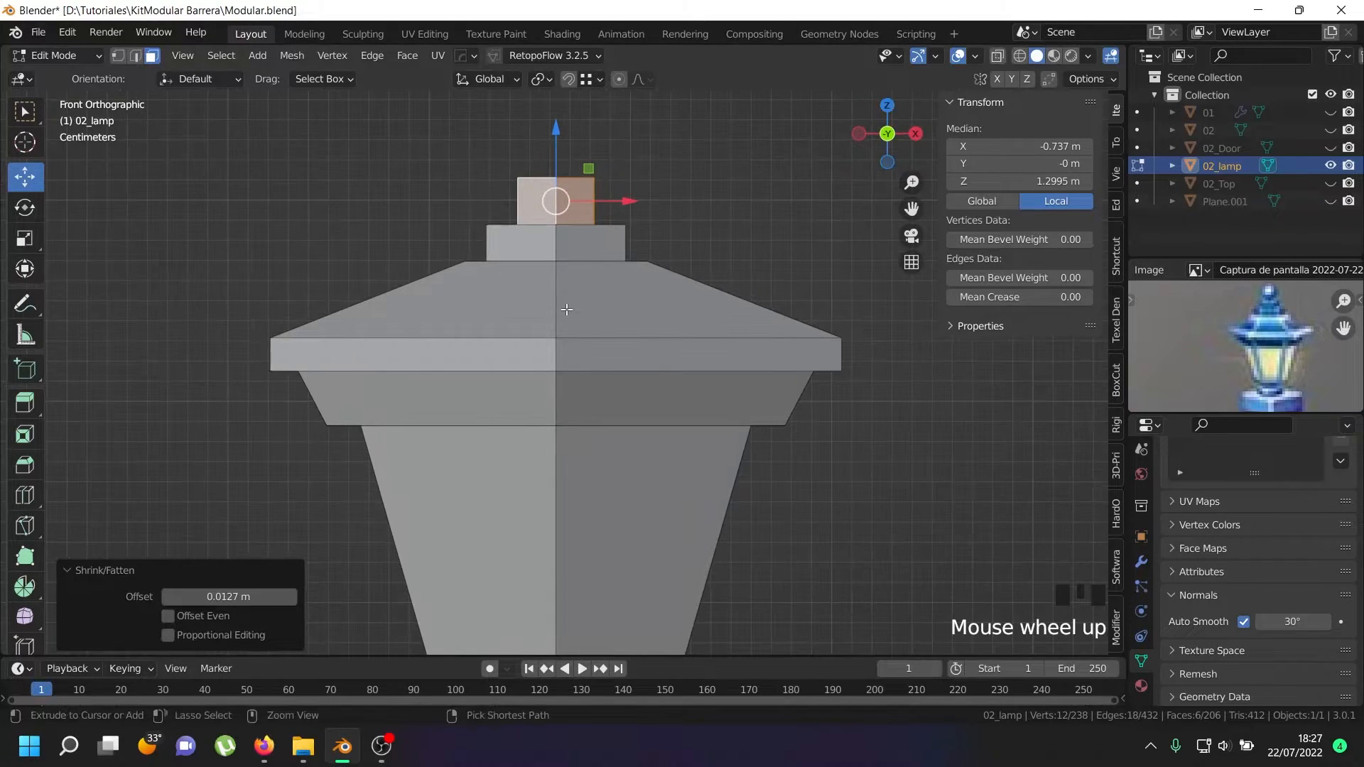
key(ctrl+r)
click(566, 306)
click(566, 310)
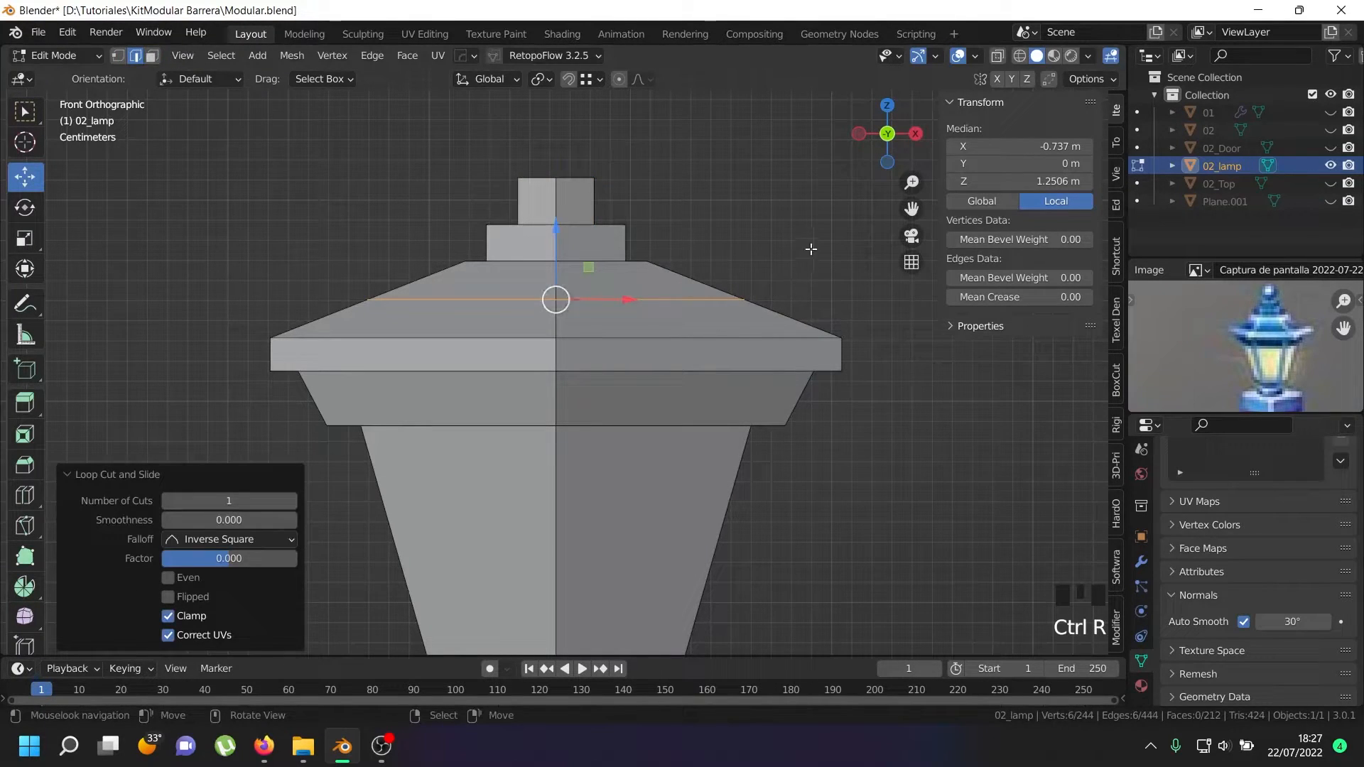
key(s)
click(695, 250)
drag(558, 230, 558, 232)
- Bevel the roof slope's middle loop into a smooth concave curve and clear the selection
middle_drag(611, 404, 642, 407)
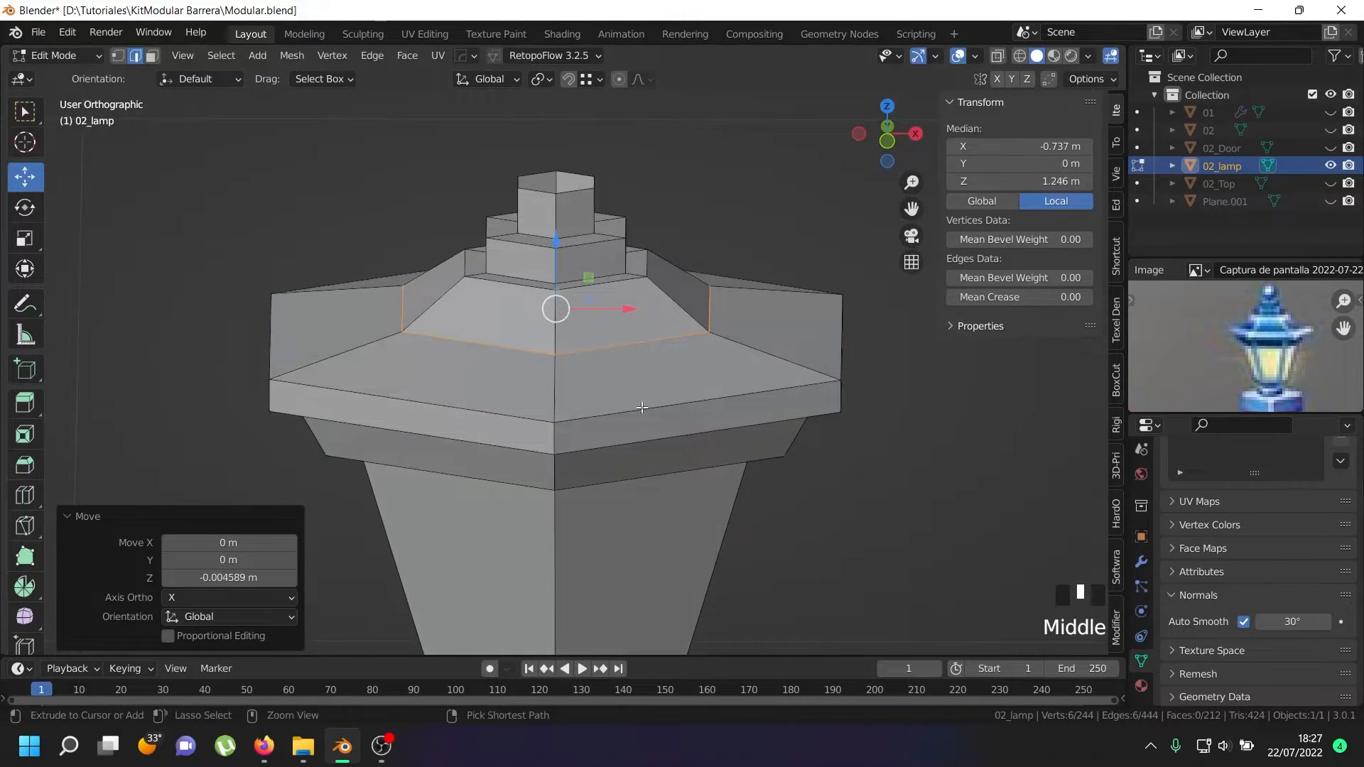
key(ctrl+b)
click(773, 513)
key(alt+a)
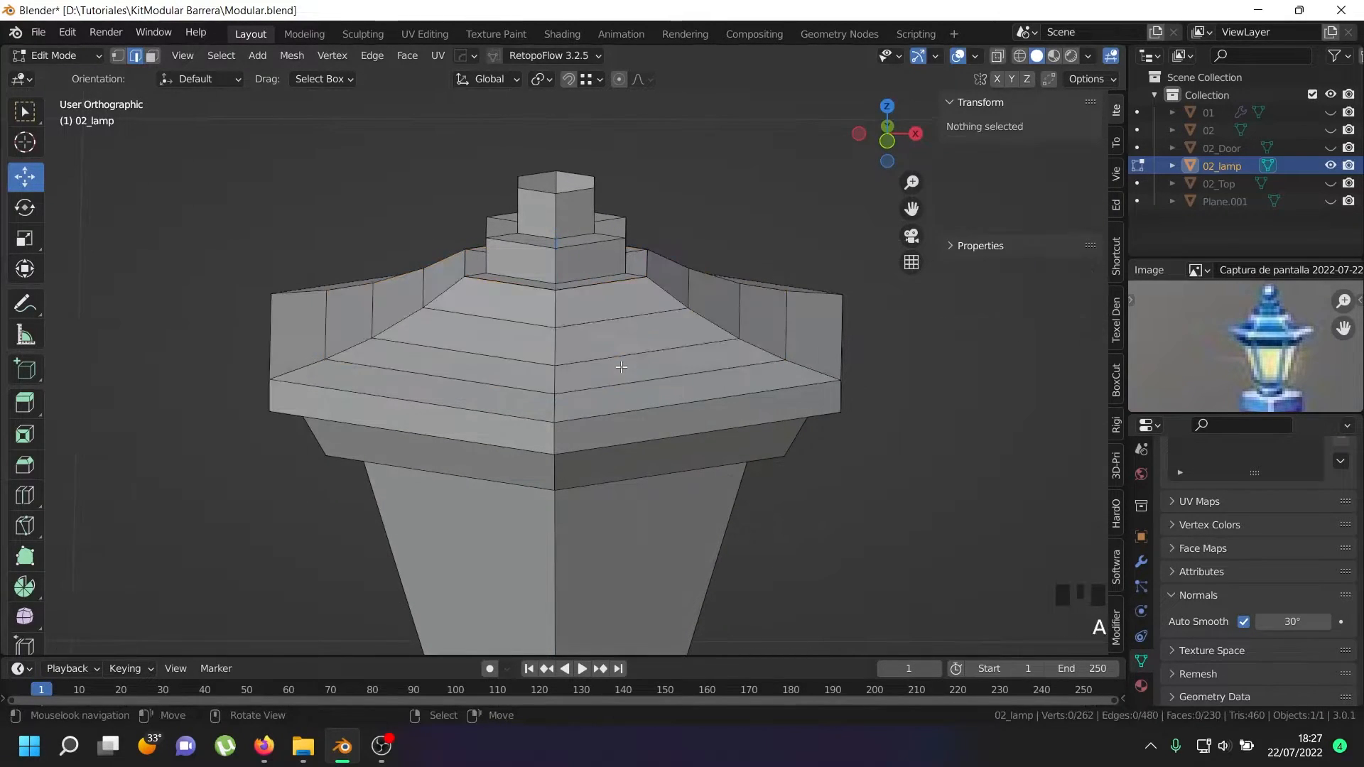
- Select all visible lamp geometry in vertex mode and merge its vertices by a distance of 0.0001 m
key(a)
click(118, 56)
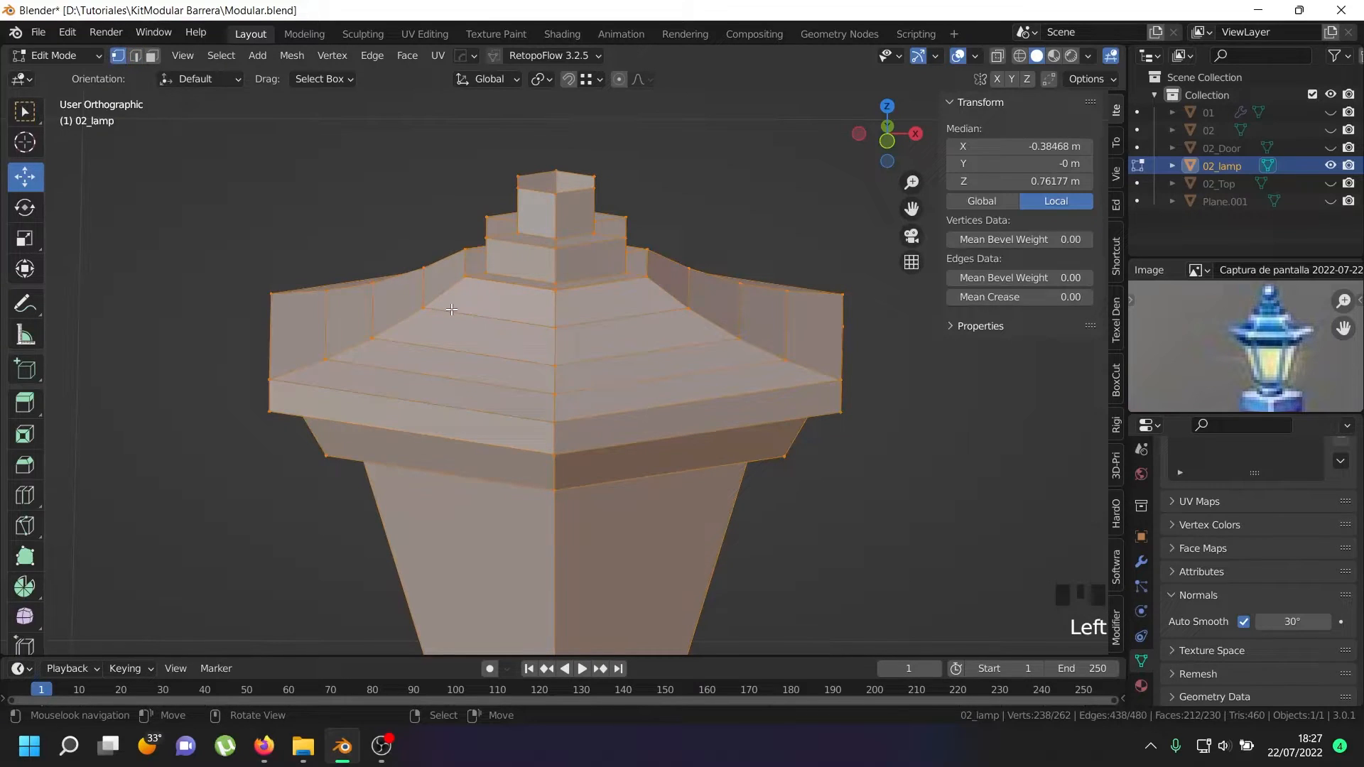
key(w)
mouse_move(416, 402)
click(563, 460)
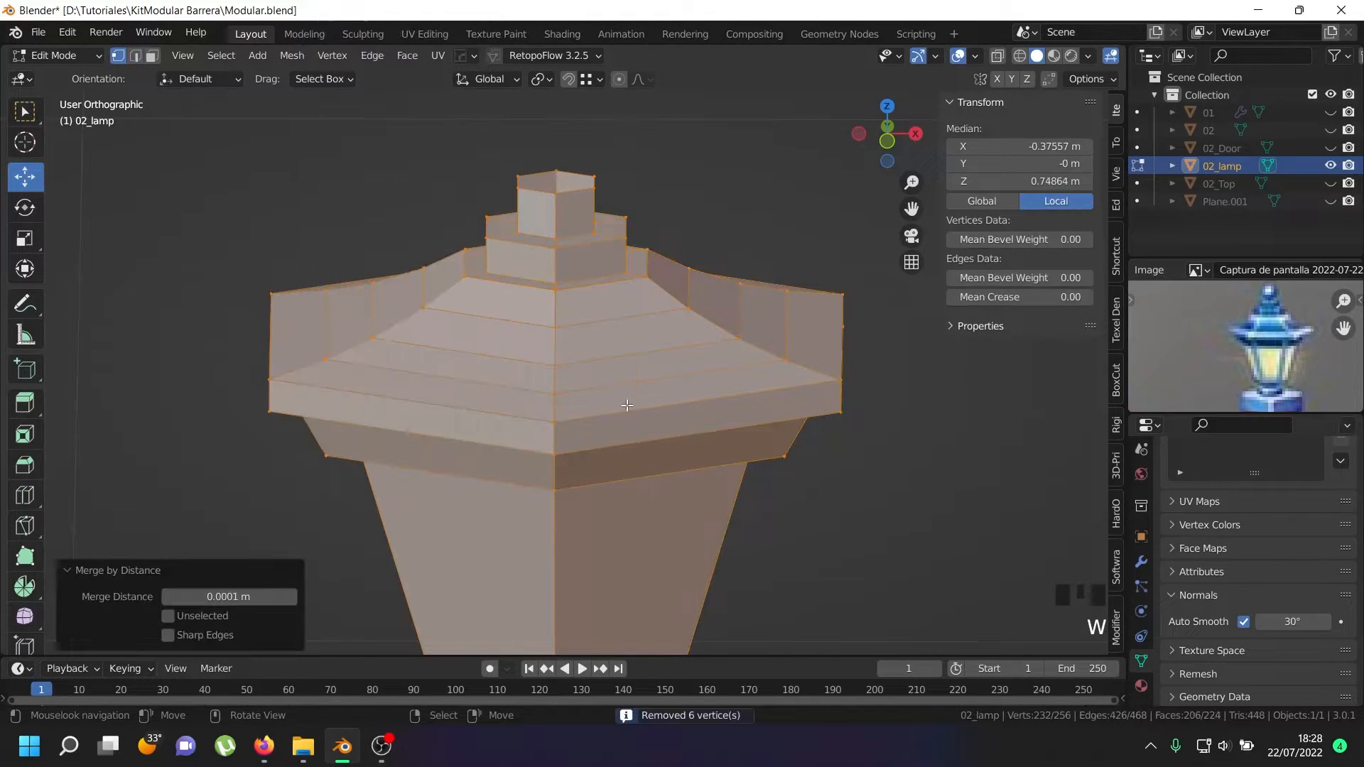
middle_click(591, 277)
scroll(590, 255, up, 4)
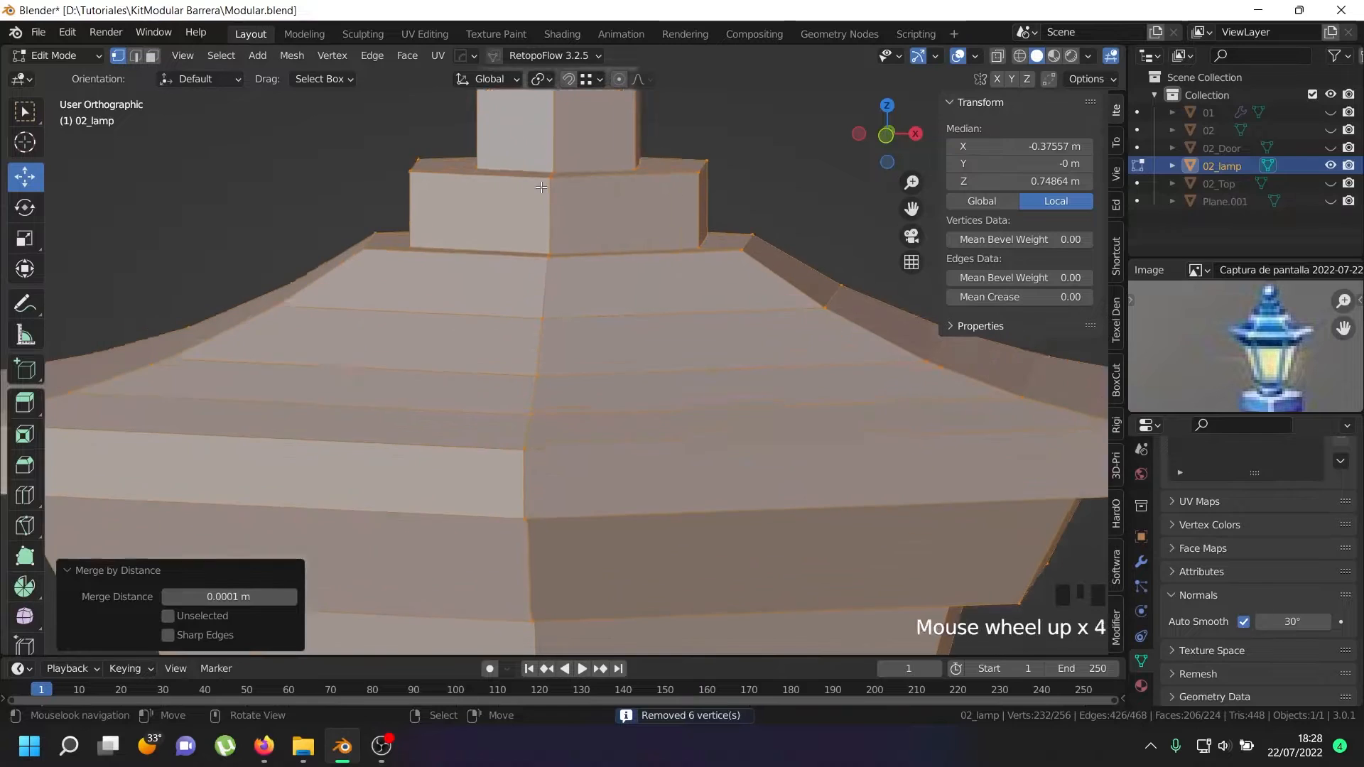
right_click(583, 184)
right_click(552, 174)
right_click(553, 173)
alt+shift+right_click(554, 171)
right_click(551, 178)
- Add a centred loop cut around the neck below the finial, scale it by 0.833, and bevel it with three segments
key(ctrl+r)
click(552, 217)
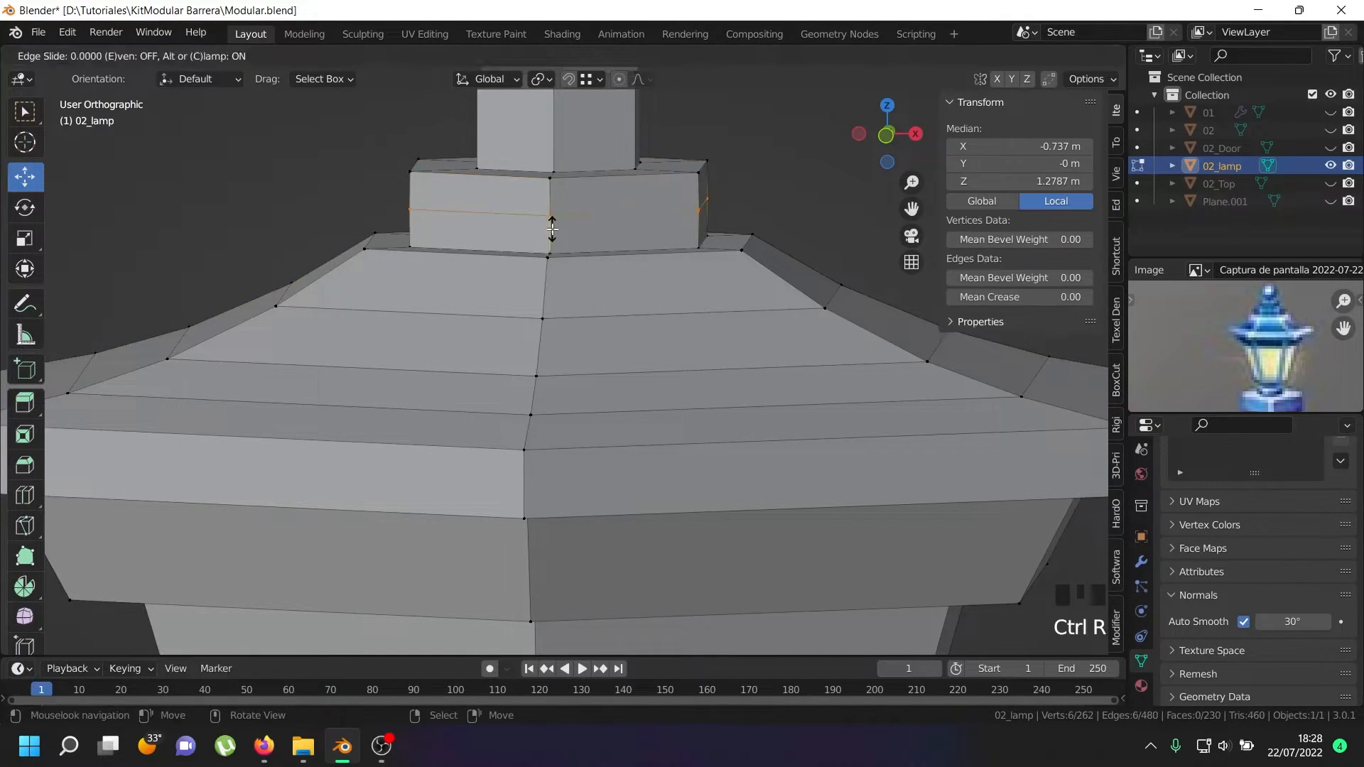
right_click(551, 220)
key(s)
click(714, 206)
key(ctrl+b)
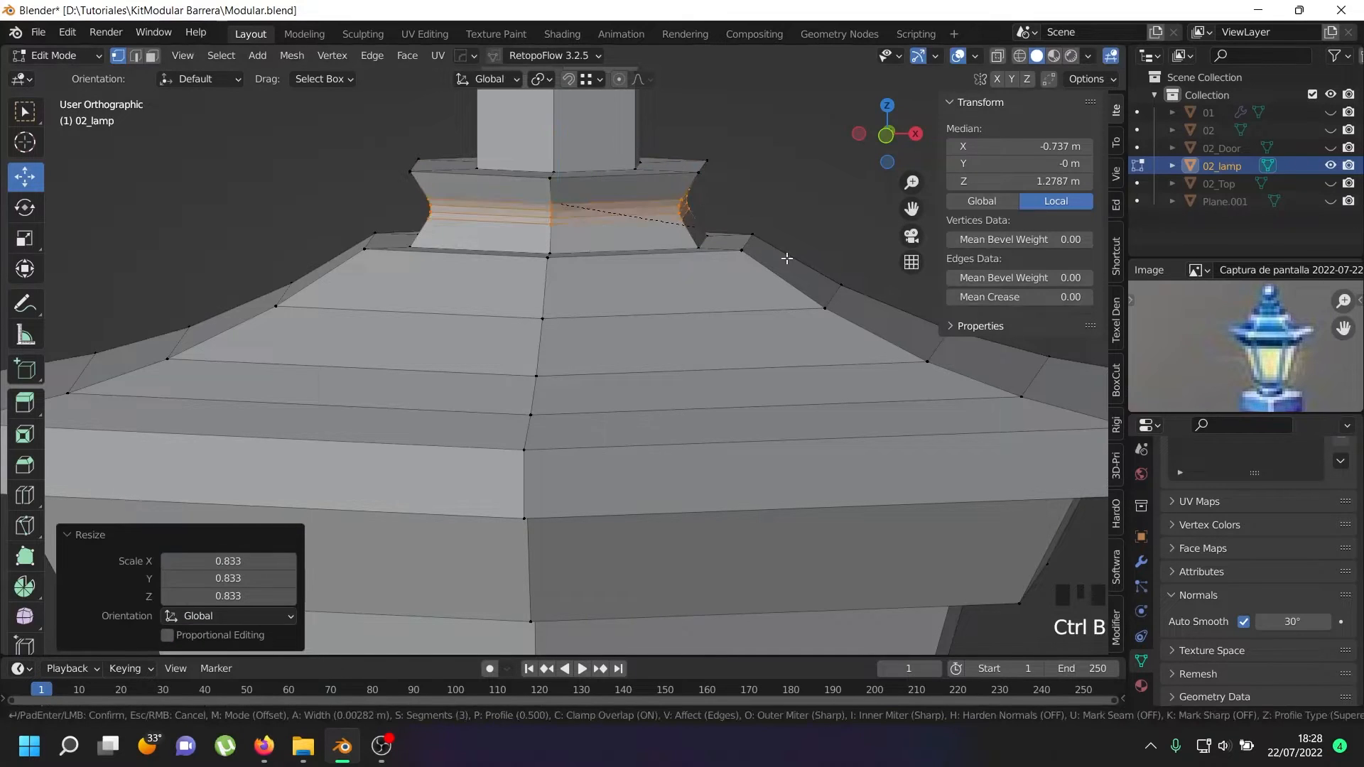
click(778, 230)
- Select all visible lamp geometry and merge duplicate vertices by a distance of 0.0001 m after the neck bevel
scroll(778, 231, down, 5)
key(a)
key(a)
key(a)
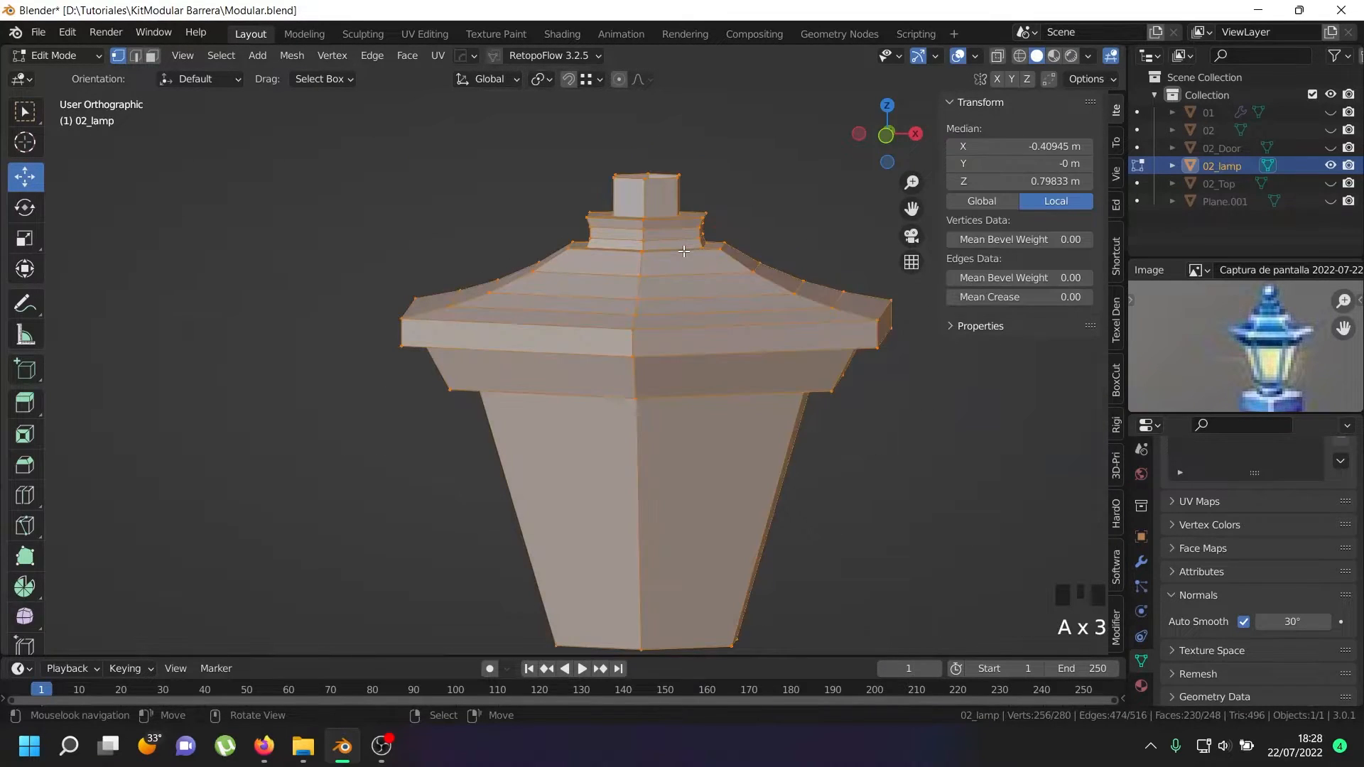
key(w)
mouse_move(647, 397)
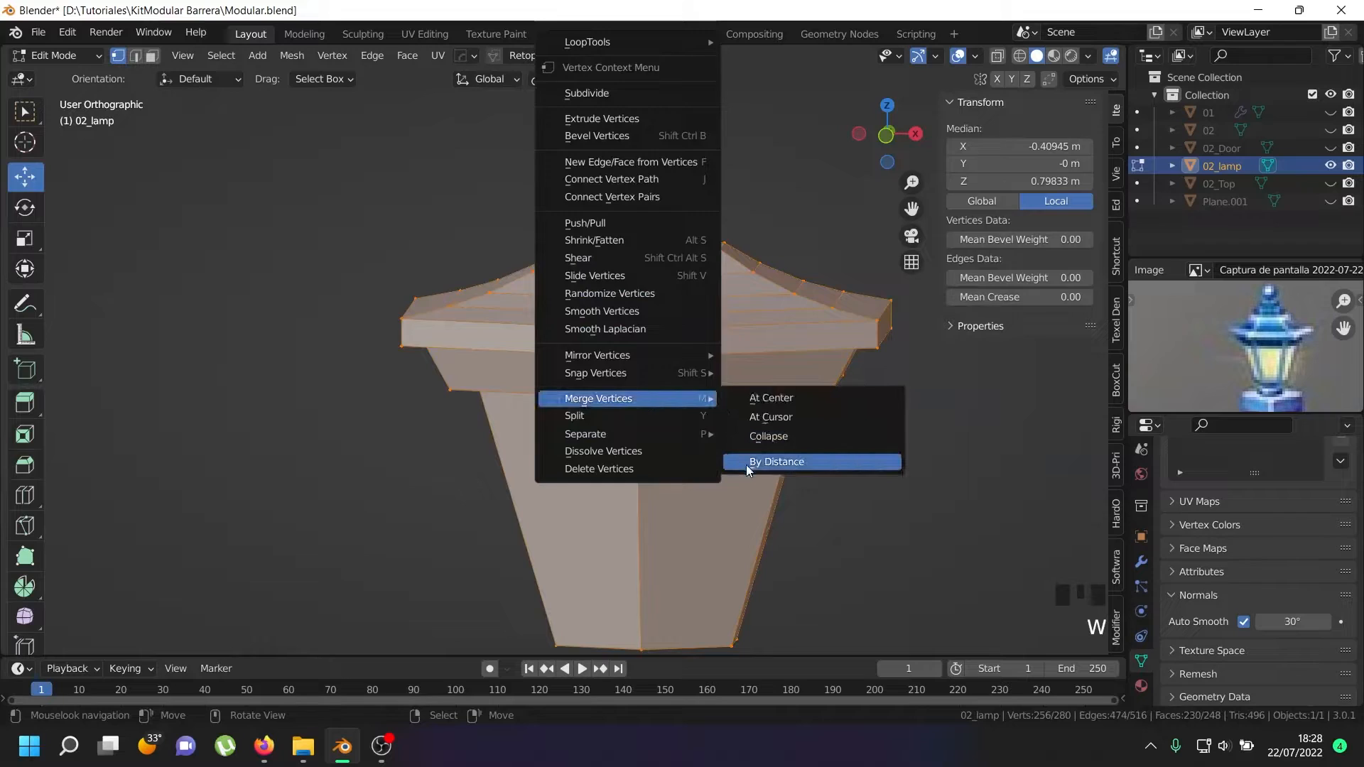
click(746, 463)
scroll(1236, 319, down, 6)
scroll(1212, 325, up, 5)
scroll(592, 193, up, 2)
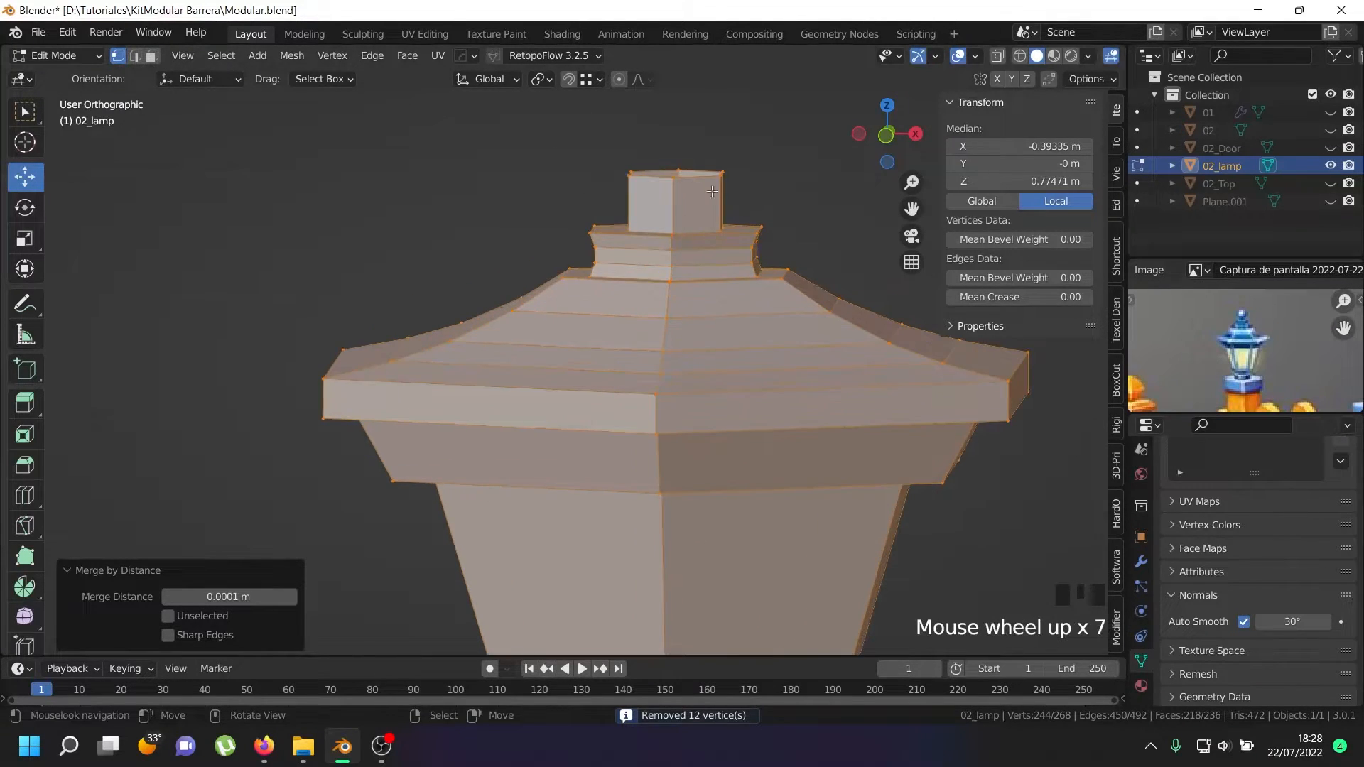
- In front view, select the top edge loop of the finial block and snap the 3D cursor to it
key(KP_1)
scroll(713, 193, down, 5)
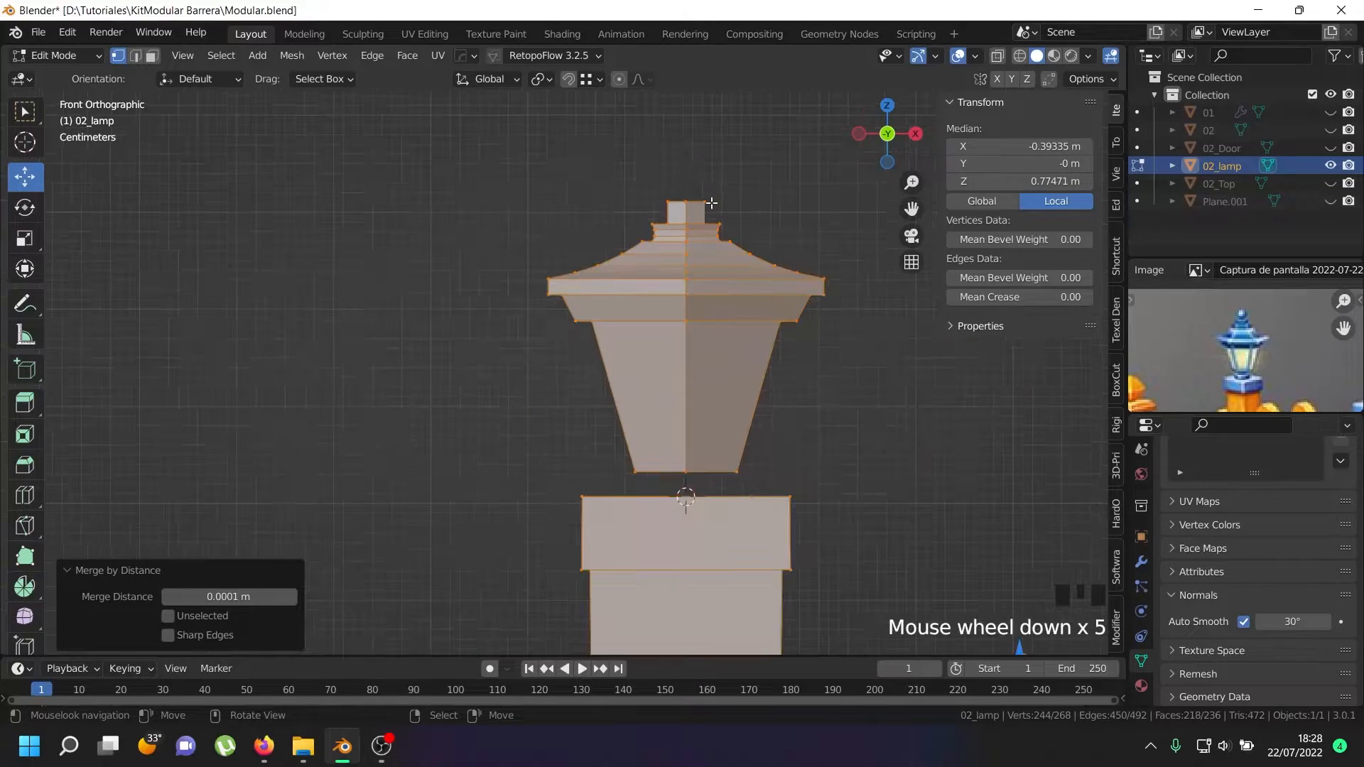
key(shift+a)
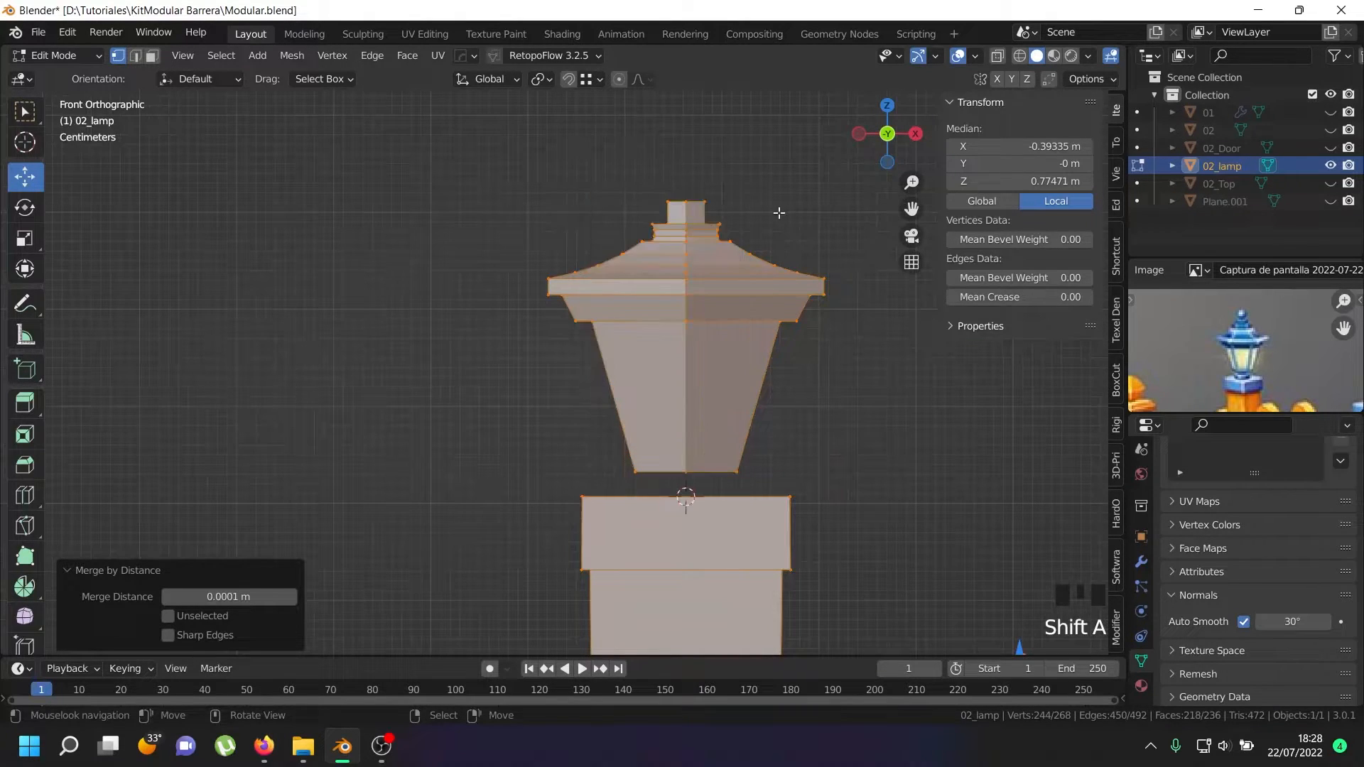
right_click(685, 192)
alt+shift+right_click(684, 190)
key(shift+s)
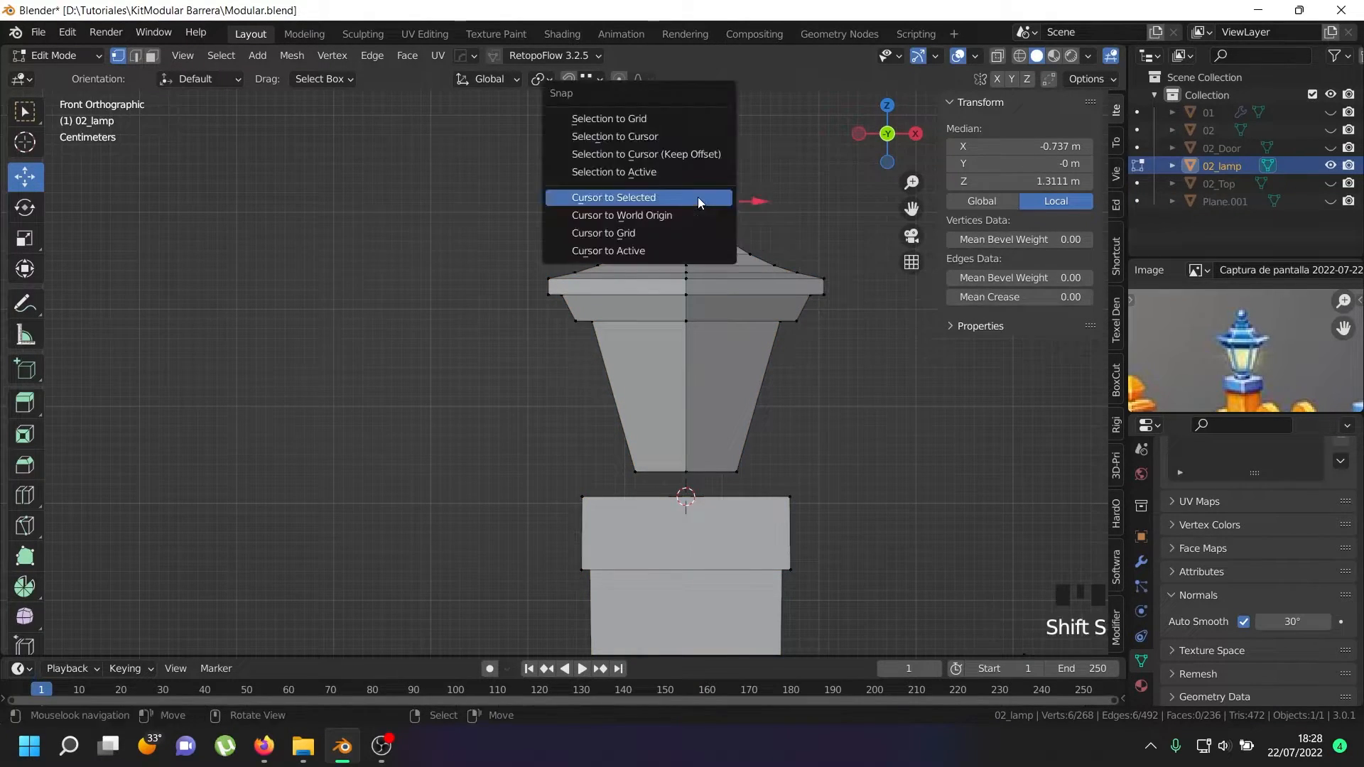
click(698, 198)
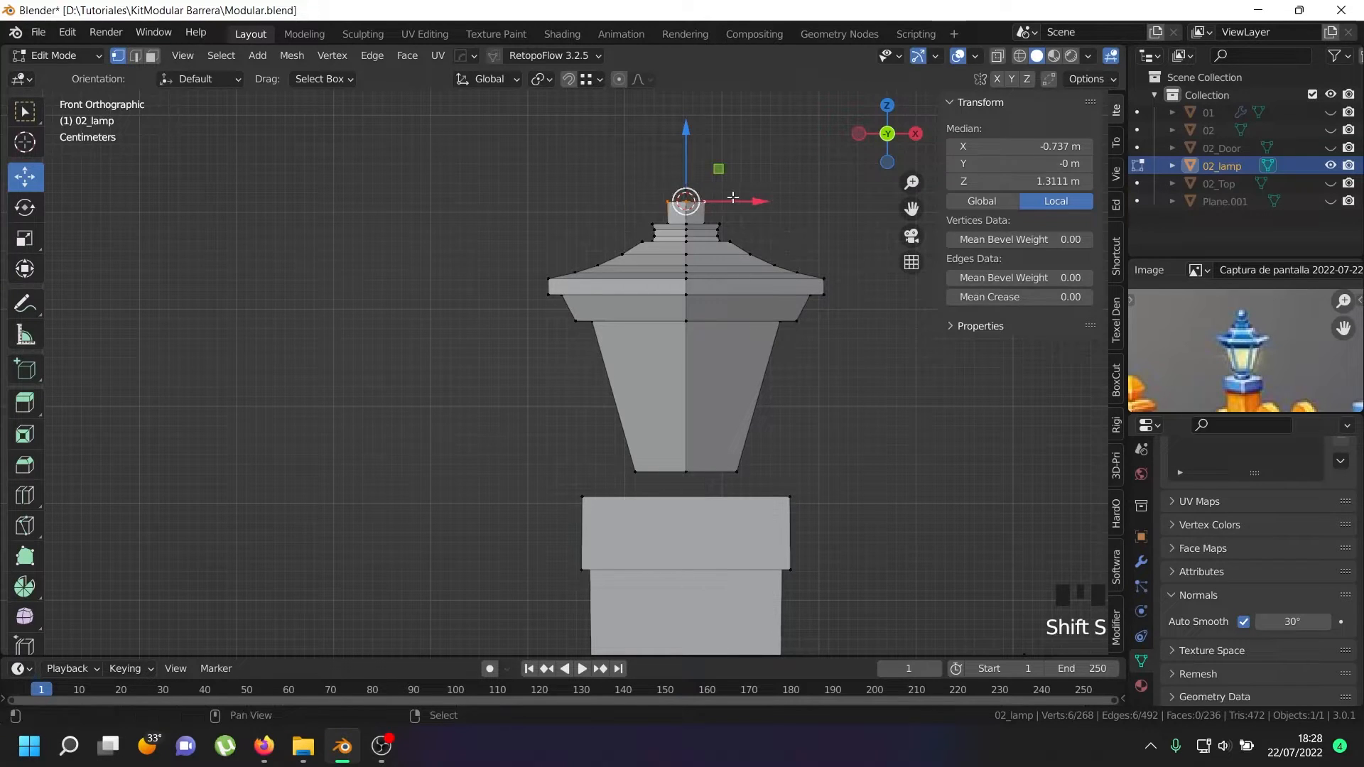
- Add a UV sphere at the 3D cursor with 12 segments and 12 rings
key(shift+a)
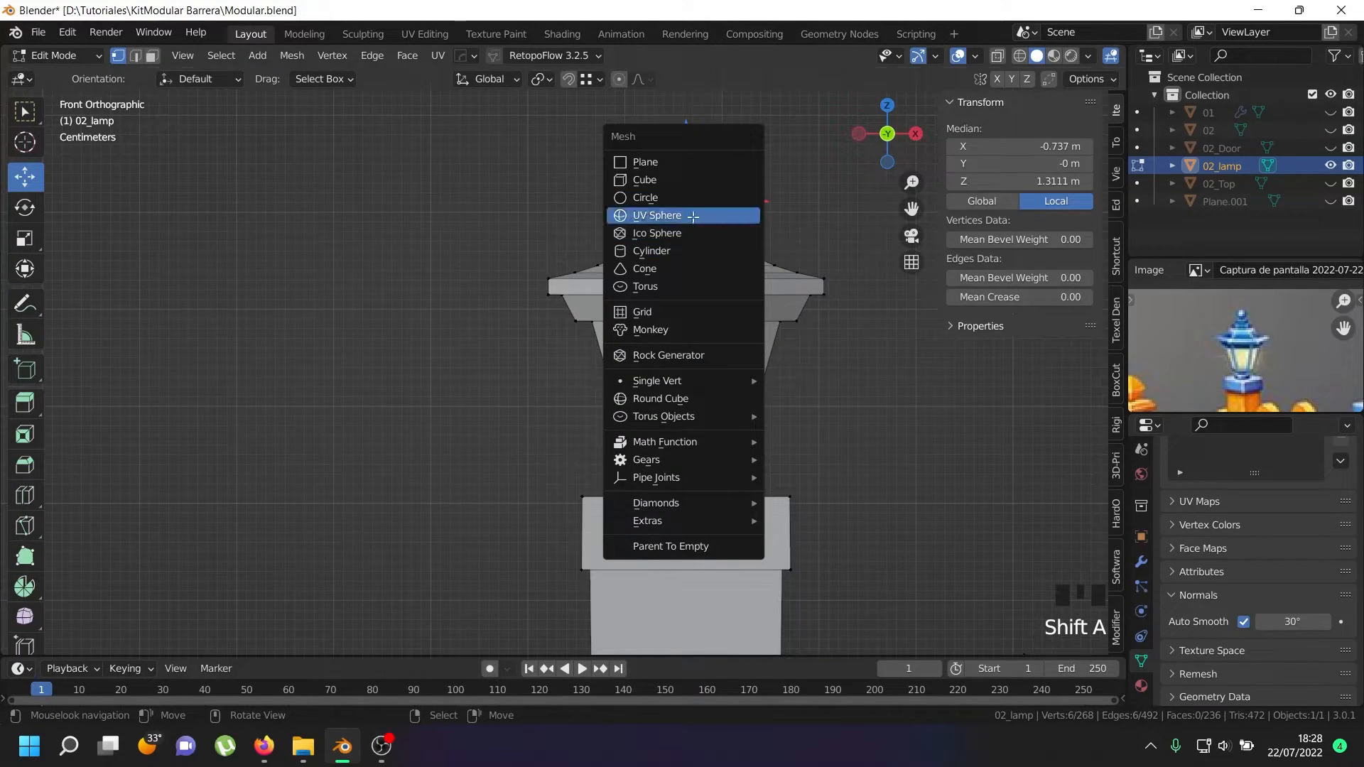
click(693, 216)
click(239, 450)
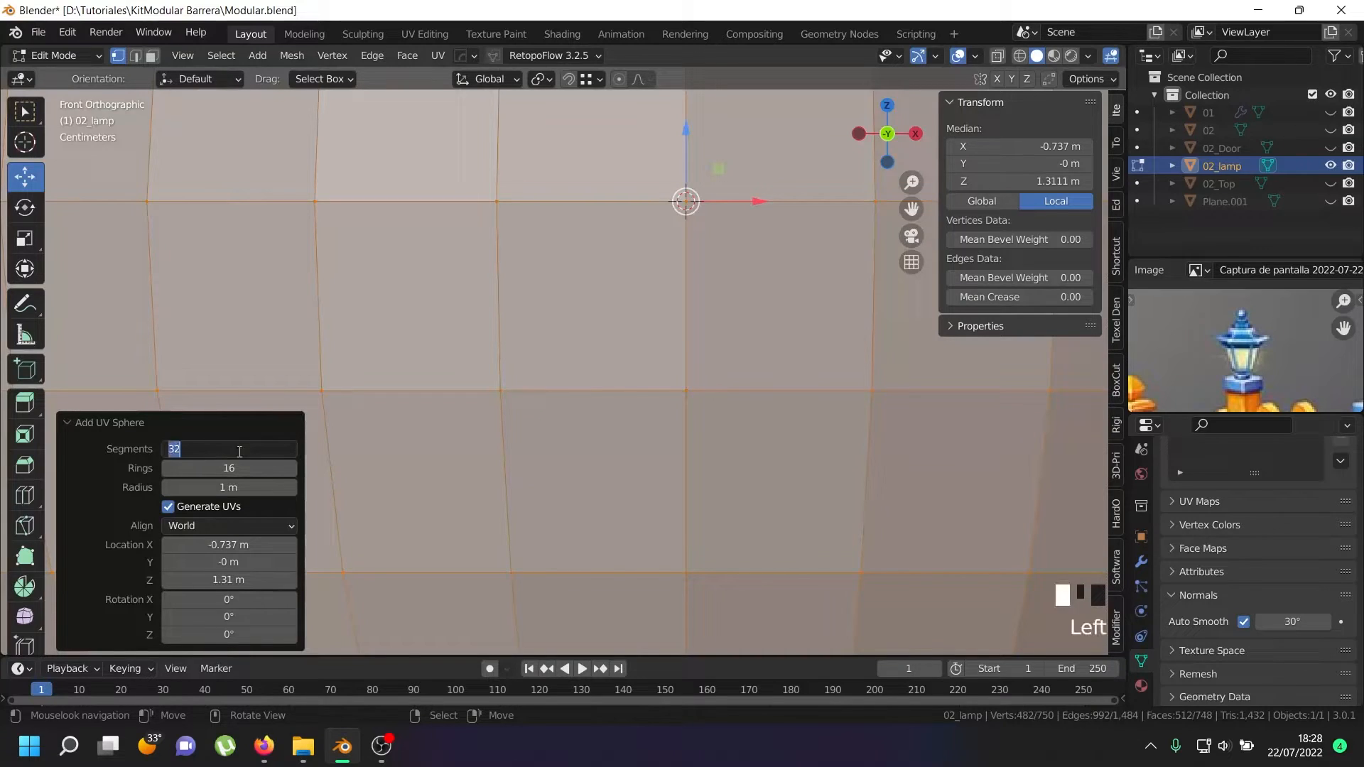
click(240, 469)
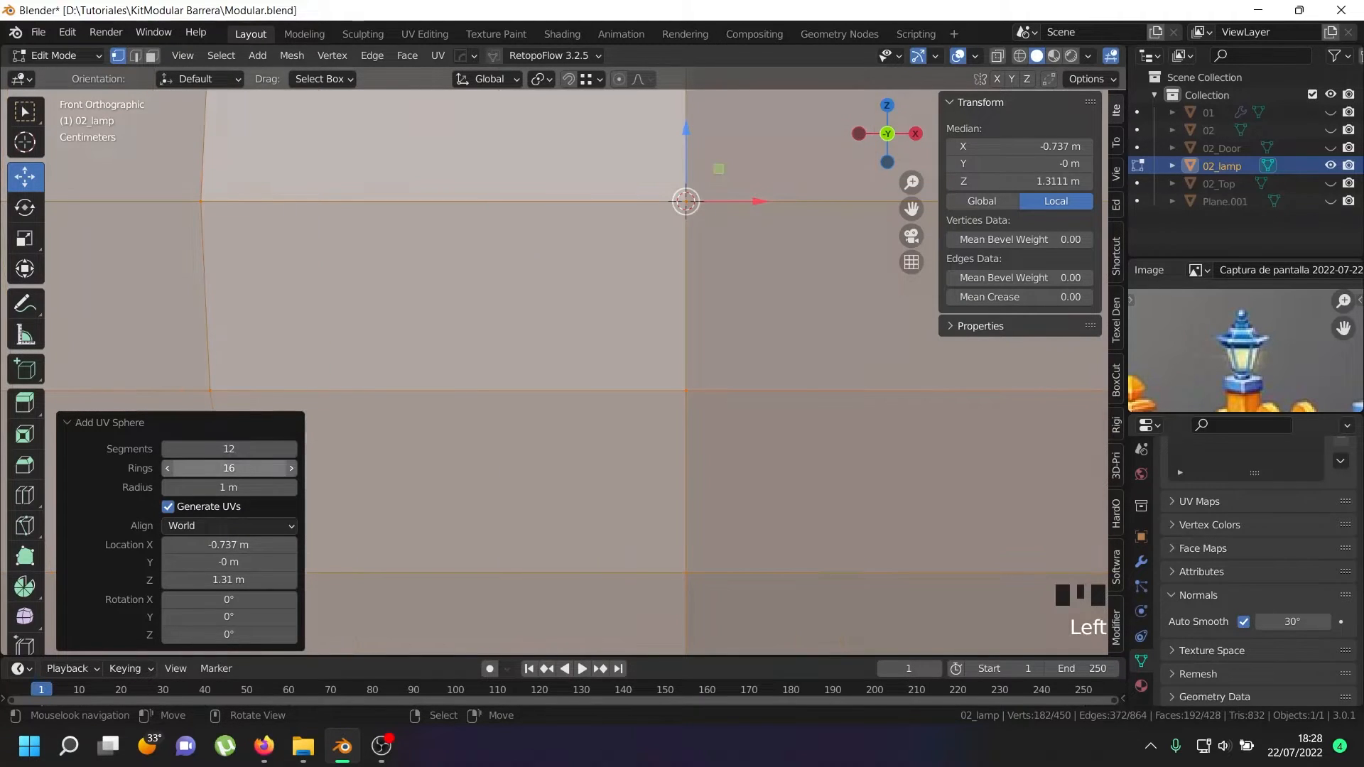
key(Return)
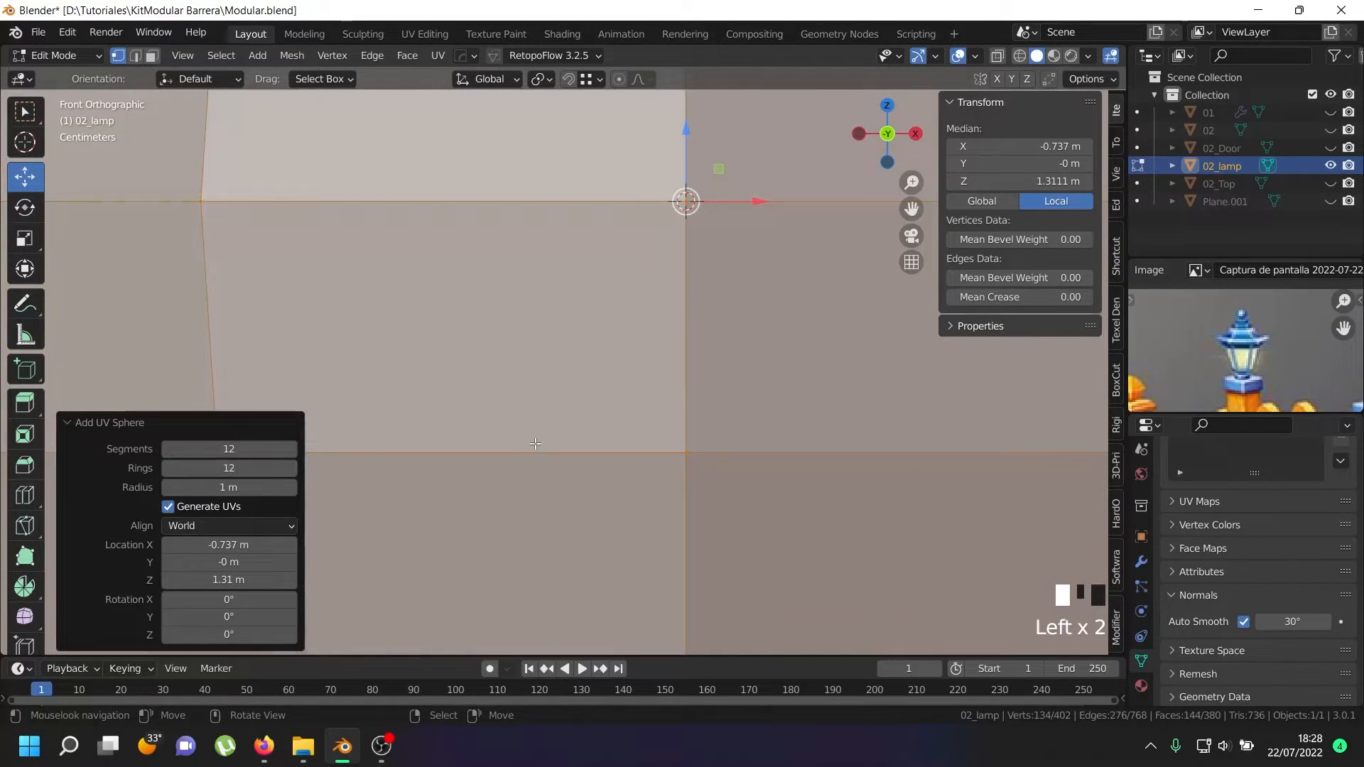
- Scale the sphere by 0.215, again by 0.239, and further down to slightly wider than the finial block
scroll(619, 441, down, 8)
key(s)
click(599, 424)
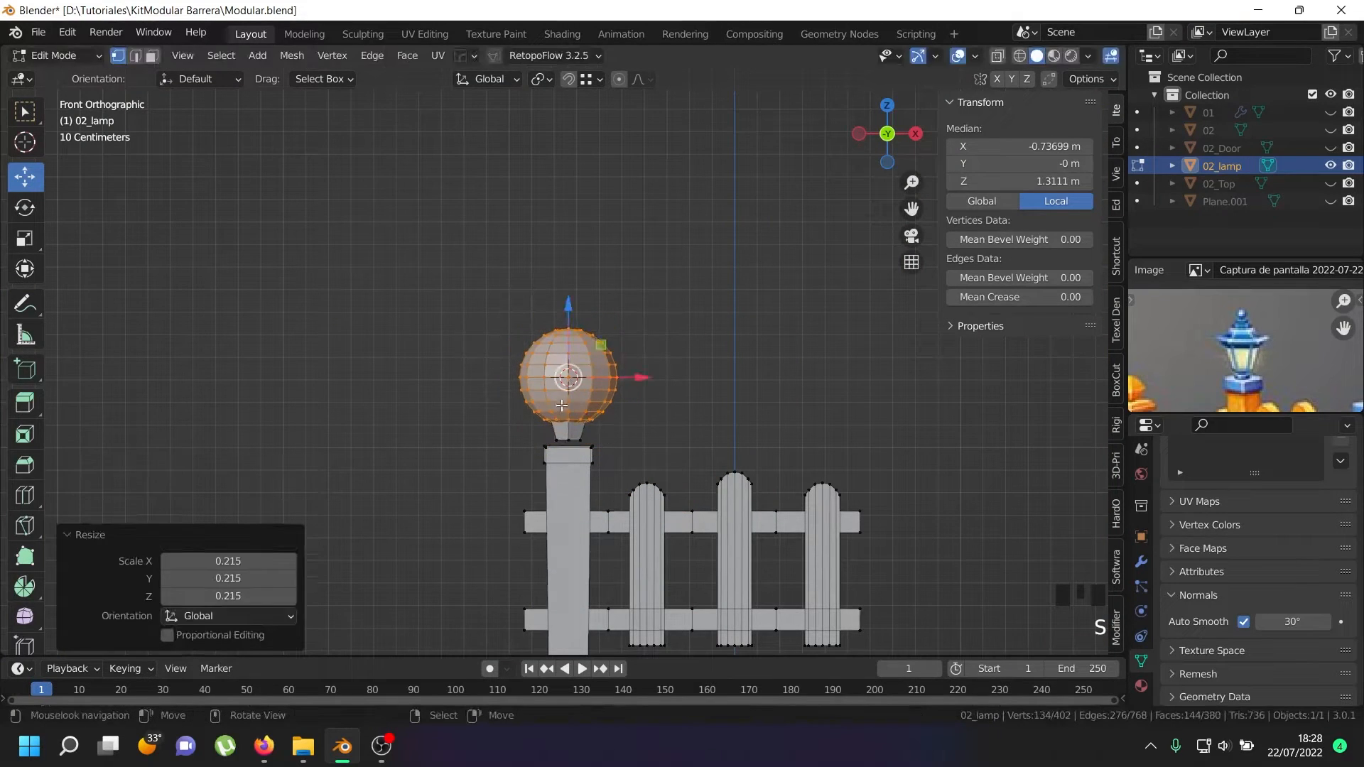
scroll(770, 417, up, 5)
key(s)
click(618, 366)
scroll(737, 377, up, 6)
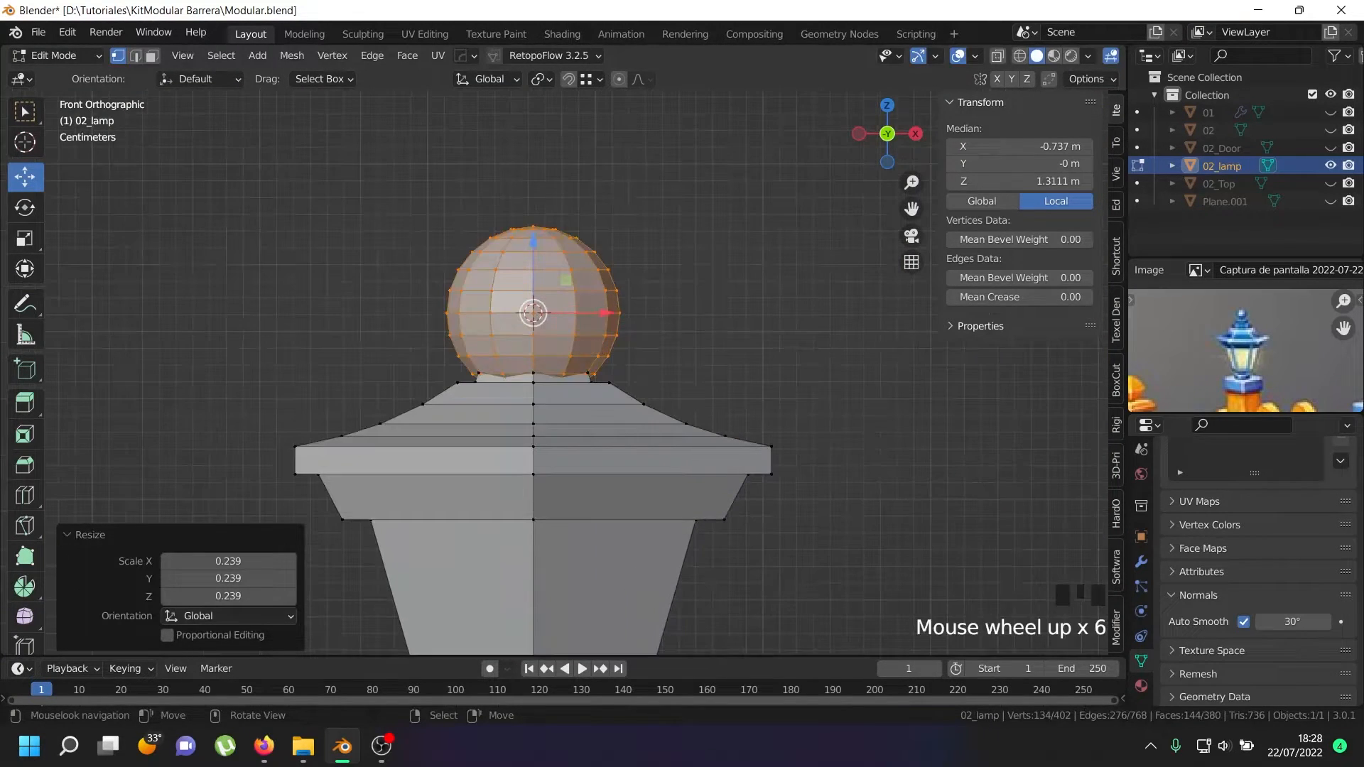
key(s)
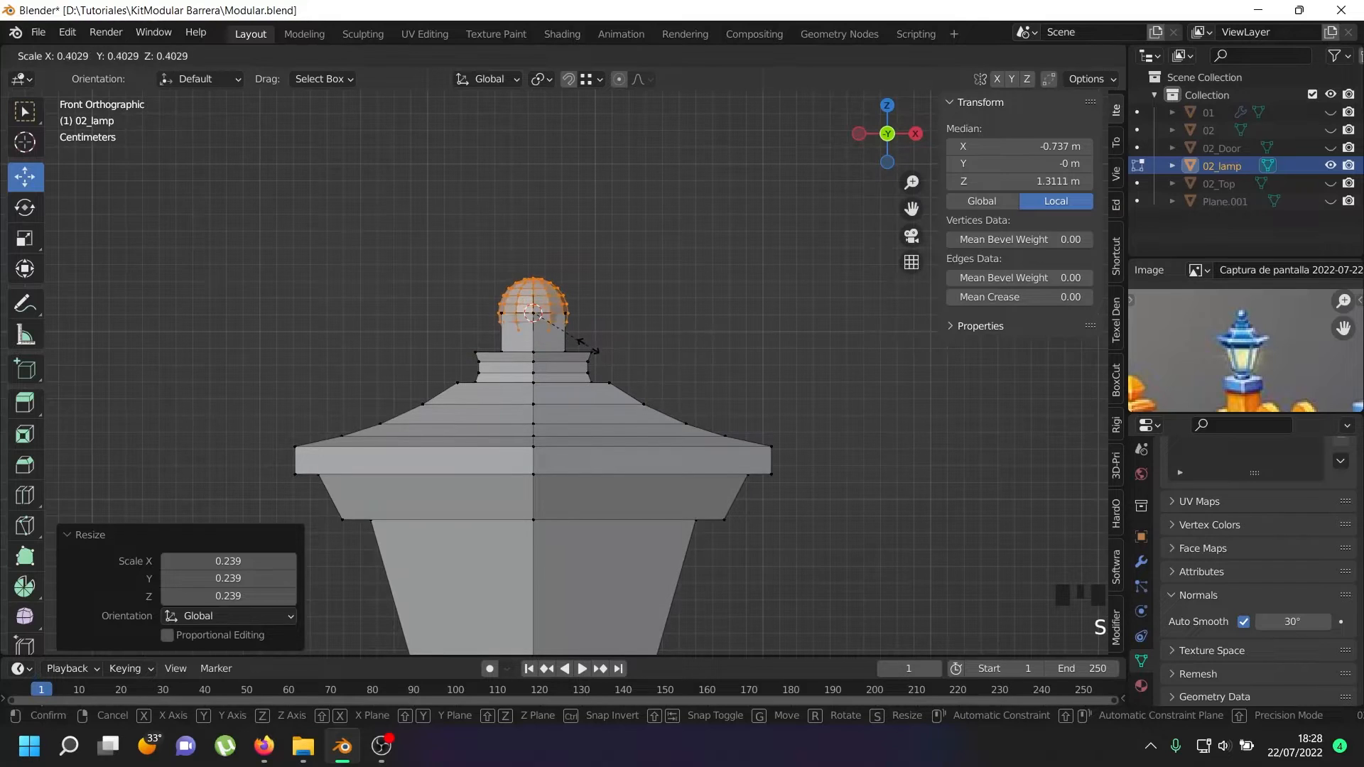
click(566, 308)
- Raise the sphere 0.01716 m along Z and enlarge it by about 1.495 to form the finial ball
scroll(566, 308, up, 3)
drag(533, 270, 533, 239)
key(s)
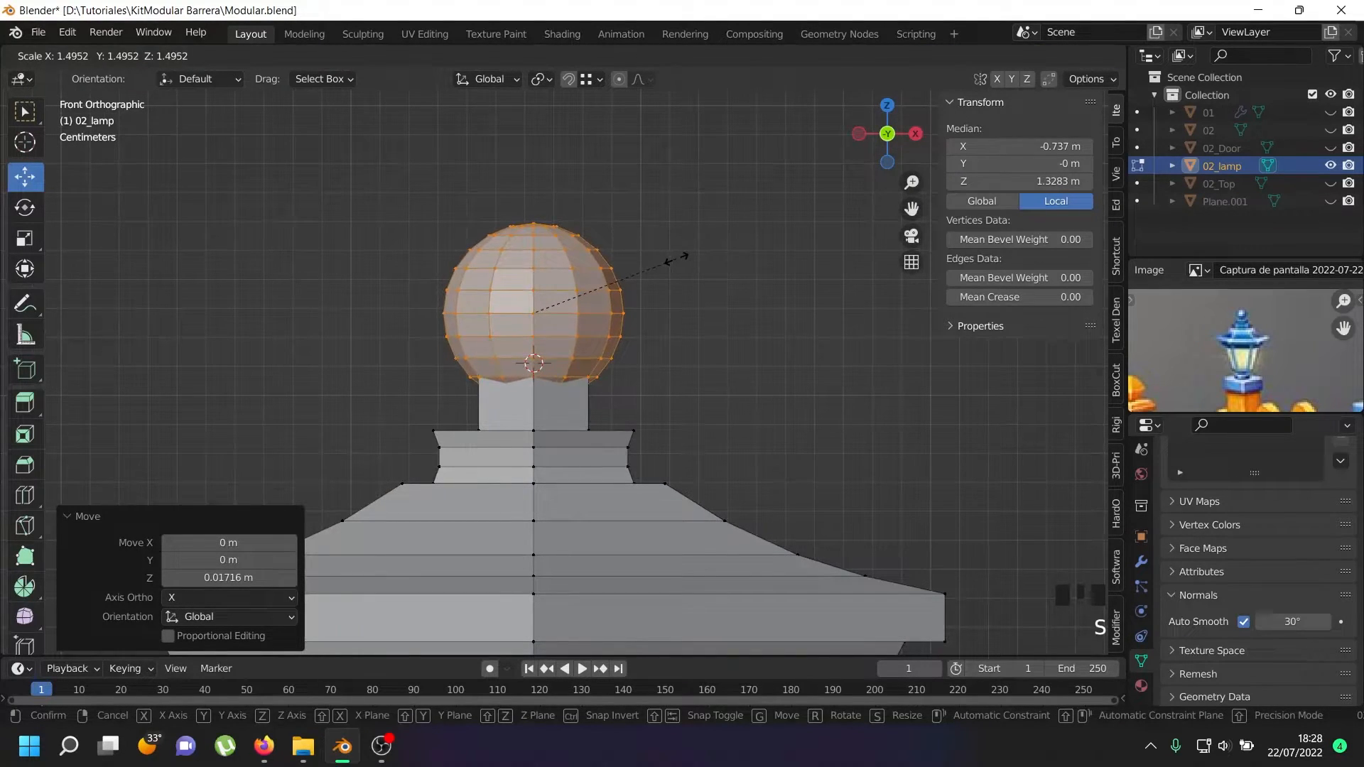
click(676, 260)
scroll(639, 273, down, 4)
key(Tab)
scroll(619, 412, down, 4)
middle_drag(620, 412, 633, 378)
- Select the lantern body's ring of six side faces and inset each one individually by about 0.0057 m
key(Tab)
scroll(633, 378, up, 6)
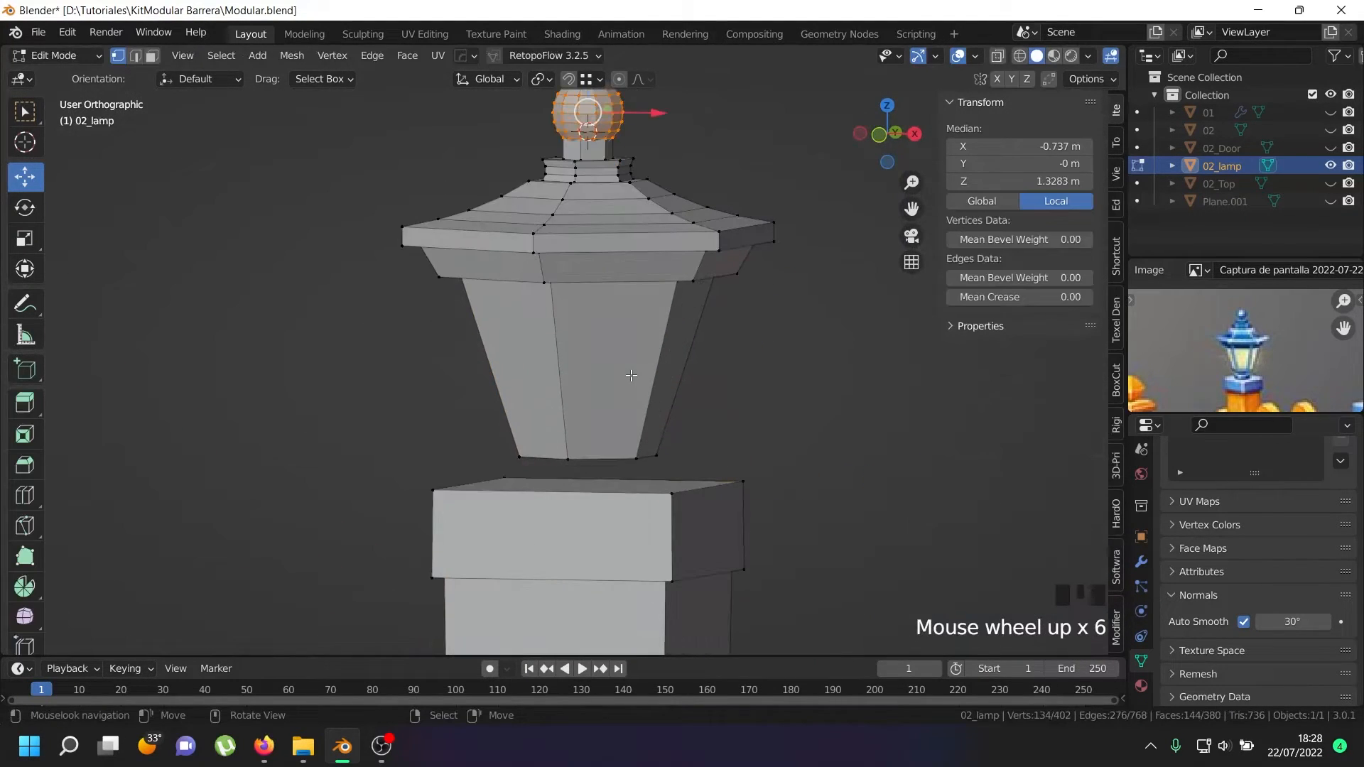
click(152, 56)
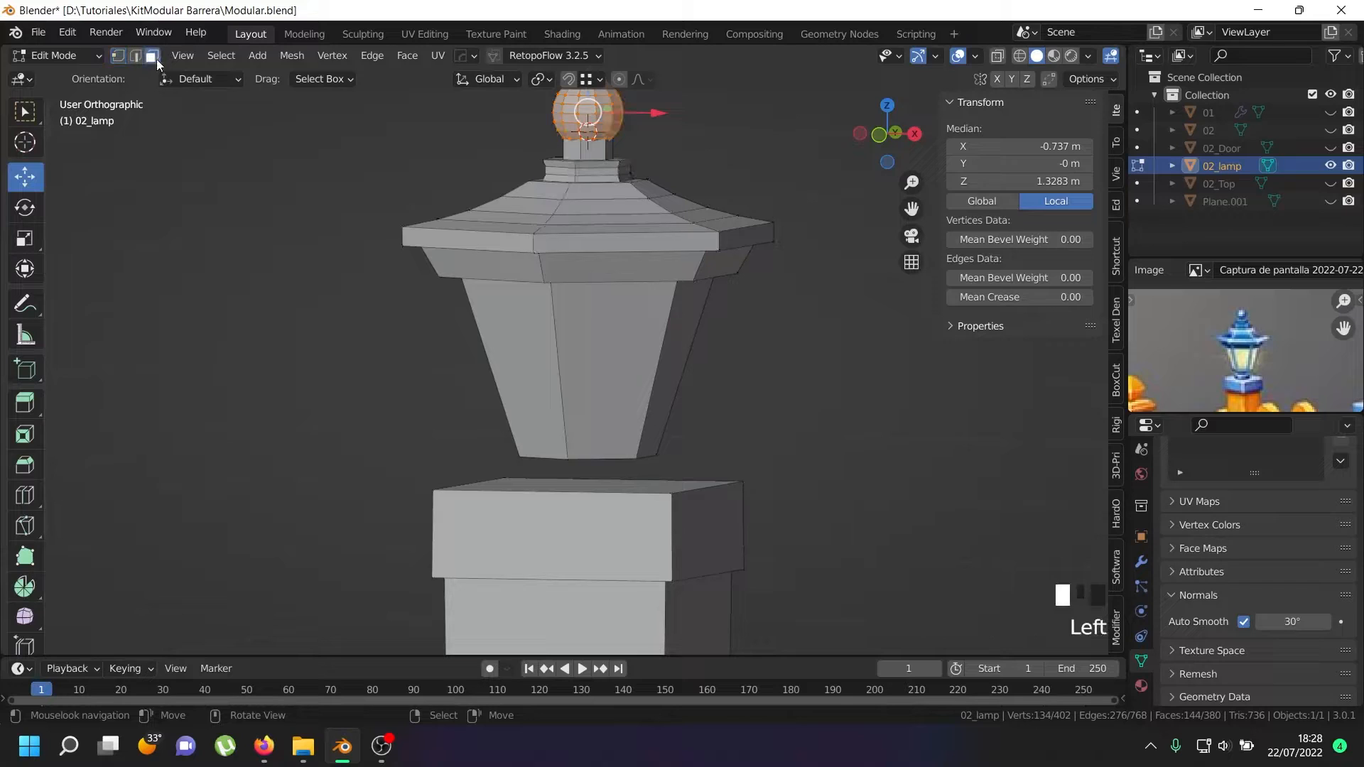
right_click(578, 331)
middle_drag(492, 352, 511, 355)
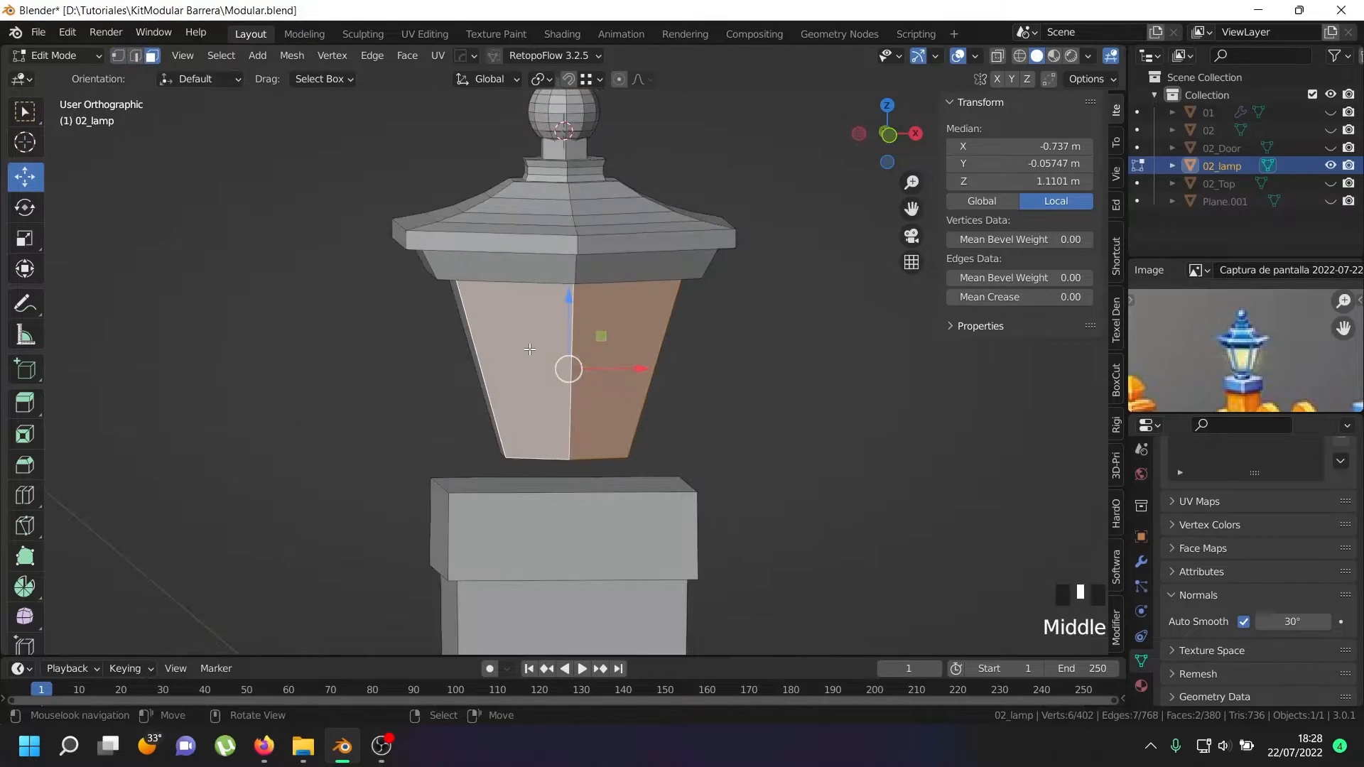
scroll(557, 341, up, 2)
right_click(558, 334)
alt+shift+right_click(558, 332)
alt+shift+right_click(557, 331)
alt+shift+right_click(558, 331)
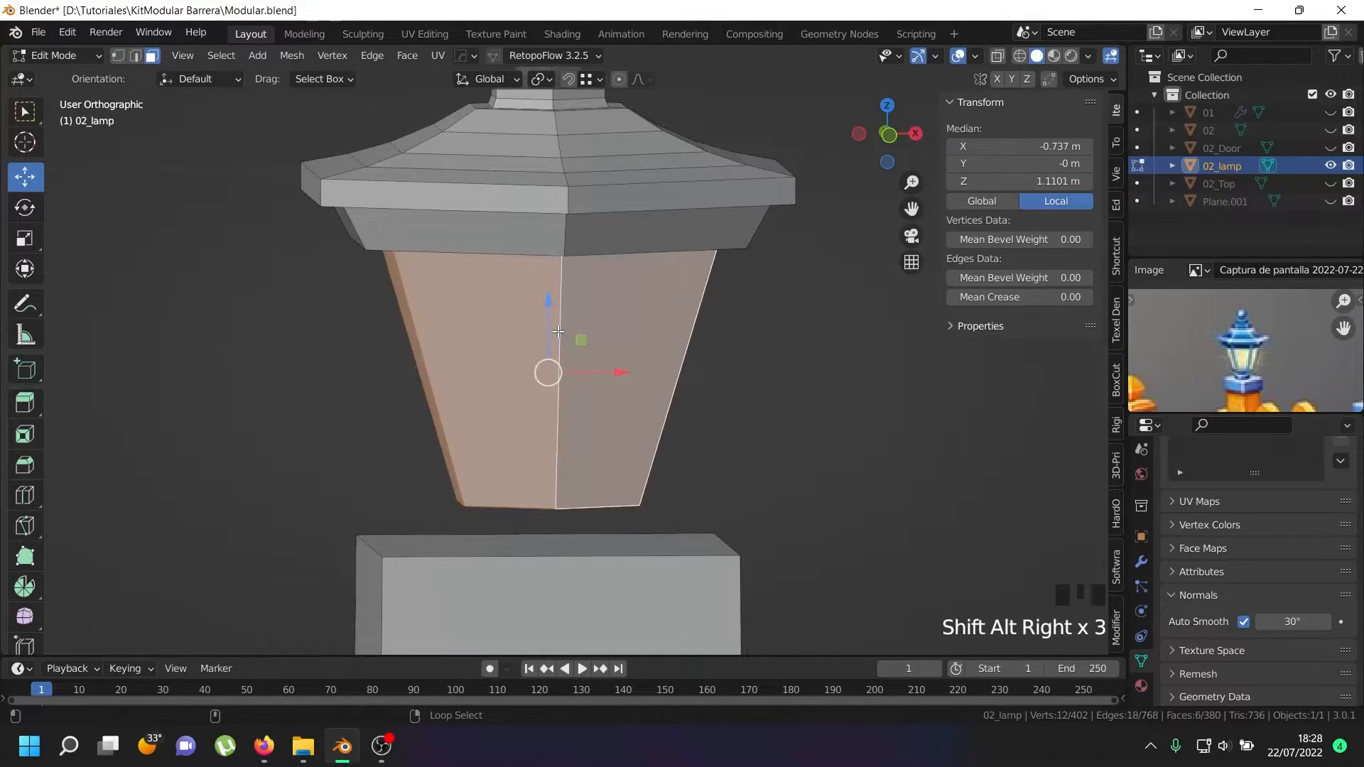
middle_drag(634, 353, 781, 391)
scroll(781, 392, up, 1)
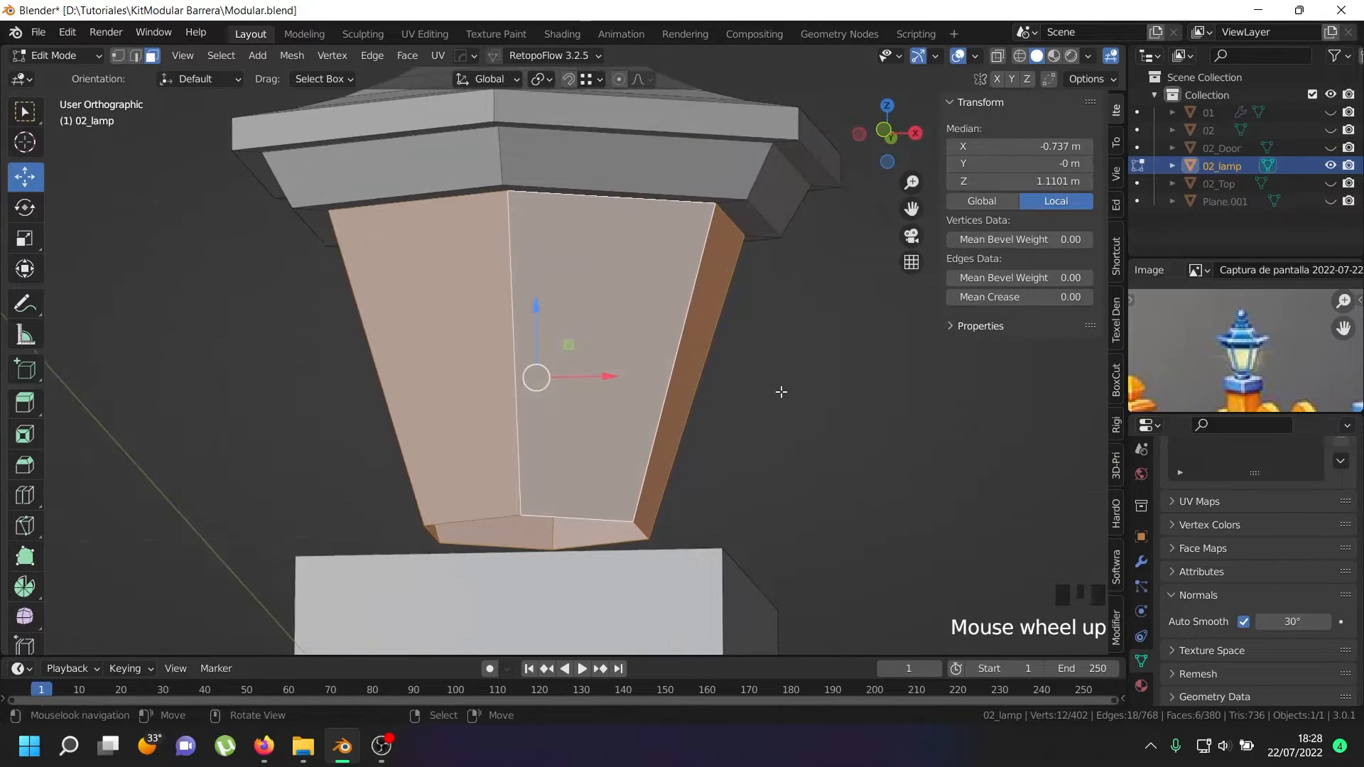
key(i)
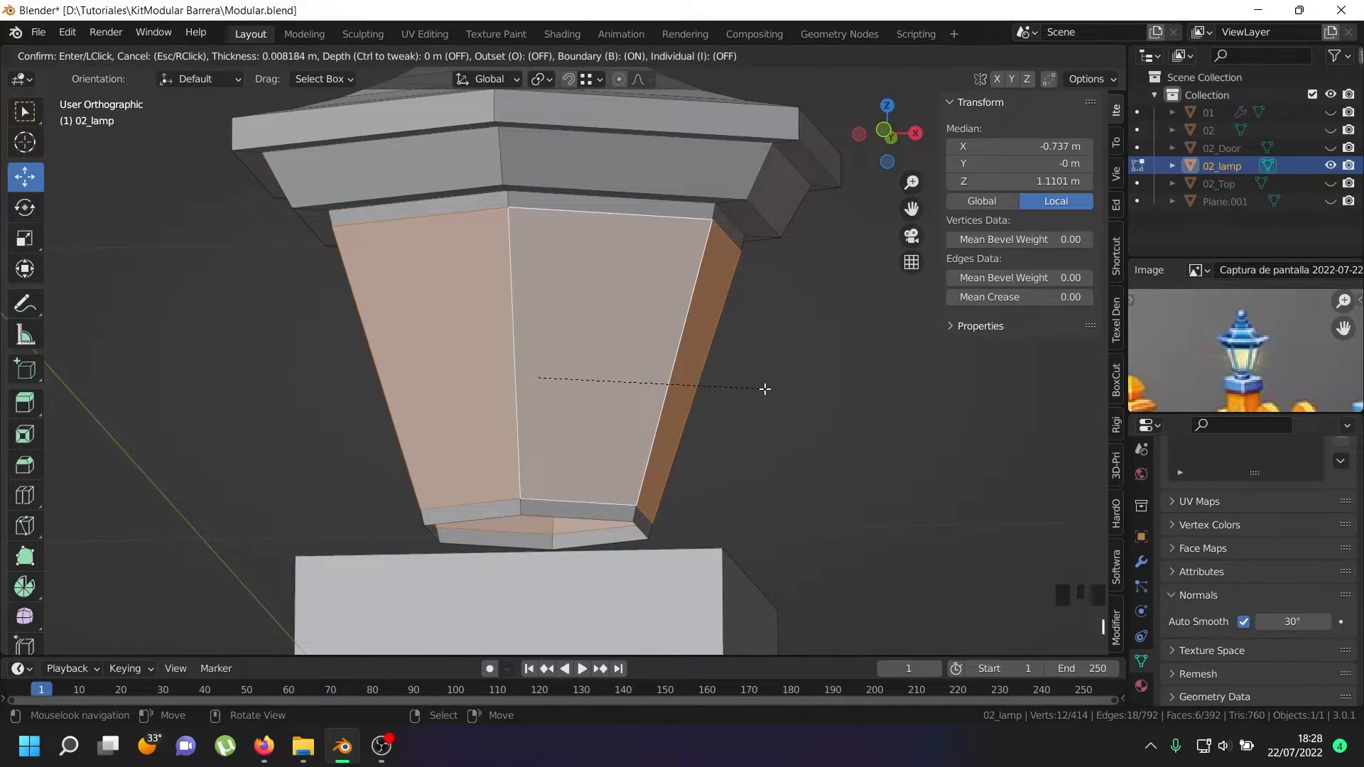
key(i)
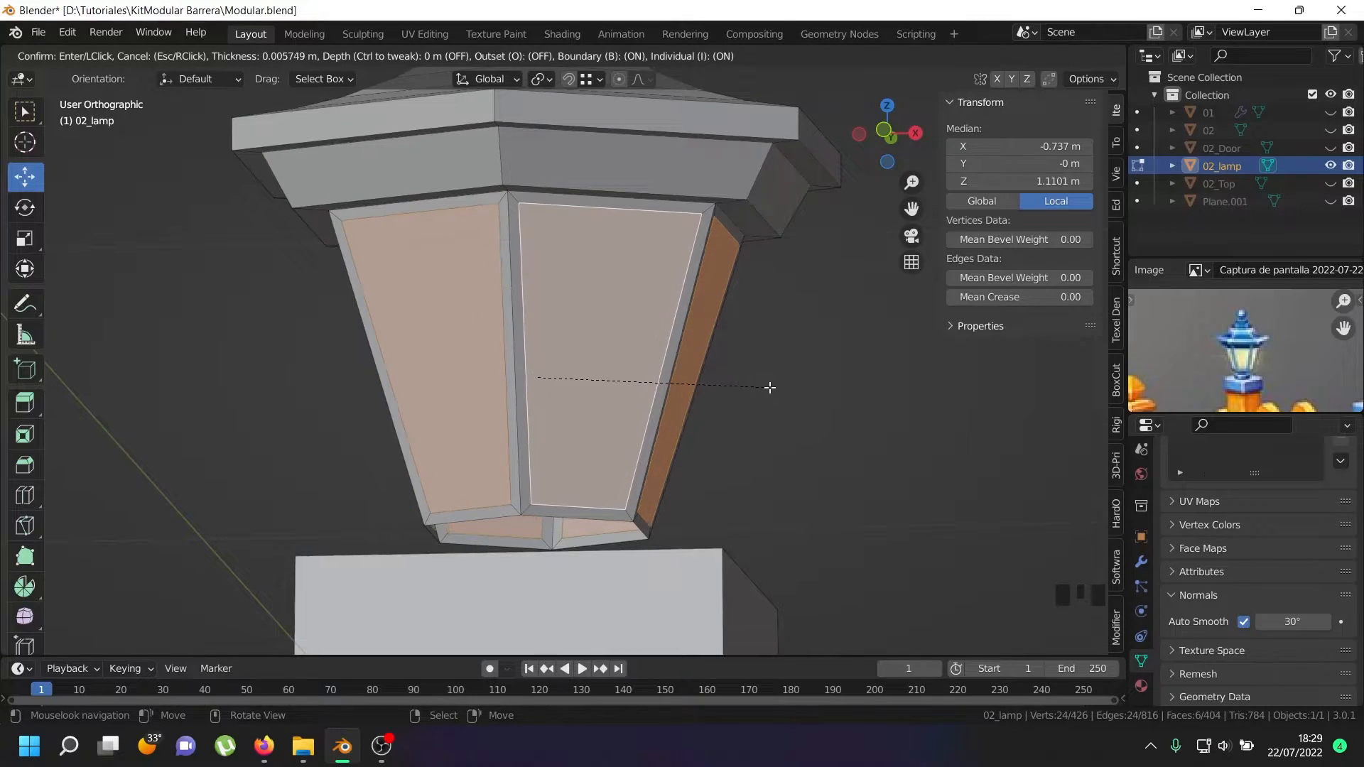
click(769, 387)
- Extrude the six inset pane faces in place and recess them inward along their normals with Shrink/Fatten
scroll(727, 385, up, 2)
key(e)
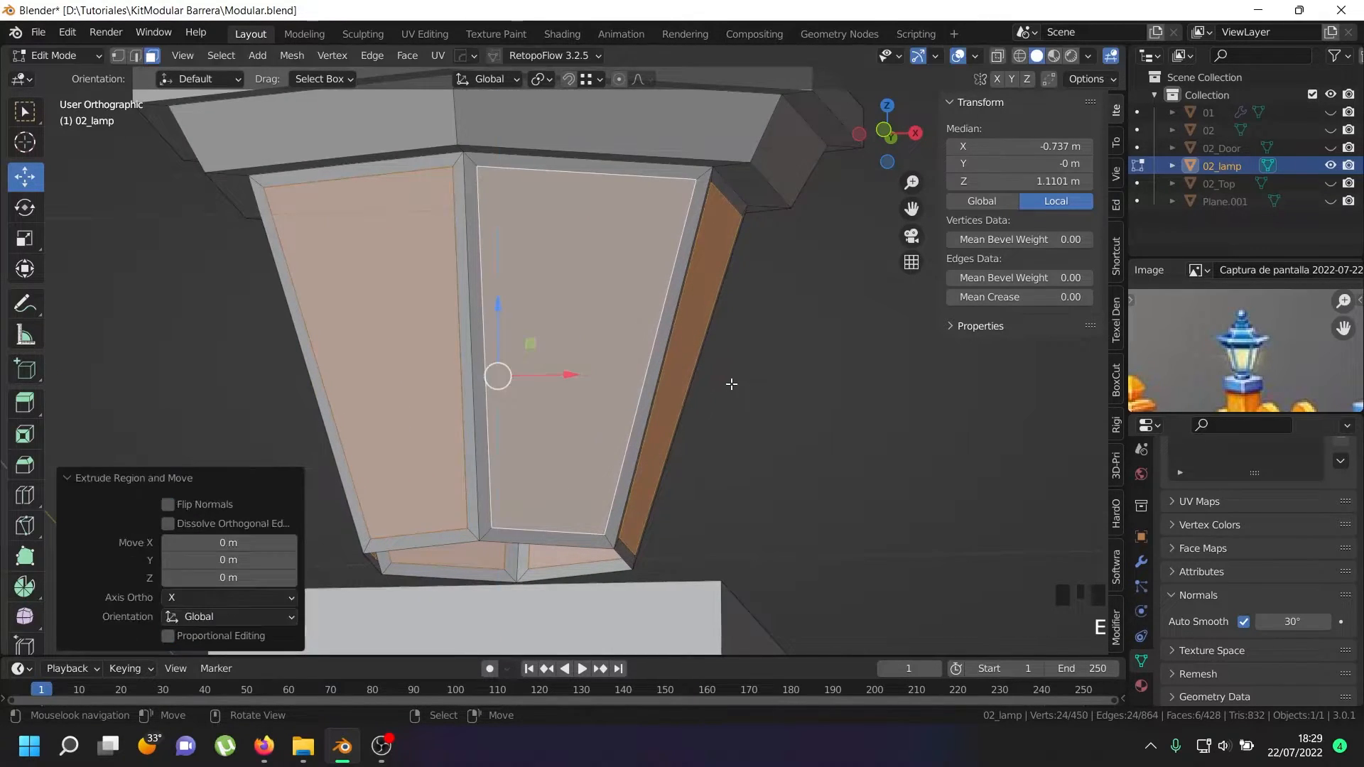
key(alt+s)
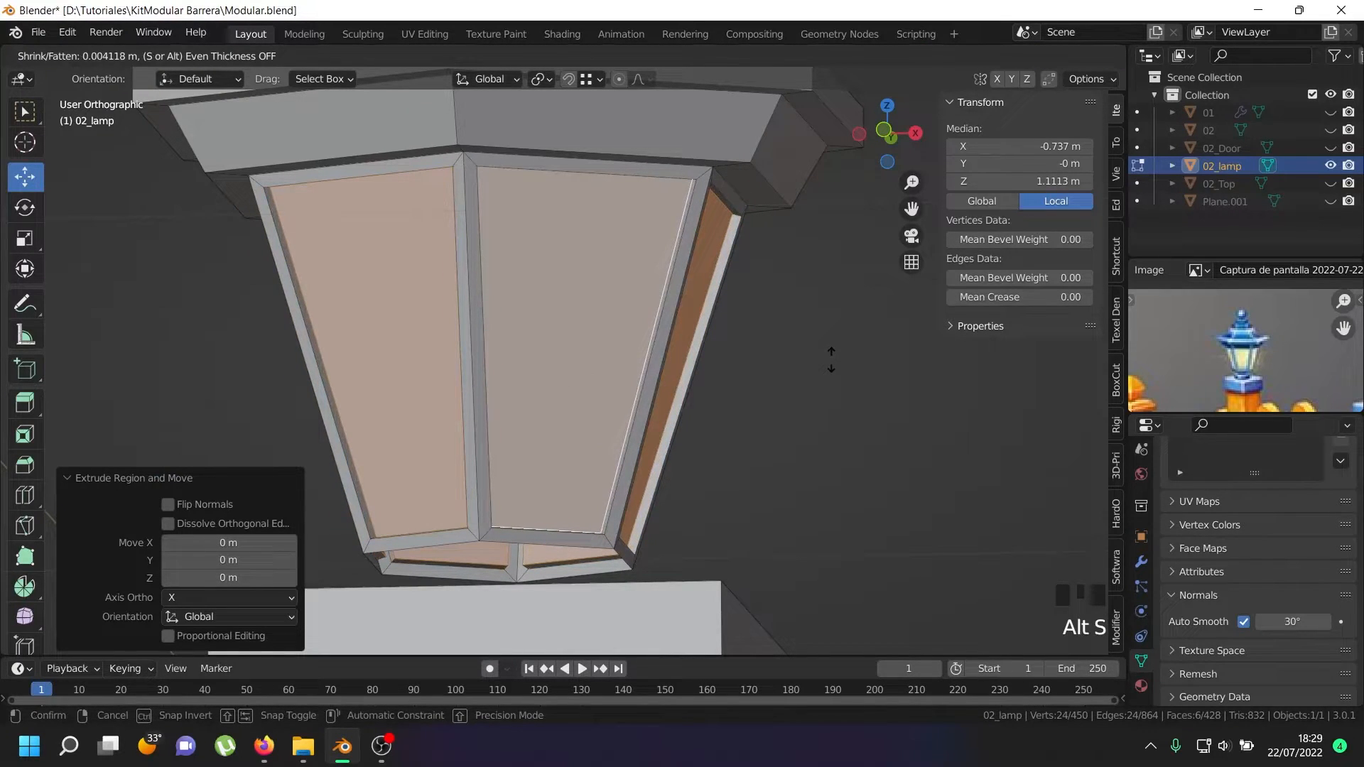
click(831, 358)
scroll(676, 351, down, 4)
key(Tab)
middle_drag(615, 341, 593, 433)
- Reveal the hidden six-sided base ring beneath the lantern body
key(Tab)
scroll(589, 448, up, 2)
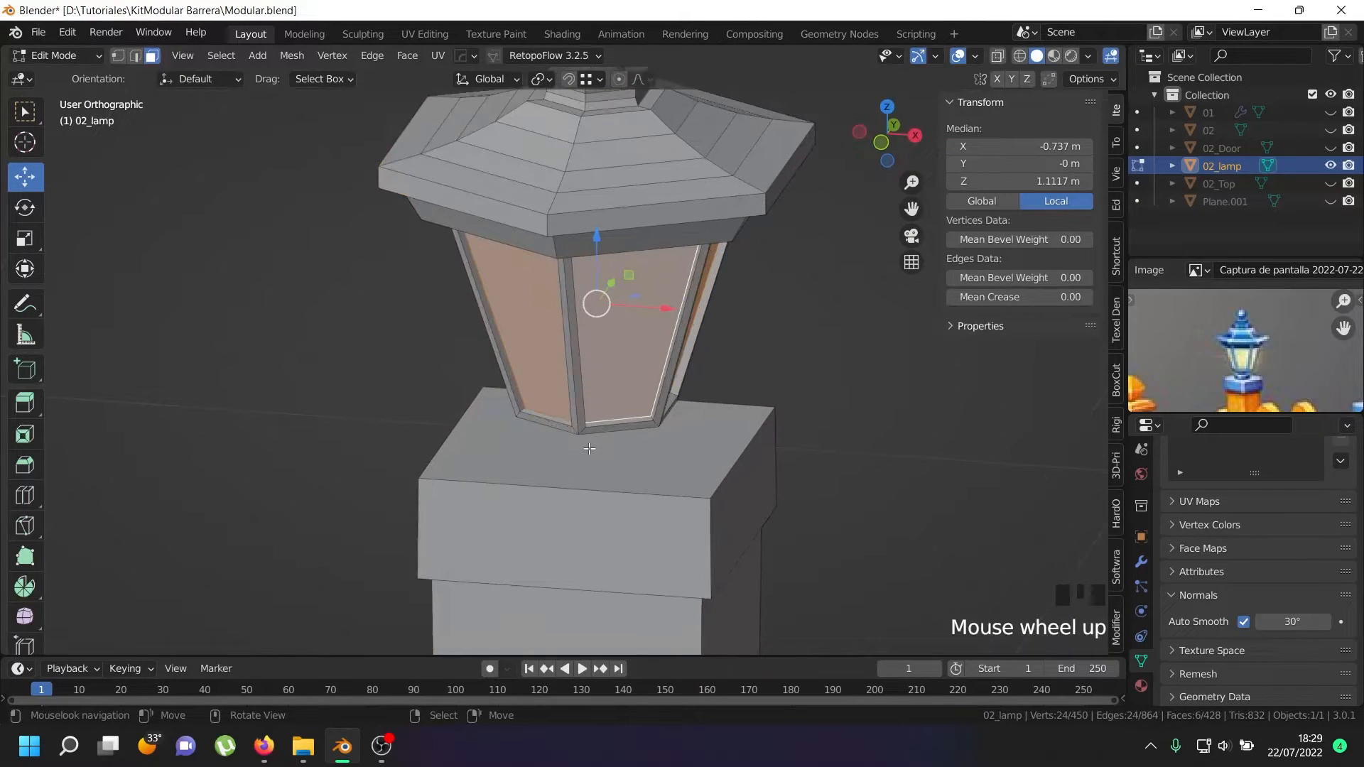
alt+right_click(589, 448)
right_click(580, 449)
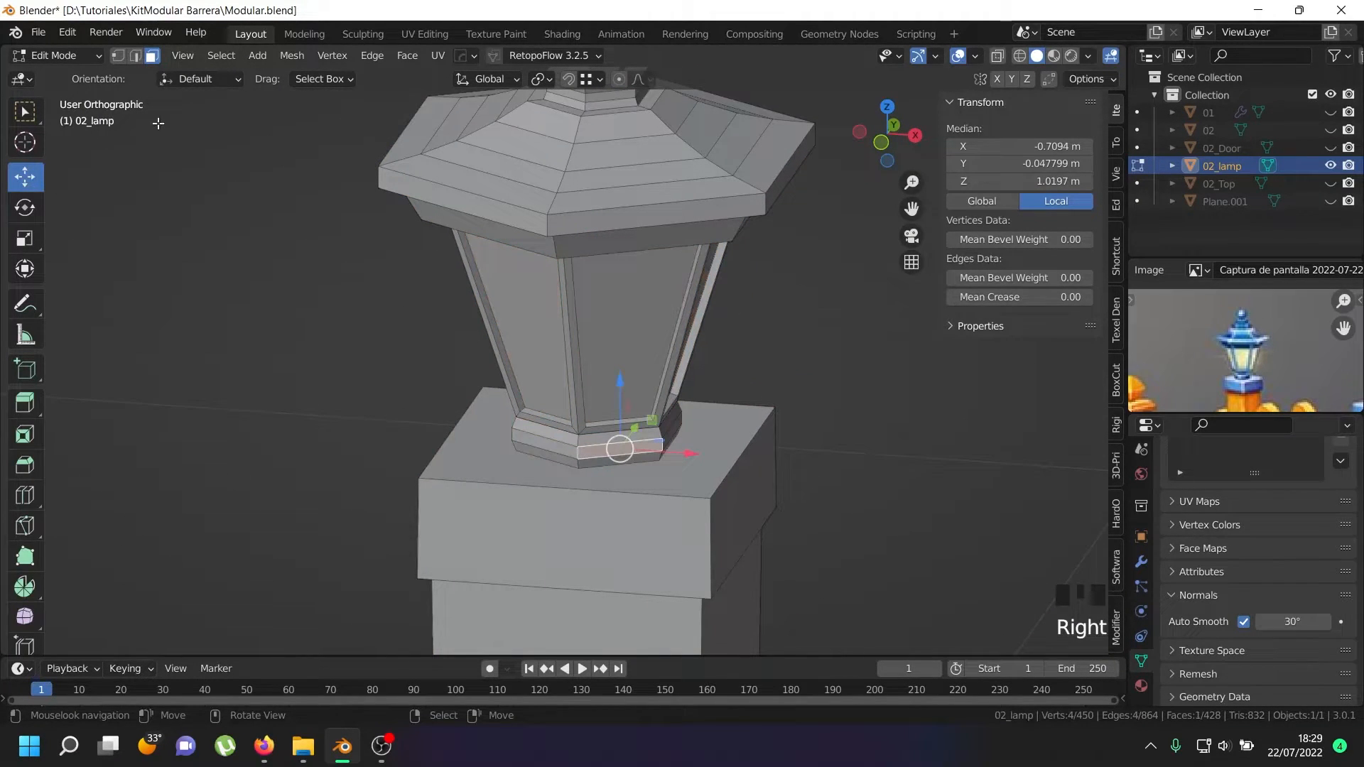
- Select the vertical corner edges all around the base ring and bevel them with three segments to round the ring
click(135, 55)
right_click(574, 455)
right_click(577, 453)
alt+shift+right_click(604, 458)
scroll(606, 458, up, 3)
alt+shift+right_click(703, 436)
key(ctrl+z)
alt+shift+right_click(702, 435)
middle_drag(702, 434, 540, 492)
alt+shift+right_click(576, 454)
alt+shift+right_click(417, 505)
middle_drag(416, 505, 489, 537)
alt+shift+right_click(457, 519)
alt+shift+right_click(495, 535)
key(ctrl+b)
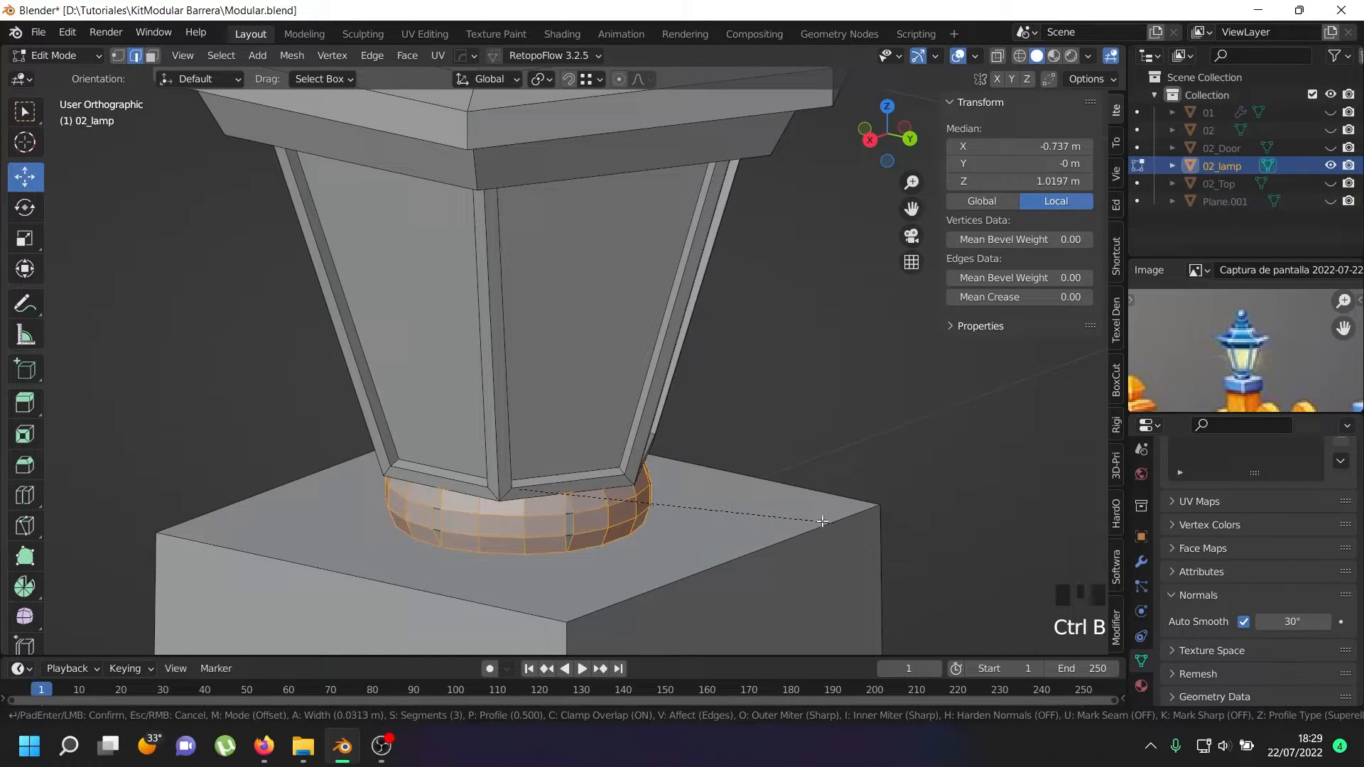
click(900, 516)
- Select the whole linked base ring and apply LoopTools Circle to it
middle_drag(901, 516, 533, 515)
key(l)
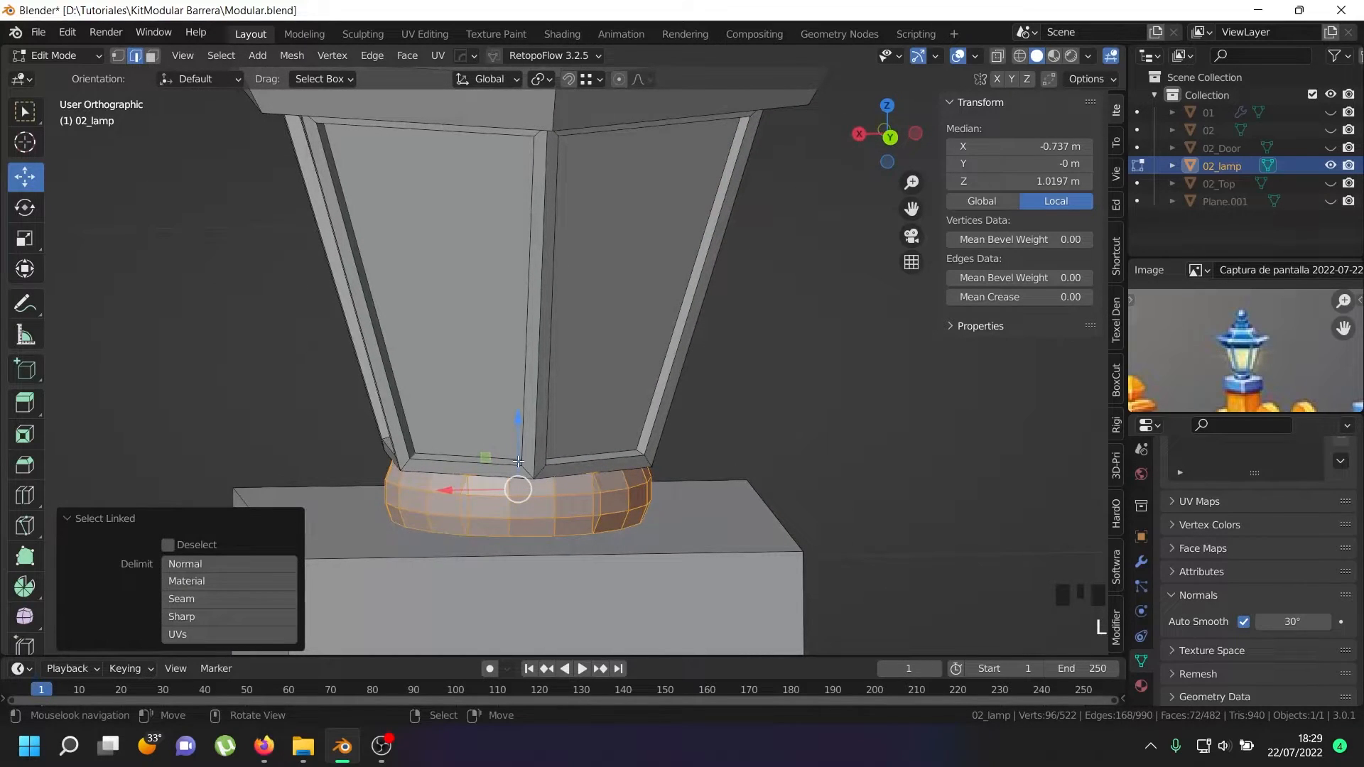
key(w)
mouse_move(509, 138)
click(617, 155)
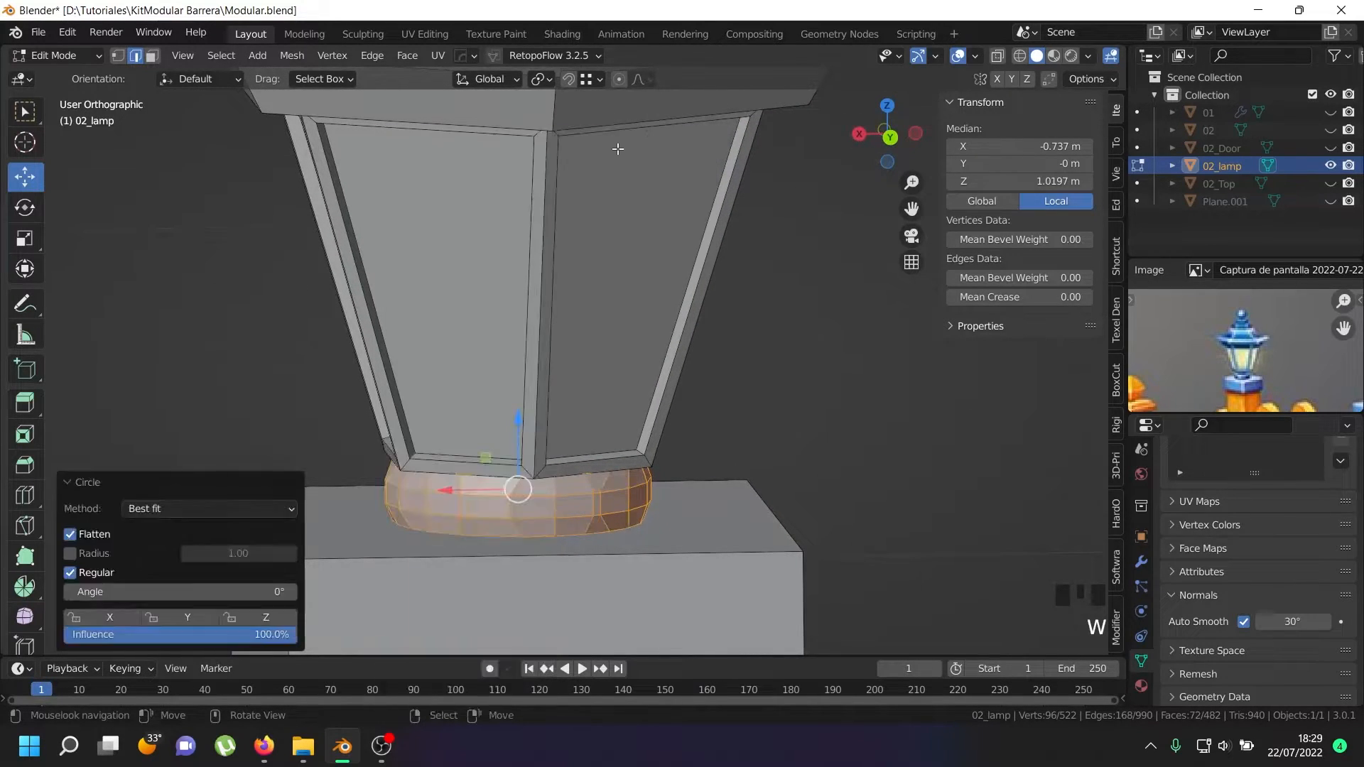
- Select the four horizontal edge loops around the base ring and apply LoopTools Circle to them
click(118, 56)
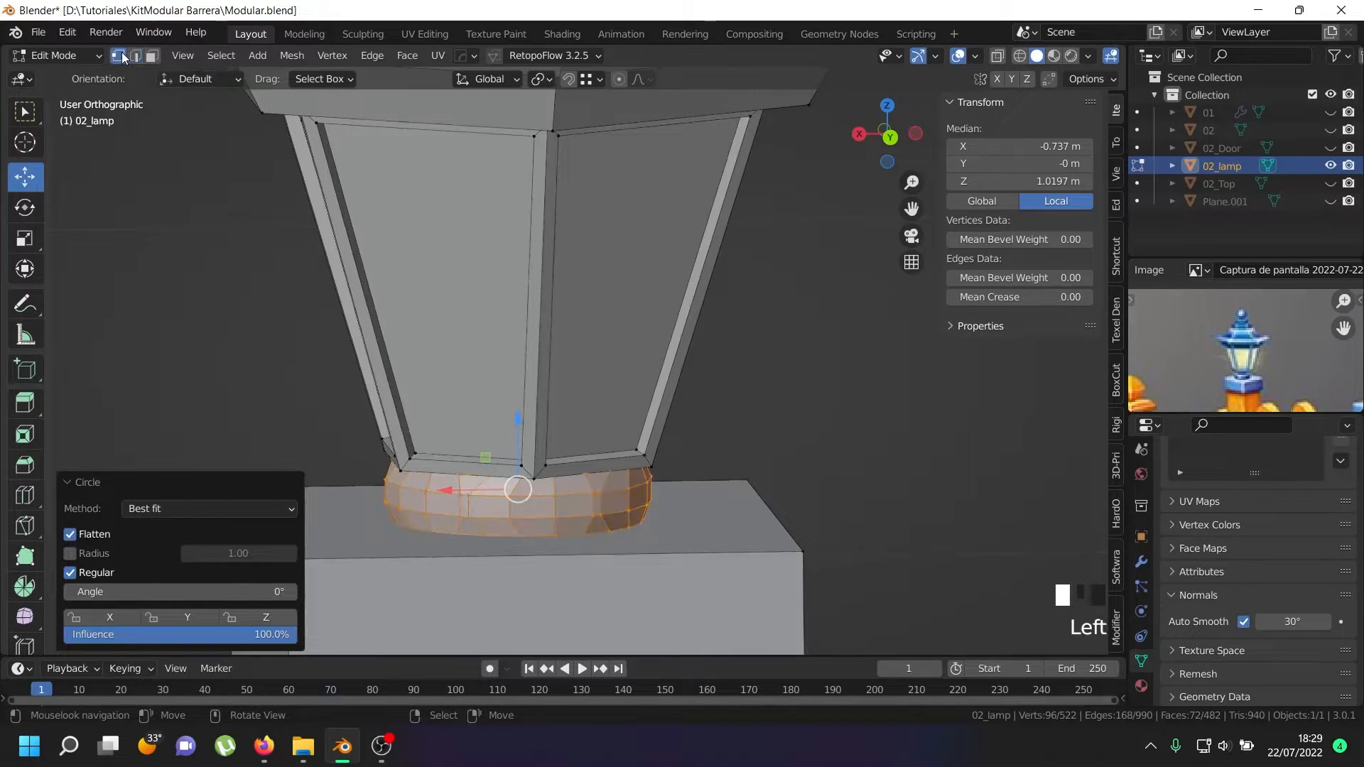
key(z)
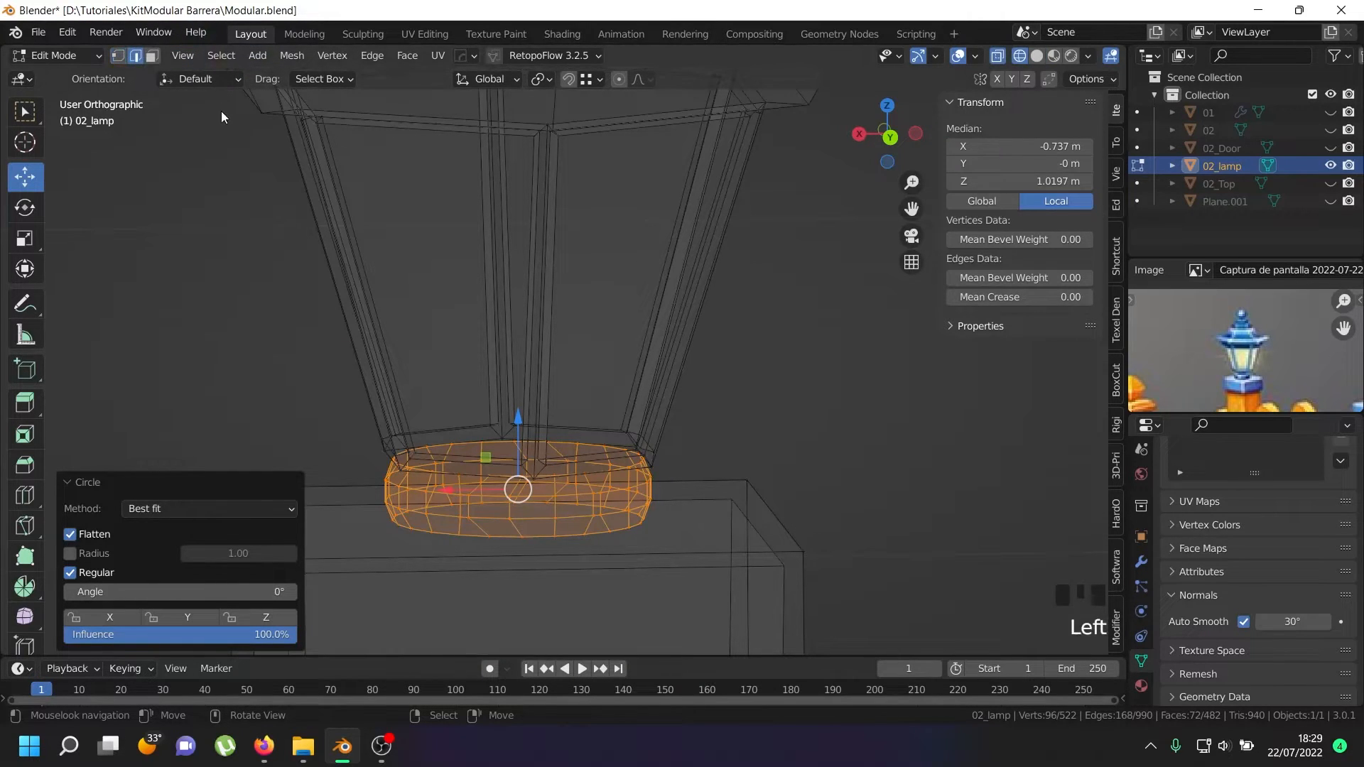
right_click(529, 474)
key(z)
scroll(534, 488, up, 3)
scroll(533, 488, down, 1)
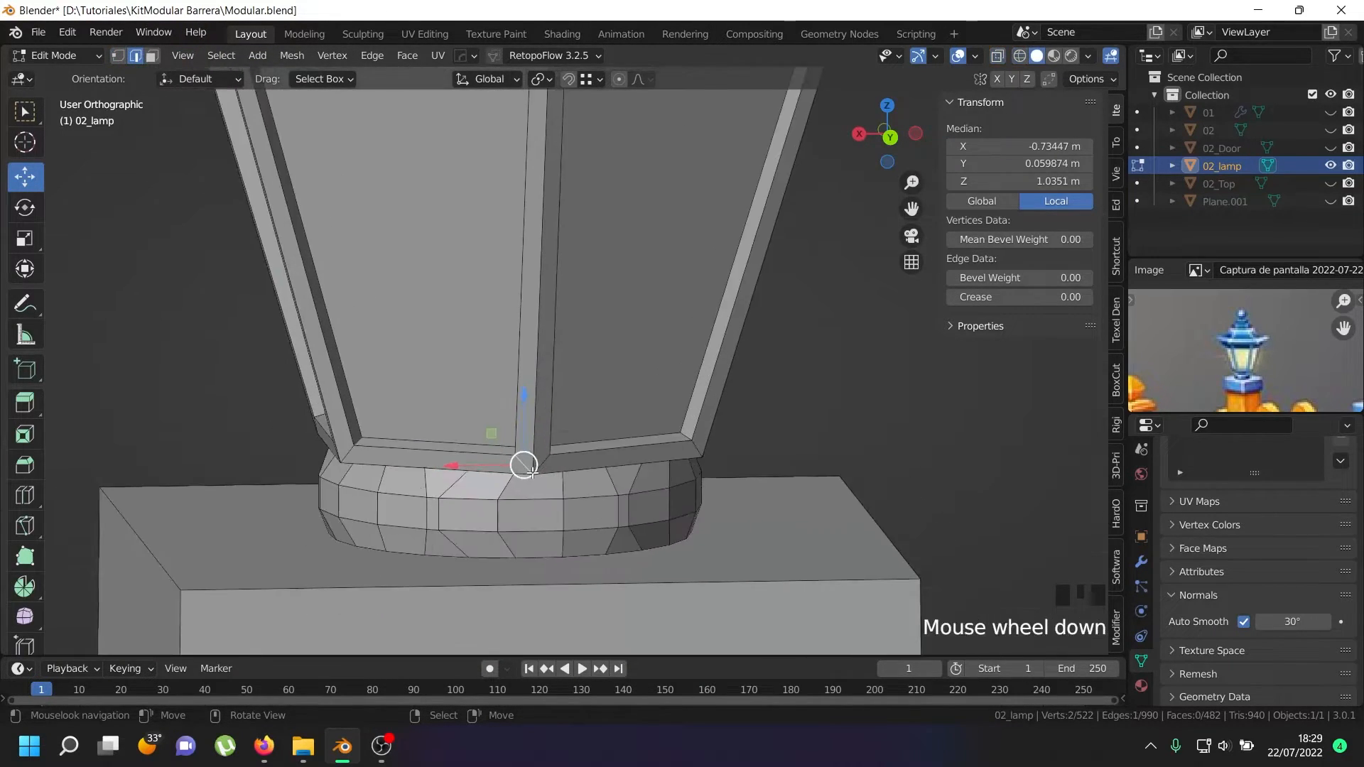
key(z)
key(Right)
key(Right)
key(Right)
key(Right)
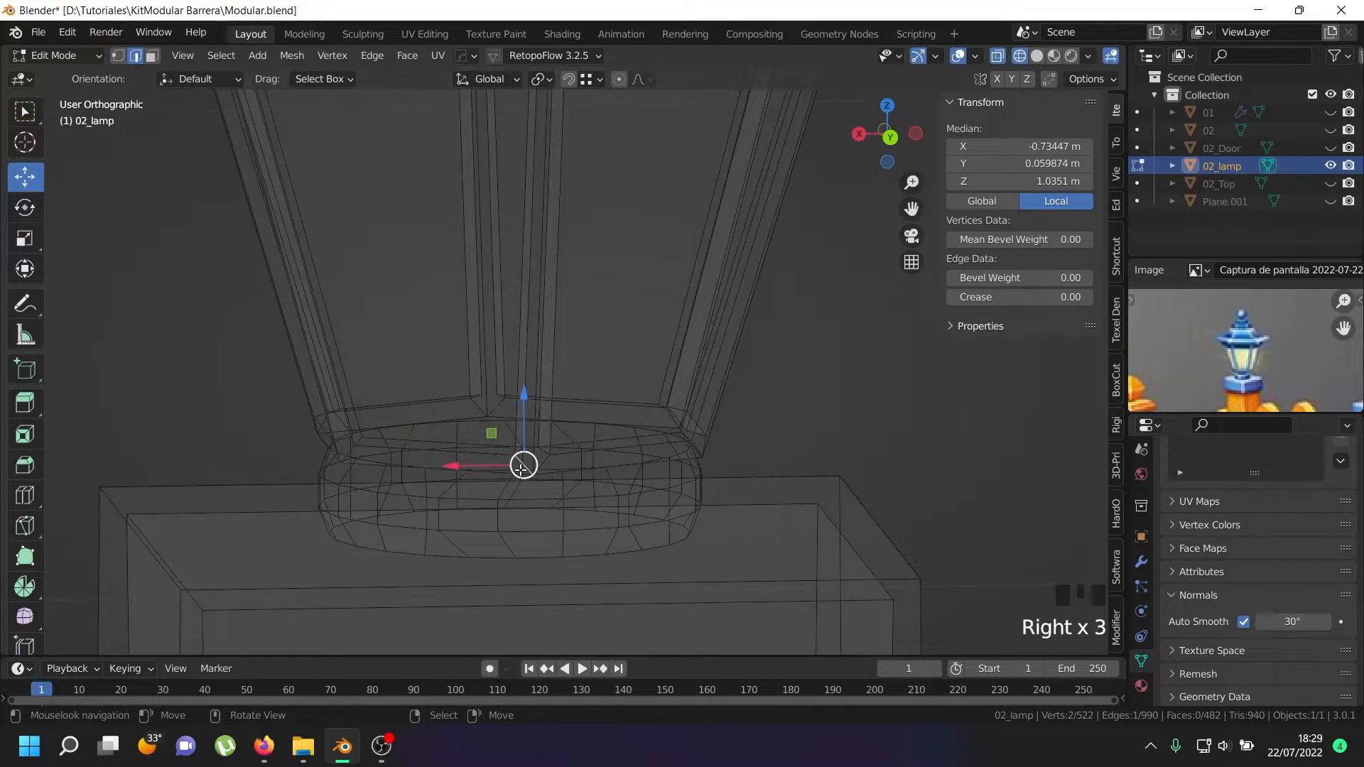
scroll(521, 470, up, 4)
alt+shift+right_click(518, 465)
alt+shift+right_click(518, 465)
alt+shift+right_click(519, 465)
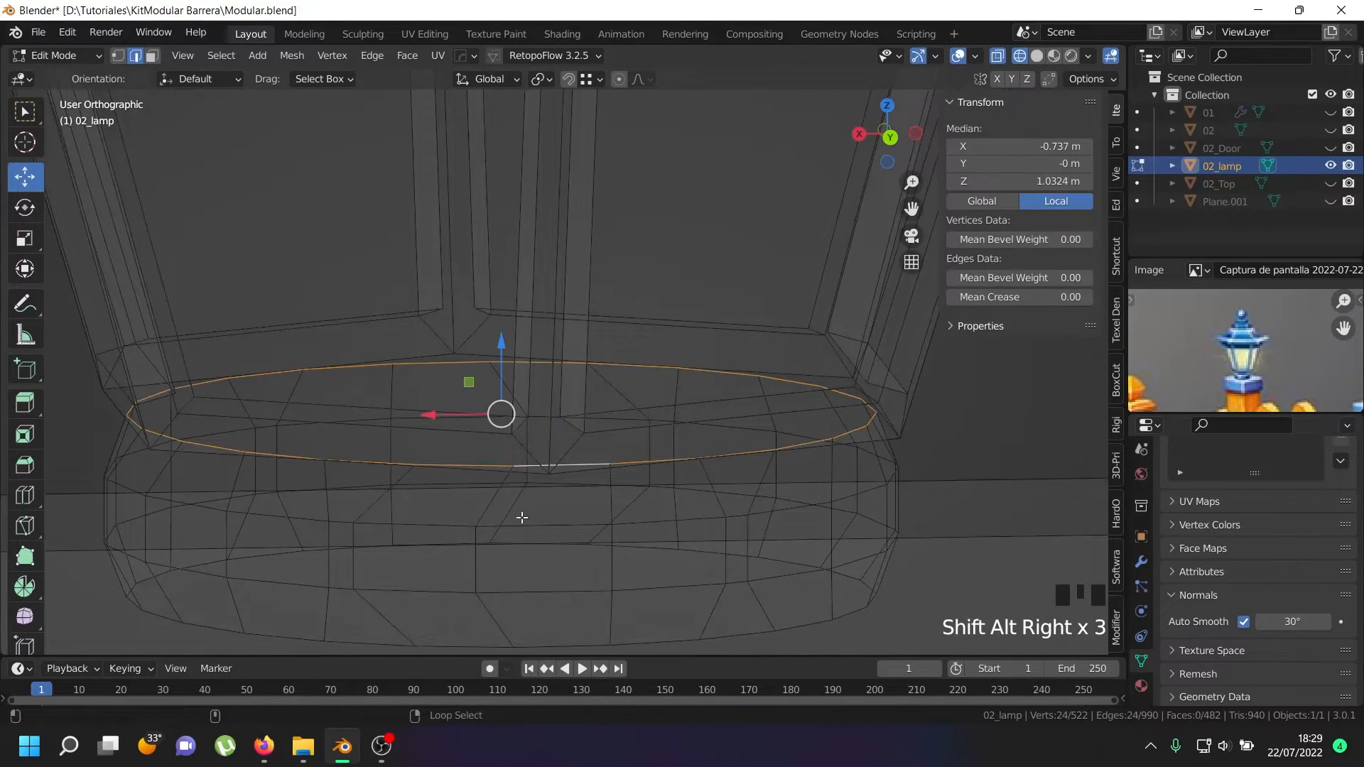
alt+shift+right_click(520, 519)
alt+shift+right_click(541, 595)
alt+shift+right_click(544, 632)
key(w)
mouse_move(493, 135)
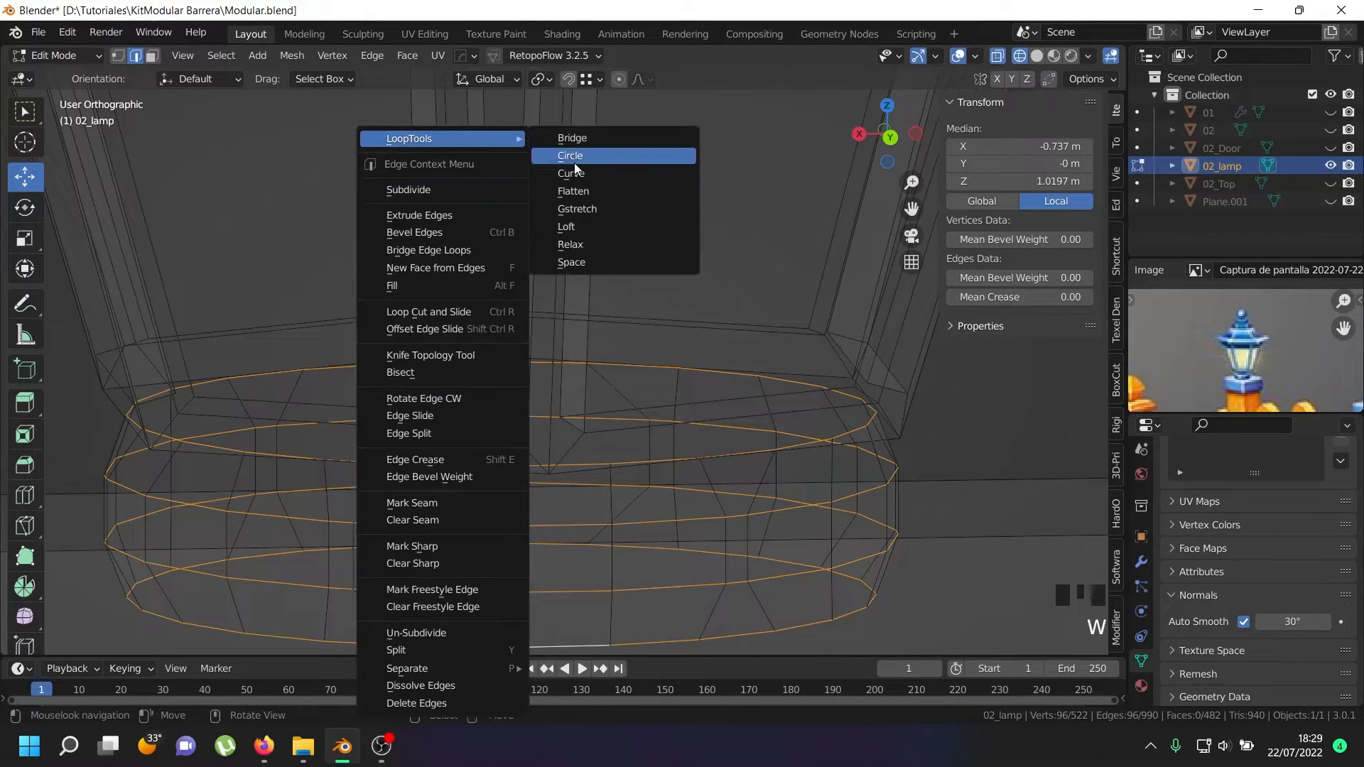
click(592, 153)
scroll(498, 232, down, 5)
key(z)
mouse_move(576, 273)
middle_down()
mouse_move(733, 287)
mouse_move(755, 259)
mouse_move(710, 283)
middle_up()
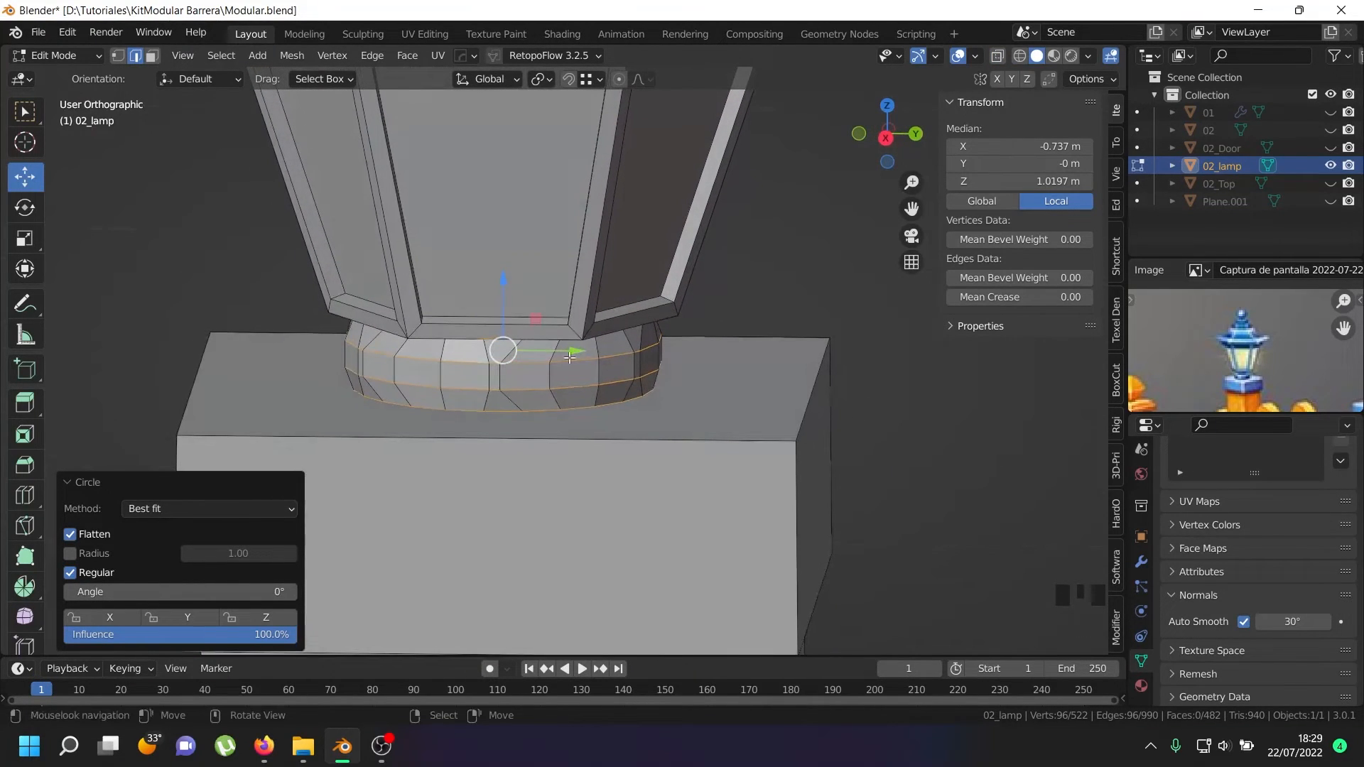
- Duplicate the base ring's bottom edge loop in place and delete the vertices of the original linked ring
right_click(516, 382)
alt+shift+right_click(501, 398)
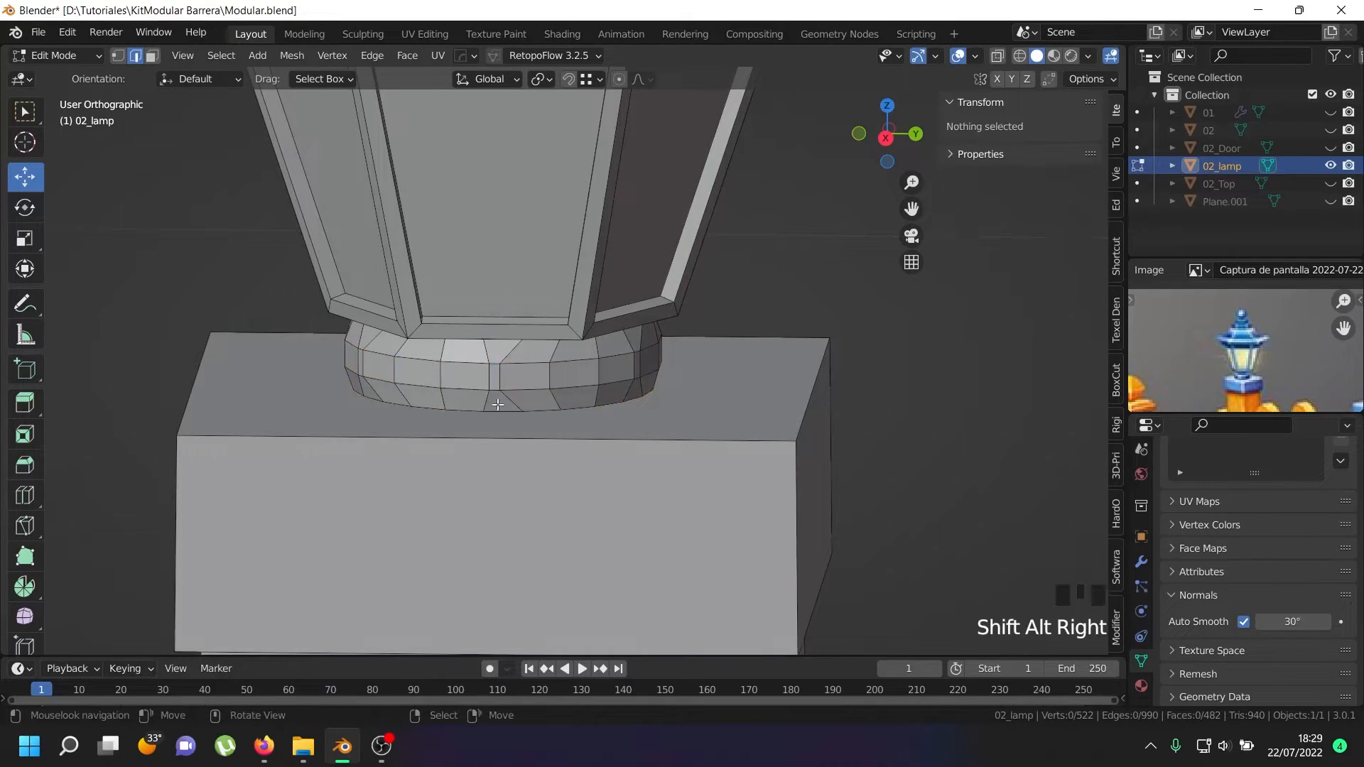
alt+shift+right_click(499, 395)
alt+shift+right_click(502, 387)
key(shift+d)
right_click(498, 387)
right_click(515, 366)
key(l)
key(x)
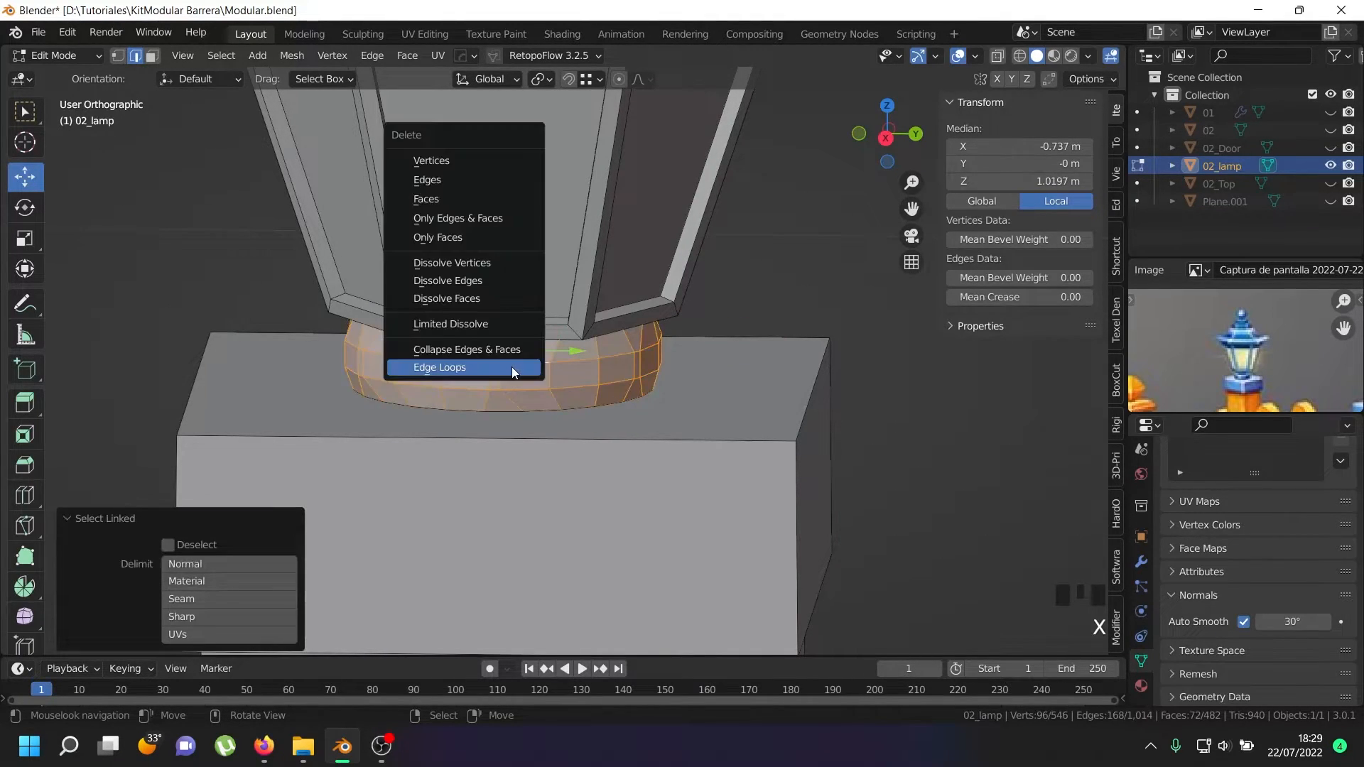
click(472, 152)
- Select the remaining circular loop on top of the post and scale it up to about 1.12
right_click(487, 411)
alt+shift+right_click(487, 411)
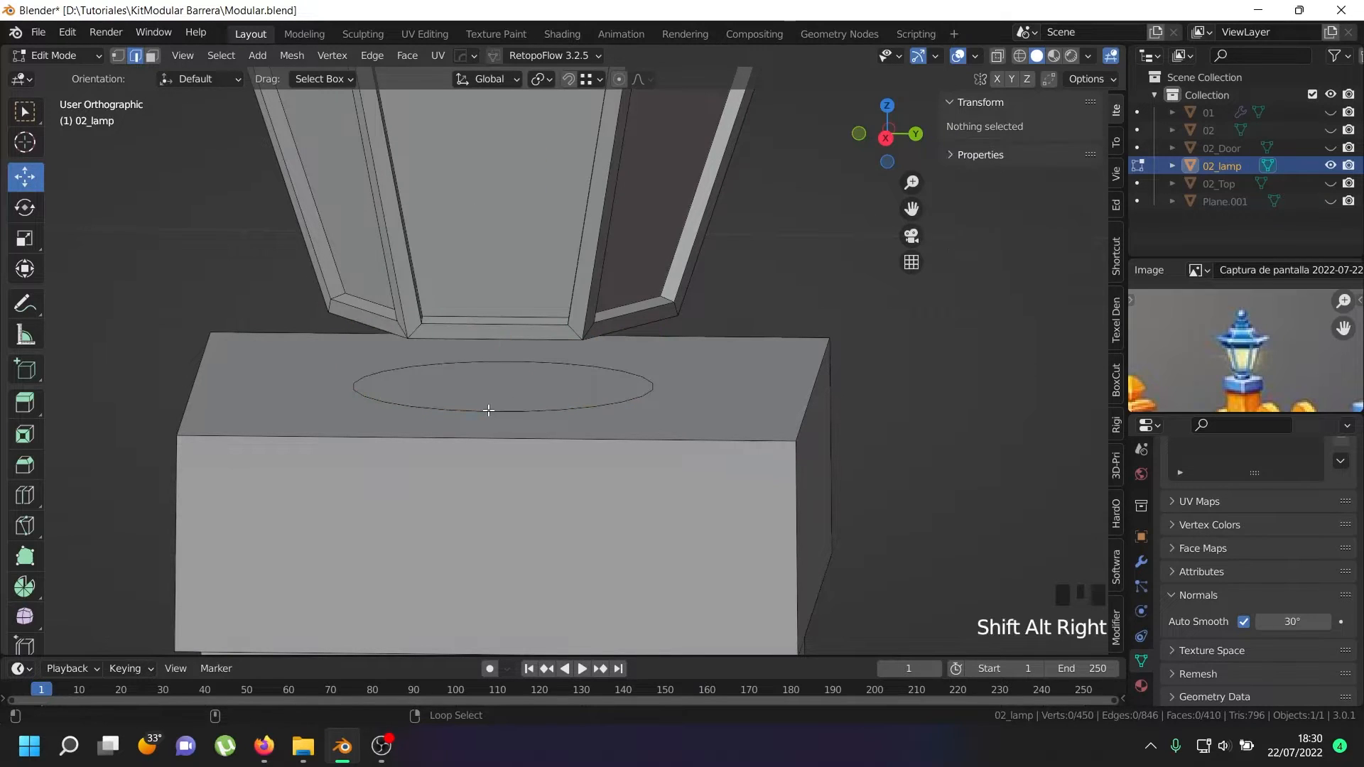
alt+shift+right_click(488, 411)
key(KP_1)
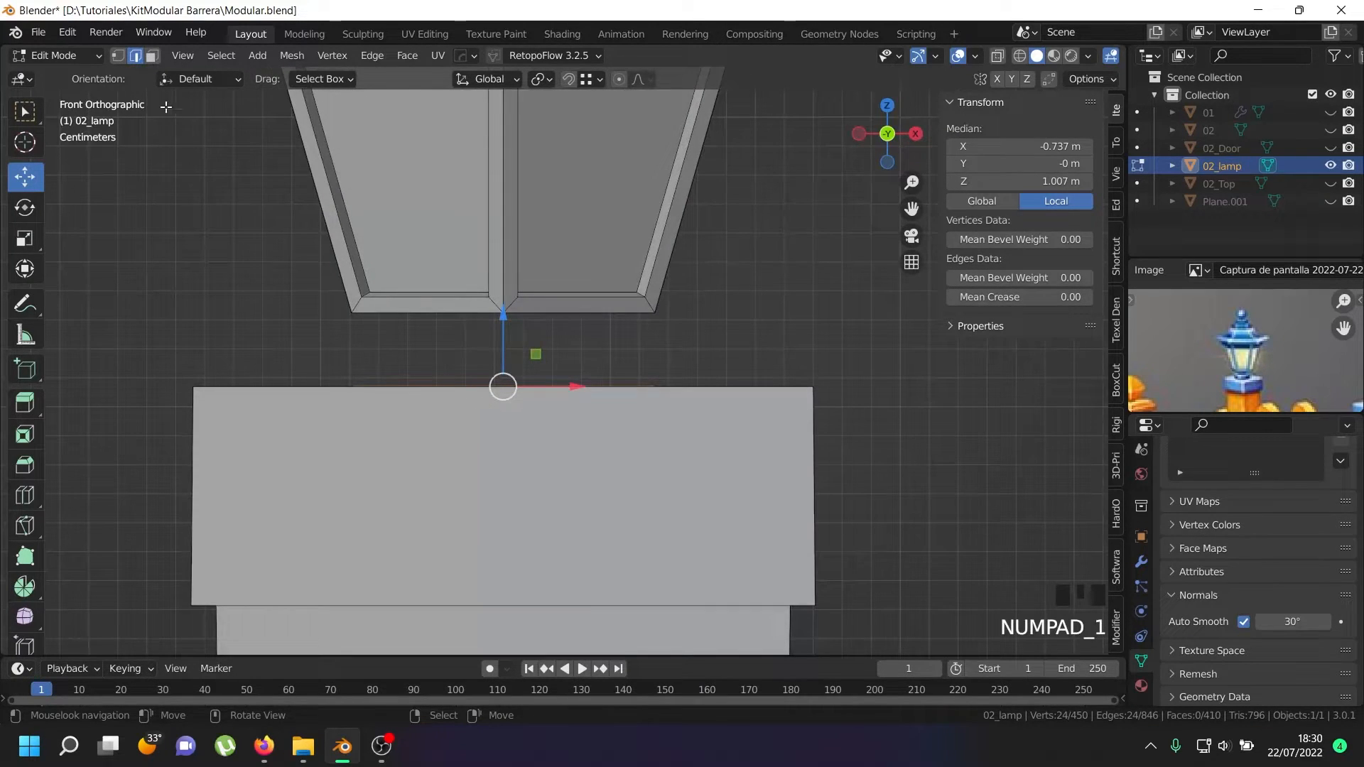
click(118, 55)
key(s)
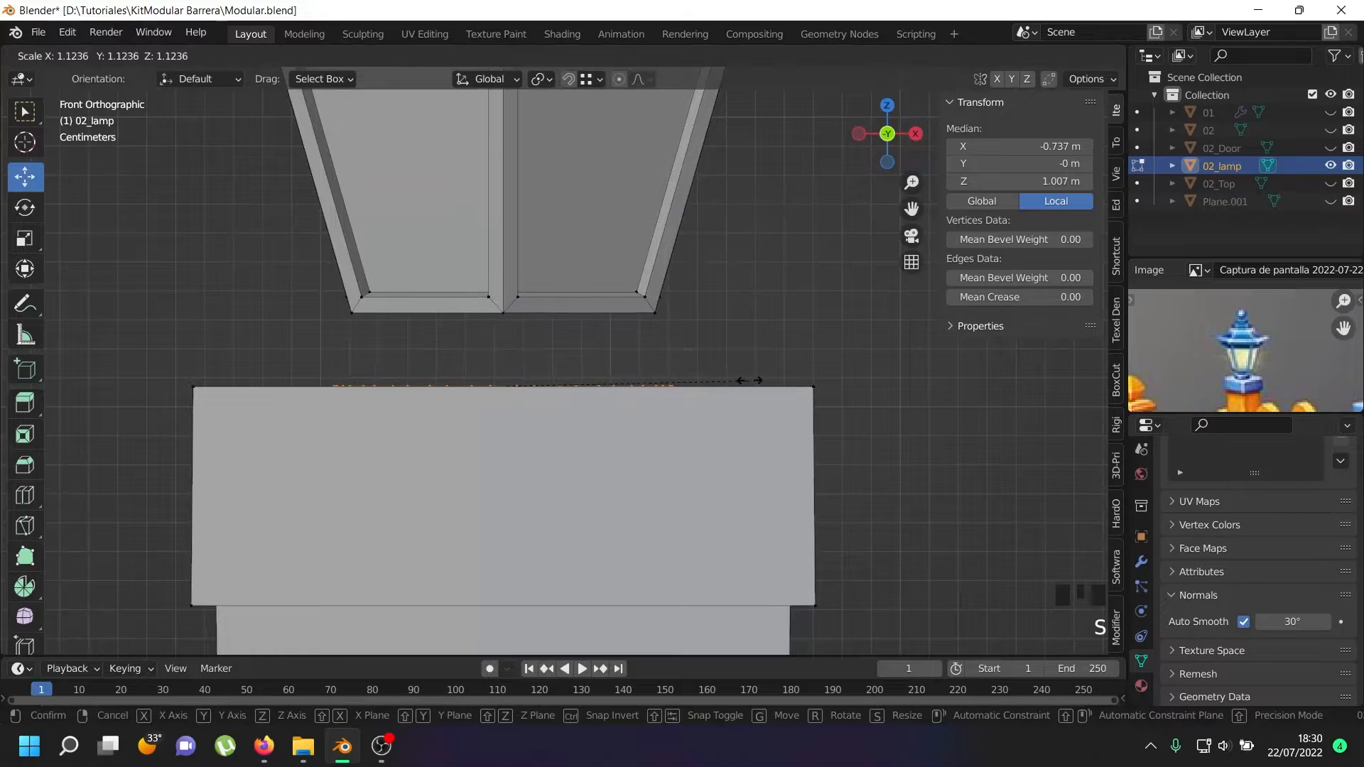
click(750, 381)
- Extrude the circular loop upward to the lantern's underside and add one centred loop cut around the new wall
key(e)
right_click(739, 369)
mouse_move(503, 321)
mouse_down()
mouse_move(485, 245)
mouse_move(502, 304)
mouse_up()
key(ctrl+r)
click(503, 305)
right_click(503, 306)
- Scale the middle loop of the base ring outward and bevel it with three segments
key(s)
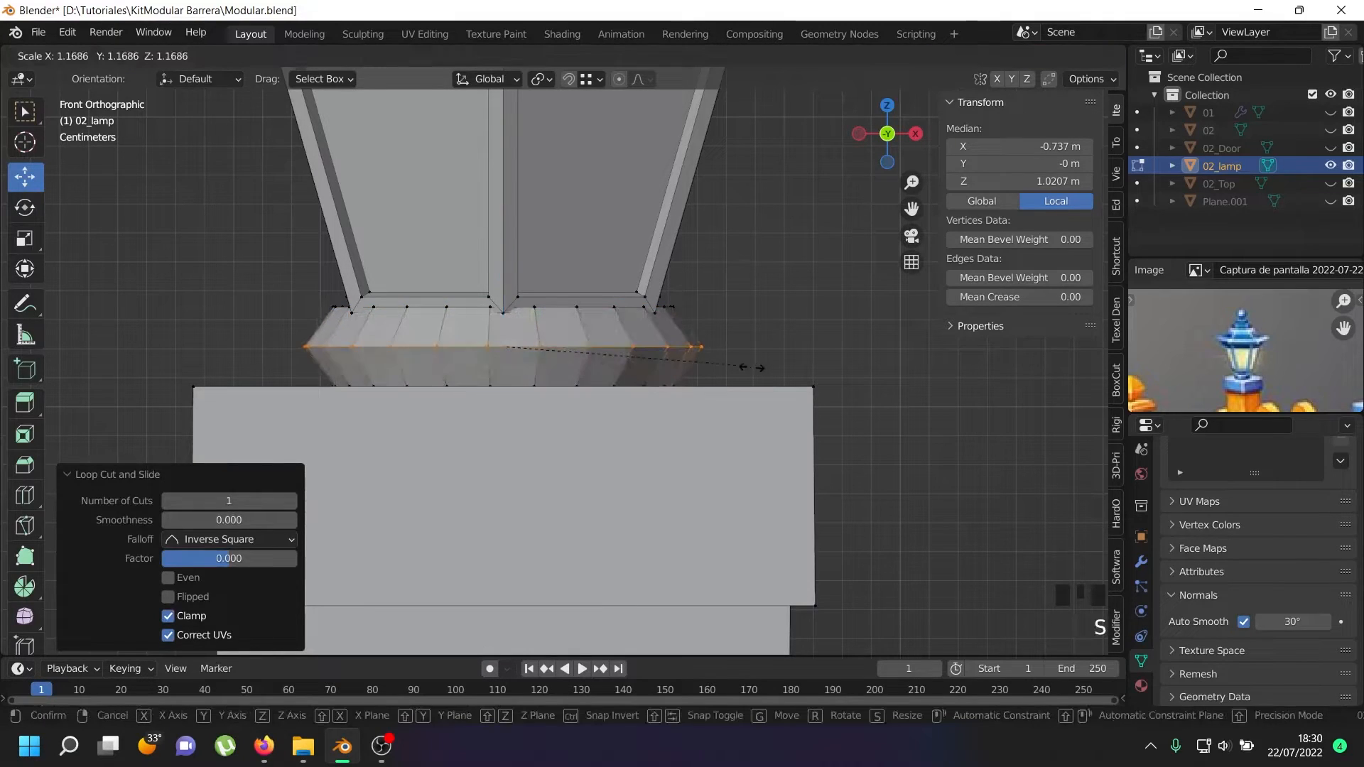
click(746, 362)
key(ctrl+b)
click(1004, 437)
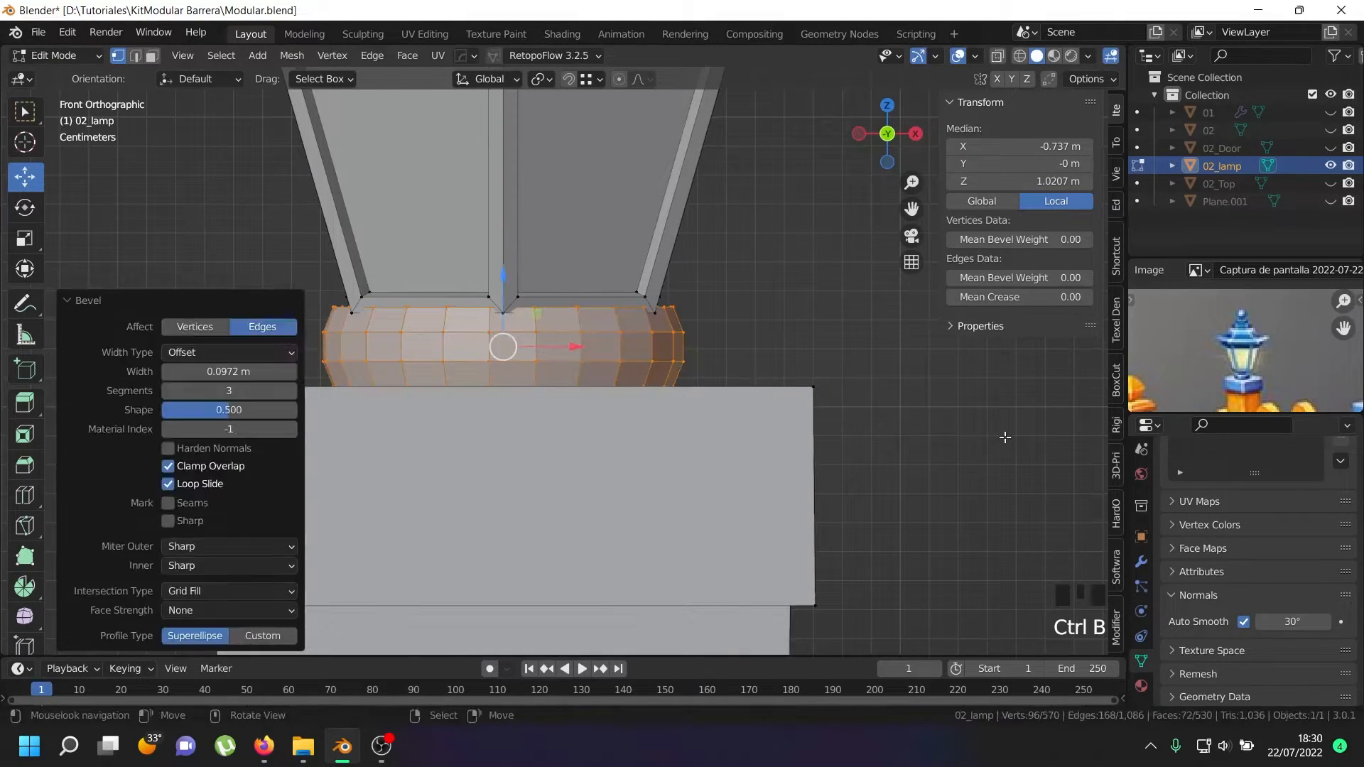
- Select the entire mesh and merge its vertices by distance at 0.0001 m
key(a)
key(a)
key(a)
key(w)
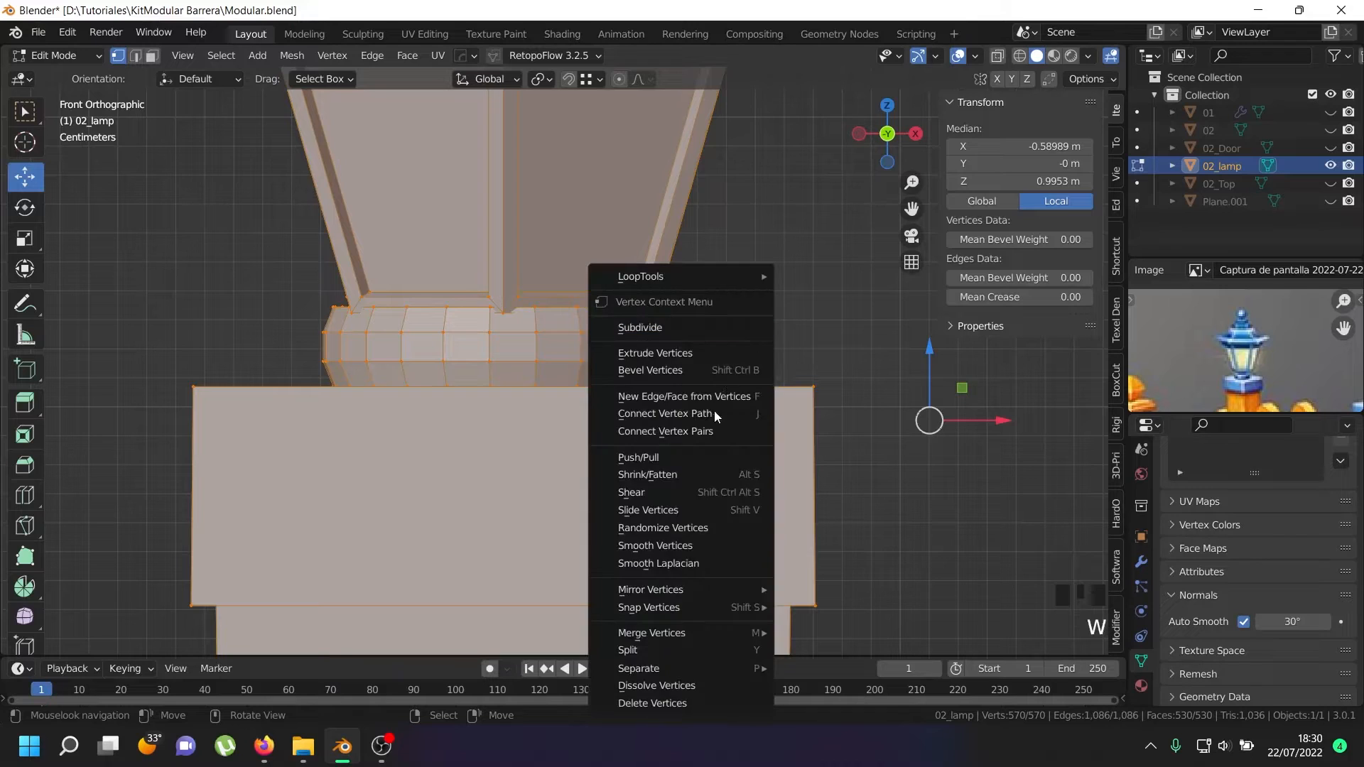
mouse_move(671, 633)
click(817, 633)
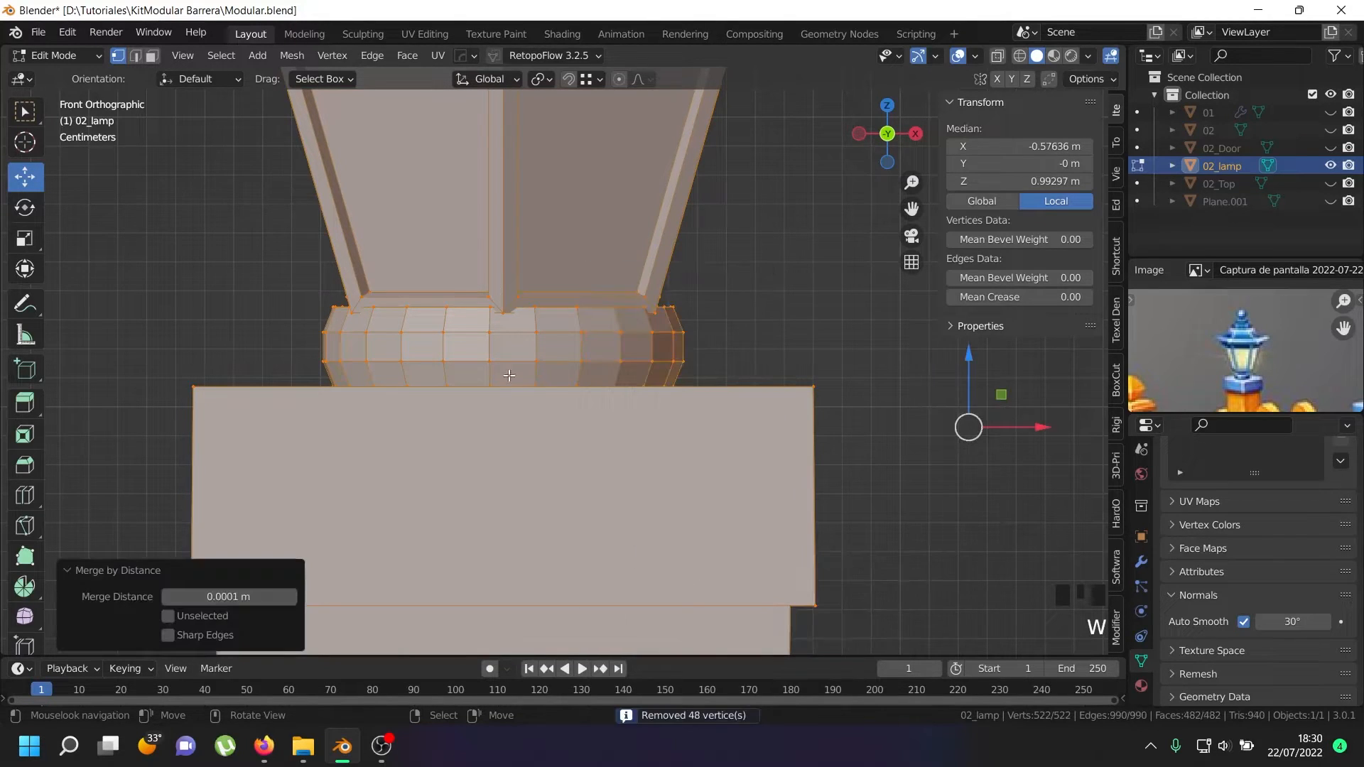
- Select the whole linked base ring and scale it down uniformly to about 0.741
right_click(530, 355)
key(l)
middle_drag(502, 344, 485, 374)
key(s)
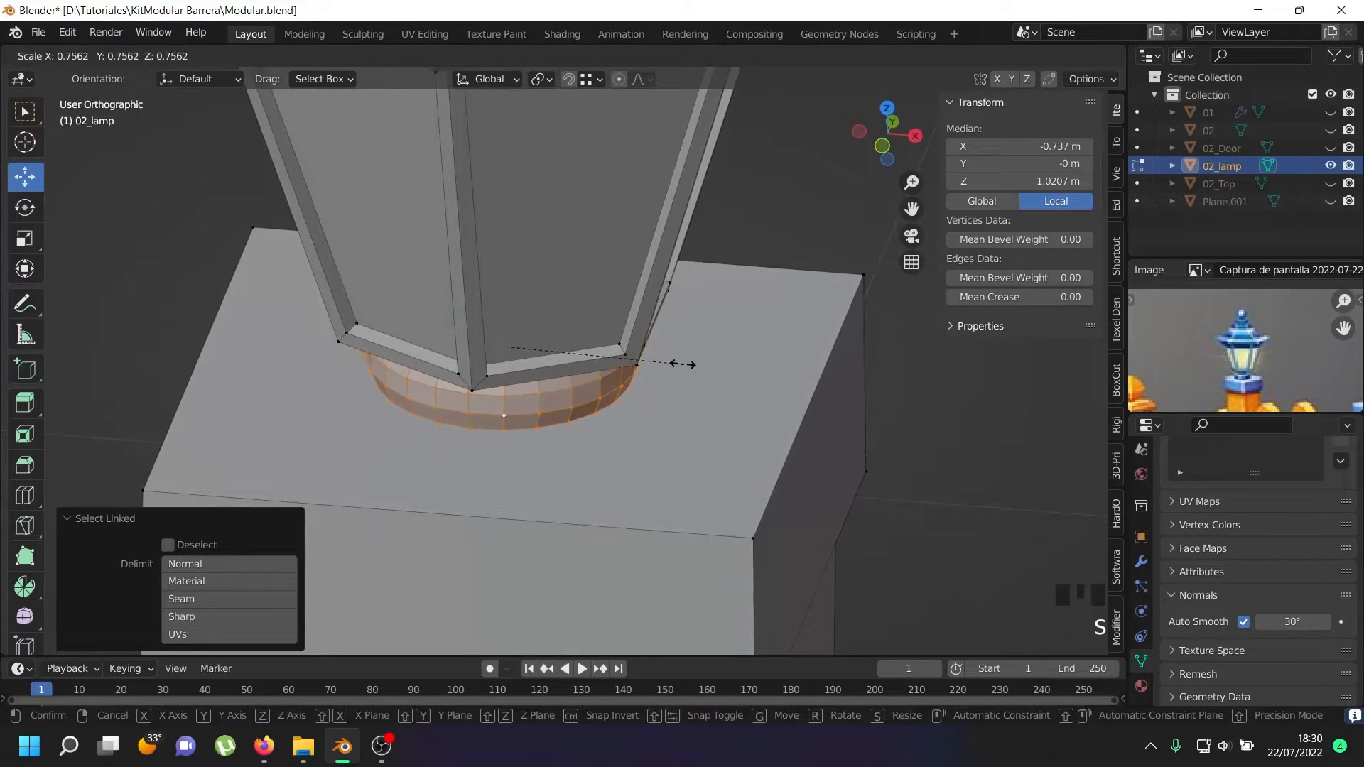
click(658, 367)
- Scale the base ring along Z to about 1.218 and lower it slightly in the front view
middle_drag(658, 367, 671, 393)
scroll(672, 393, up, 2)
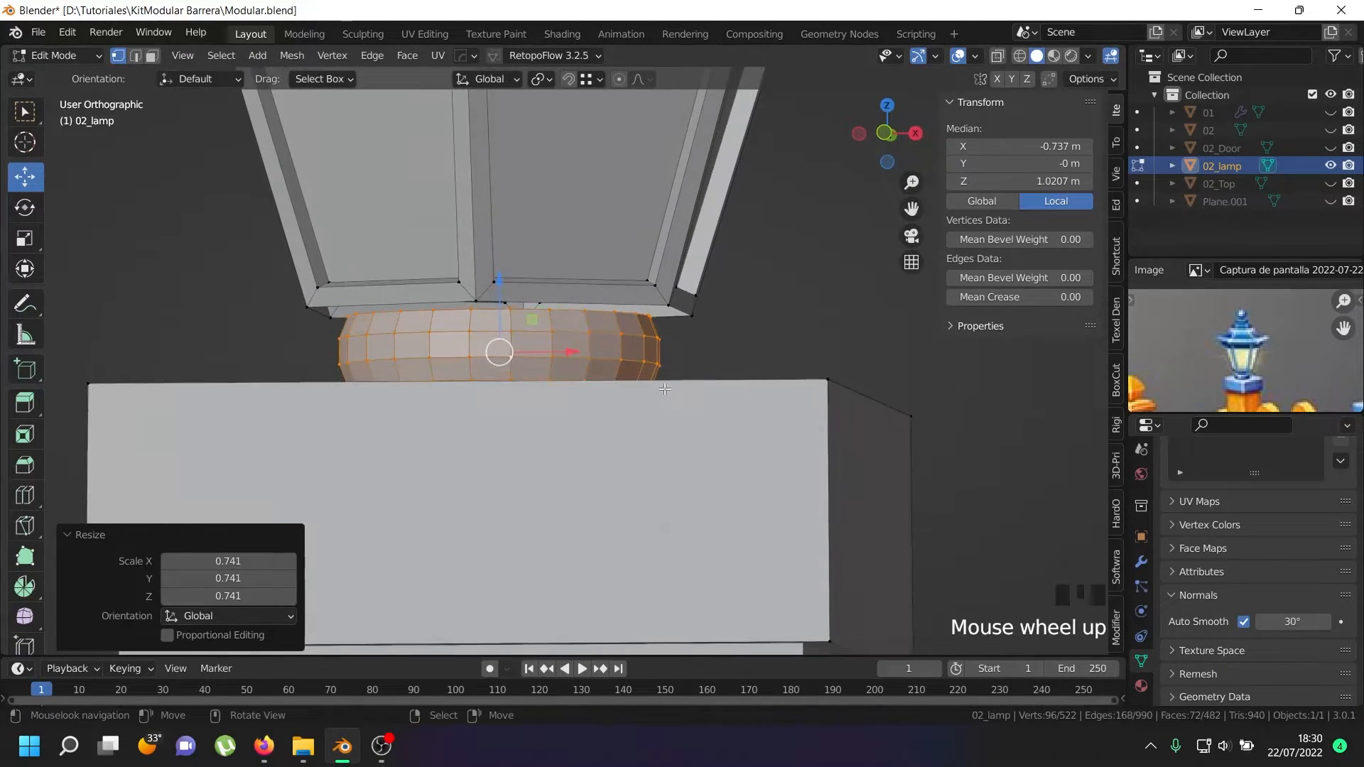
key(s)
key(z)
click(707, 409)
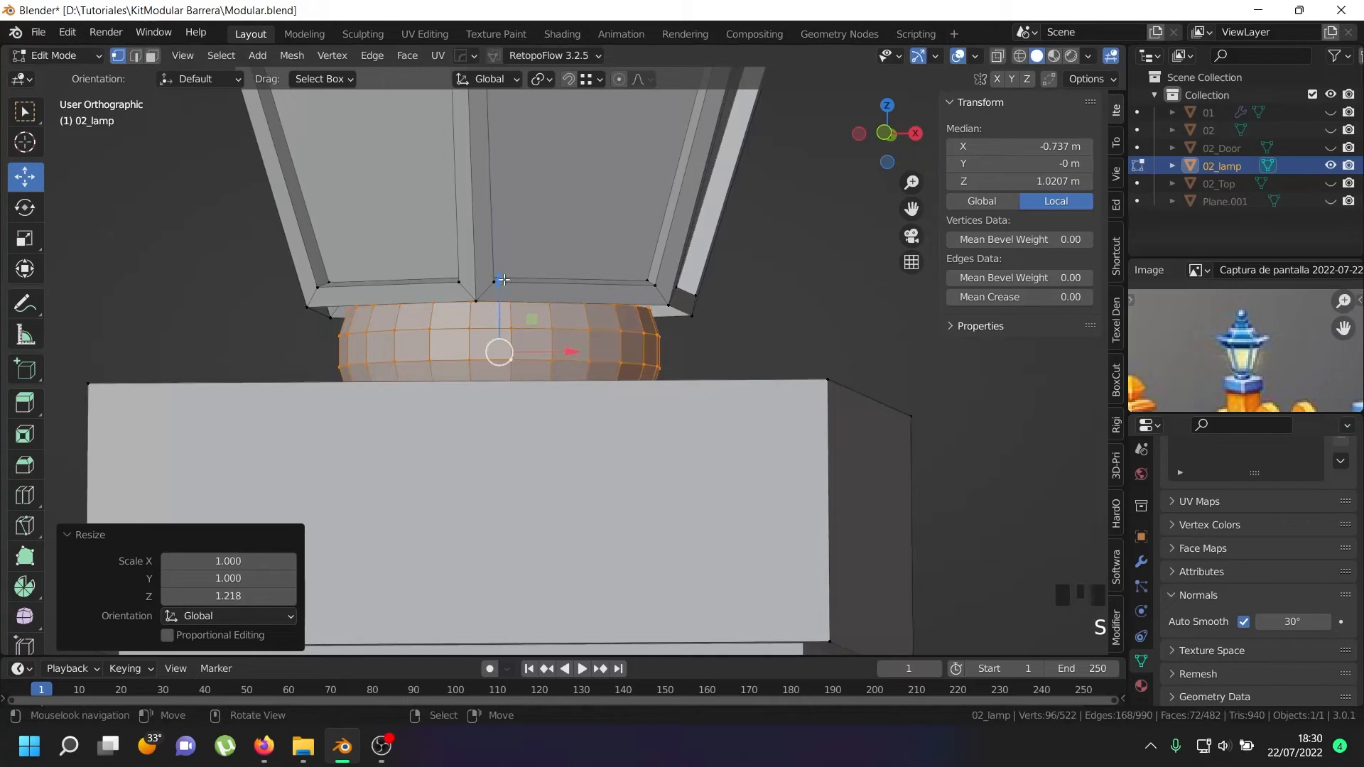
key(KP_1)
drag(499, 282, 496, 289)
- Extrude the lantern body's open bottom edge loop in place and scale it inward to about 0.617
right_click(513, 312)
alt+shift+right_click(527, 311)
mouse_move(532, 309)
middle_down()
mouse_move(515, 279)
mouse_move(537, 291)
middle_up()
key(e)
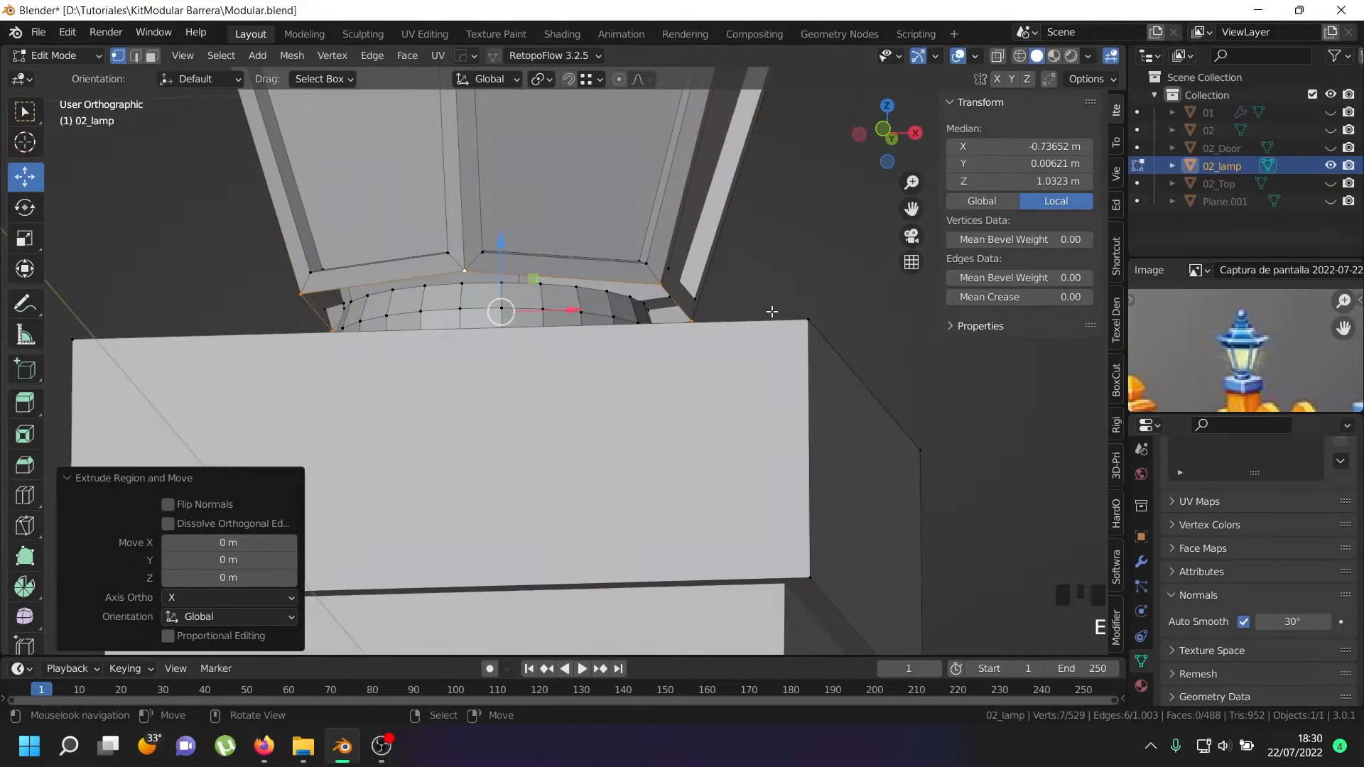
key(s)
click(667, 309)
- Fill the inner hexagonal loop under the lantern with a face in wireframe view
middle_drag(640, 313, 505, 335)
key(alt+z)
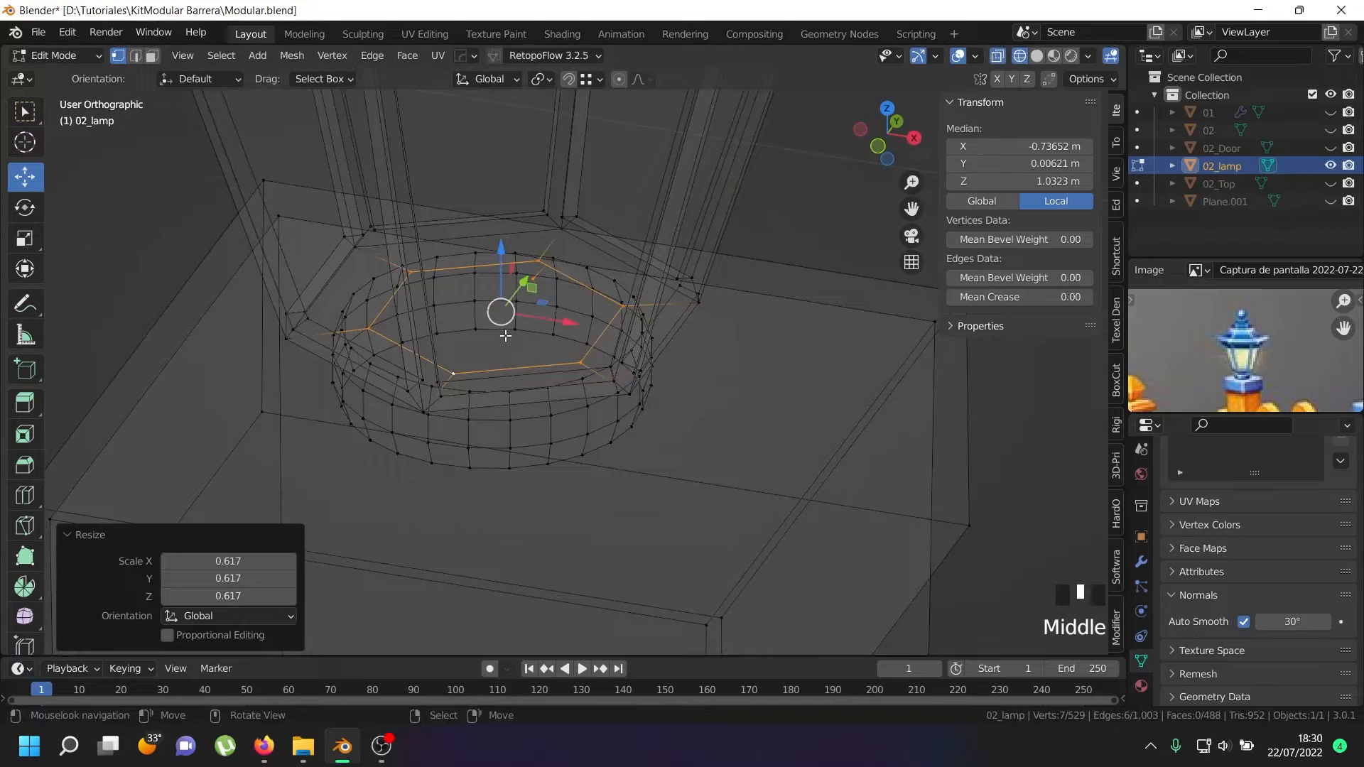
key(f)
key(ctrl+t)
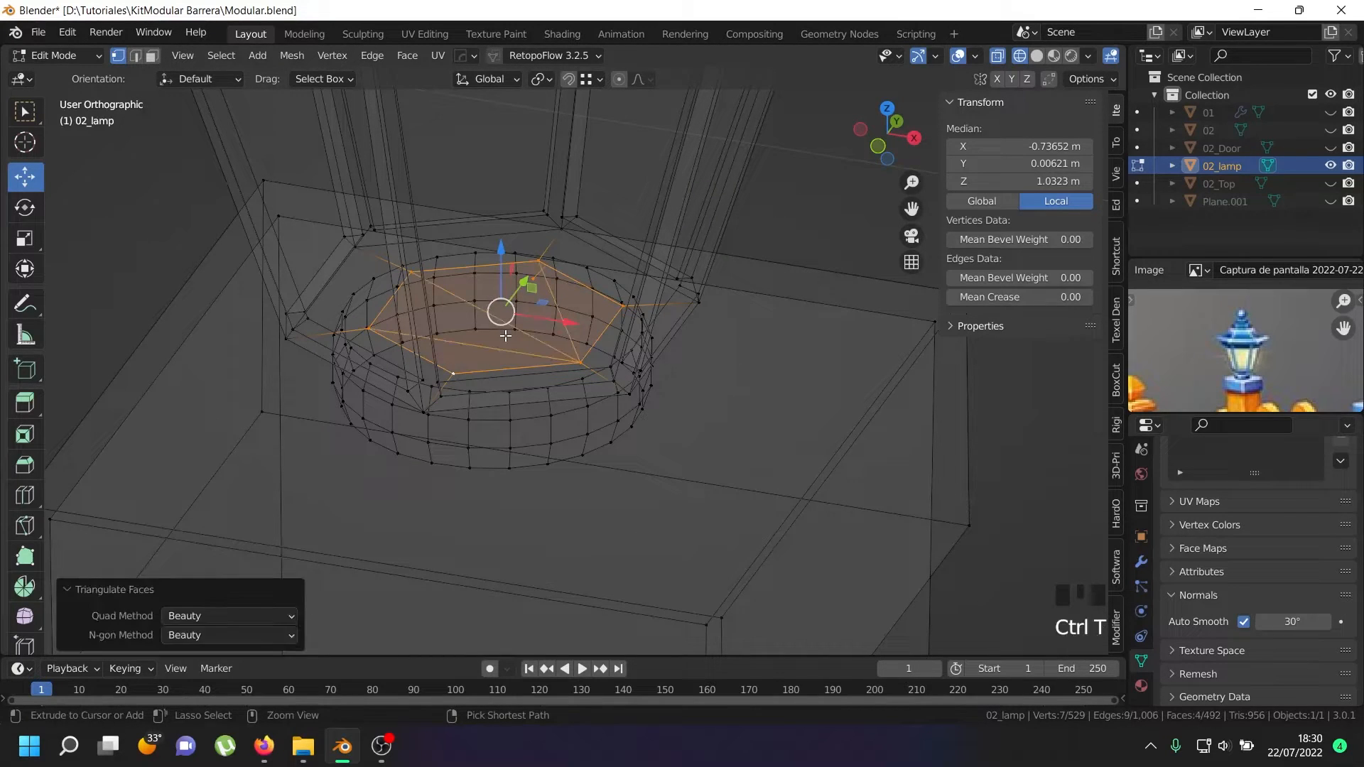
scroll(515, 316, up, 4)
key(ctrl+z)
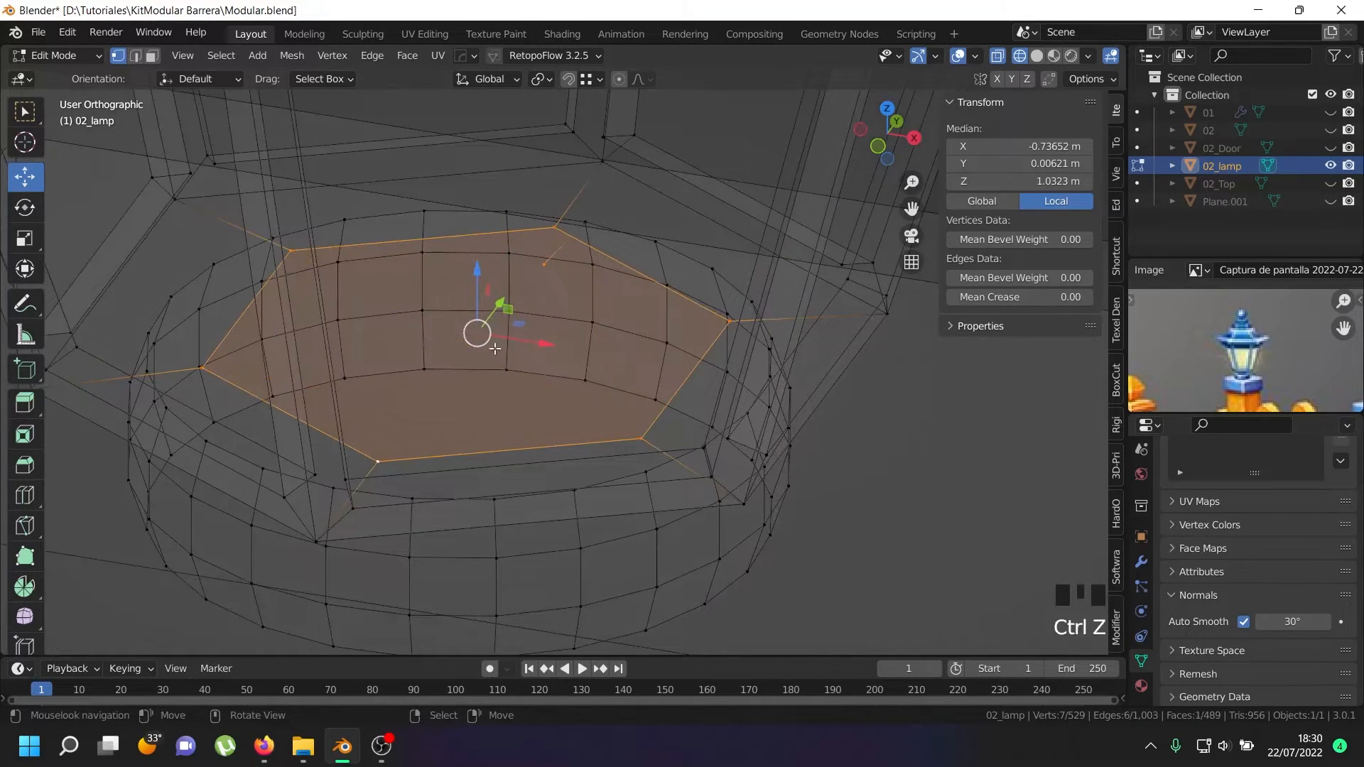
- Delete the stray extruded vertex near the rear corner of the lantern's bottom face
right_click(555, 238)
right_click(544, 264)
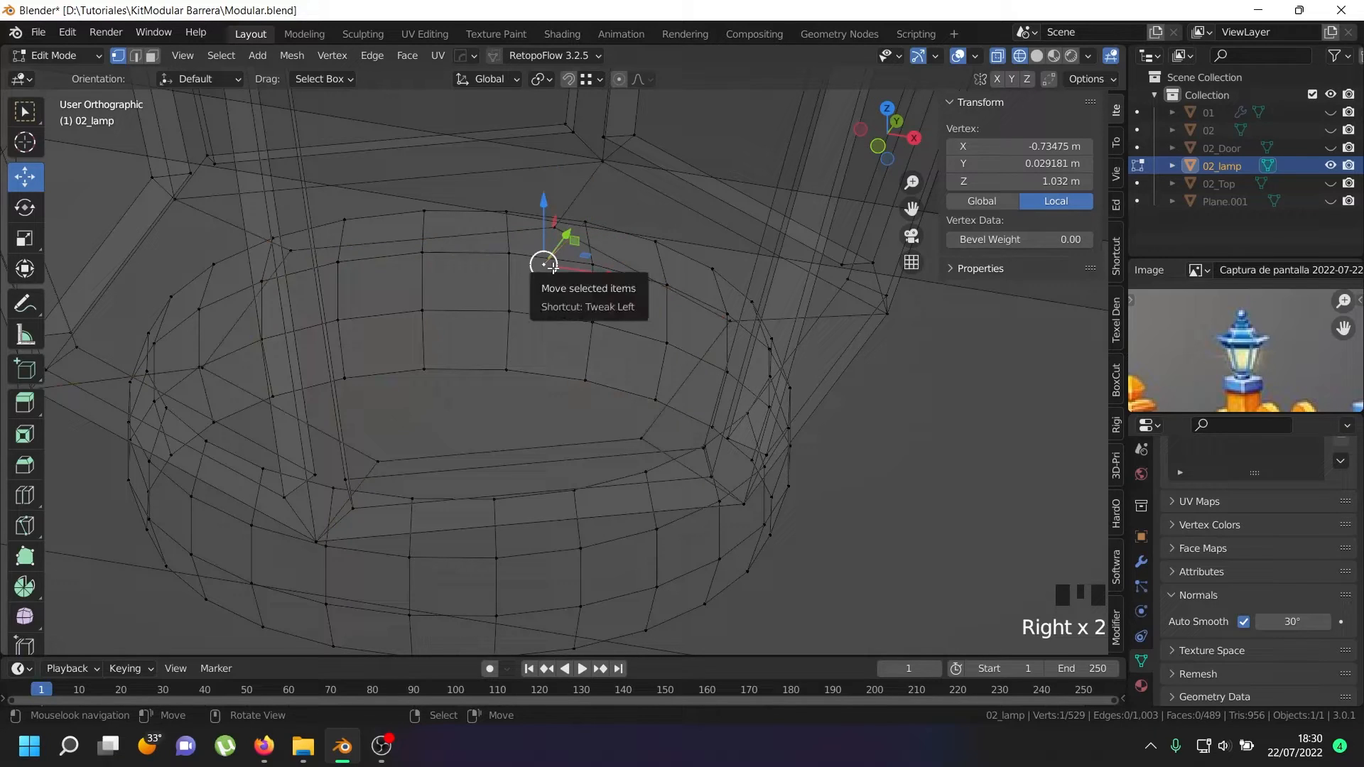
key(x)
click(552, 267)
click(135, 57)
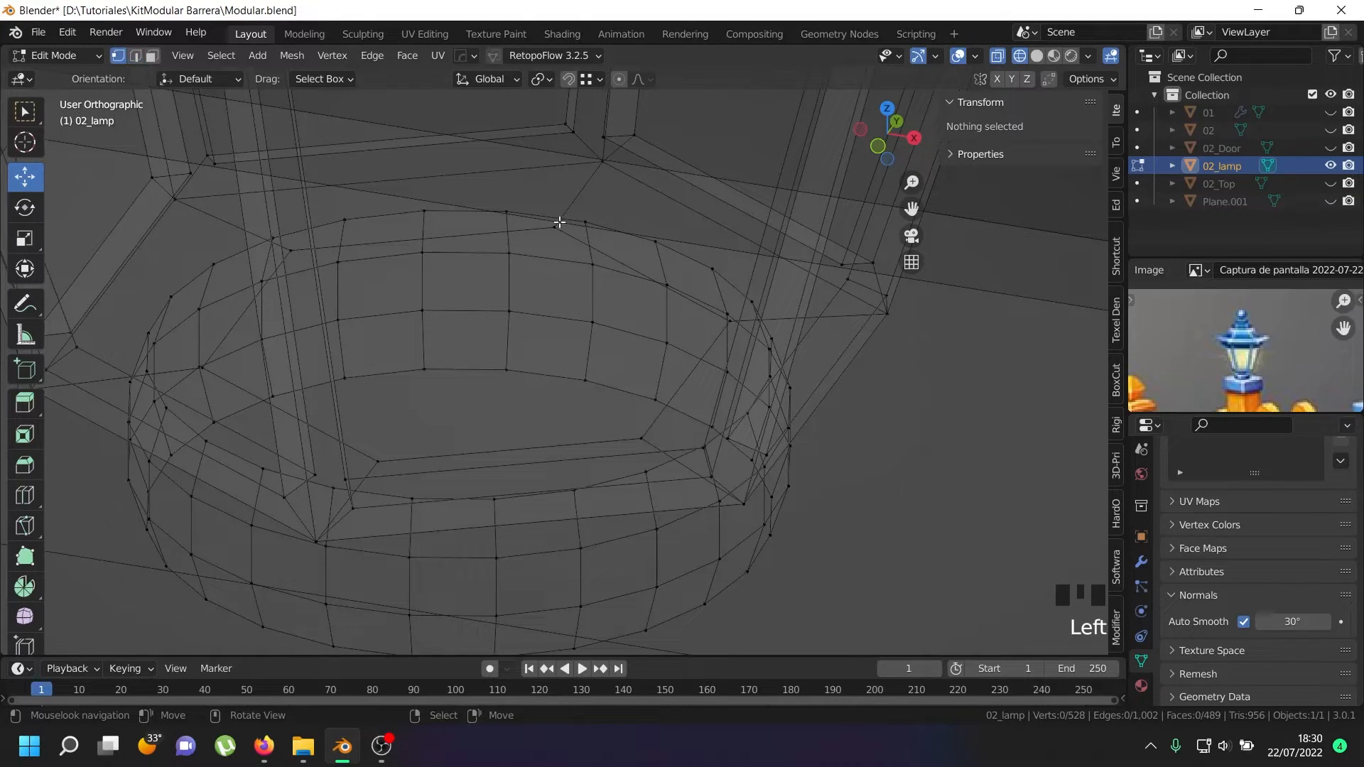
- Connect two opposite corners of the lantern's hexagonal bottom face with an edge and restore solid shading
right_click(557, 224)
shift+right_click(376, 447)
key(j)
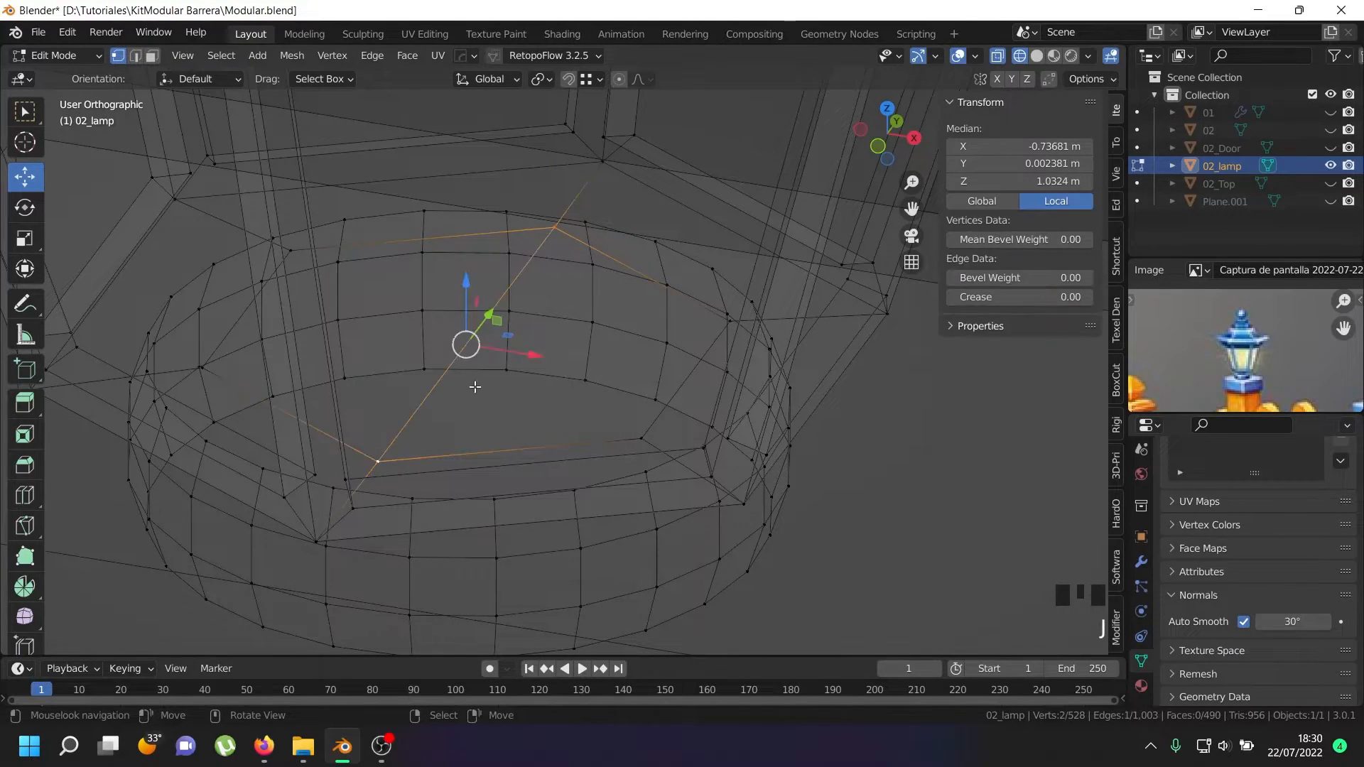
scroll(476, 387, down, 6)
key(z)
scroll(475, 387, down, 4)
middle_drag(476, 386, 484, 324)
- Return to Object Mode and apply Shade Smooth to the lamp-post fence piece
key(Tab)
scroll(484, 321, down, 1)
scroll(484, 321, down, 6)
key(a)
key(a)
key(a)
click(229, 60)
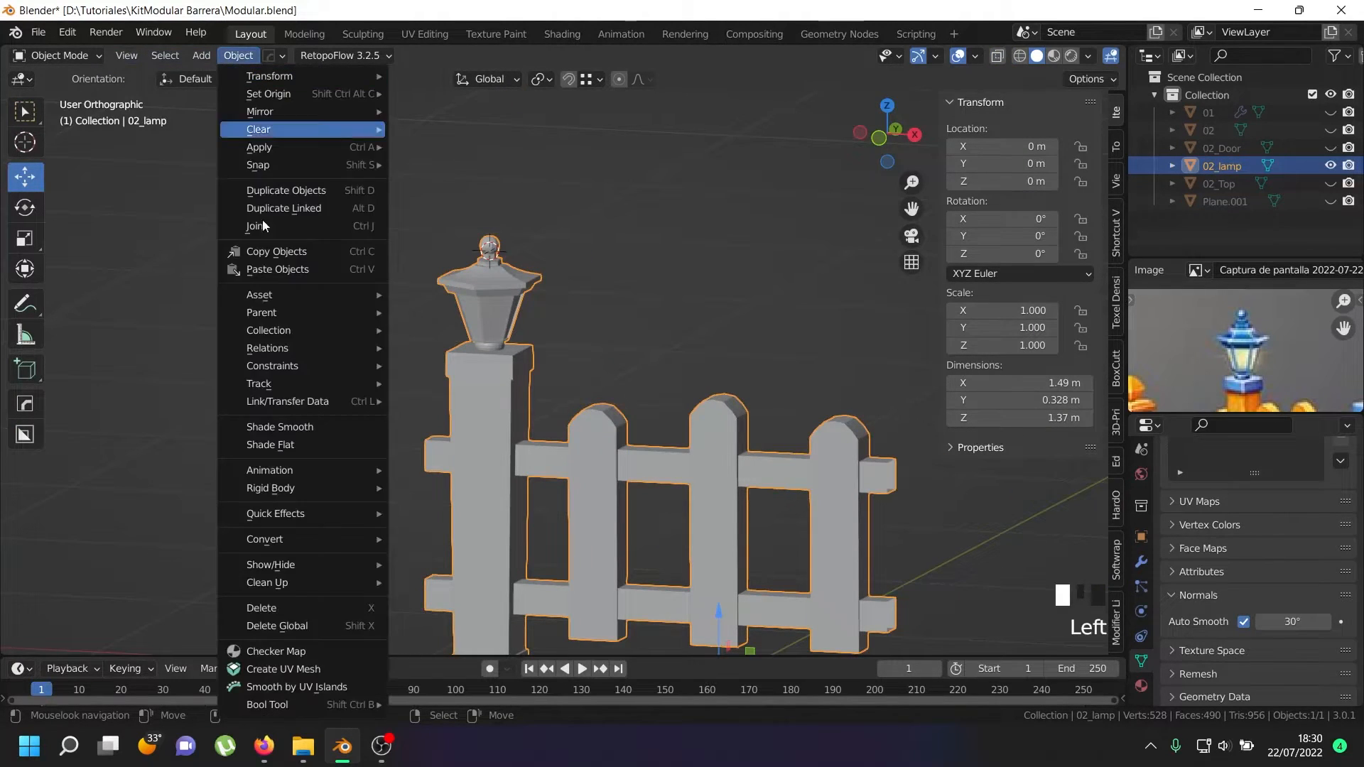
click(293, 426)
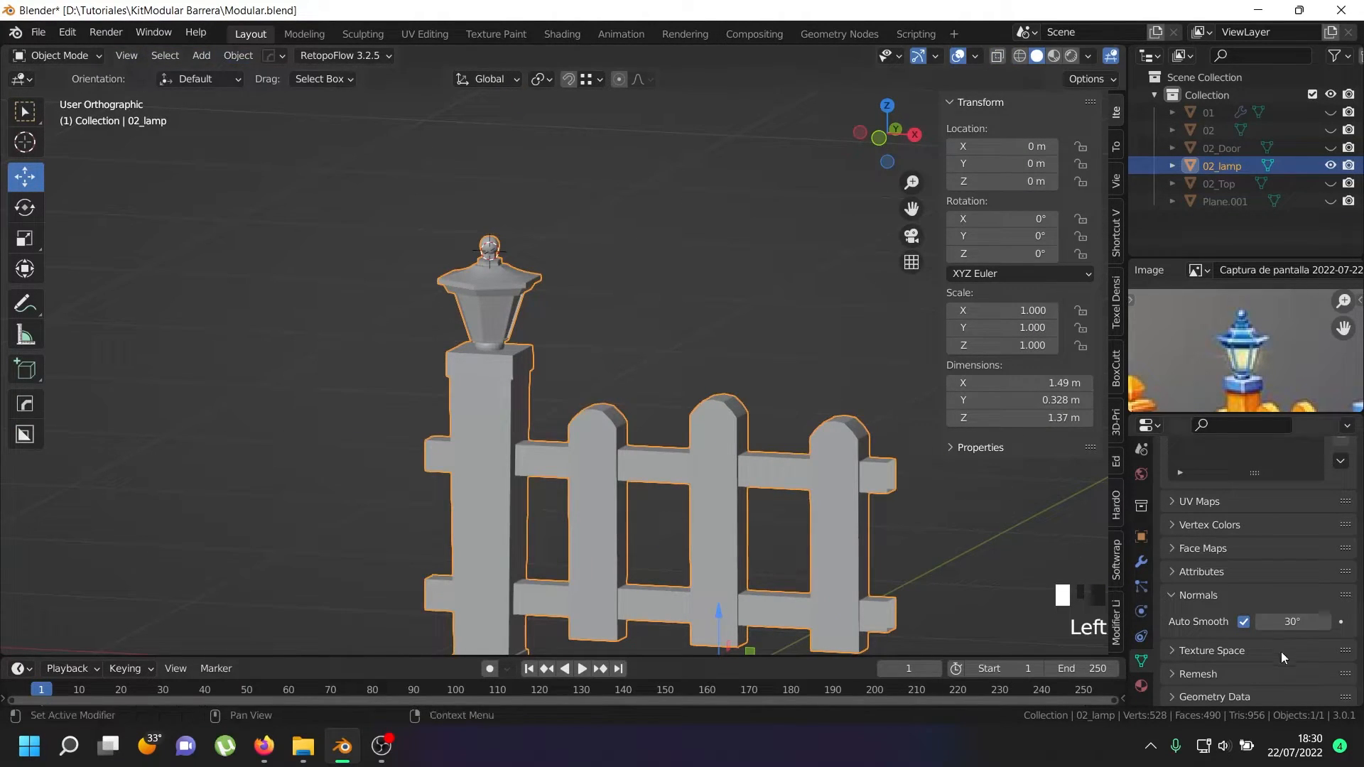
- Select the linked base ring in Edit Mode and scale it along Z to about 1.156
scroll(505, 279, up, 4)
middle_drag(493, 364, 522, 304)
scroll(462, 386, up, 7)
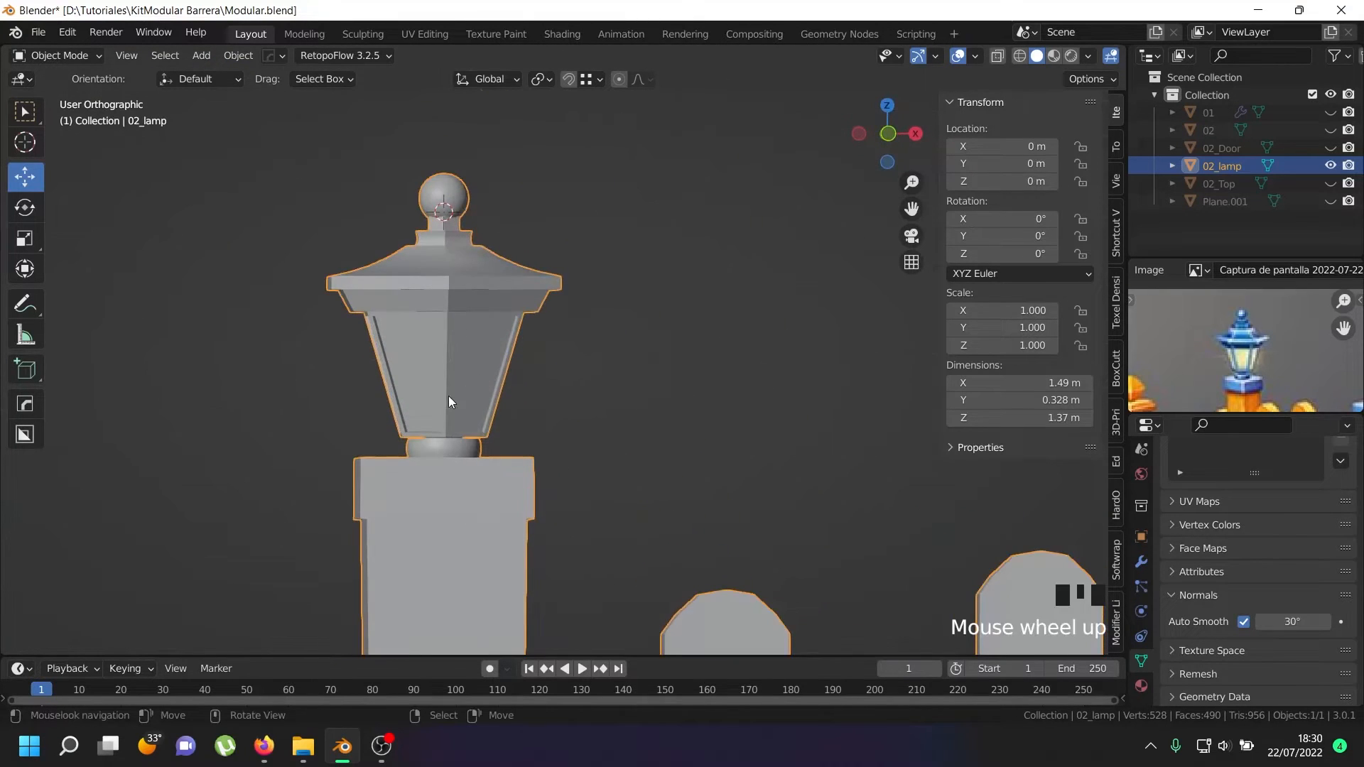
right_click(472, 496)
key(Tab)
scroll(498, 489, up, 3)
right_click(502, 488)
key(l)
key(s)
key(z)
click(828, 462)
scroll(608, 446, down, 6)
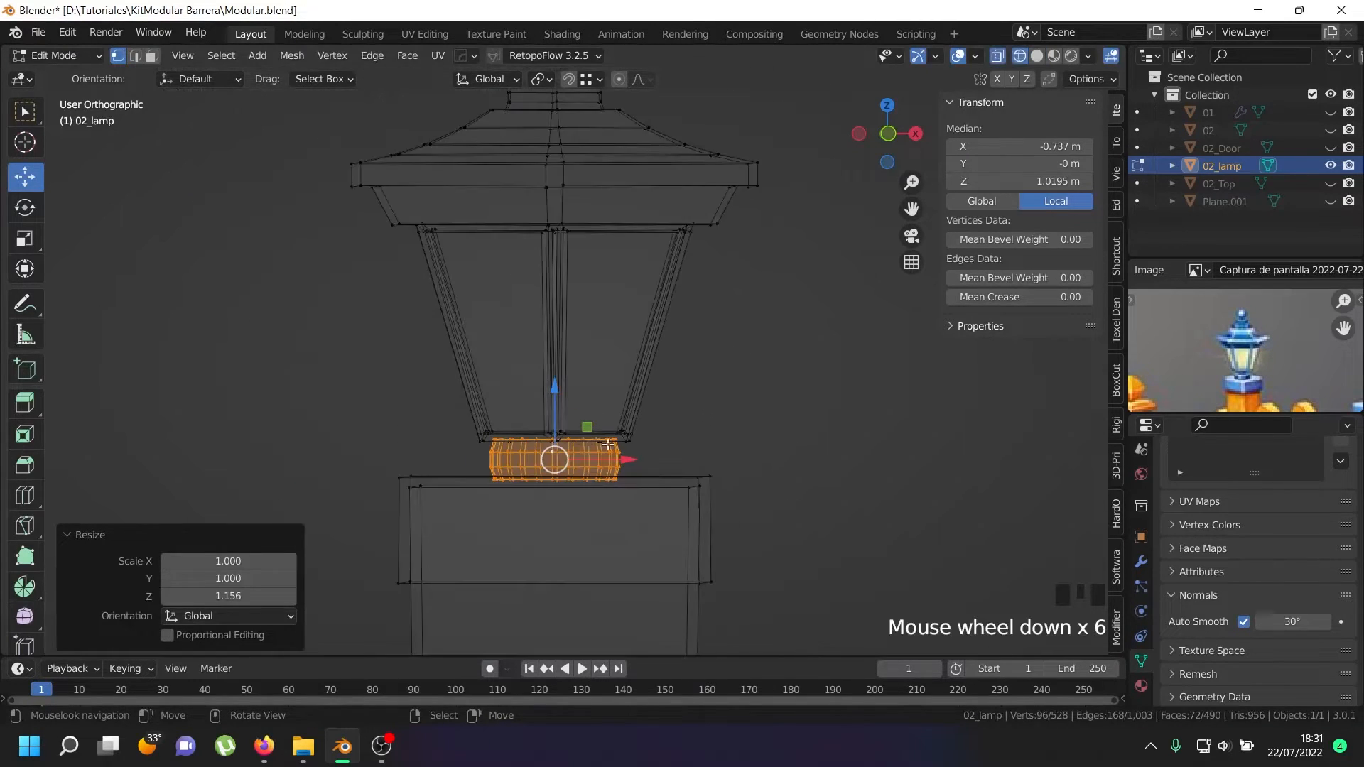
scroll(625, 437, up, 2)
key(a)
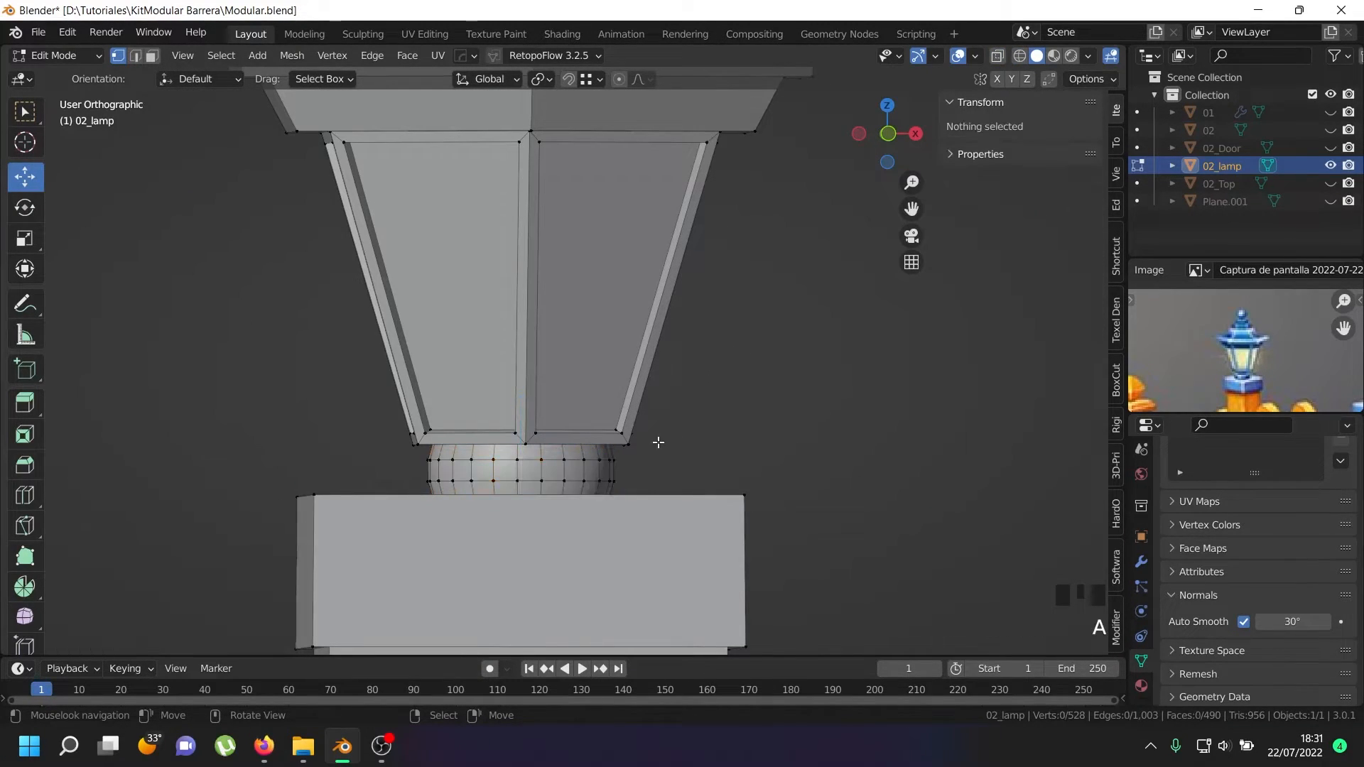
- Reselect the linked base ring, scale it along Z to about 0.959 and return to Object Mode
click(590, 474)
key(ctrl+l)
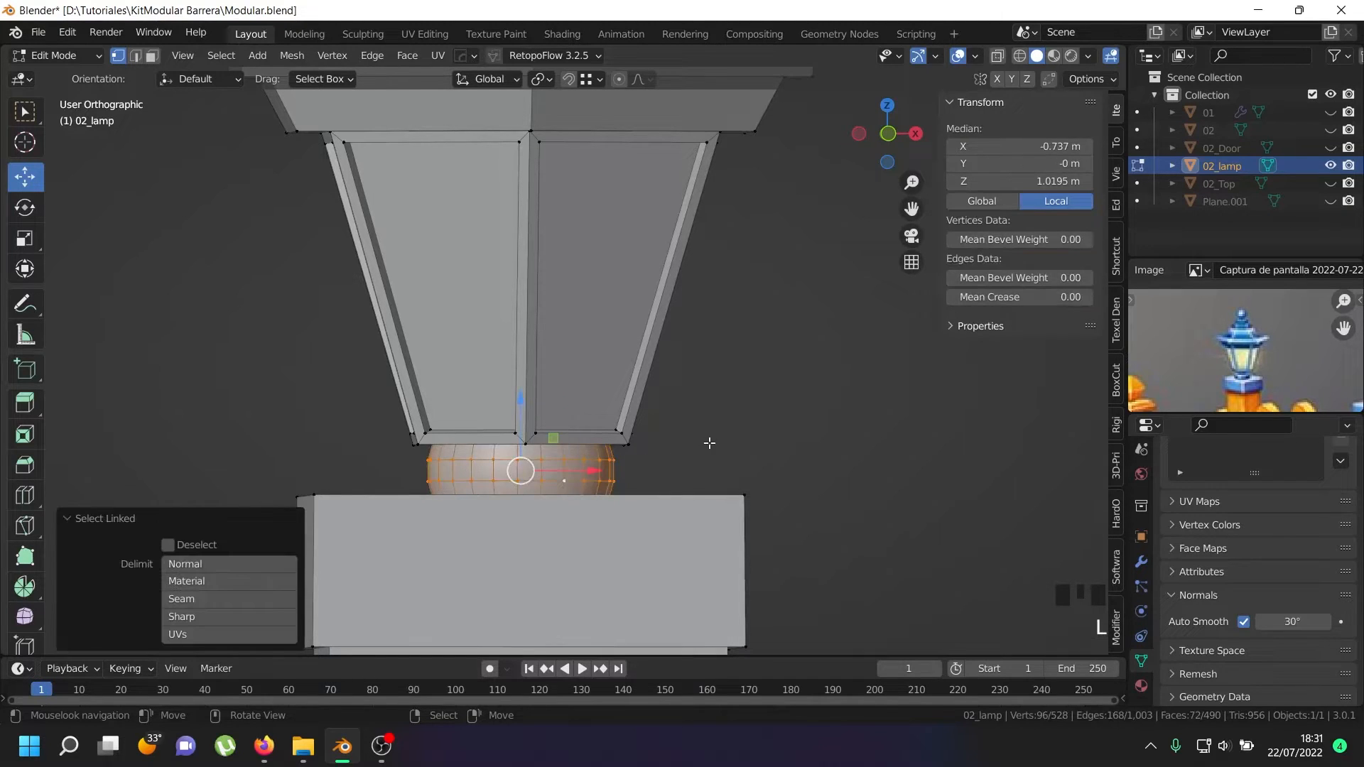
key(s)
key(z)
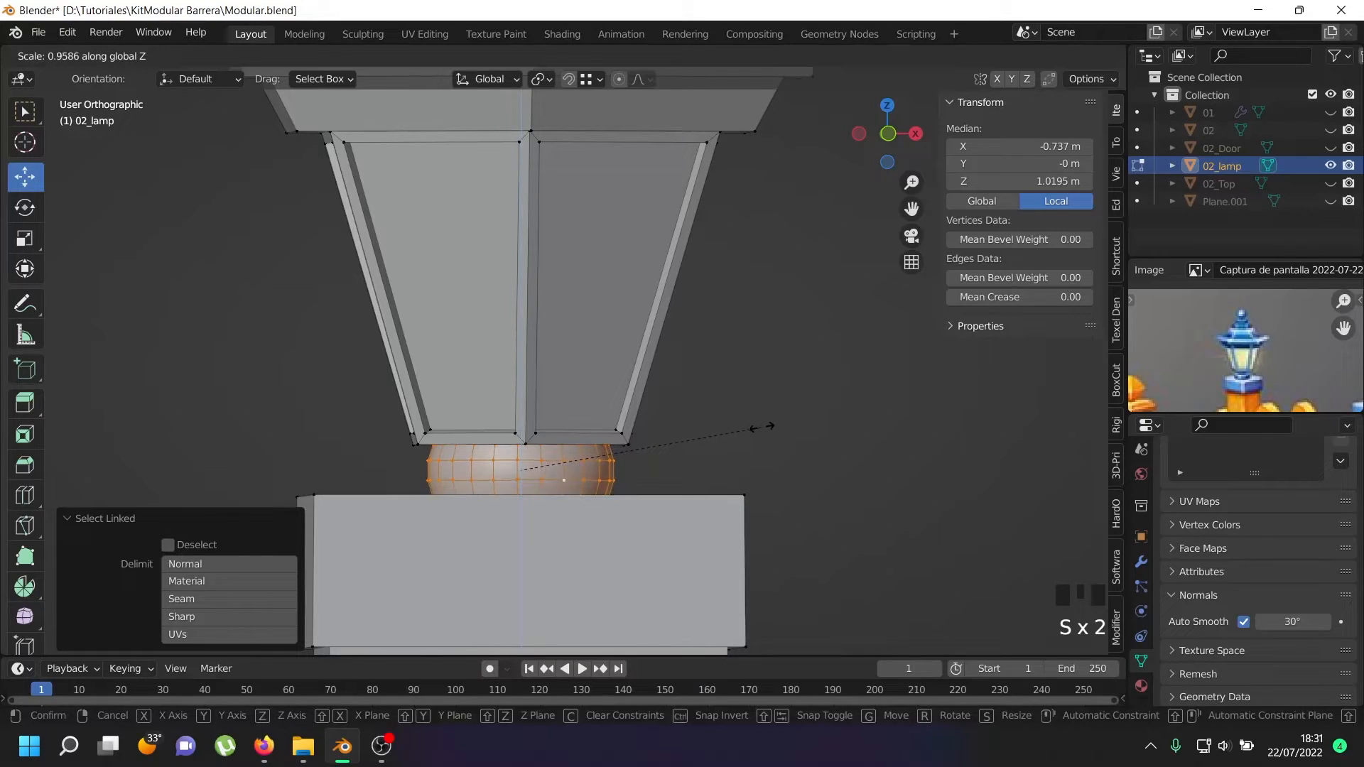
click(762, 427)
middle_drag(682, 429, 625, 454)
key(z)
scroll(621, 425, down, 4)
key(z)
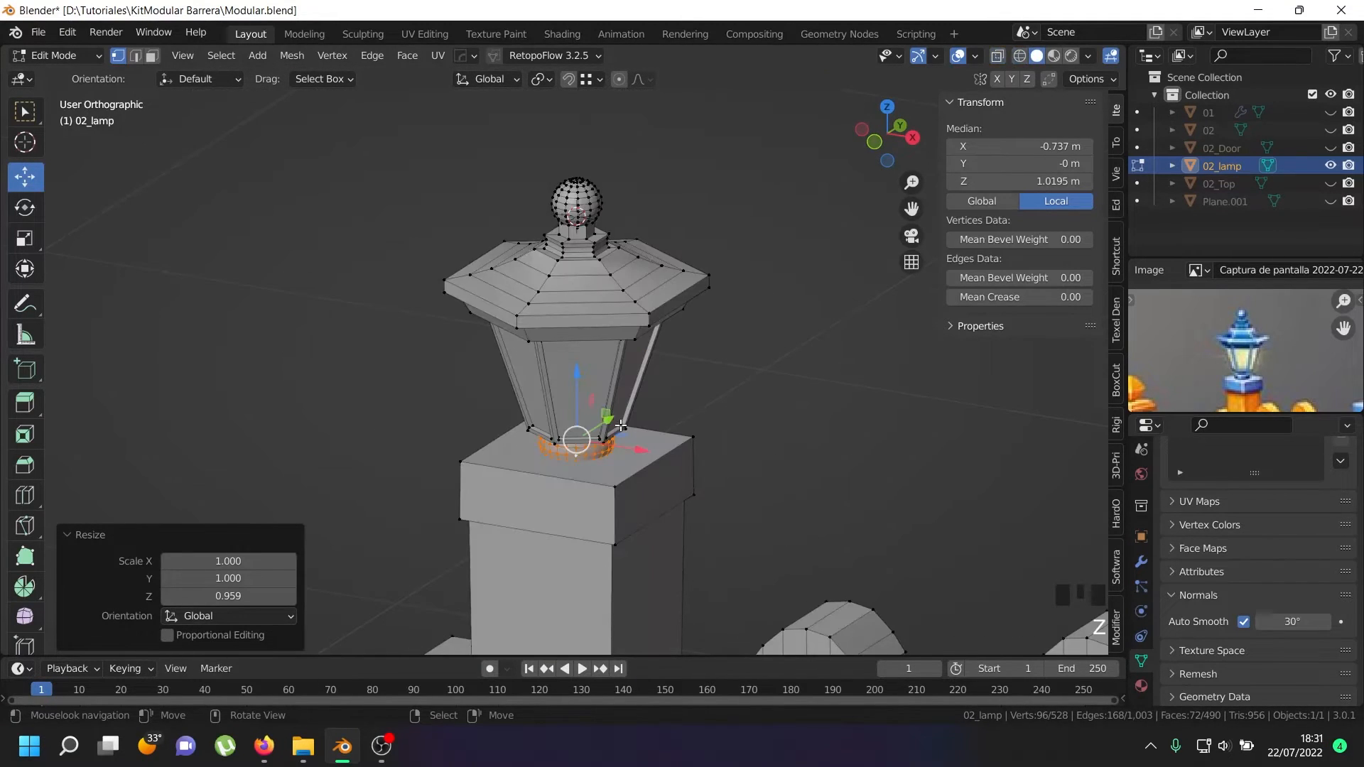
scroll(621, 425, down, 2)
key(Tab)
shift+middle_drag(845, 573, 547, 399)
scroll(680, 353, down, 4)
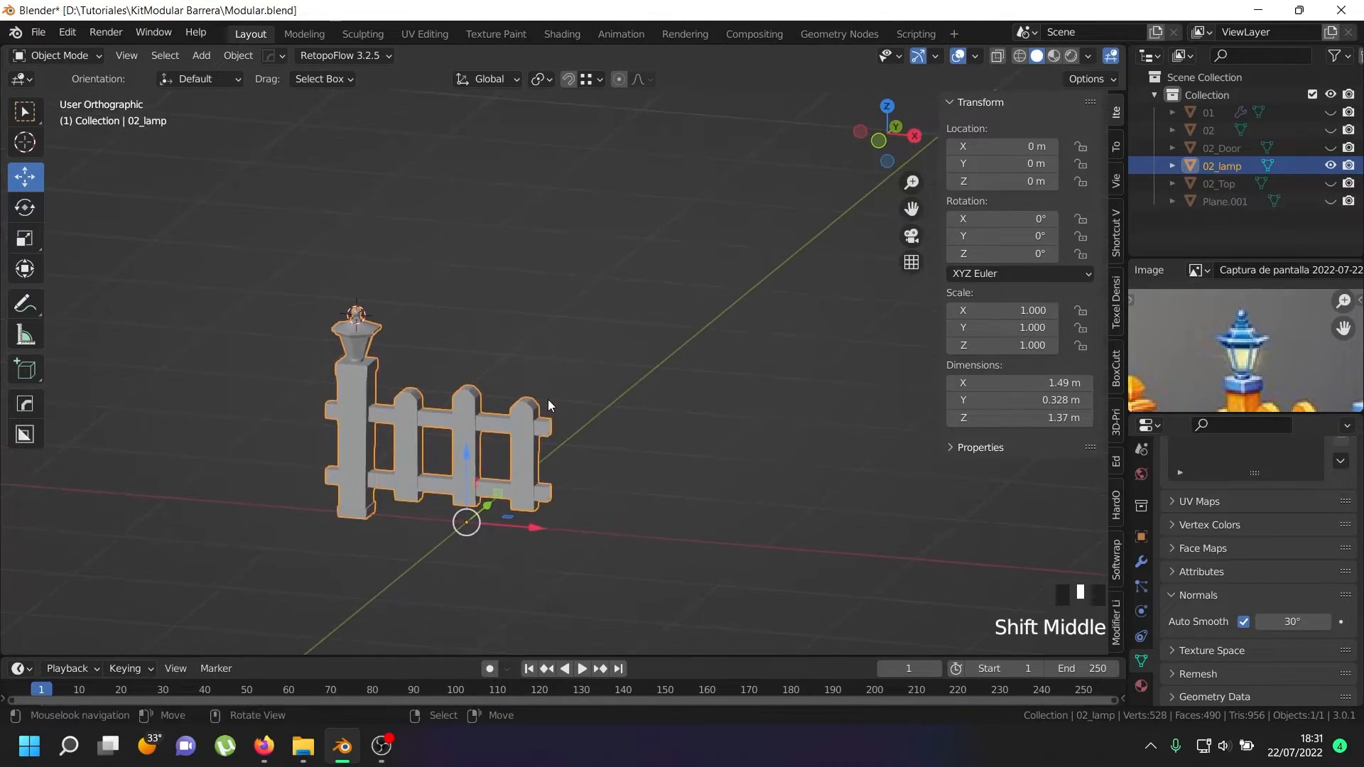
- Unhide 02_Door and move it along X to about 1.412 m, beside the lamp-post fence piece
click(1330, 149)
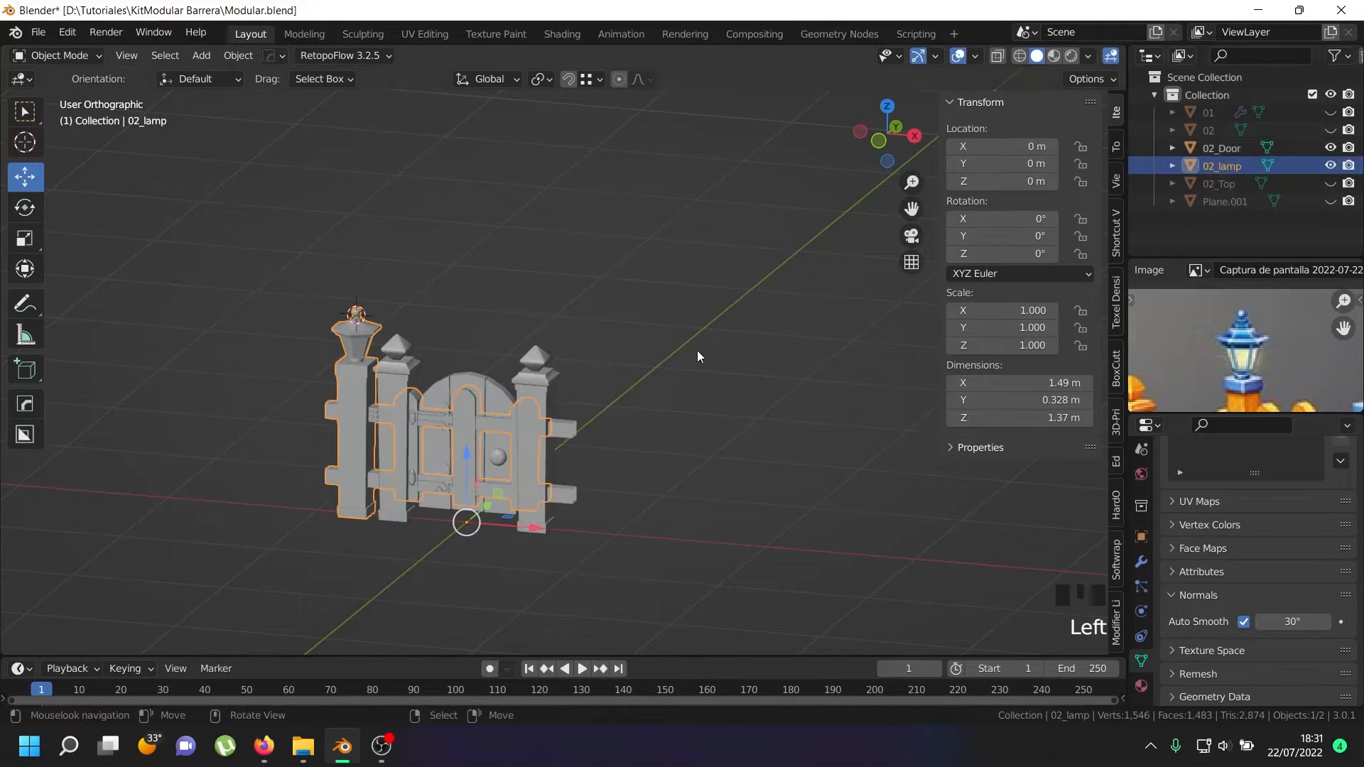
right_click(533, 392)
drag(507, 527, 719, 544)
- Snap the whole 02_Door mesh in Edit Mode so its rail ends meet the rails of 02_lamp
key(Tab)
key(a)
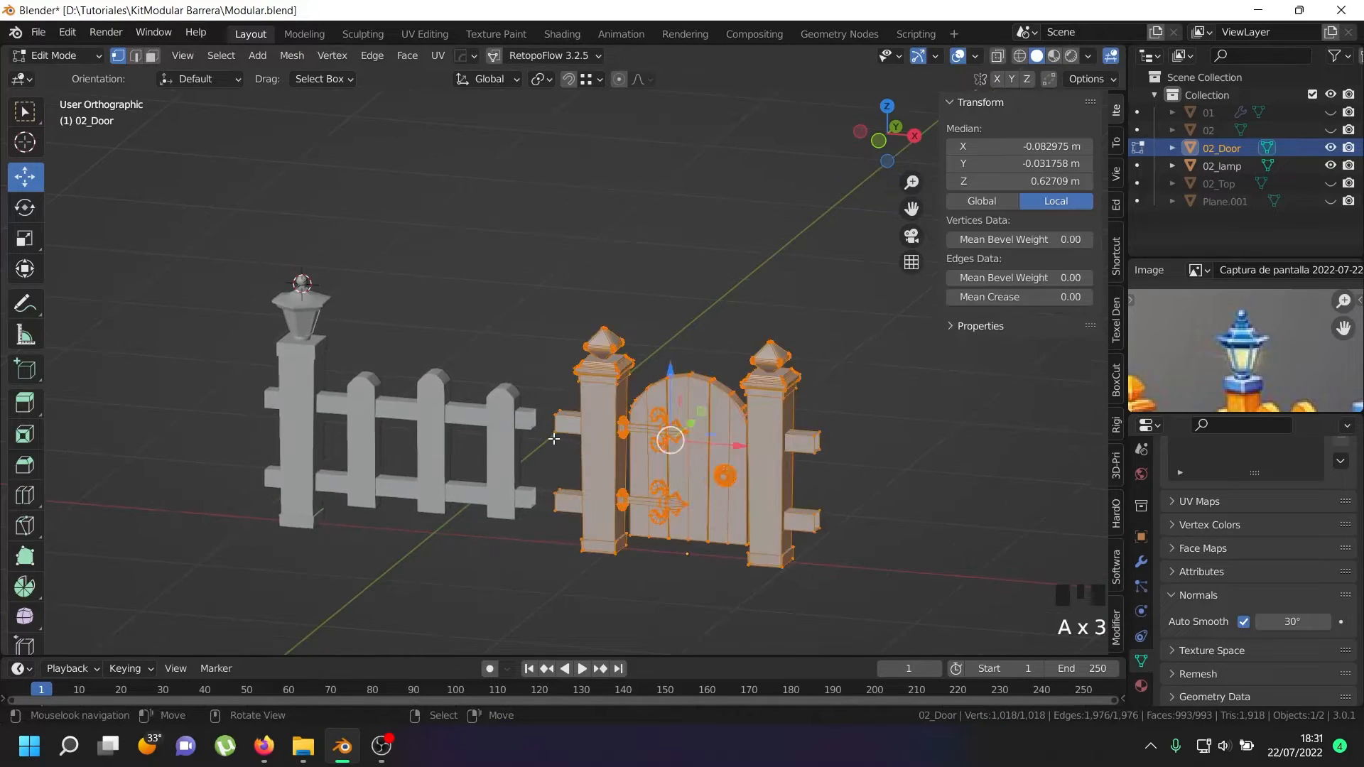
scroll(485, 310, up, 4)
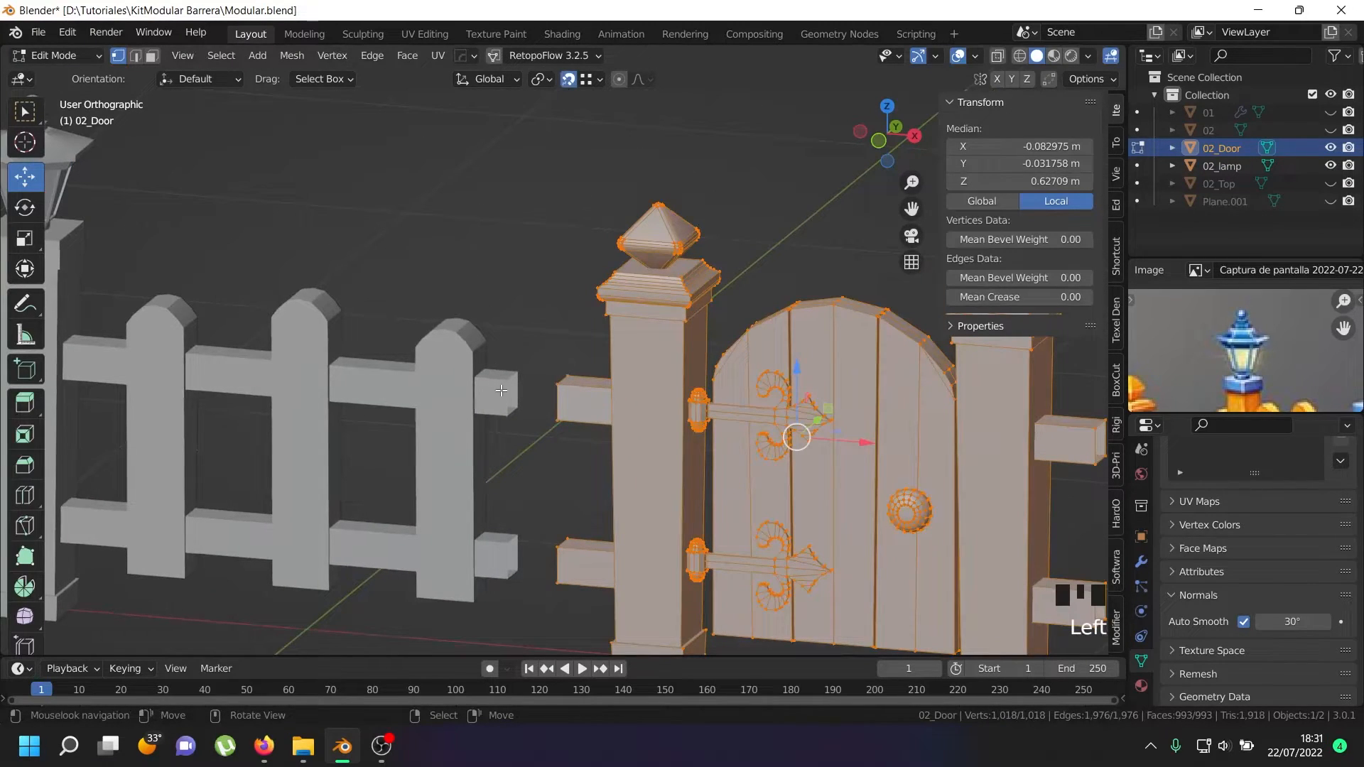
key(g)
click(501, 389)
scroll(501, 389, down, 4)
key(Tab)
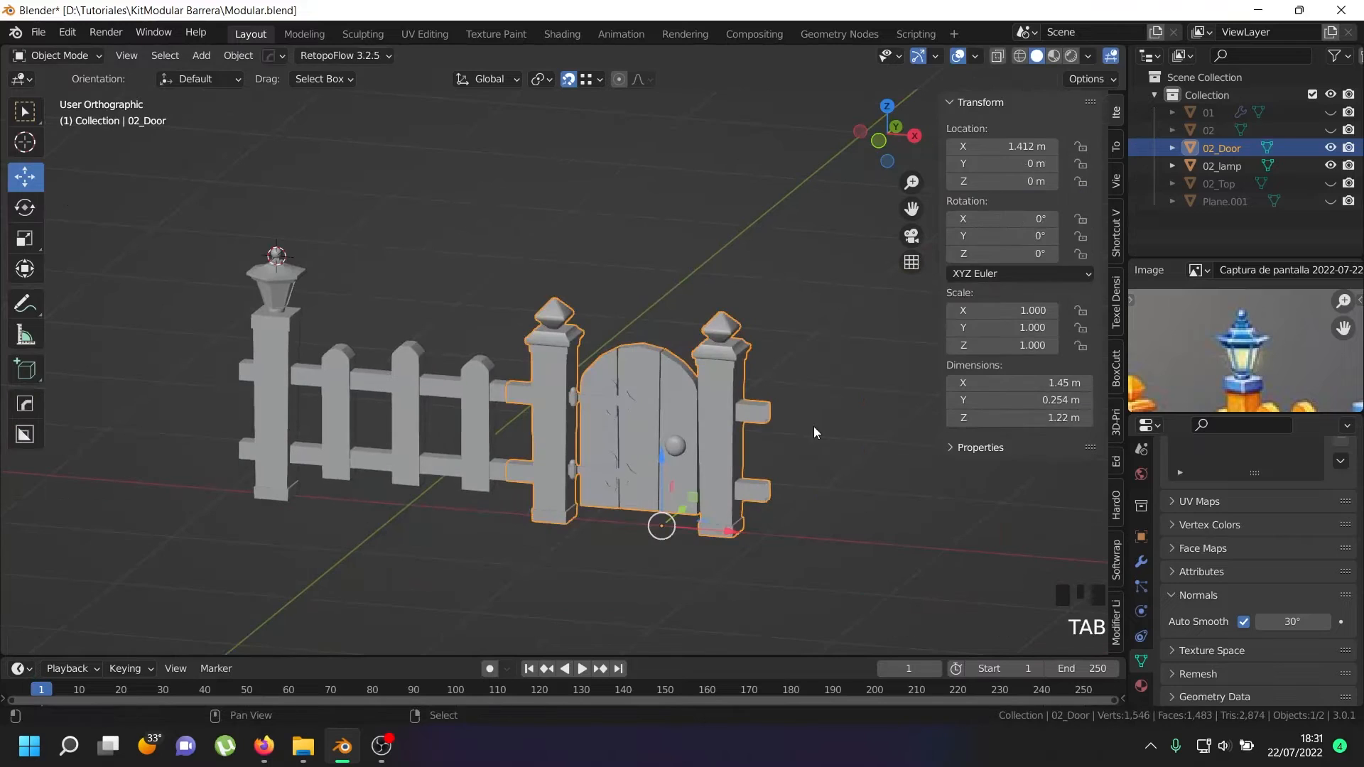
- Unhide the plain fence piece 02 and move it along X to about -1.715 m, on the lamp post's outer side
shift+middle_drag(815, 432, 616, 398)
scroll(615, 399, down, 3)
click(1329, 130)
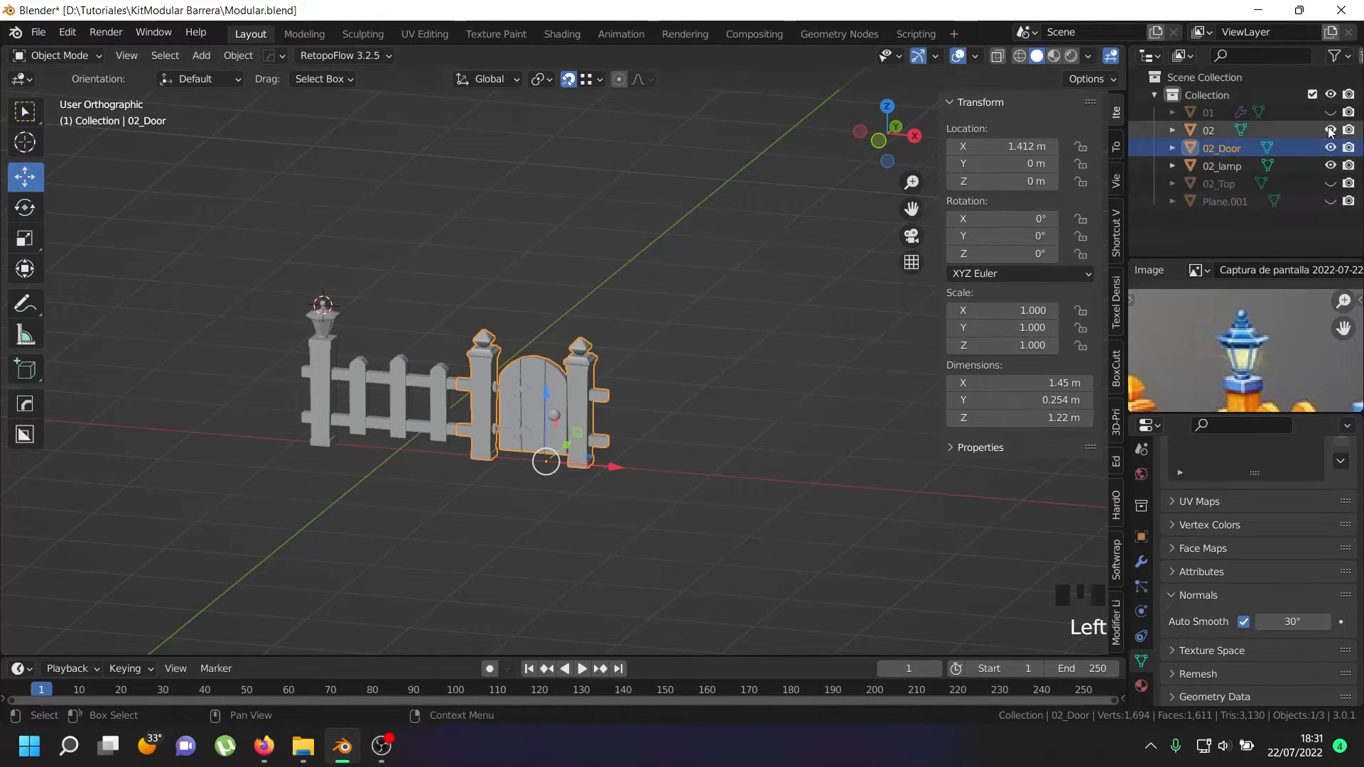
right_click(419, 380)
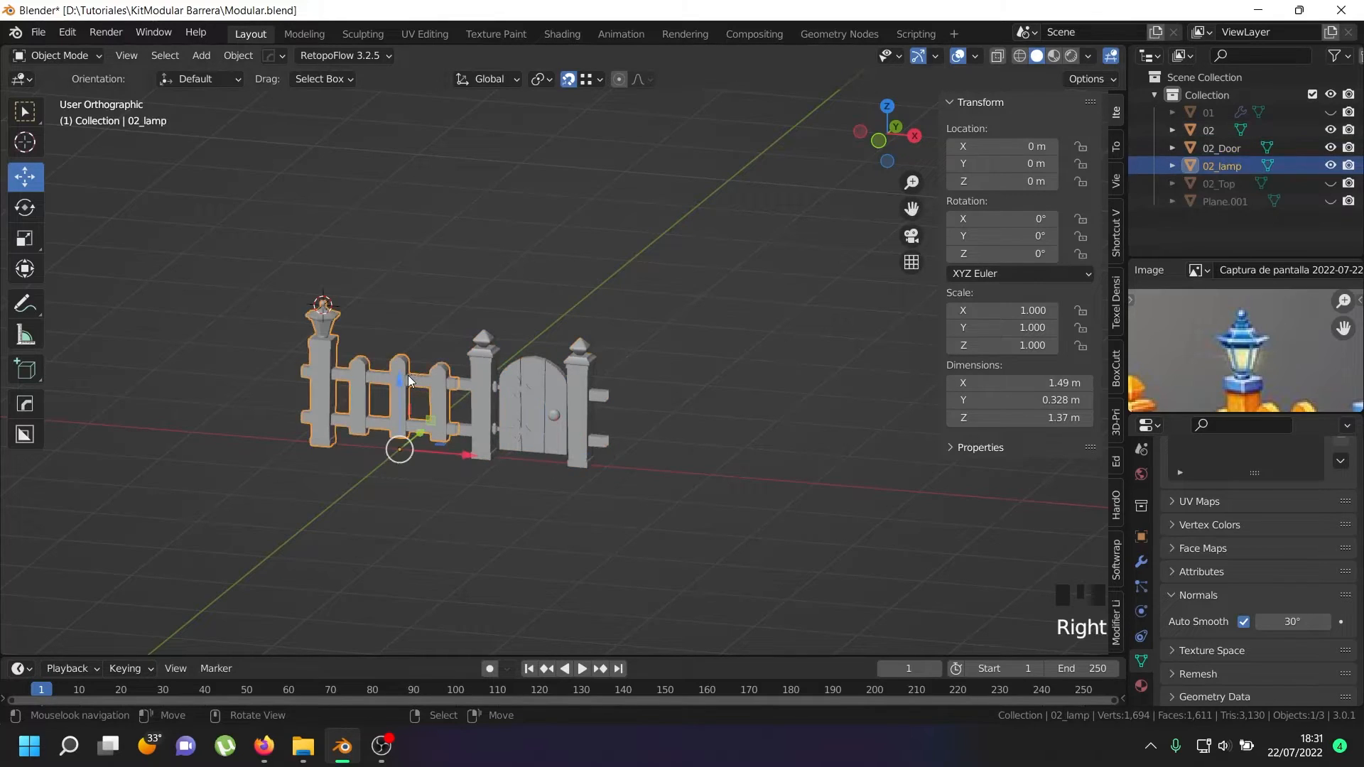
right_click(407, 375)
scroll(378, 376, up, 2)
drag(493, 493, 207, 421)
scroll(207, 421, up, 3)
middle_drag(207, 421, 639, 639)
- Snap the whole mesh of fence piece 02 to the lamp post's rail ends and inspect the assembled row
key(Tab)
key(a)
scroll(419, 275, up, 2)
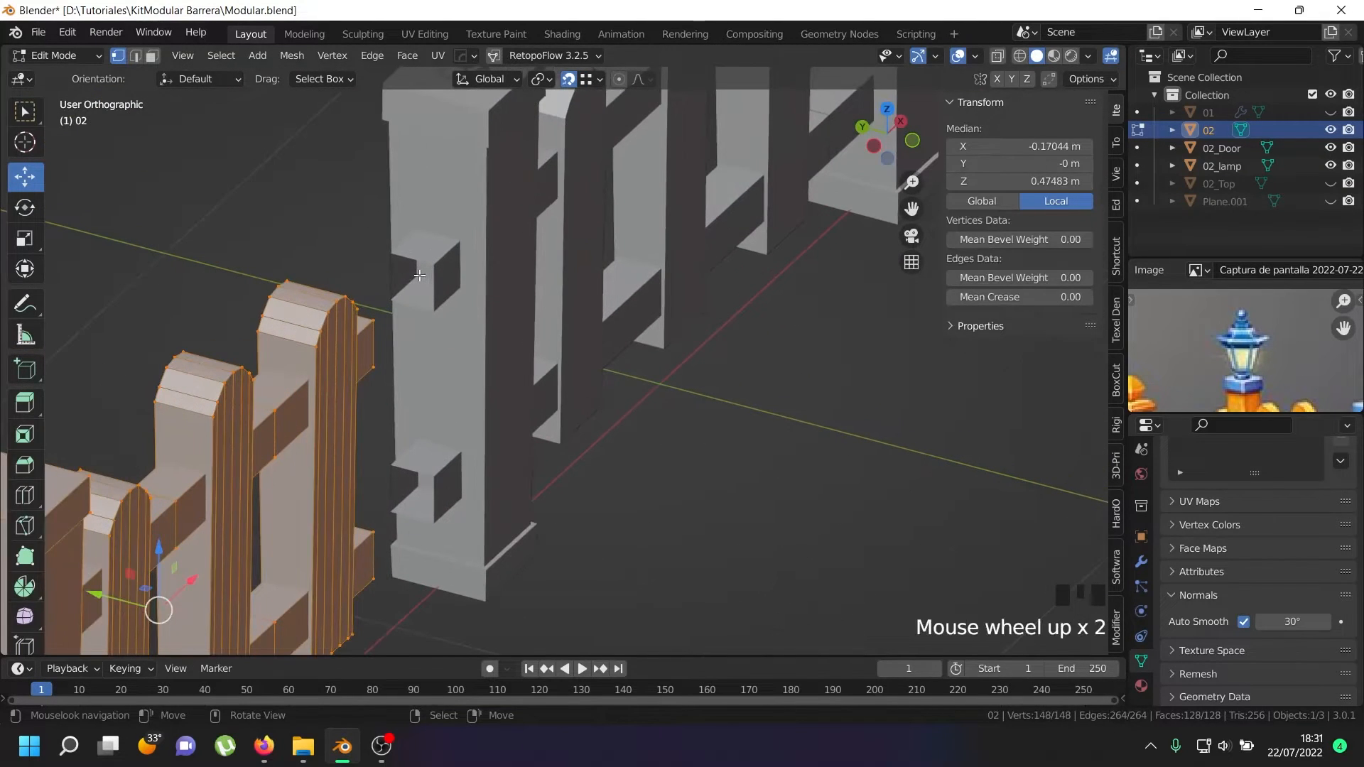
key(g)
click(419, 270)
scroll(508, 296, down, 4)
key(Tab)
middle_drag(627, 403, 503, 355)
scroll(503, 355, down, 6)
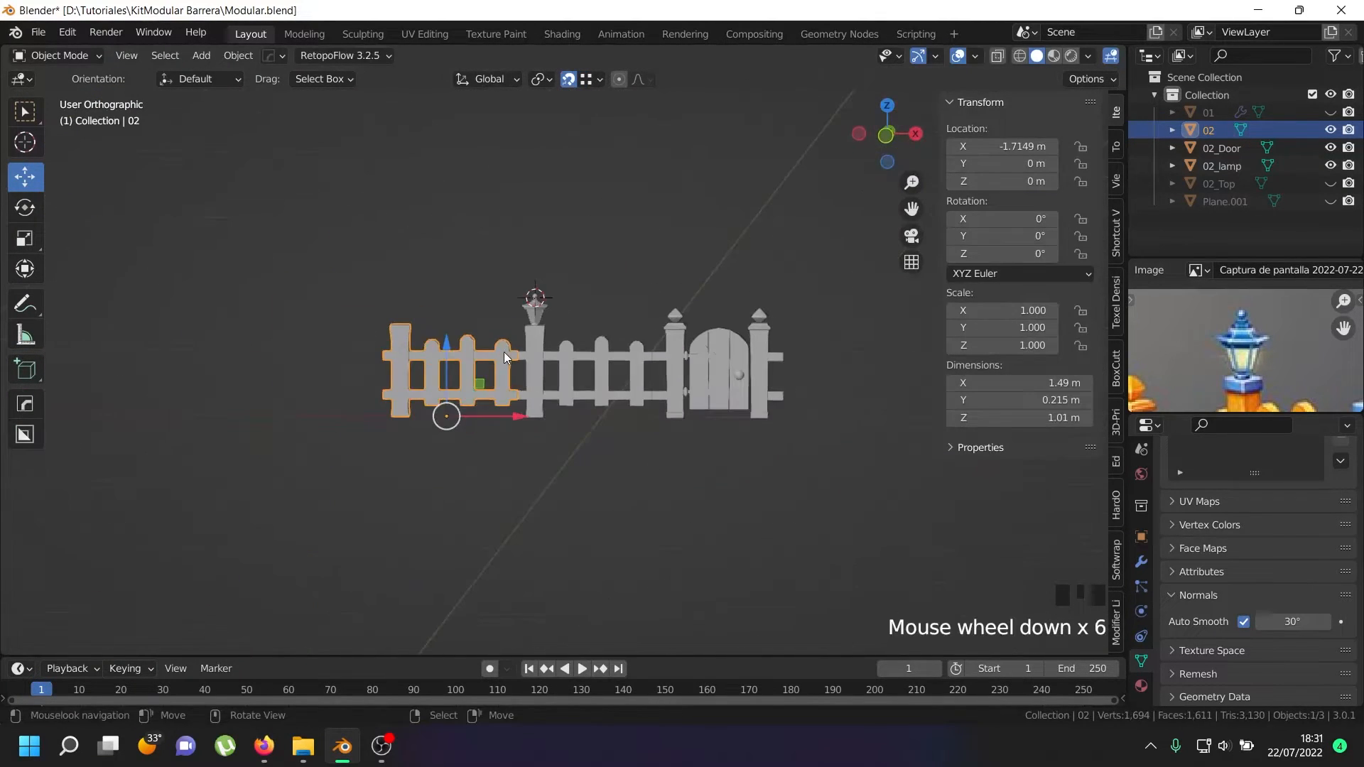
key(alt+a)
middle_drag(679, 395, 666, 474)
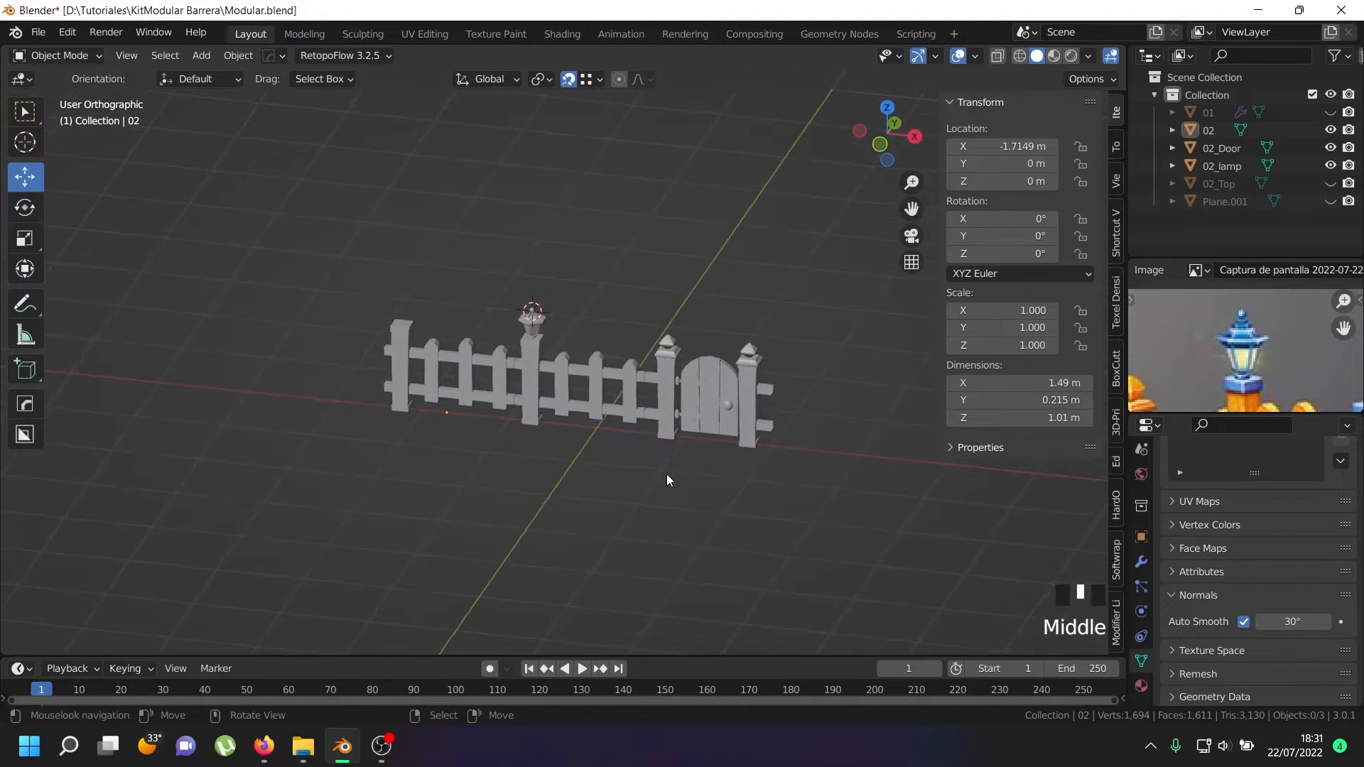
- Undo the test assembly of 02 and the snapping of the 02_Door mesh
key(ctrl+z)
key(ctrl+z)
key(ctrl+z)
key(ctrl+z)
key(ctrl+z)
key(ctrl+z)
key(ctrl+z)
key(ctrl+z)
key(ctrl+z)
key(ctrl+z)
key(ctrl+z)
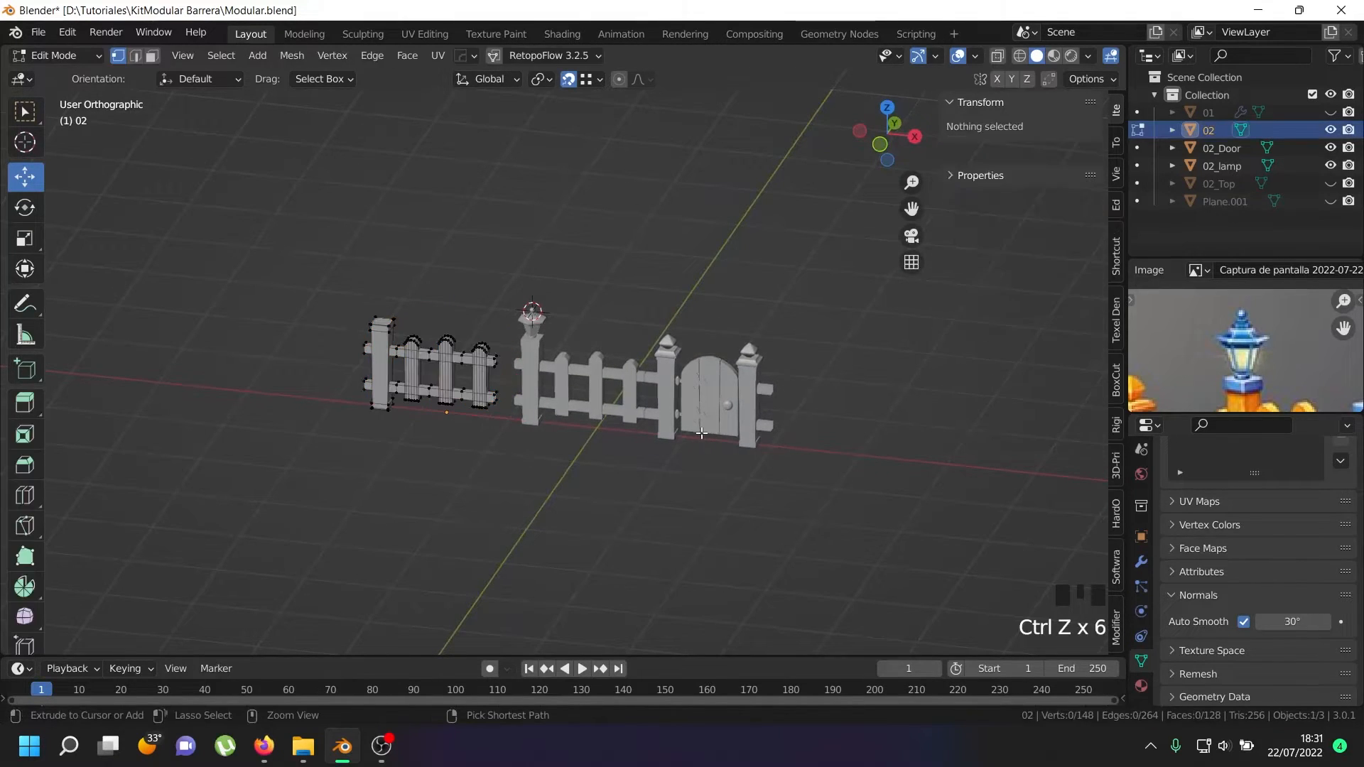
key(ctrl+z)
key(ctrl+z)
key(ctrl+z)
key(ctrl+z)
key(ctrl+z)
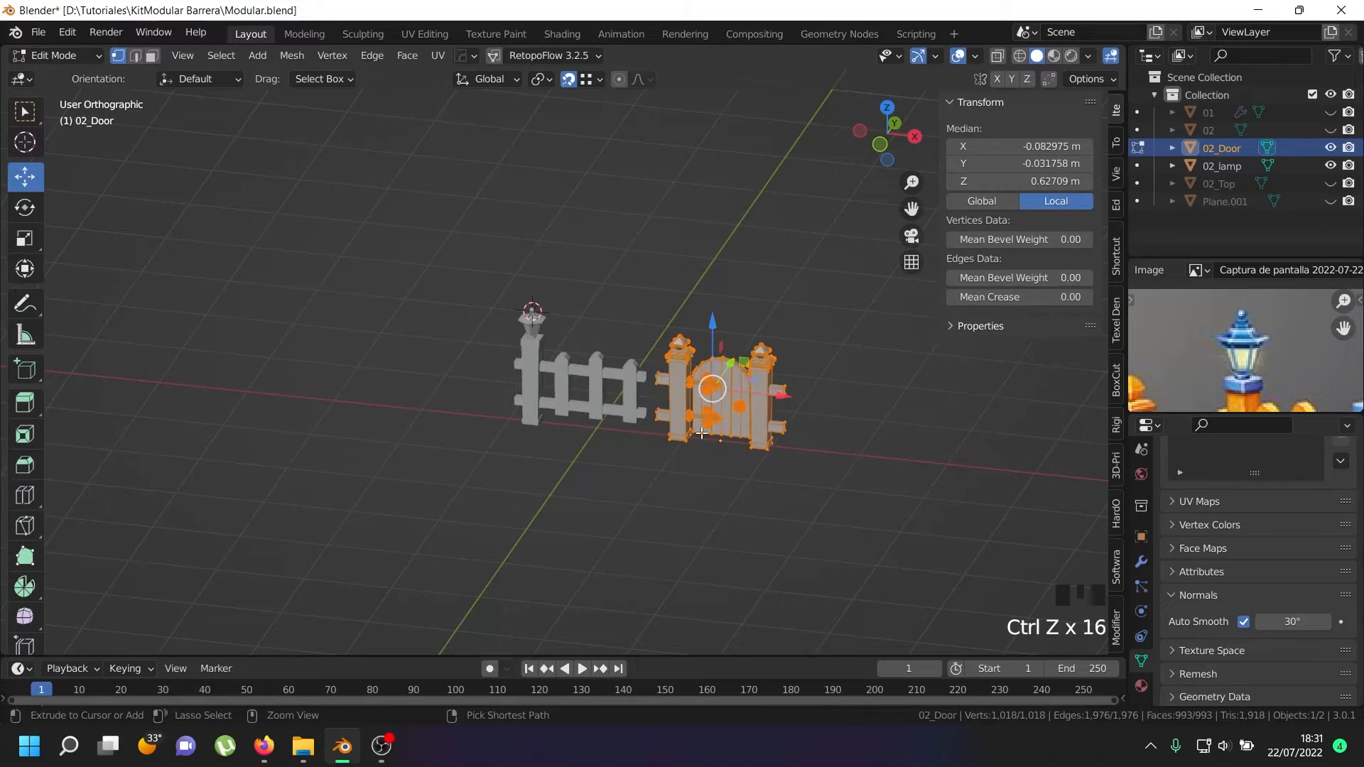
key(ctrl+z)
key(ctrl+z)
key(ctrl+z)
key(ctrl+z)
- Select 02_Door and 02_lamp in Object Mode and set the active door's X location to 0 m
key(Tab)
middle_drag(687, 431, 657, 383)
key(Tab)
key(a)
key(a)
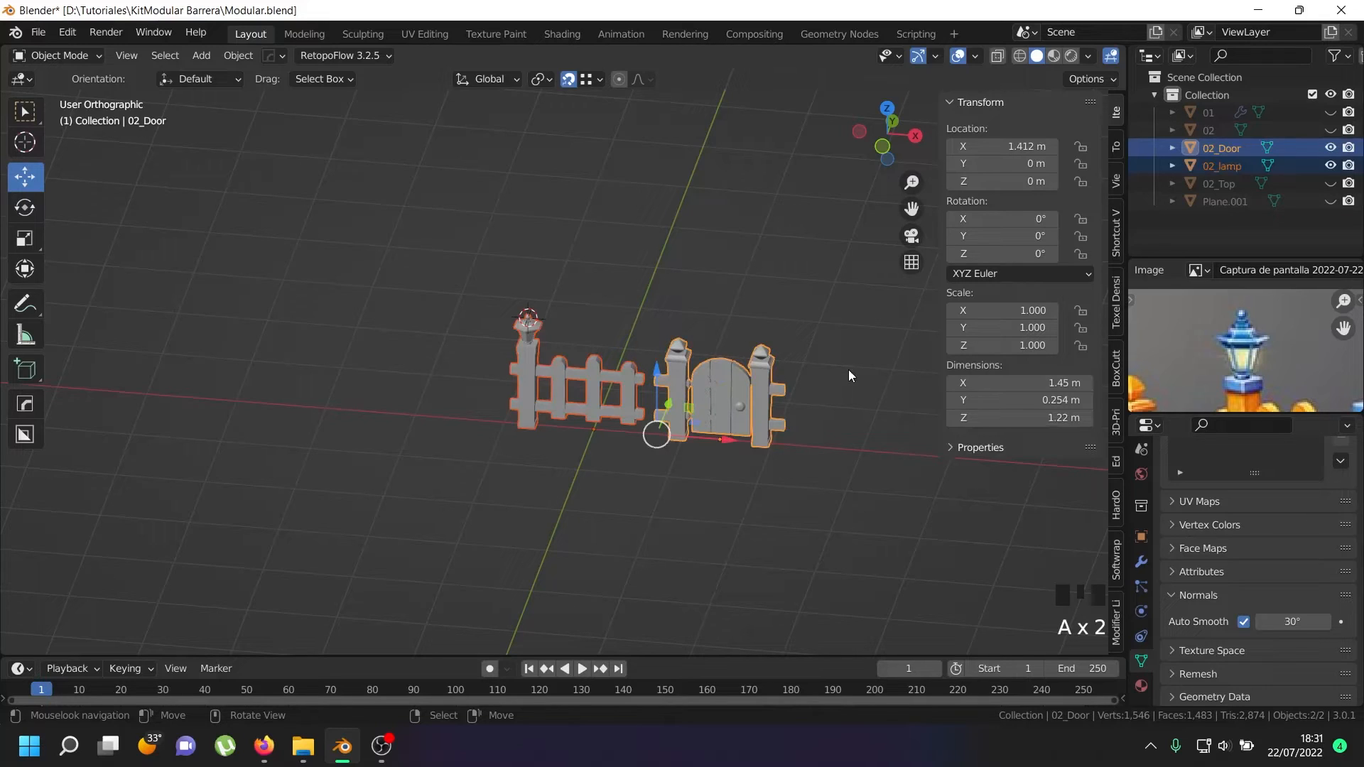
click(1036, 145)
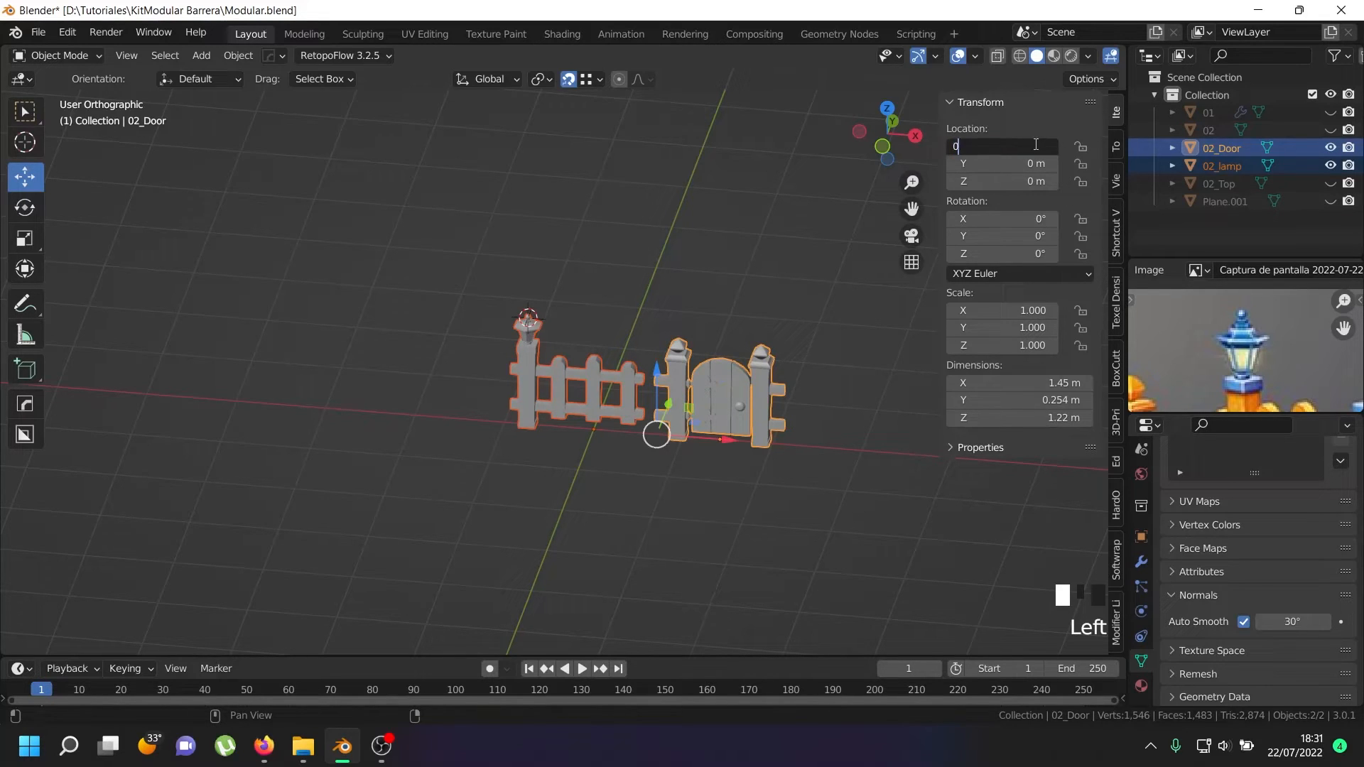
text(0)
key(Return)
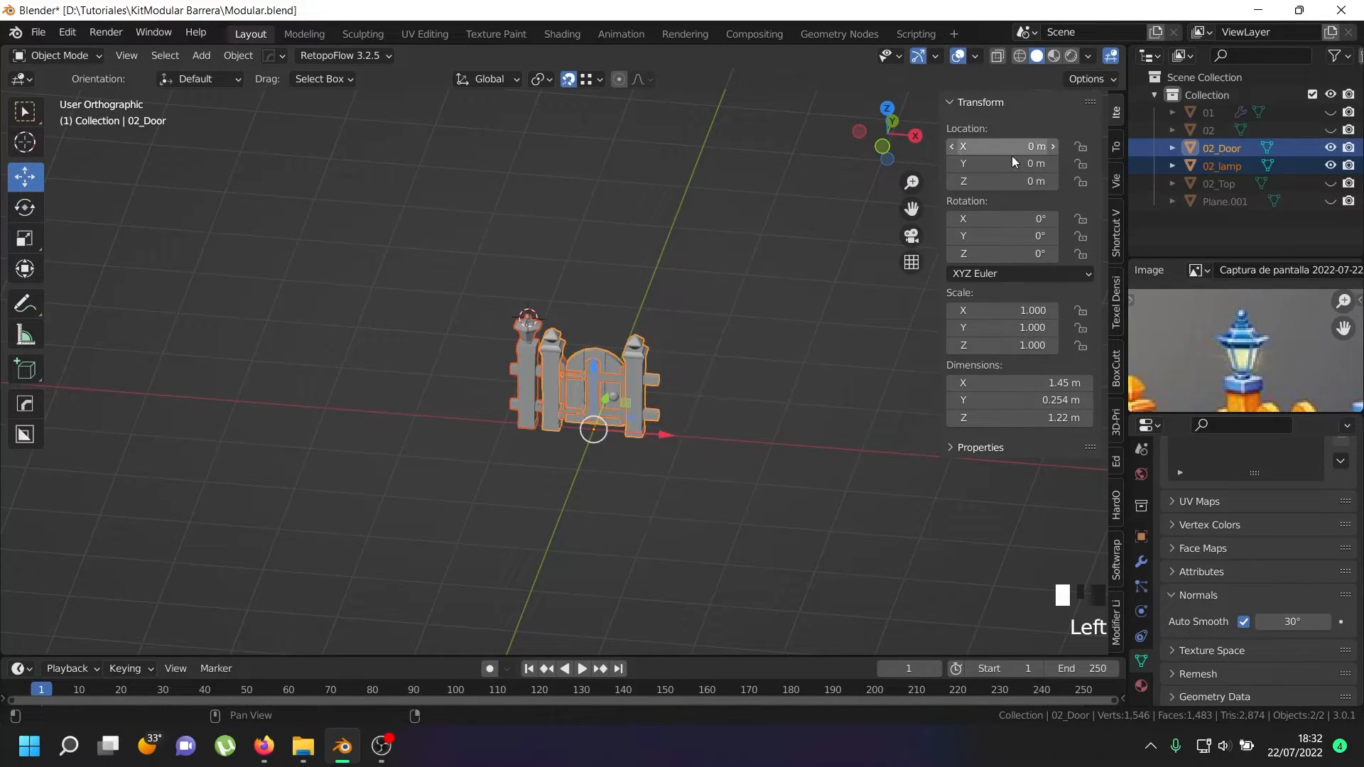
- Hide 02_Door and 02_lamp, then unhide and select fence piece 02
click(1330, 147)
click(1329, 165)
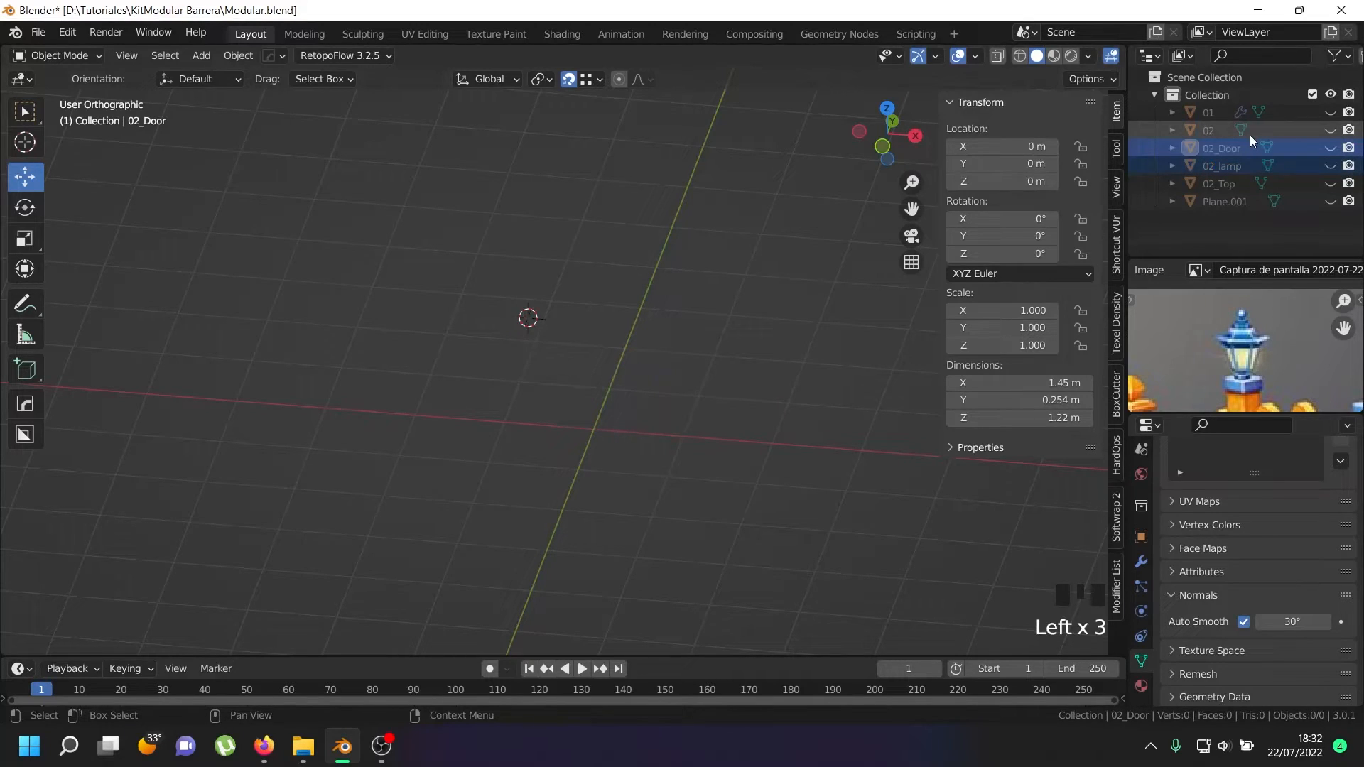
click(1216, 132)
click(1212, 151)
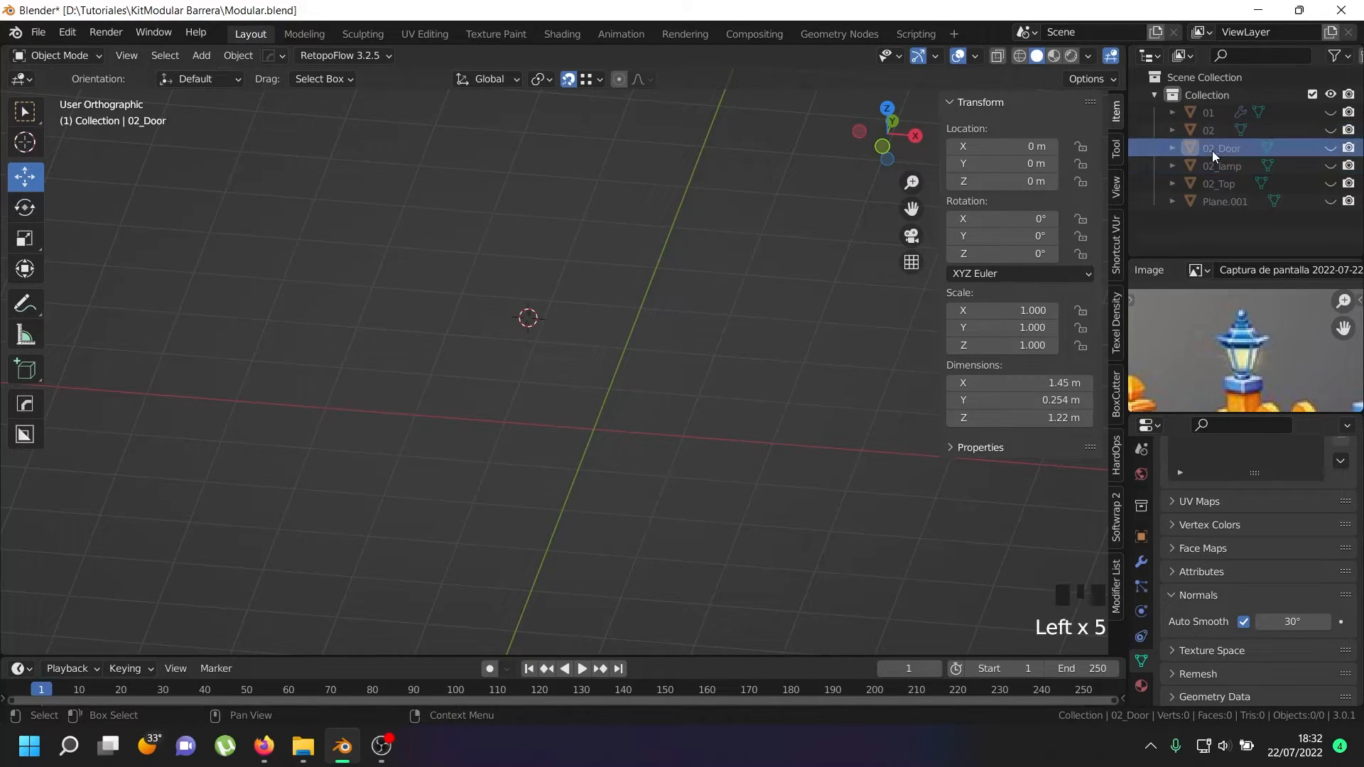
click(1330, 130)
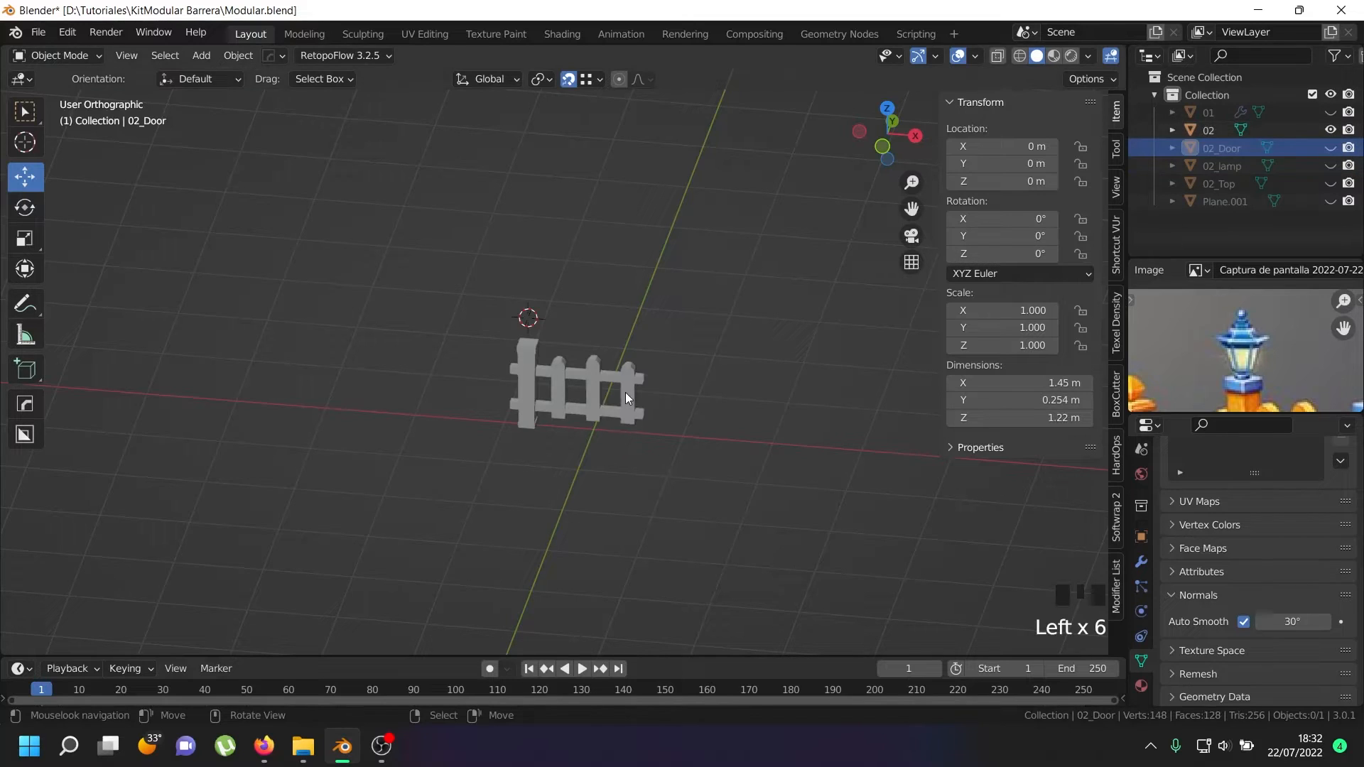
click(625, 393)
- Add a Mirror modifier to fence piece 02
key(KP_7)
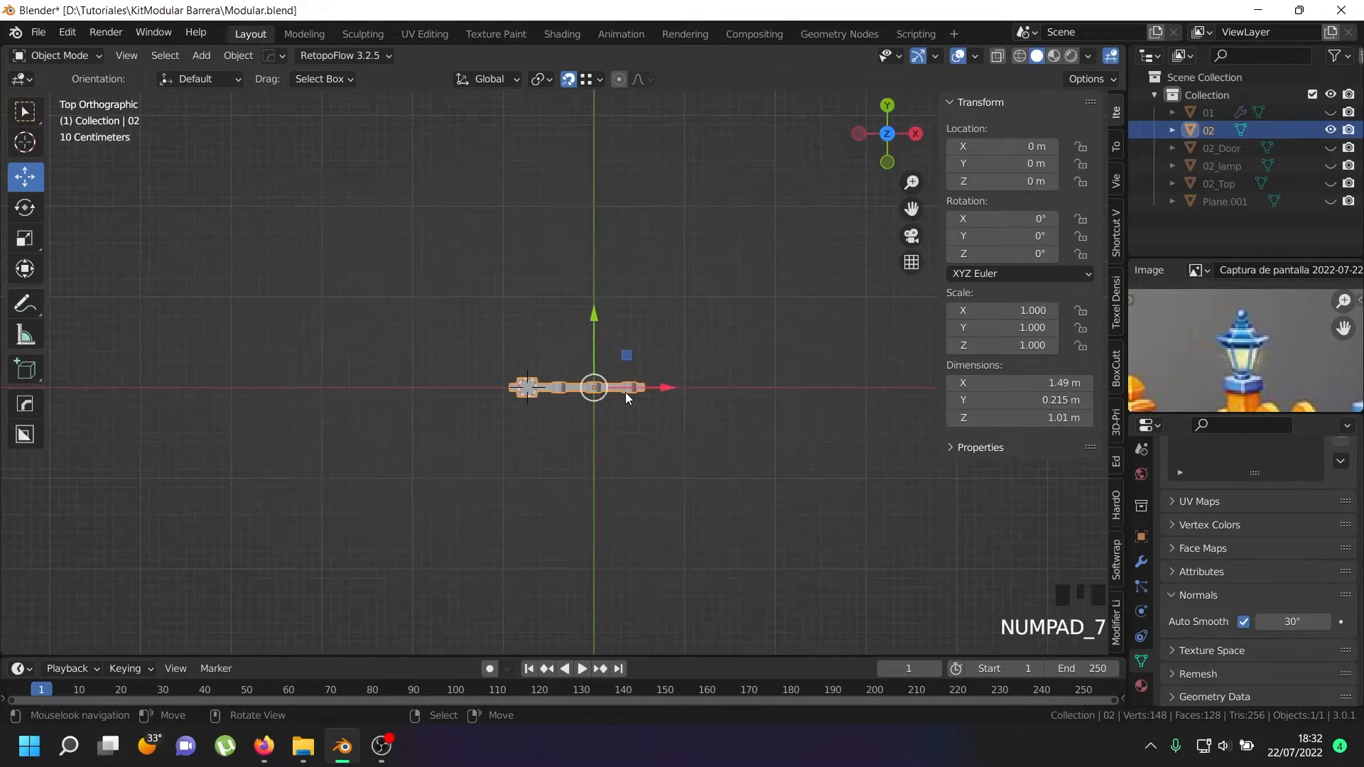
scroll(625, 392, up, 3)
scroll(624, 401, up, 2)
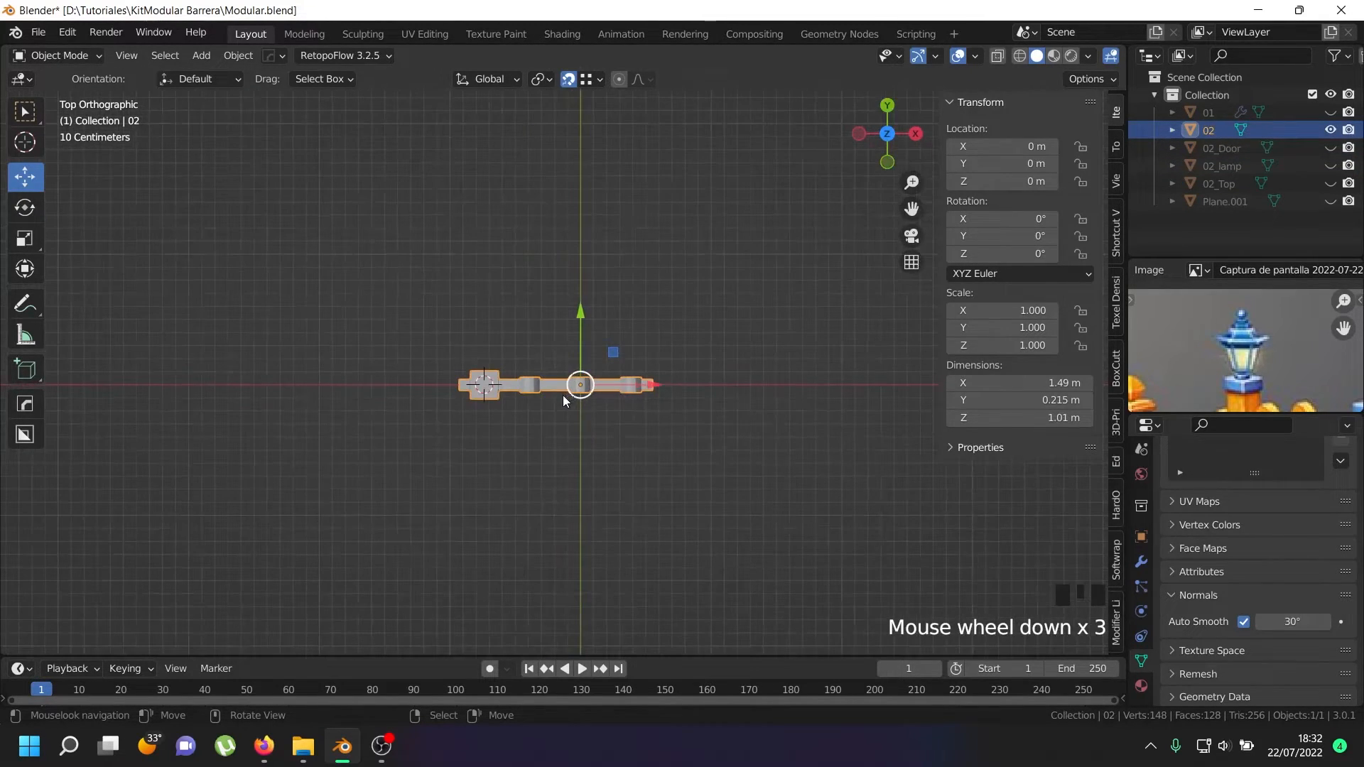
scroll(563, 395, up, 1)
middle_drag(598, 400, 594, 241)
scroll(649, 475, up, 1)
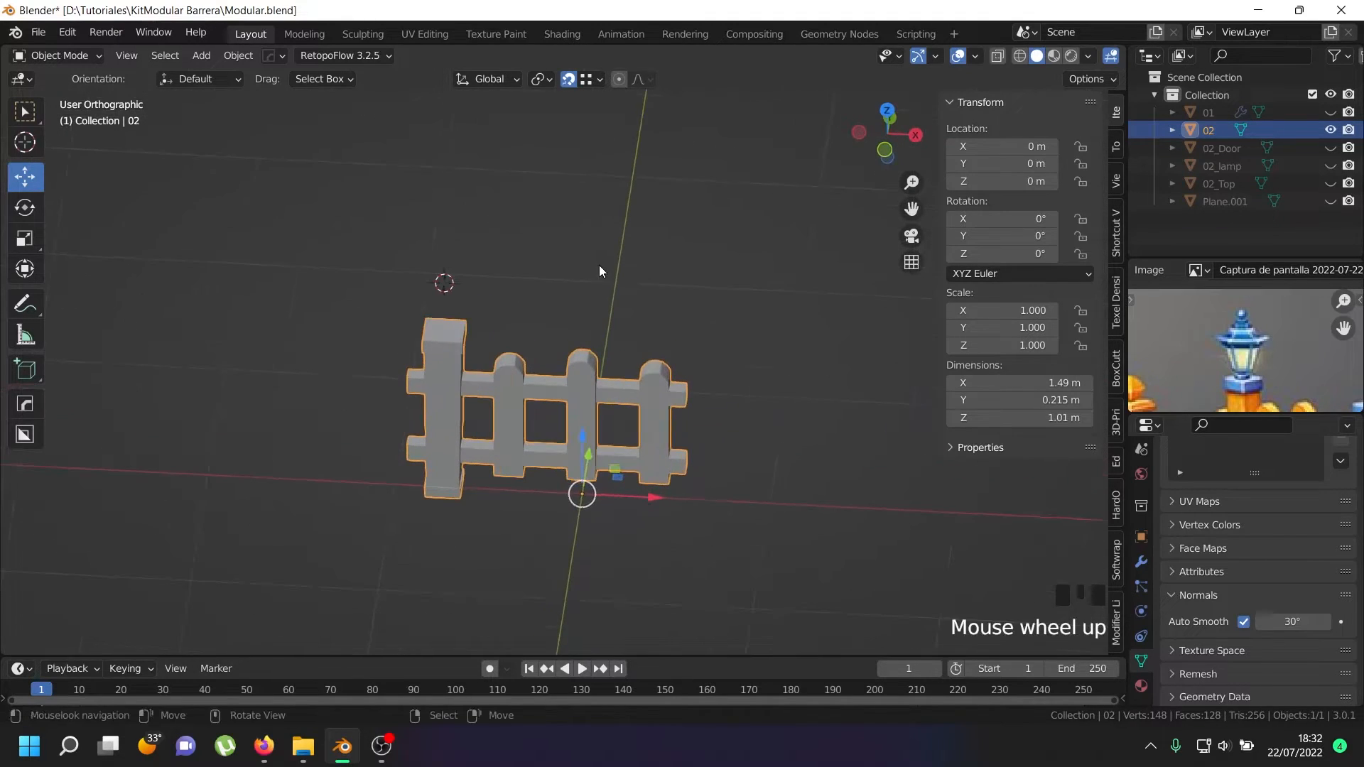
scroll(1184, 529, up, 12)
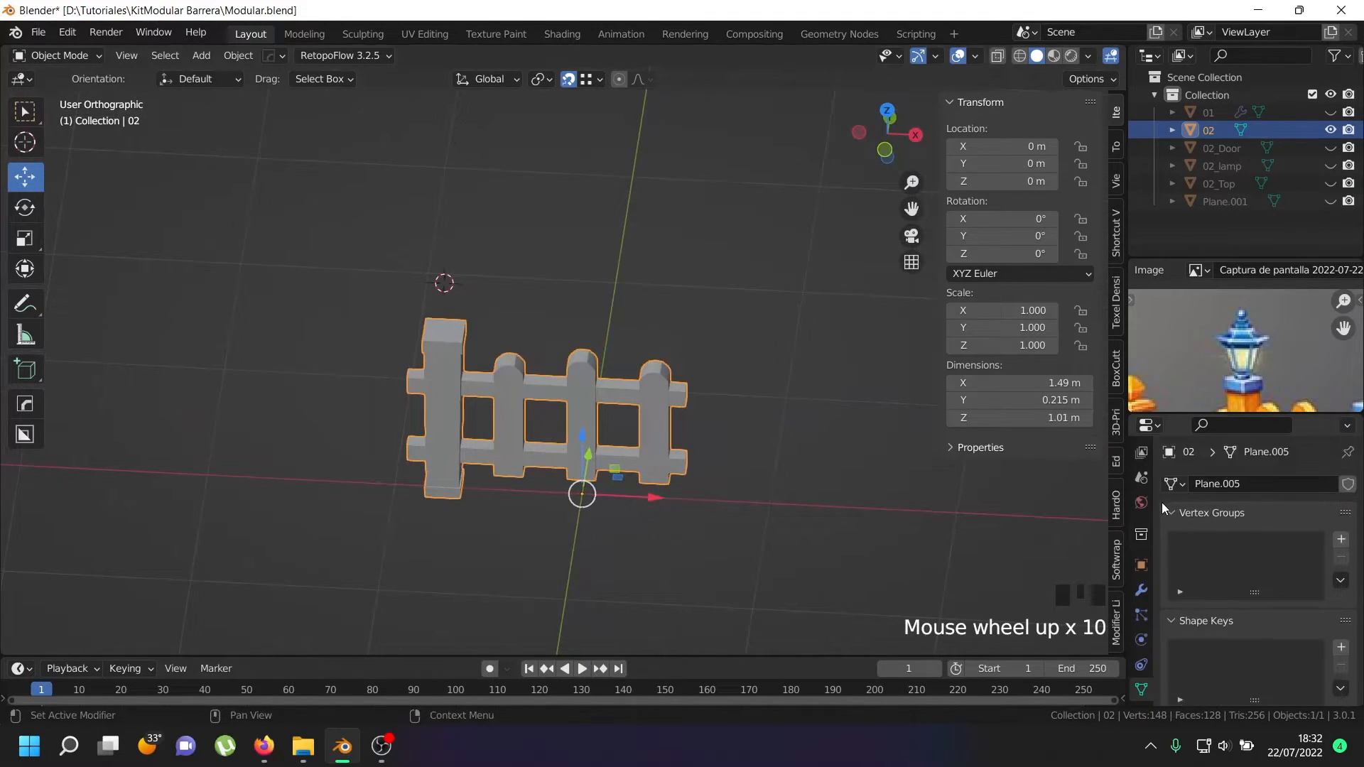
click(1144, 588)
click(1319, 490)
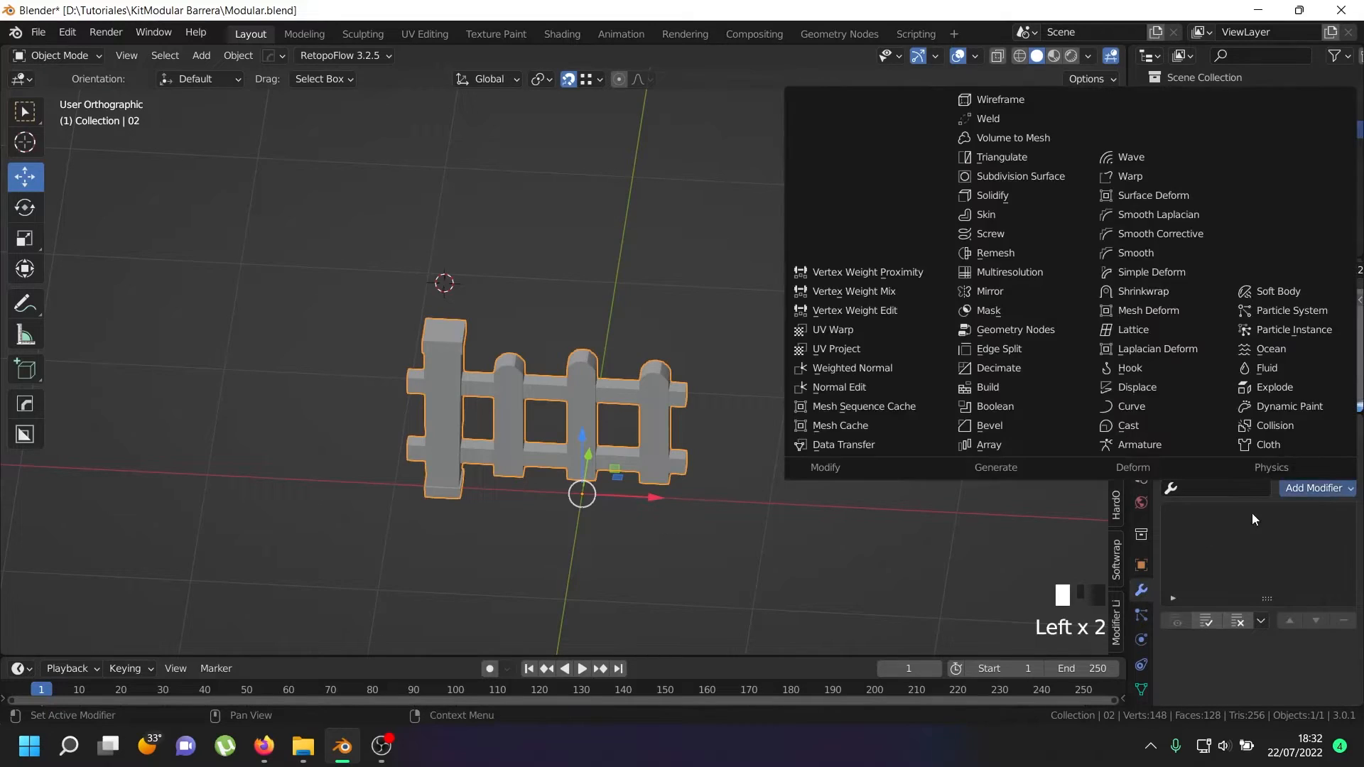
click(1312, 490)
click(1015, 296)
- Enable Bisect and Flip on the X axis of 02's Mirror modifier to keep the post side
scroll(666, 457, down, 3)
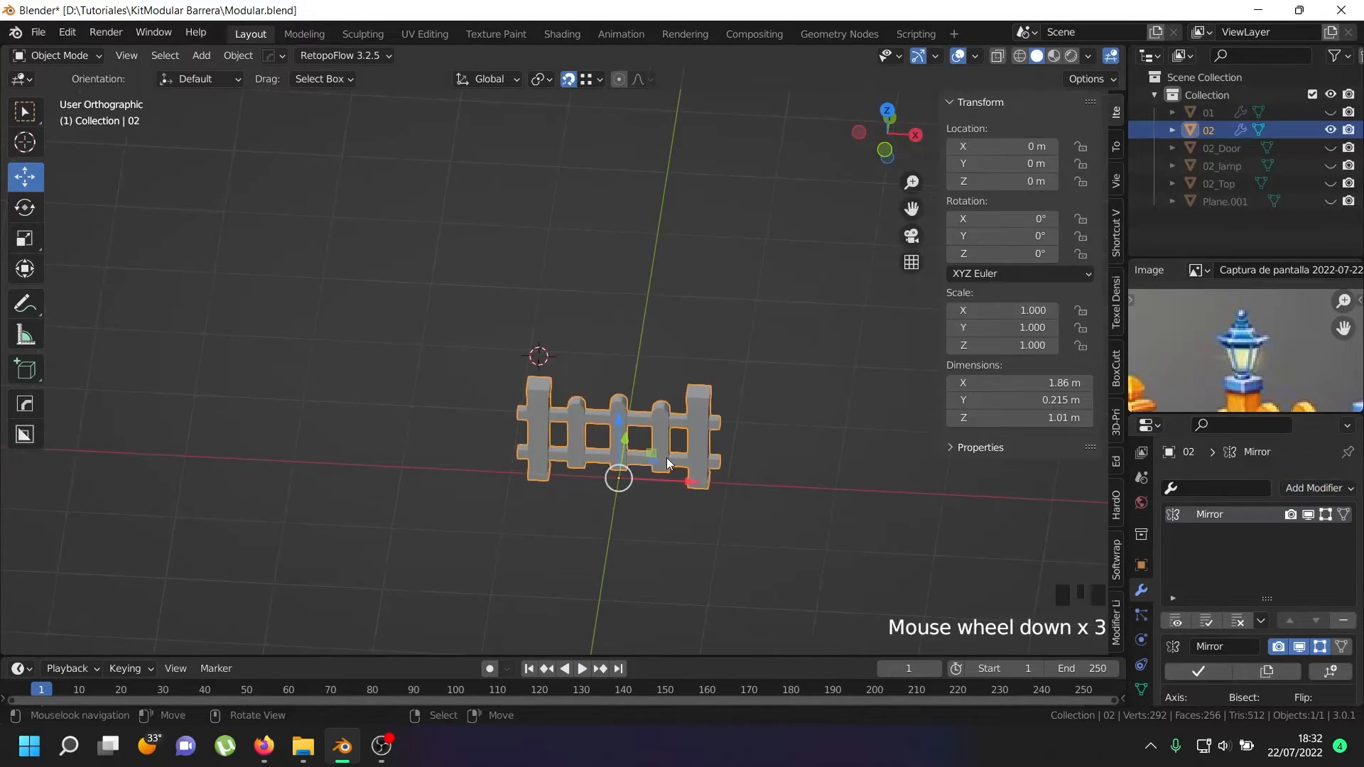
scroll(1207, 587, down, 7)
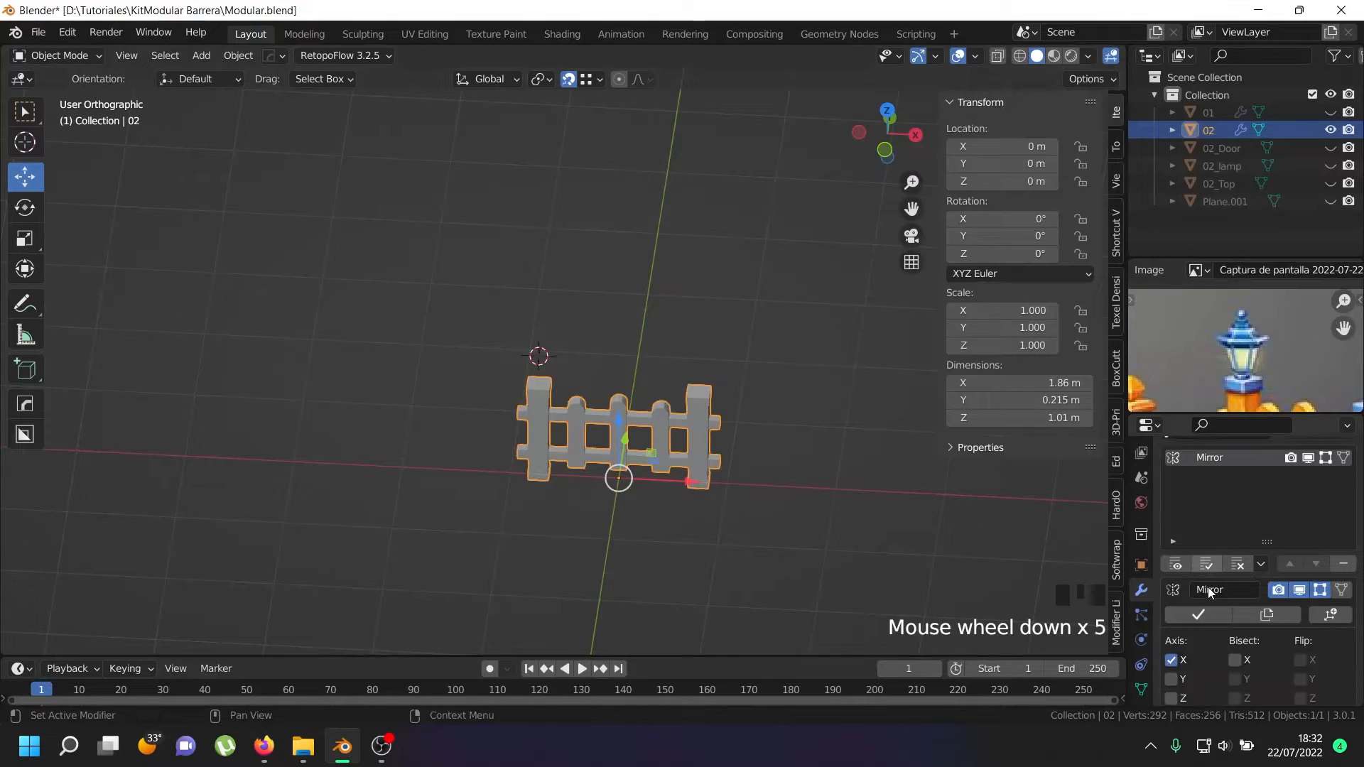
click(1234, 603)
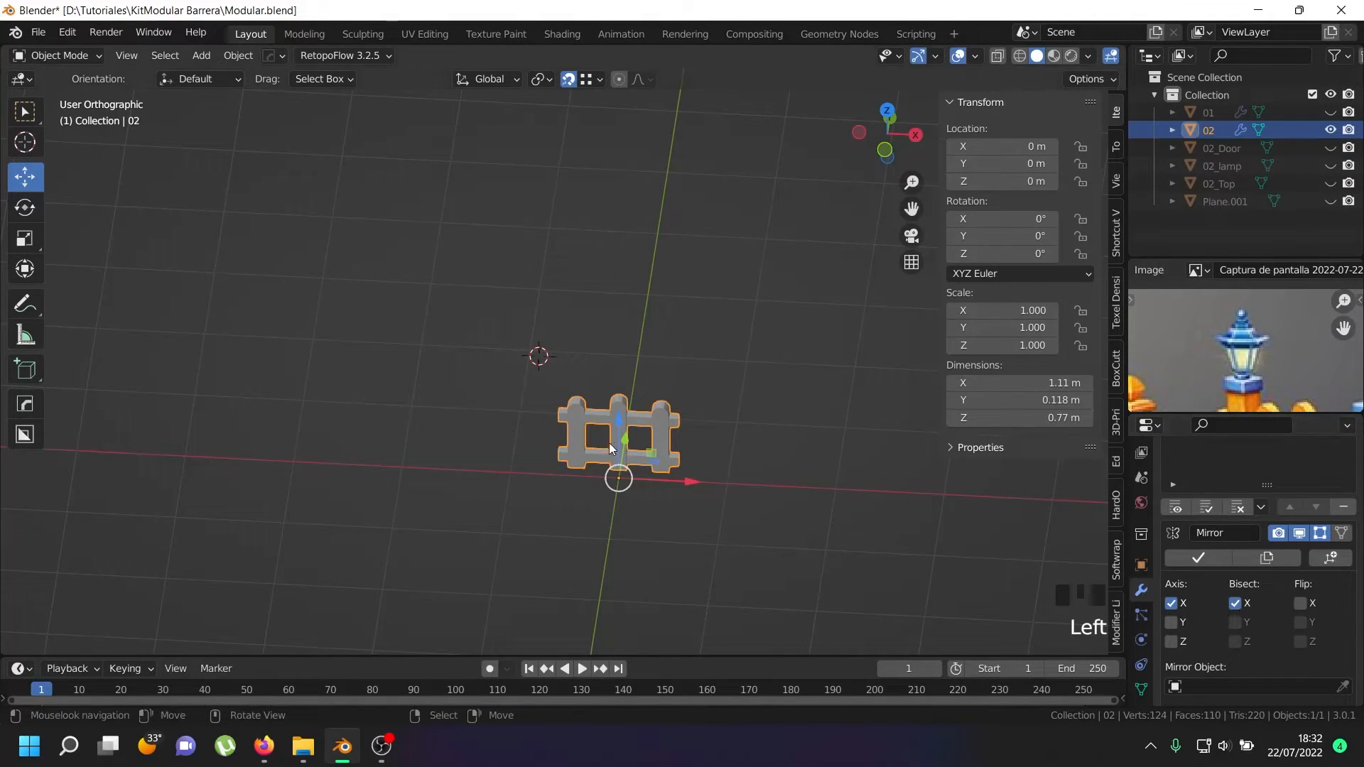
middle_drag(608, 446, 791, 469)
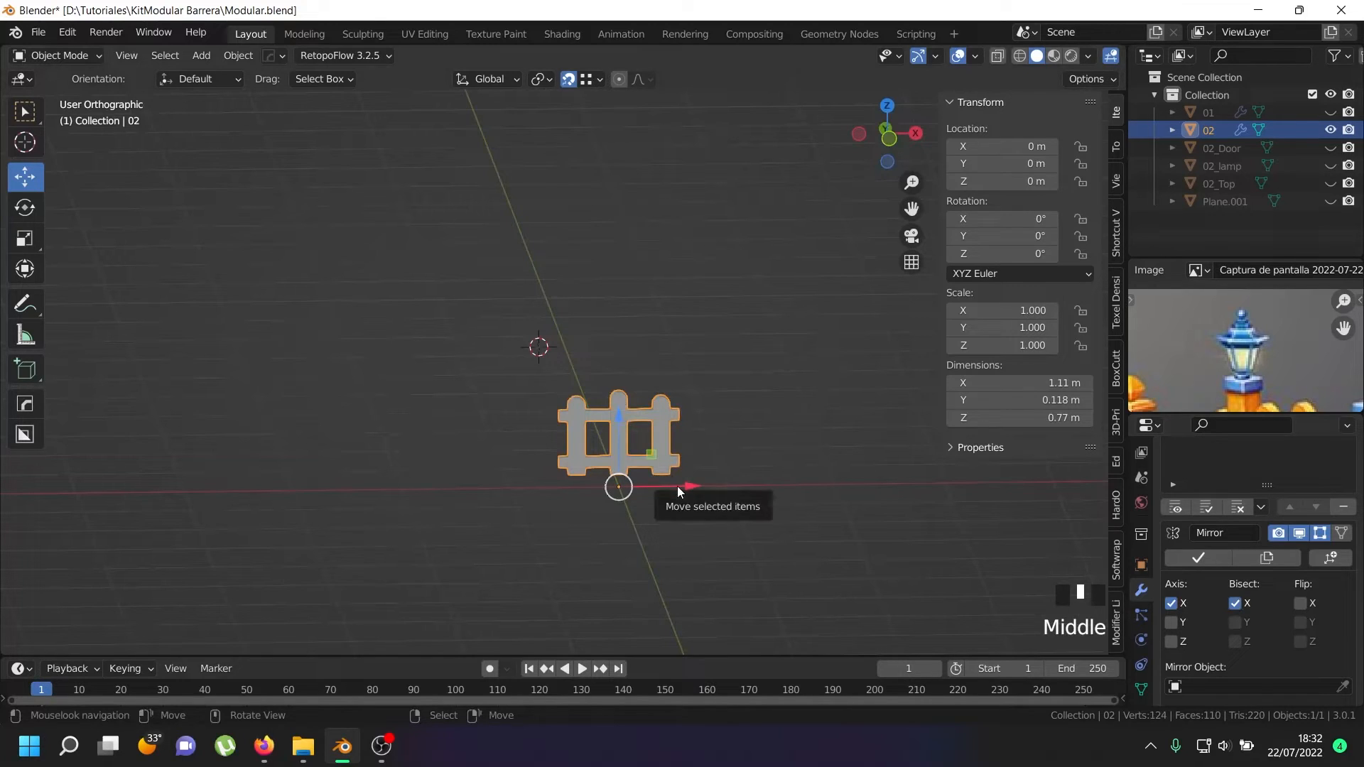
click(1299, 603)
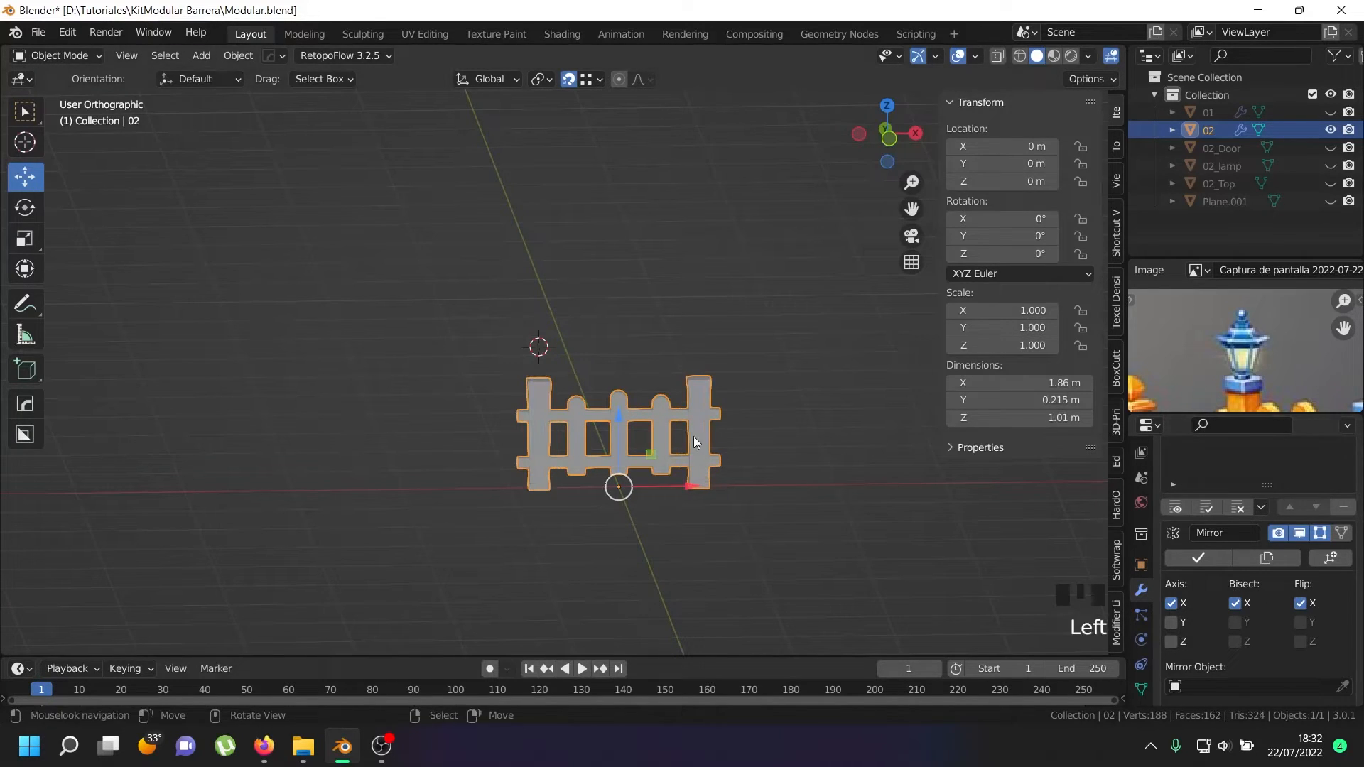
- Try adding a Plain Axes empty at the 3D cursor above the post, and undo it
middle_drag(719, 450, 659, 512)
scroll(615, 481, up, 1)
scroll(615, 480, up, 1)
scroll(1225, 567, up, 4)
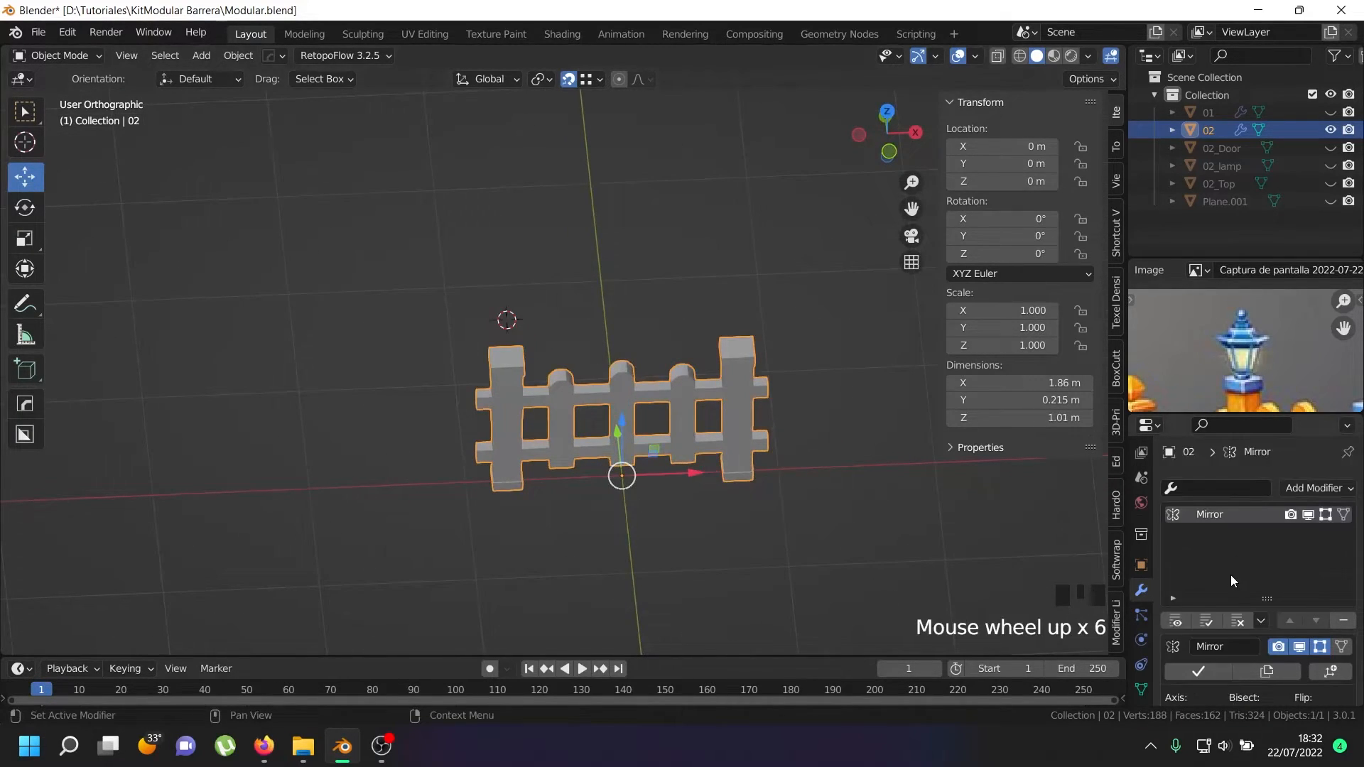
scroll(1278, 610, down, 5)
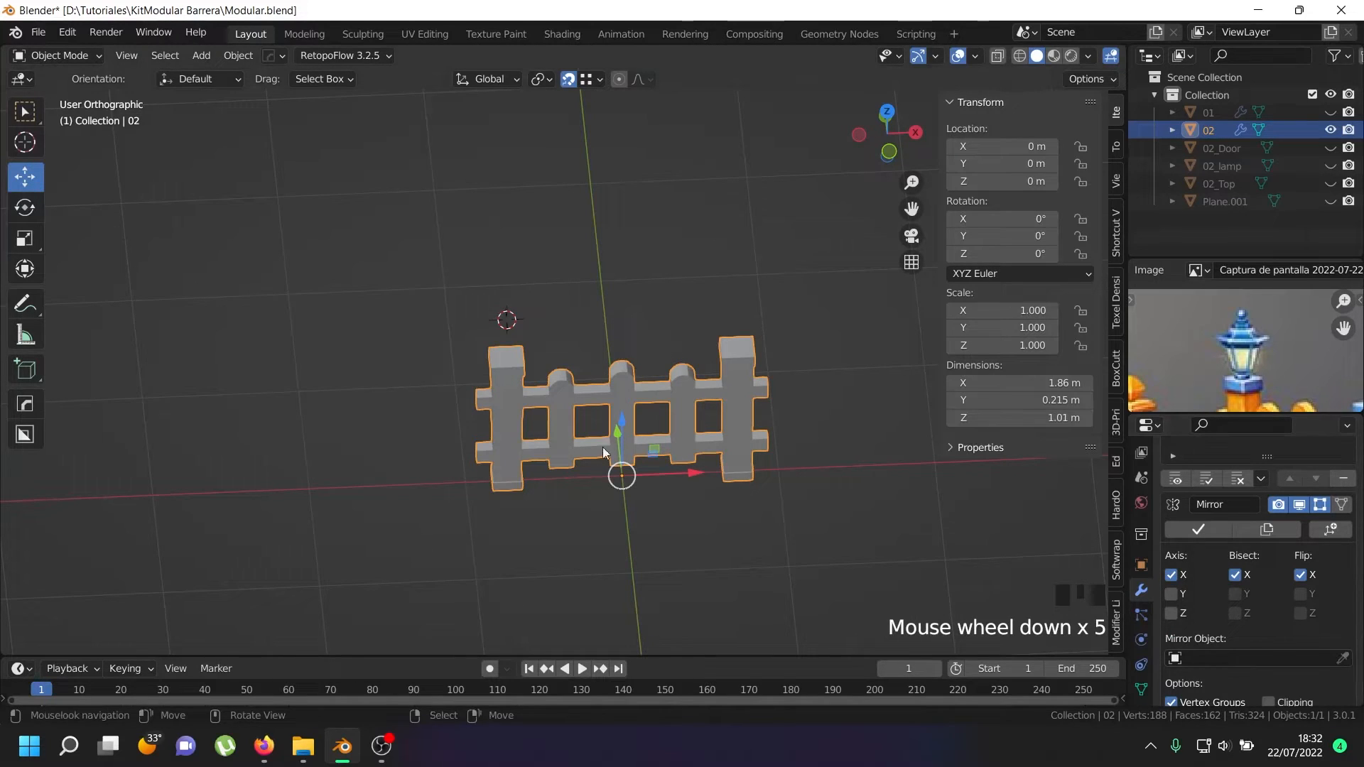
key(shift+a)
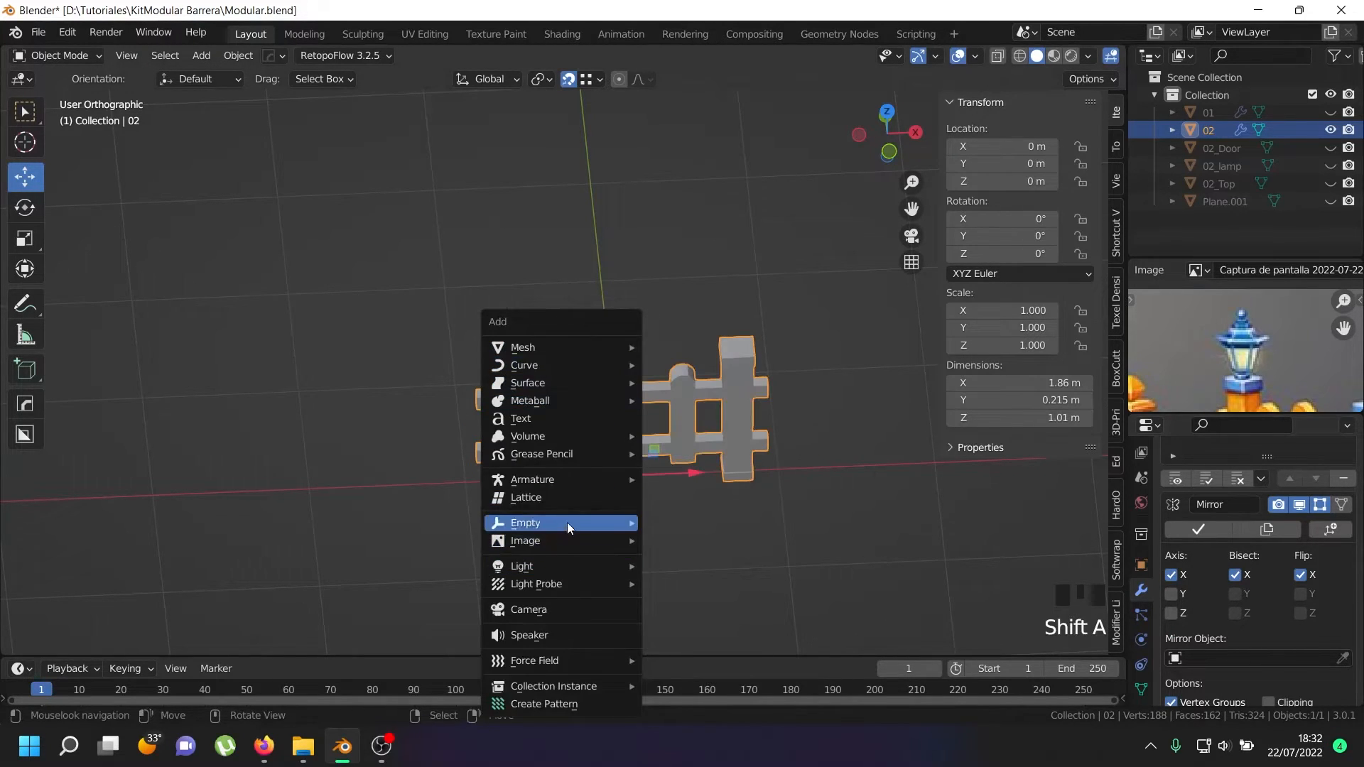
mouse_move(604, 523)
click(695, 530)
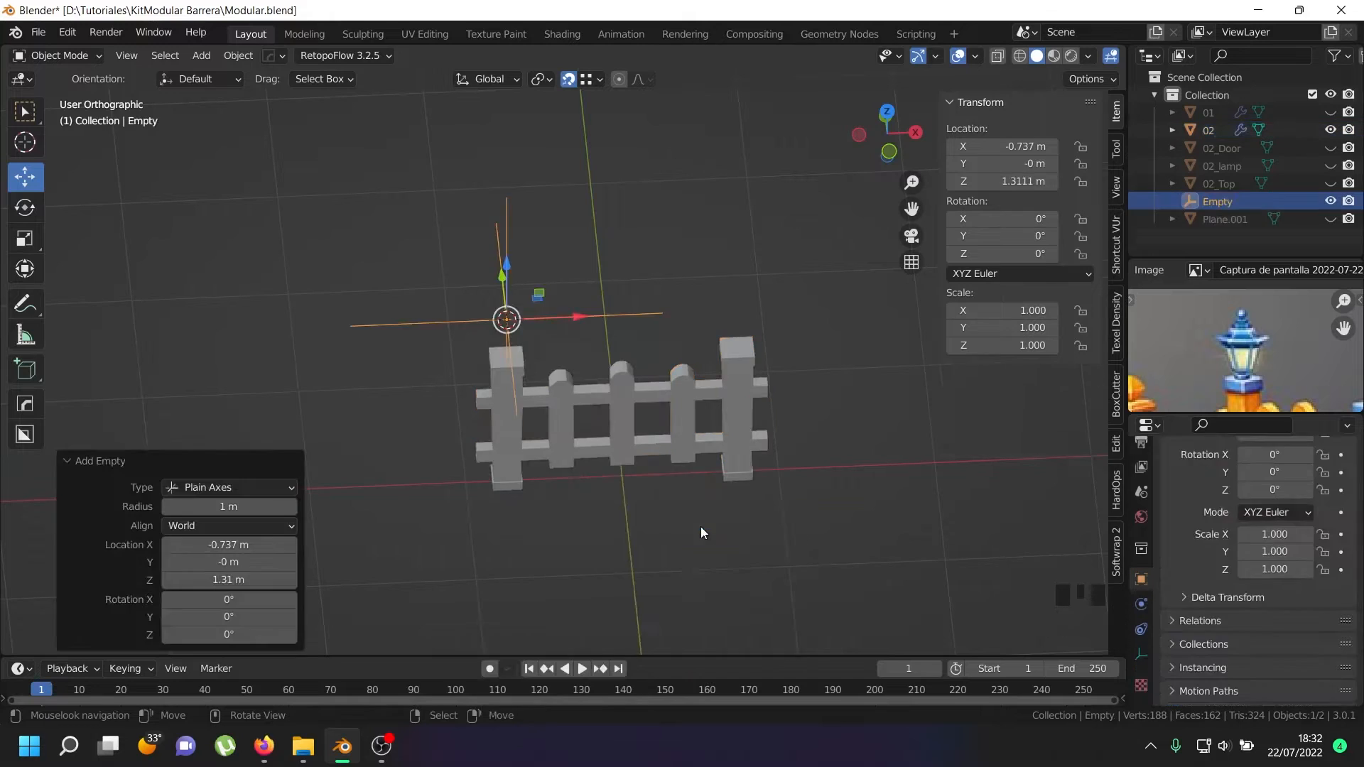
key(ctrl+z)
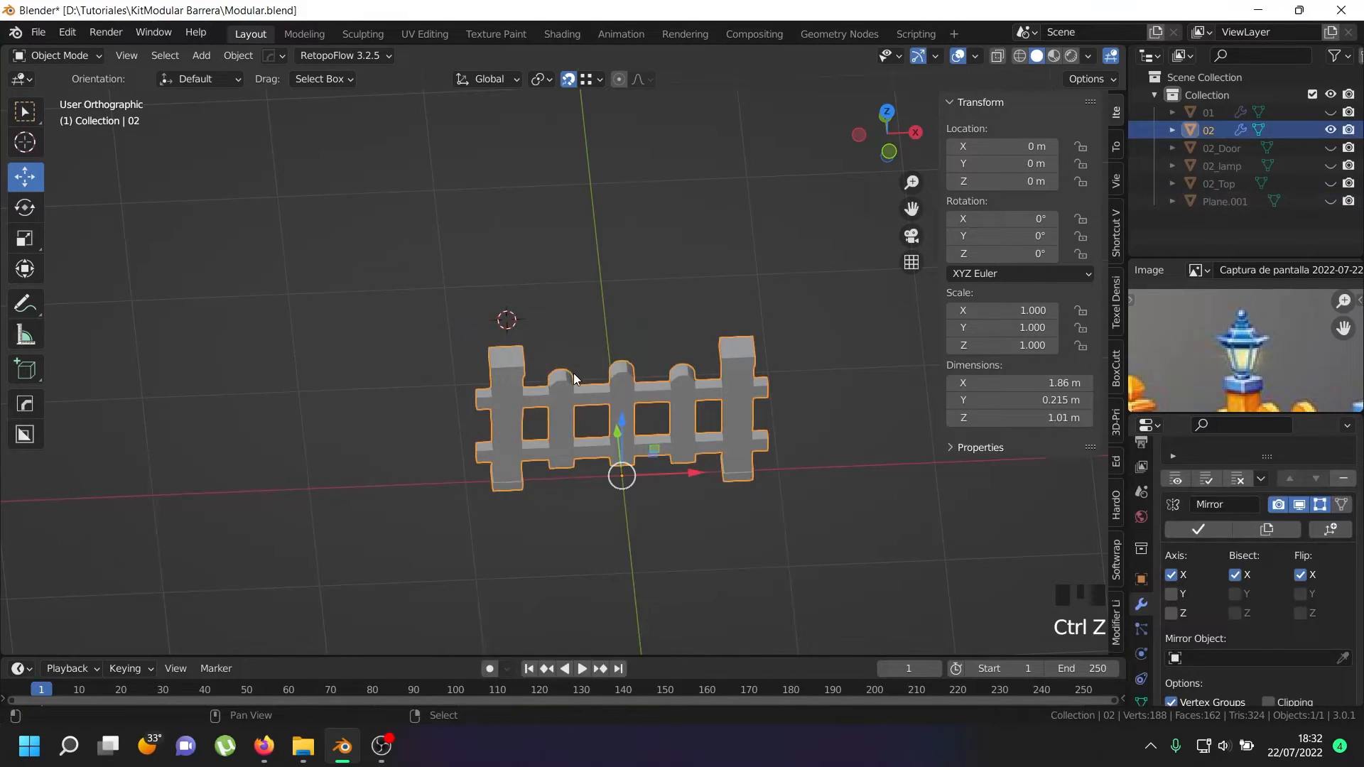
- Reset the 3D cursor to the world origin, add a Plain Axes empty there and view it from above
key(shift+c)
key(shift+a)
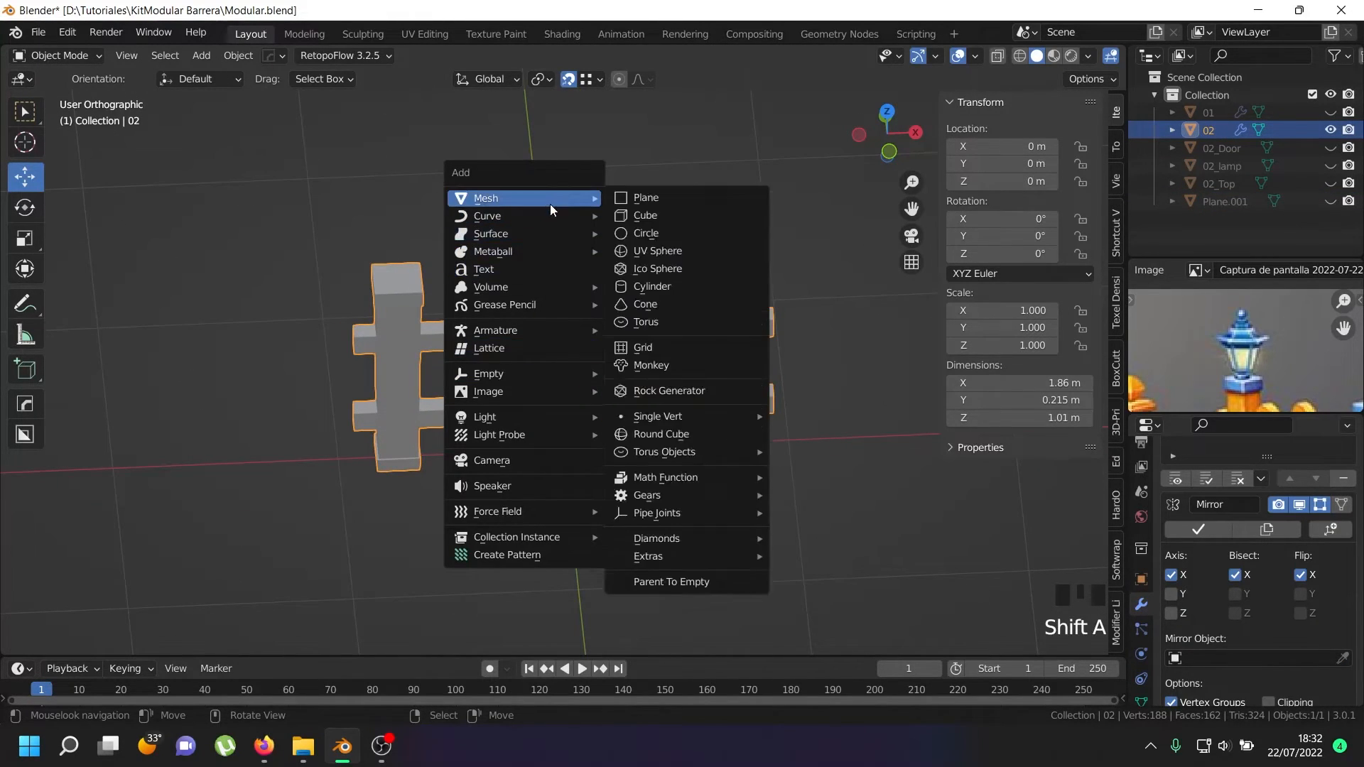
mouse_move(548, 374)
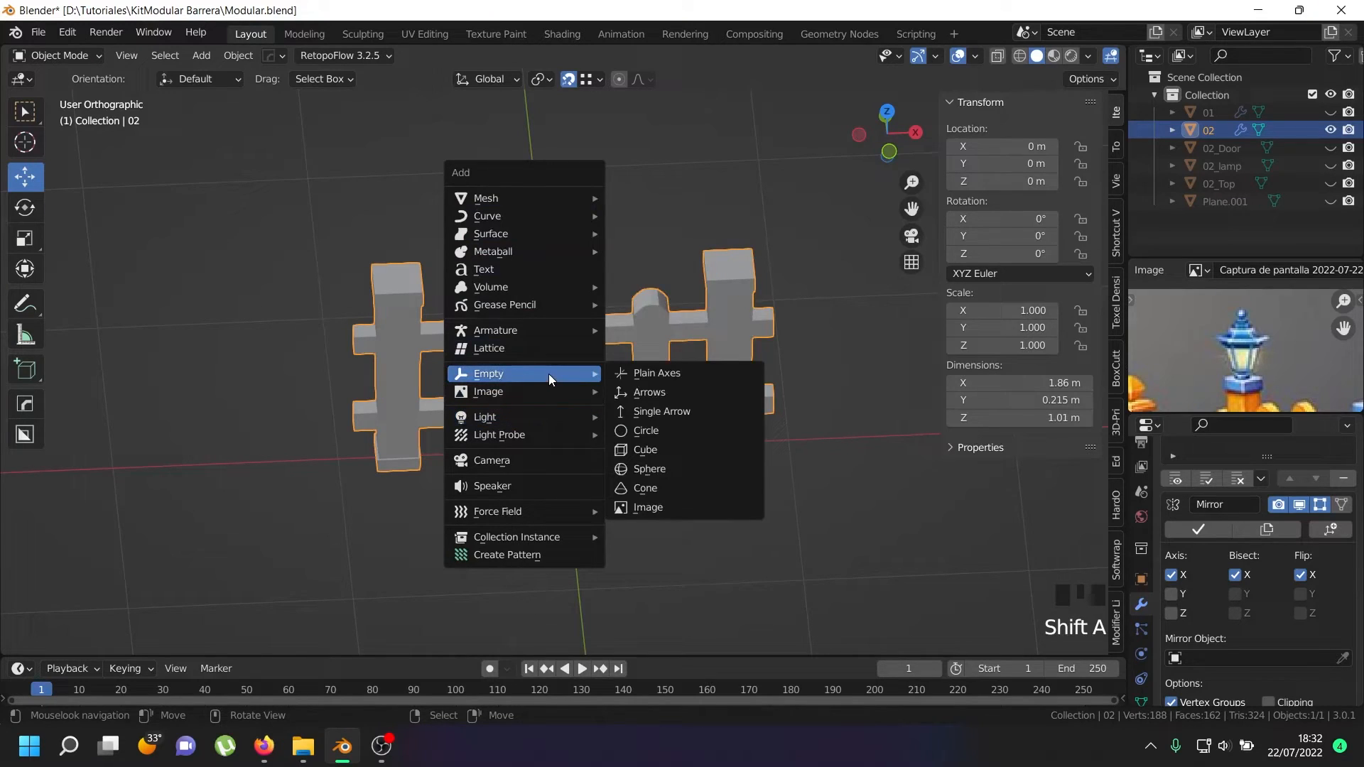
click(633, 374)
key(KP_7)
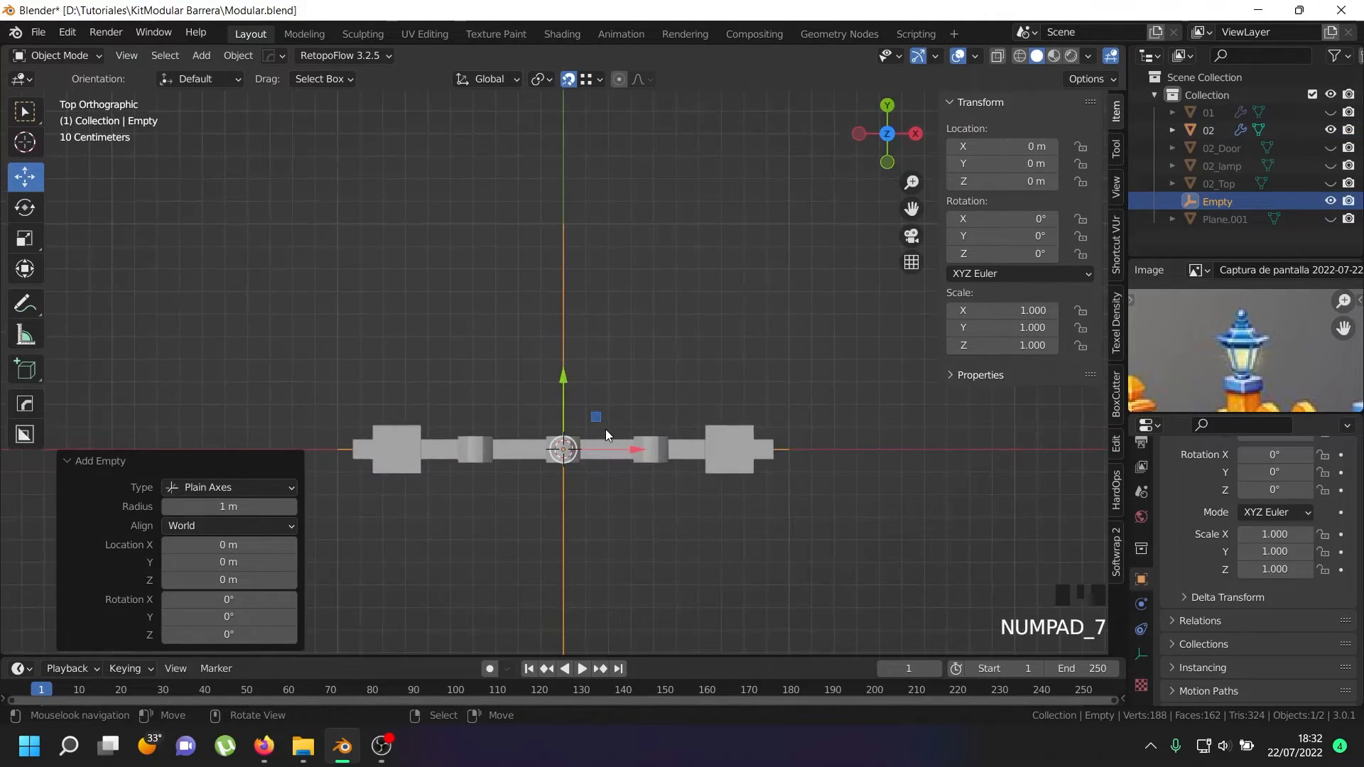
- Rotate the Empty 45° about the vertical axis in the top view
text(r45)
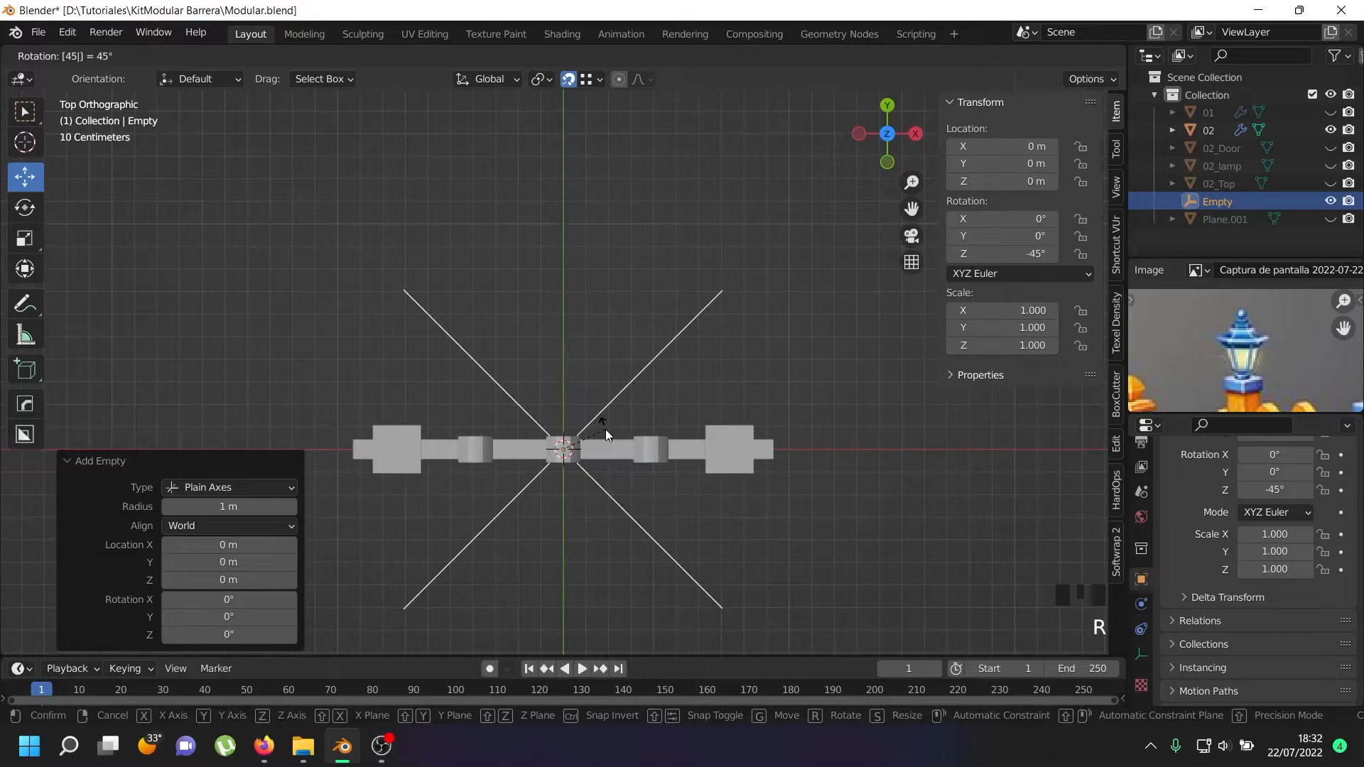
key(Return)
middle_drag(605, 429, 723, 306)
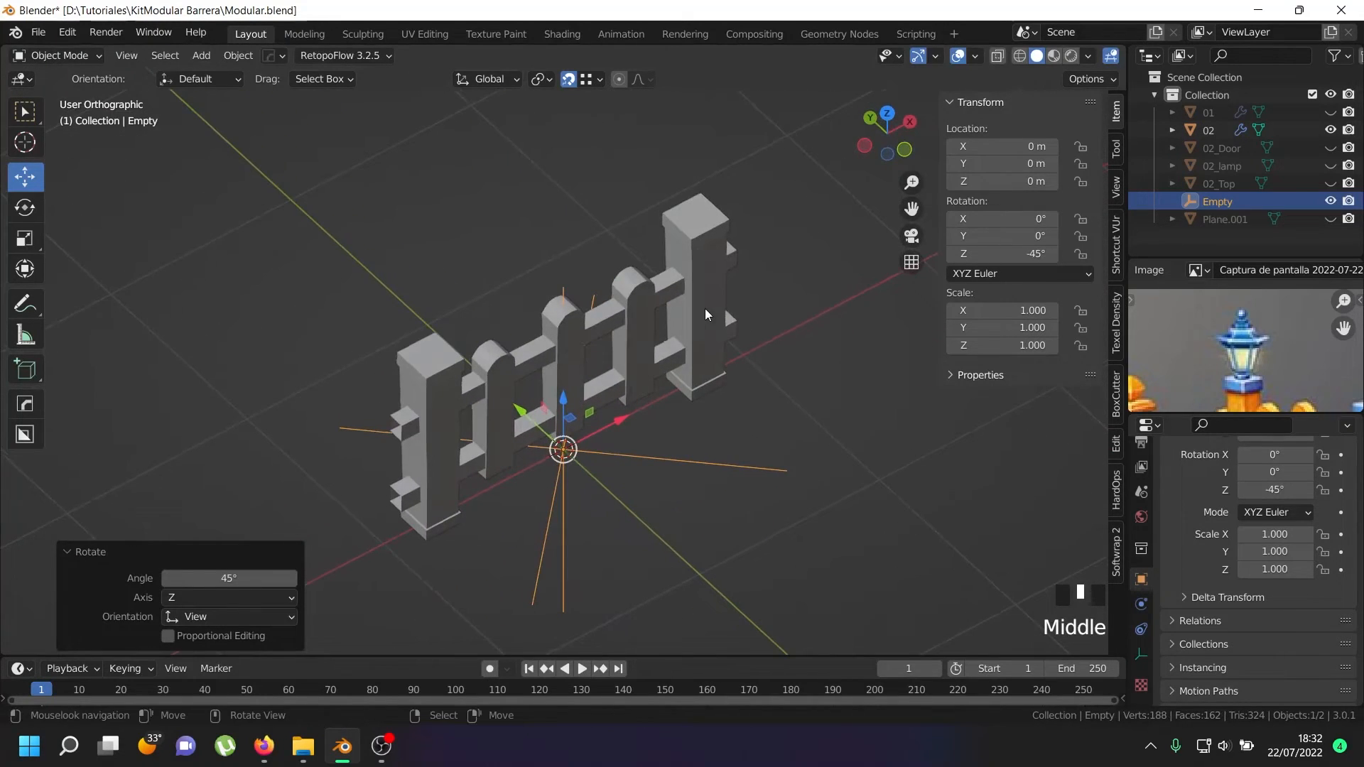
- Set the Empty as the mirror object of fence piece 02's Mirror modifier to form a corner
right_click(627, 351)
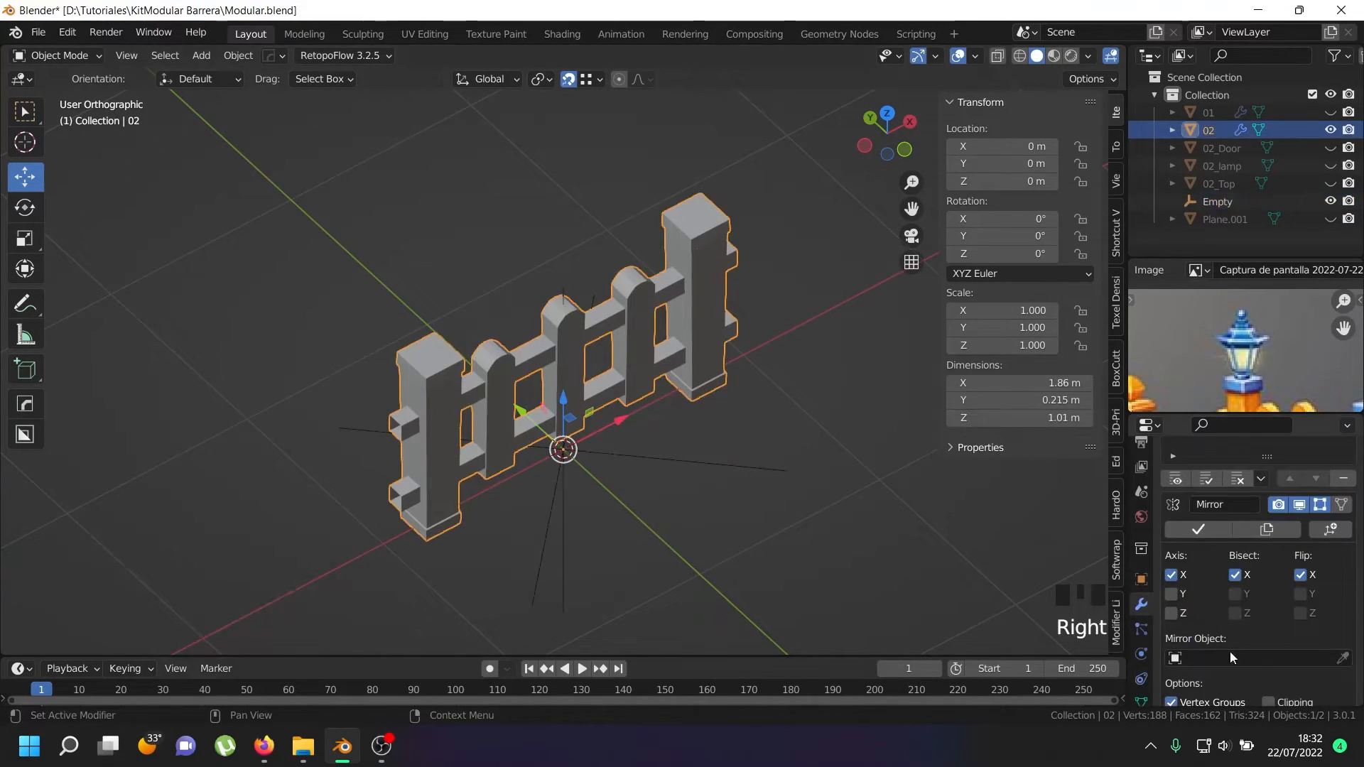
click(1342, 655)
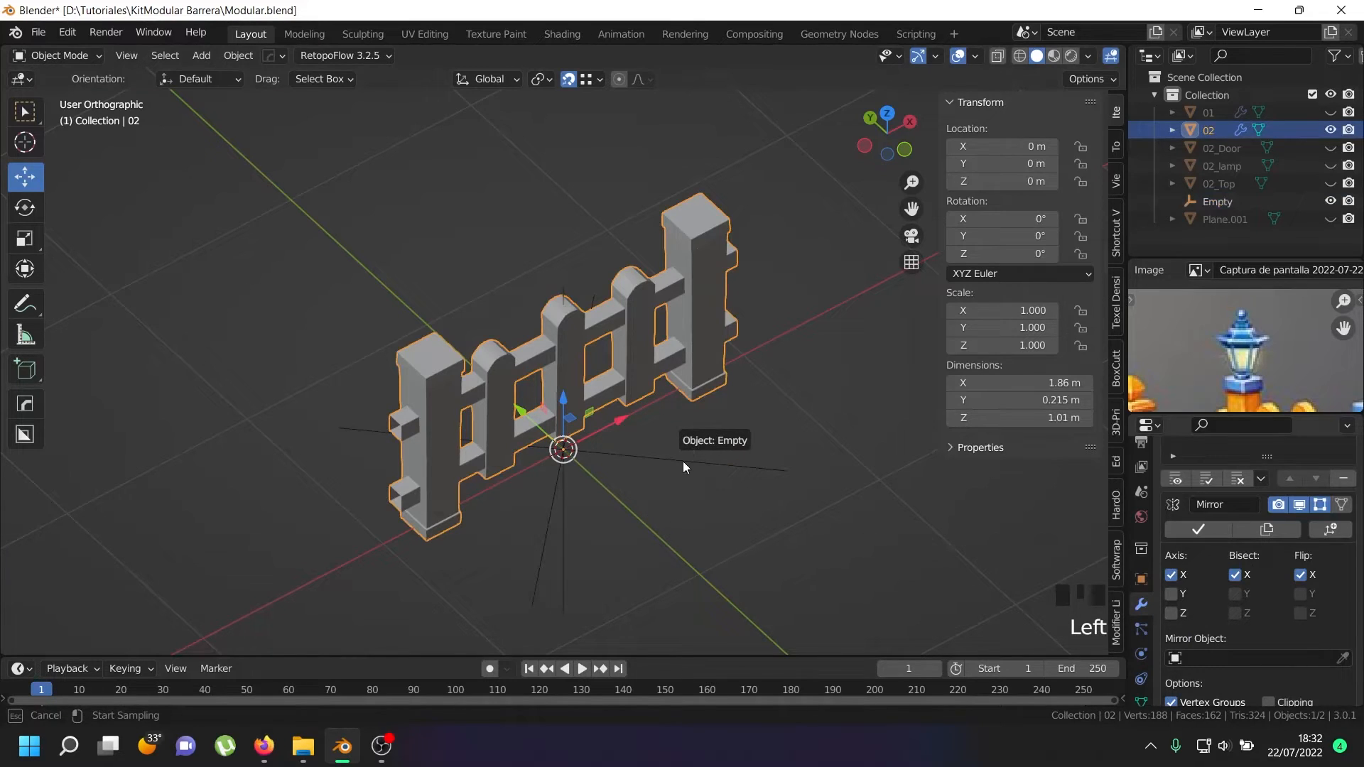
click(687, 455)
middle_drag(683, 462, 541, 354)
scroll(555, 342, up, 4)
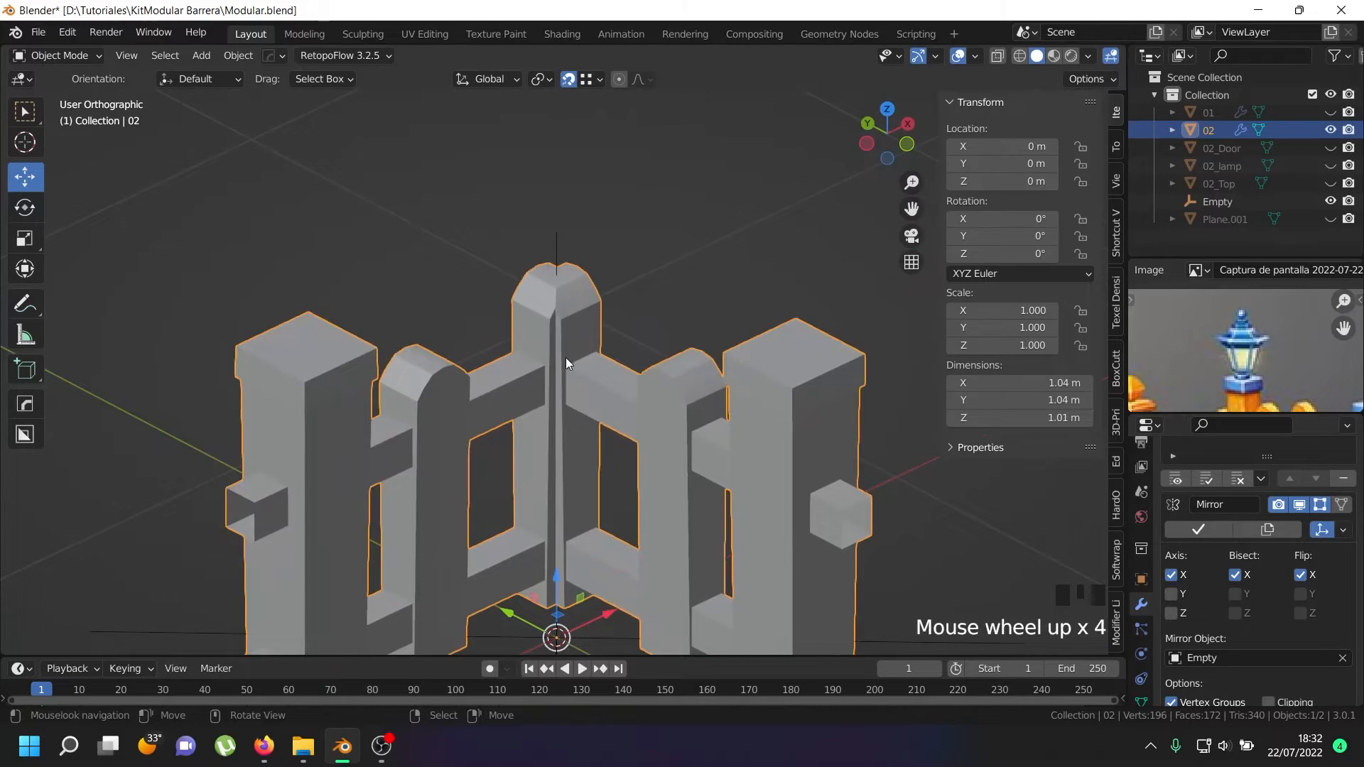
scroll(568, 364, down, 2)
- Try deleting the linked vertices of the middle picket at the corner of fence piece 02
key(Tab)
click(565, 333)
mouse_move(564, 332)
middle_down()
mouse_move(569, 344)
mouse_move(573, 331)
middle_up()
scroll(574, 321, up, 2)
key(l)
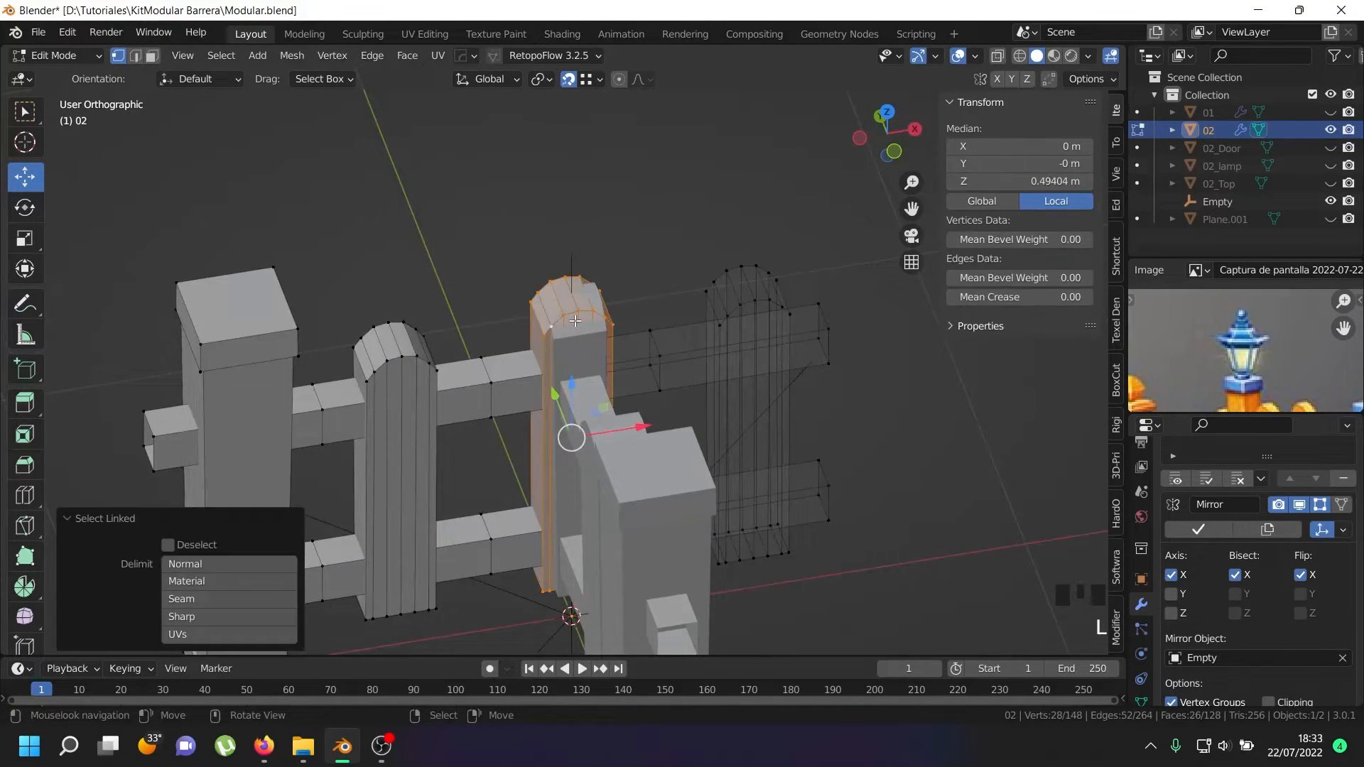
key(x)
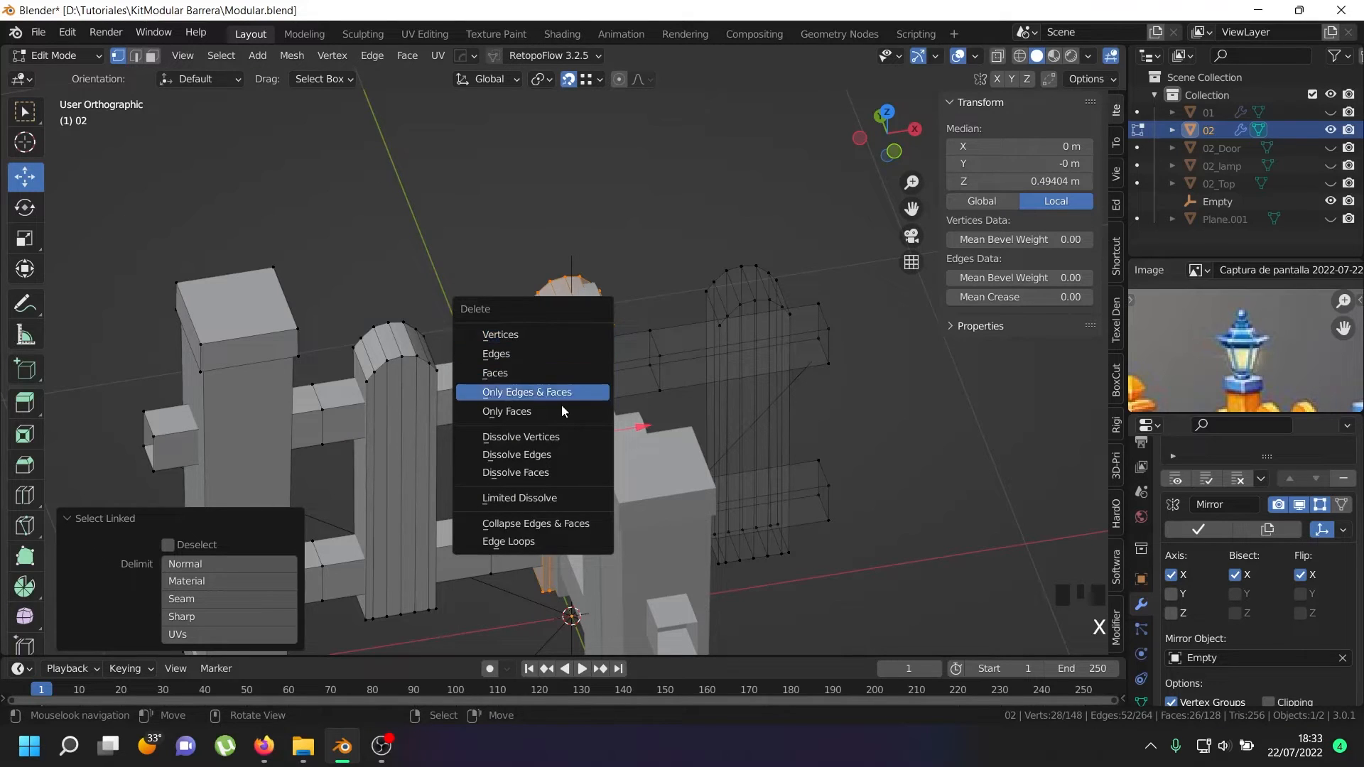
click(541, 334)
scroll(596, 341, down, 2)
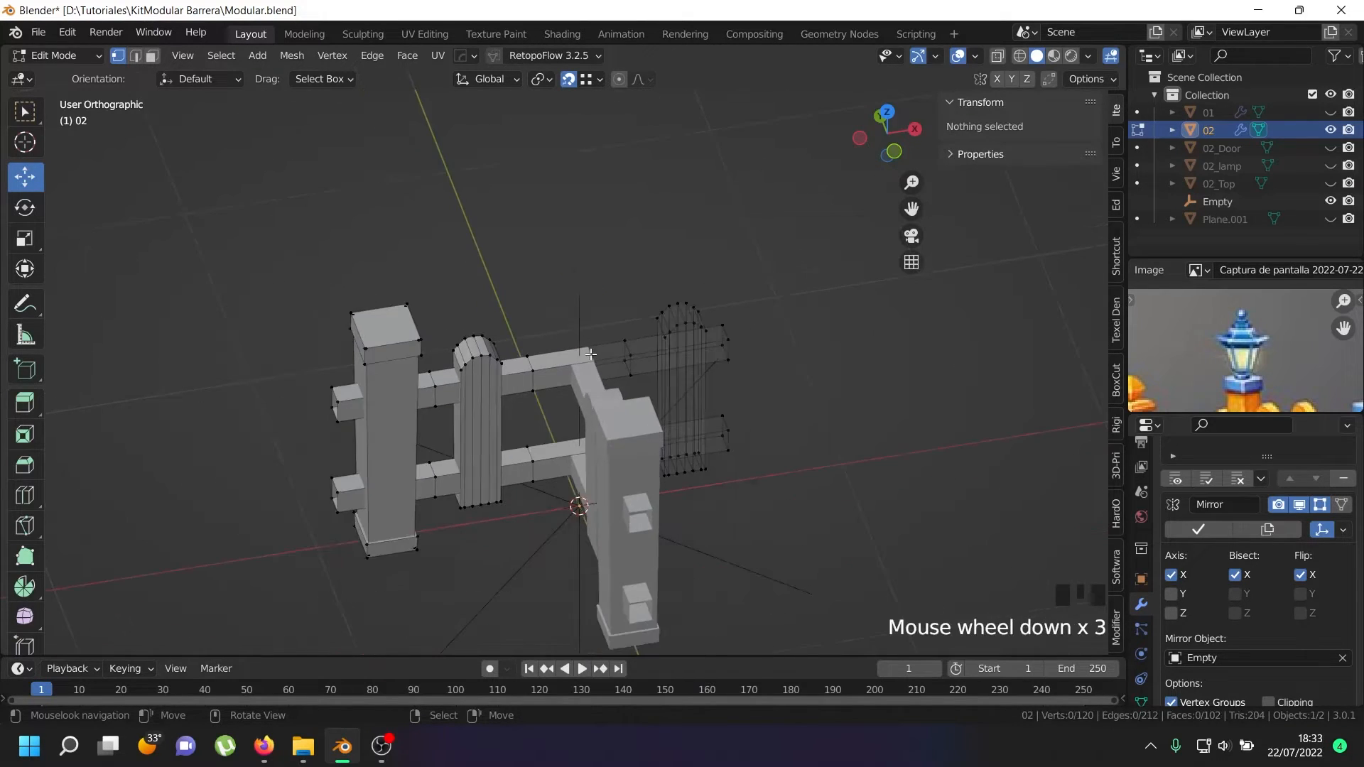
key(Tab)
middle_drag(639, 352, 690, 373)
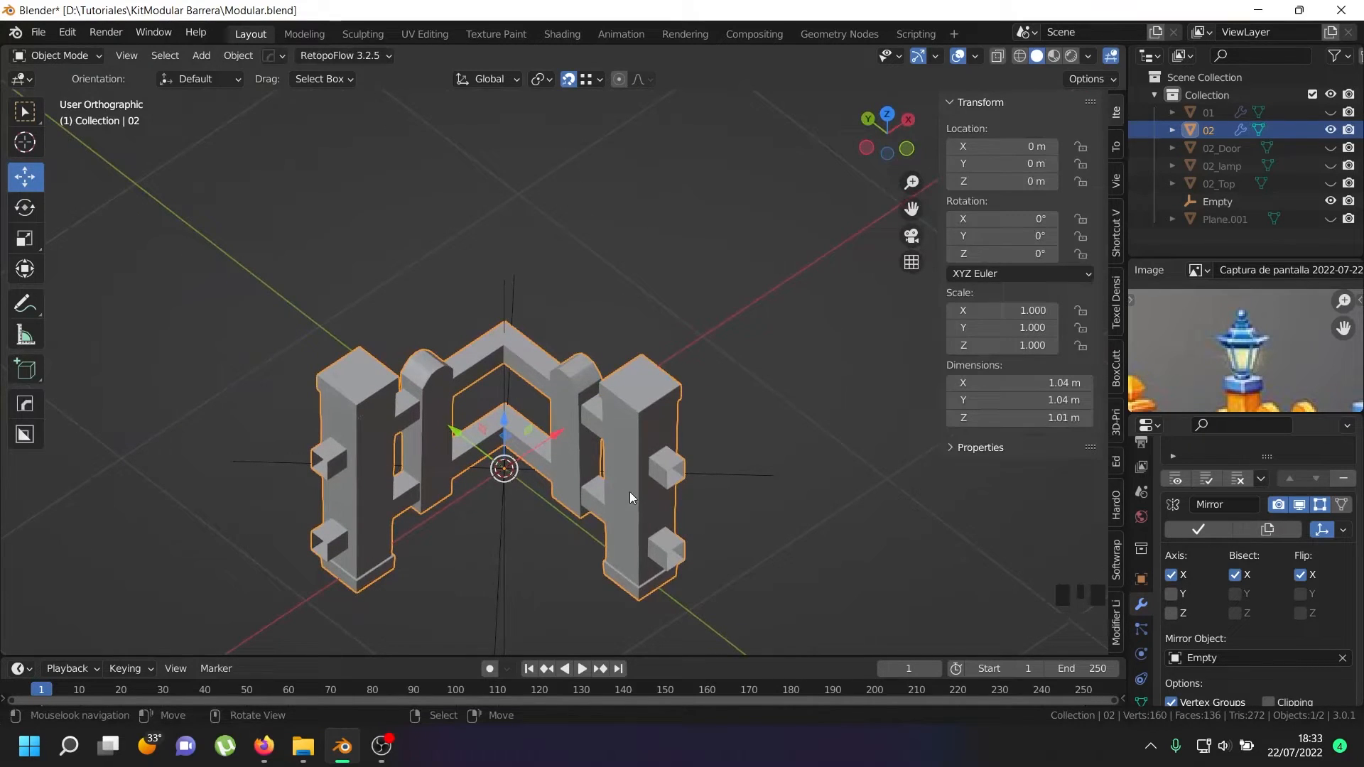
- Duplicate the corner fence in place and convert the copy to a mesh
key(shift+d)
click(604, 429)
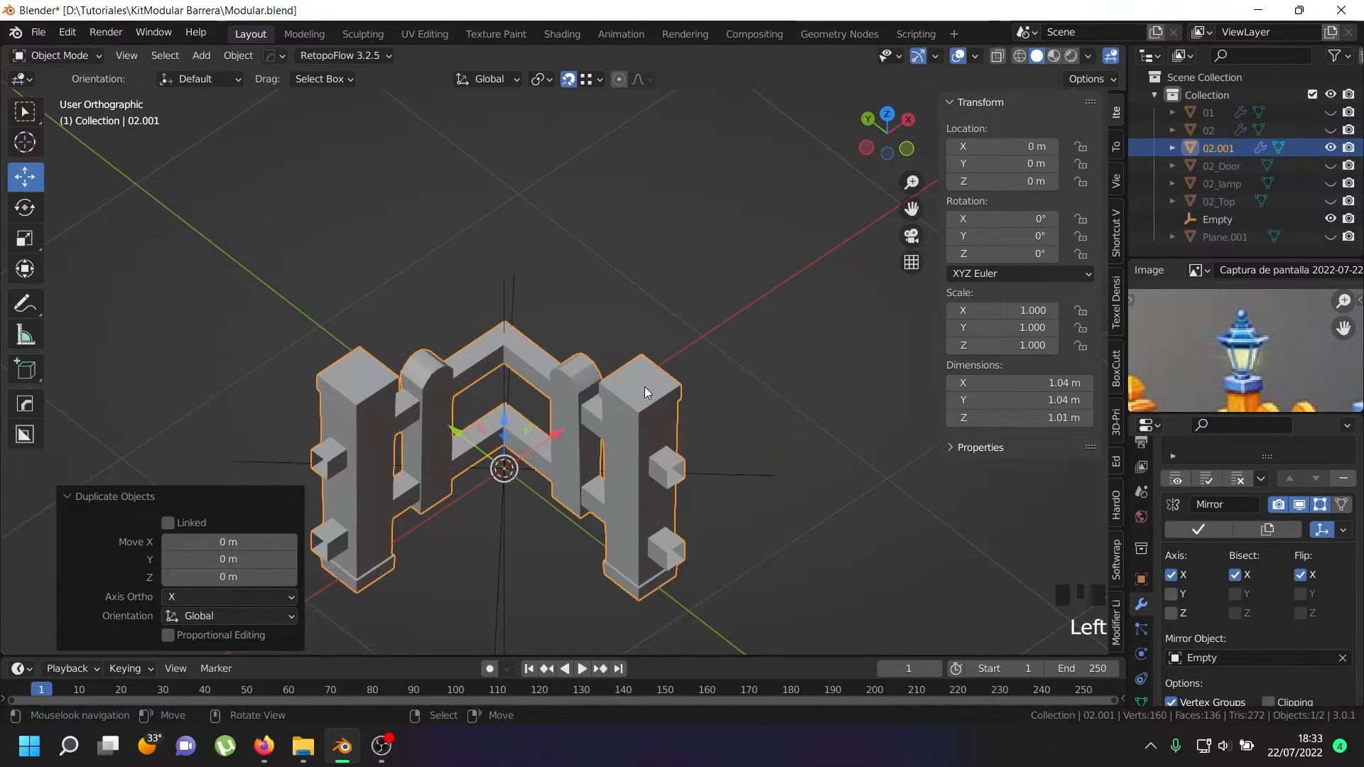
key(alt+c)
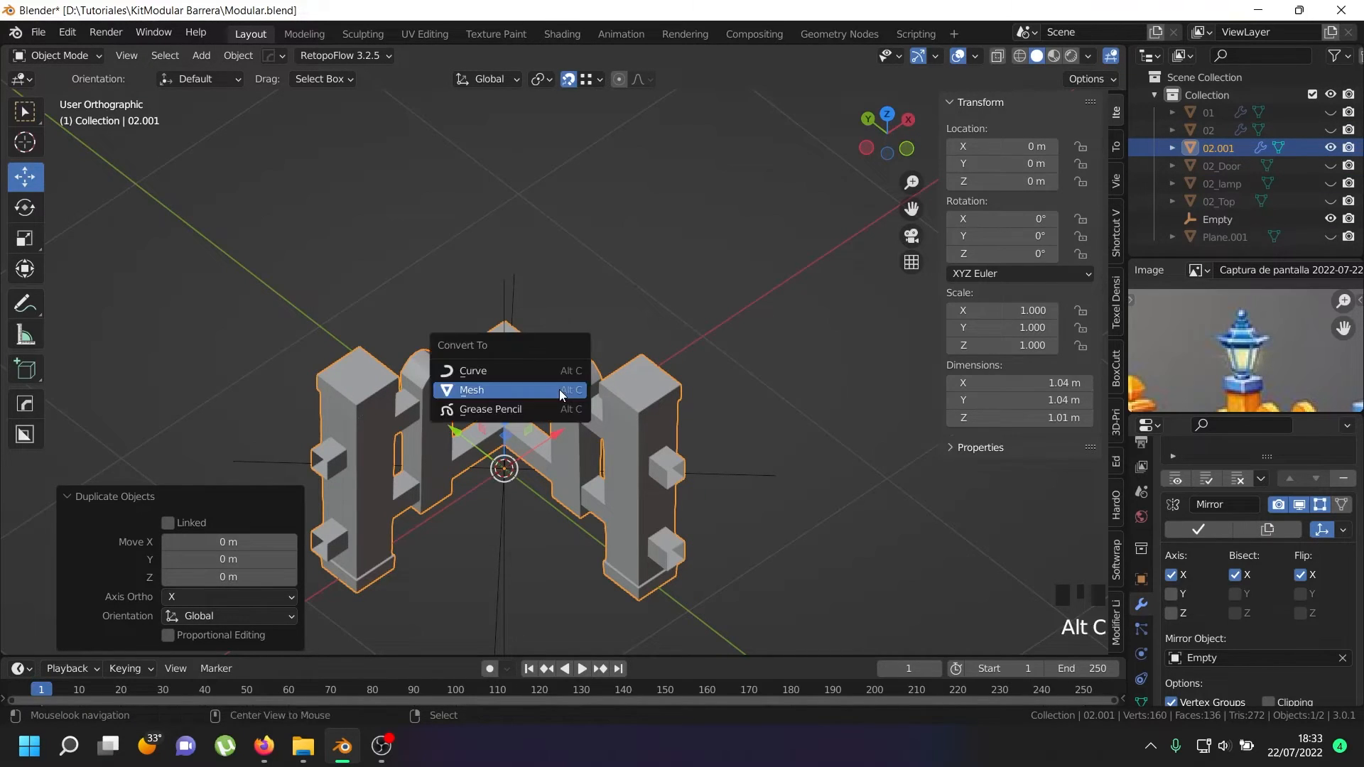
click(560, 390)
- Delete the Empty, hide the converted corner copy, and unhide fence piece 02 to inspect it
right_click(509, 302)
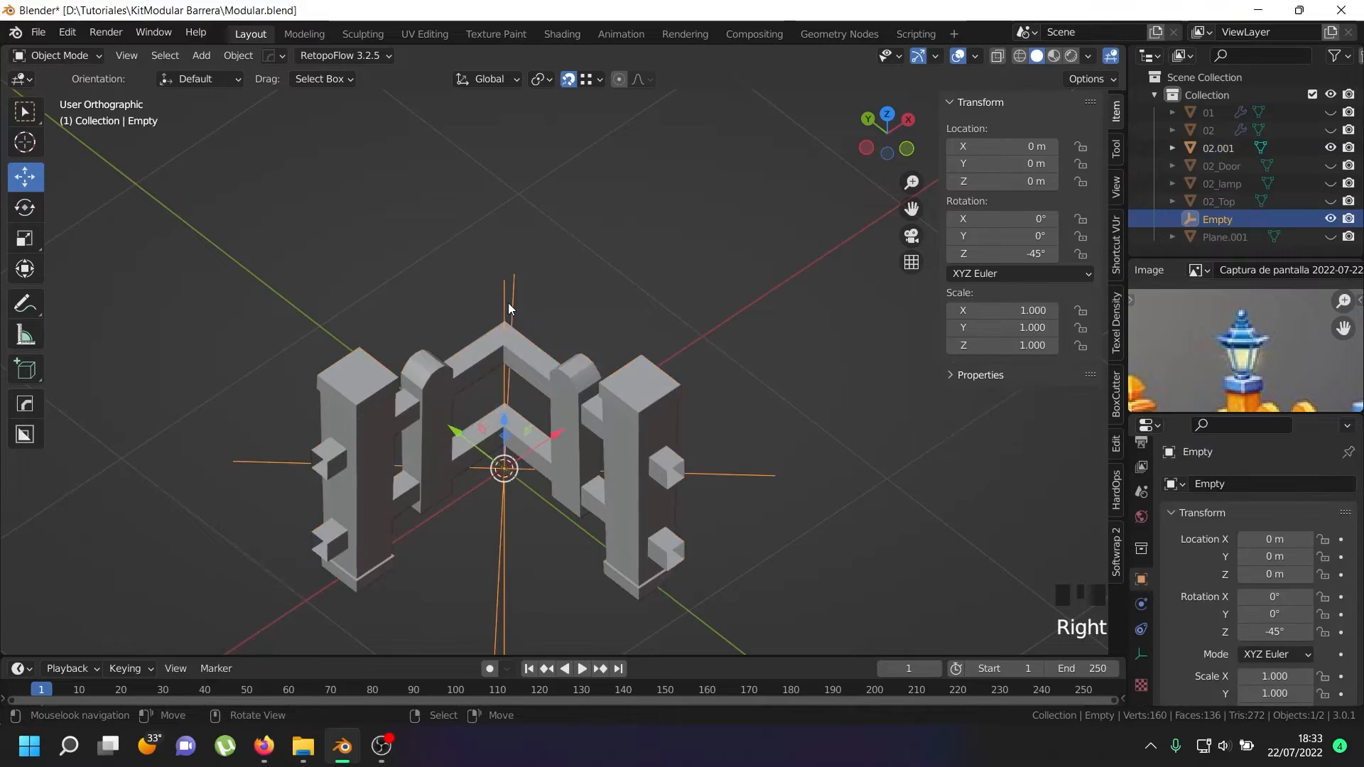
key(x)
click(509, 303)
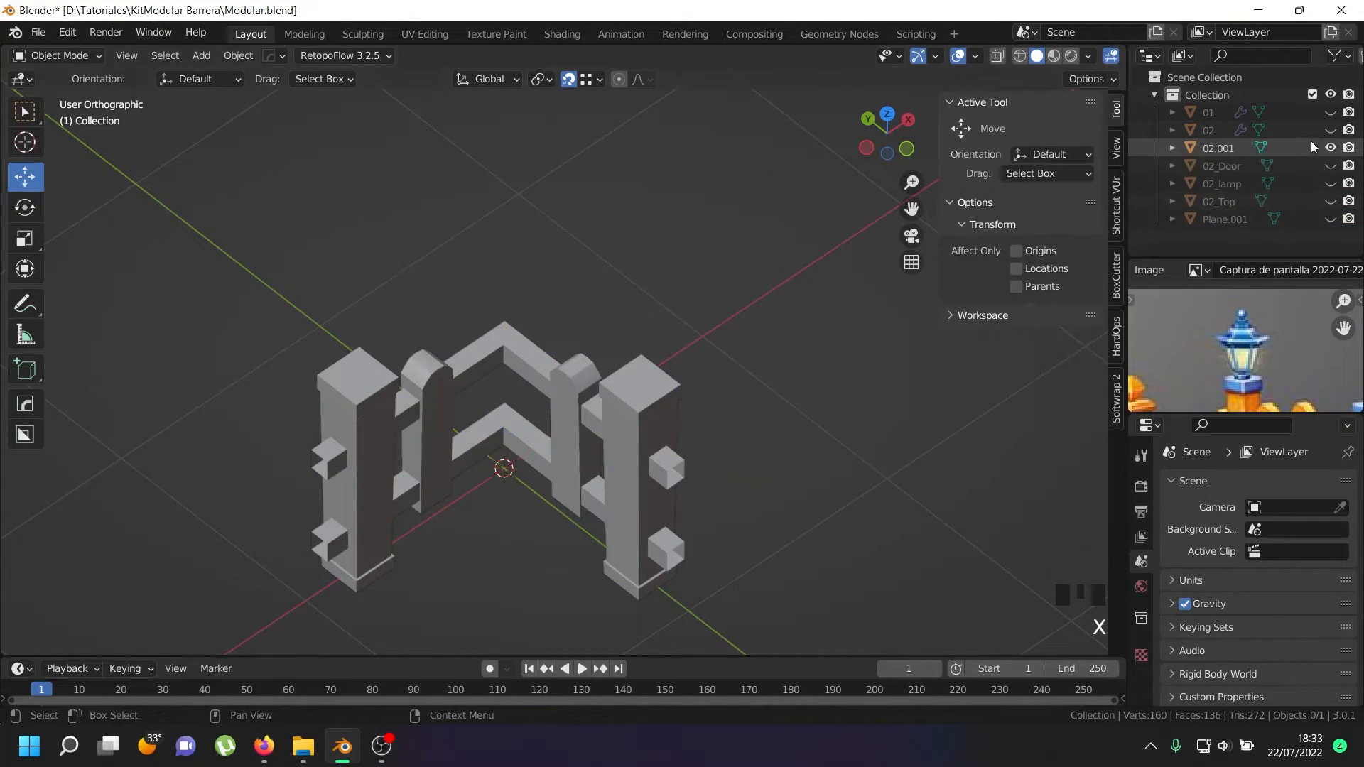
click(1331, 147)
click(1330, 129)
right_click(551, 374)
middle_drag(551, 373, 584, 374)
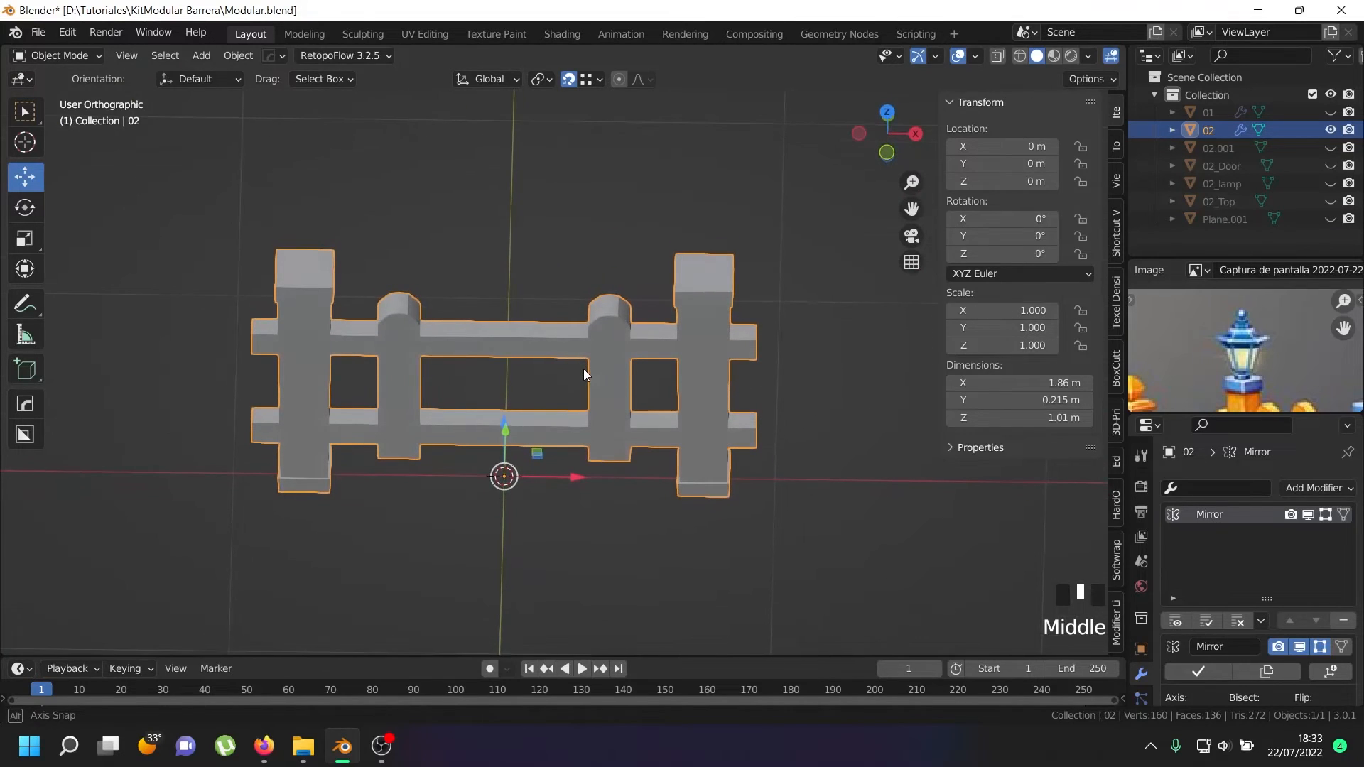
- Undo back to before the middle picket was deleted and return to Object Mode
key(ctrl+z)
key(ctrl+z)
key(ctrl+z)
key(ctrl+z)
key(ctrl+z)
key(ctrl+z)
key(ctrl+z)
key(ctrl+z)
key(ctrl+z)
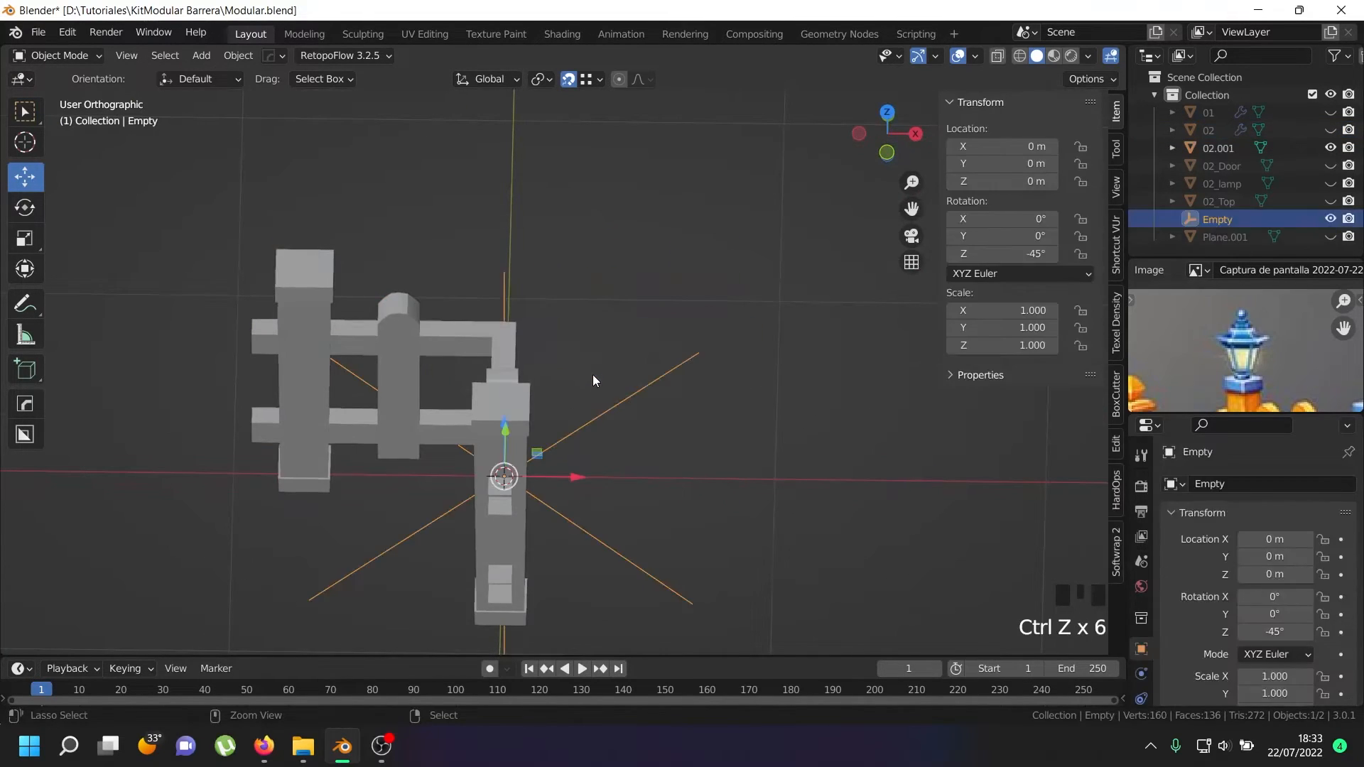
key(ctrl+z)
key(ctrl+z)
key(ctrl+z)
key(ctrl+z)
key(ctrl+z)
key(ctrl+z)
key(ctrl+z)
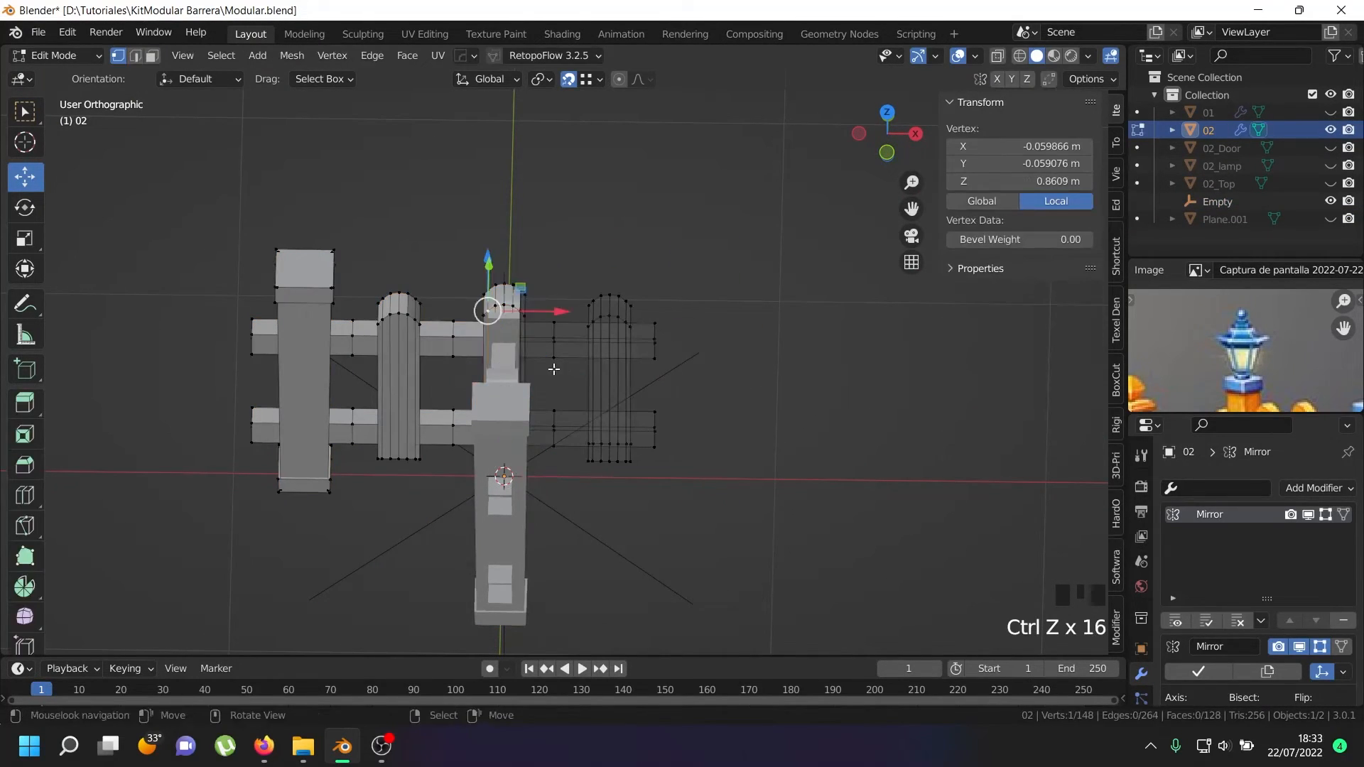
key(Tab)
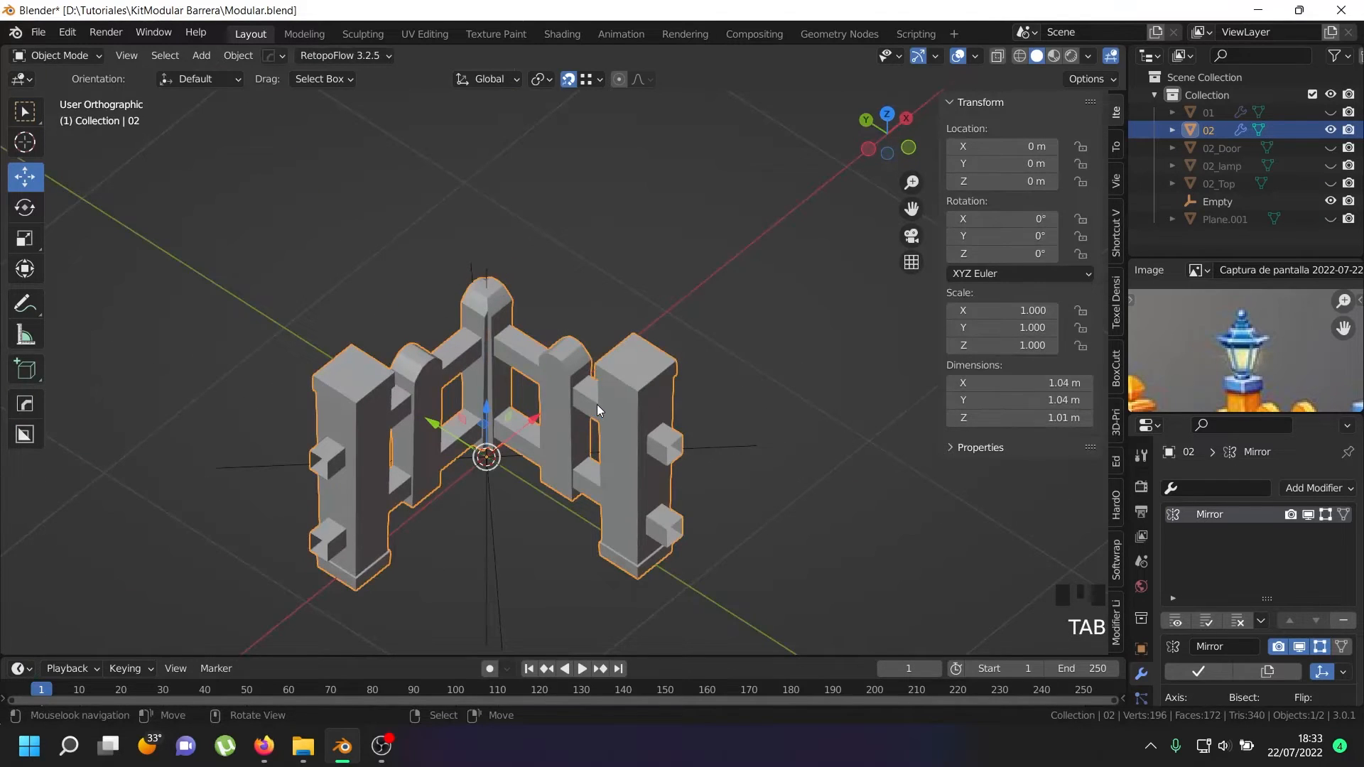
- Duplicate fence piece 02 in place and hide the copy
key(shift+d)
right_click(739, 348)
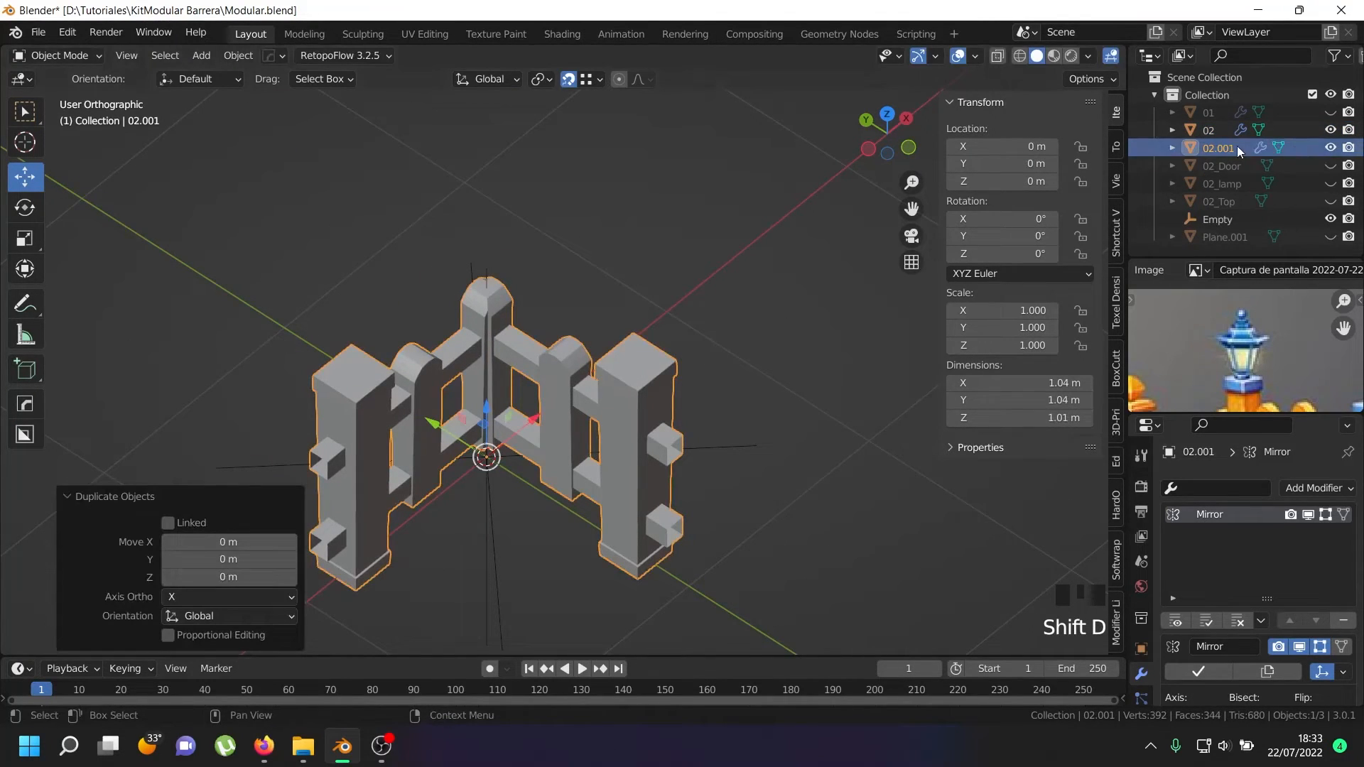
click(1330, 147)
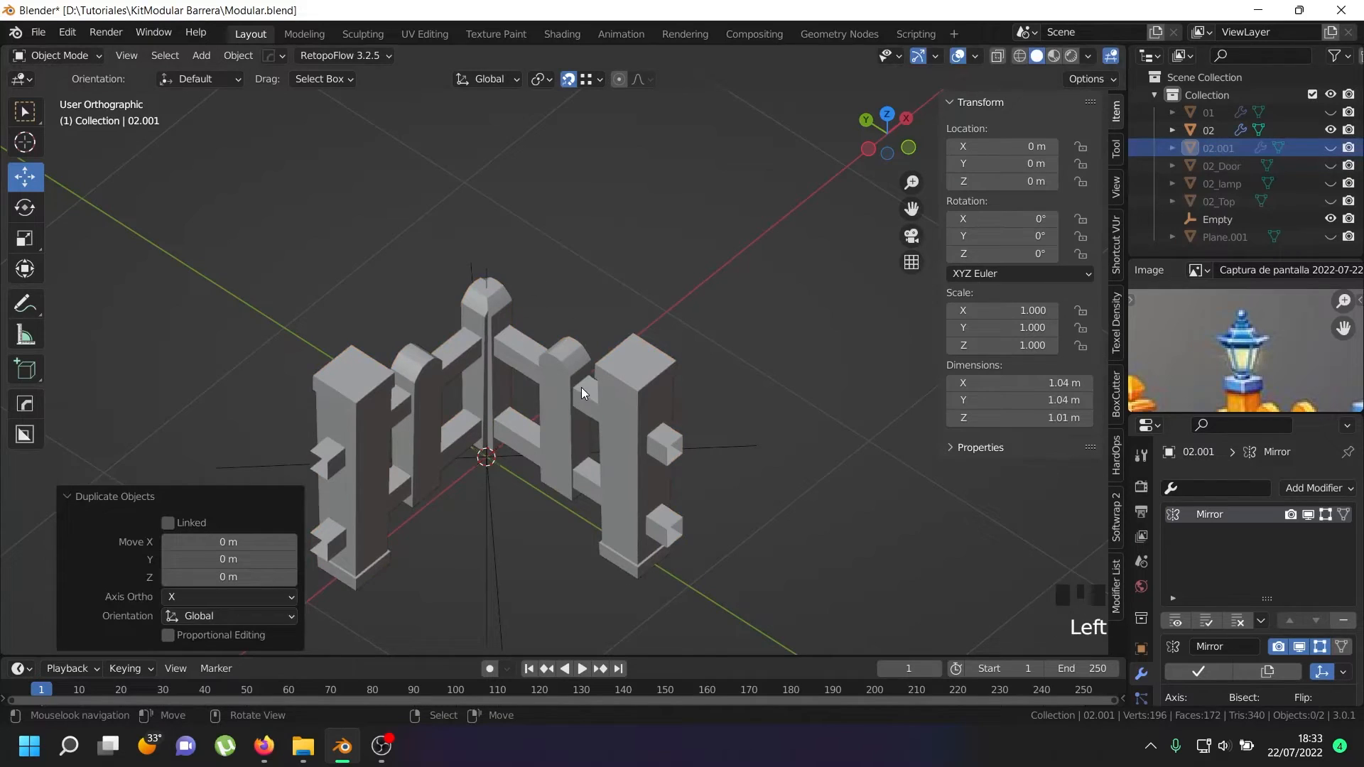
- Try removing all modifiers from the hidden copy, and undo it
click(1238, 621)
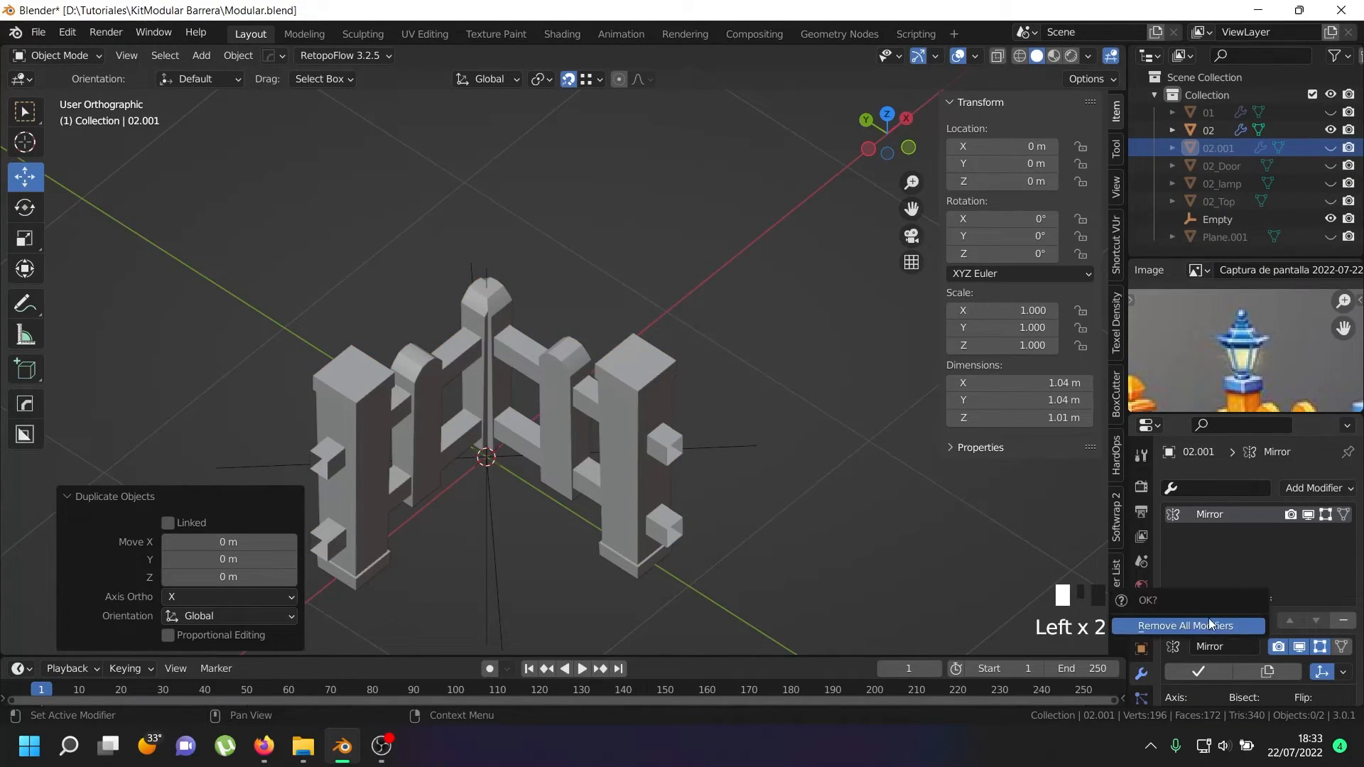
click(1199, 626)
key(ctrl+z)
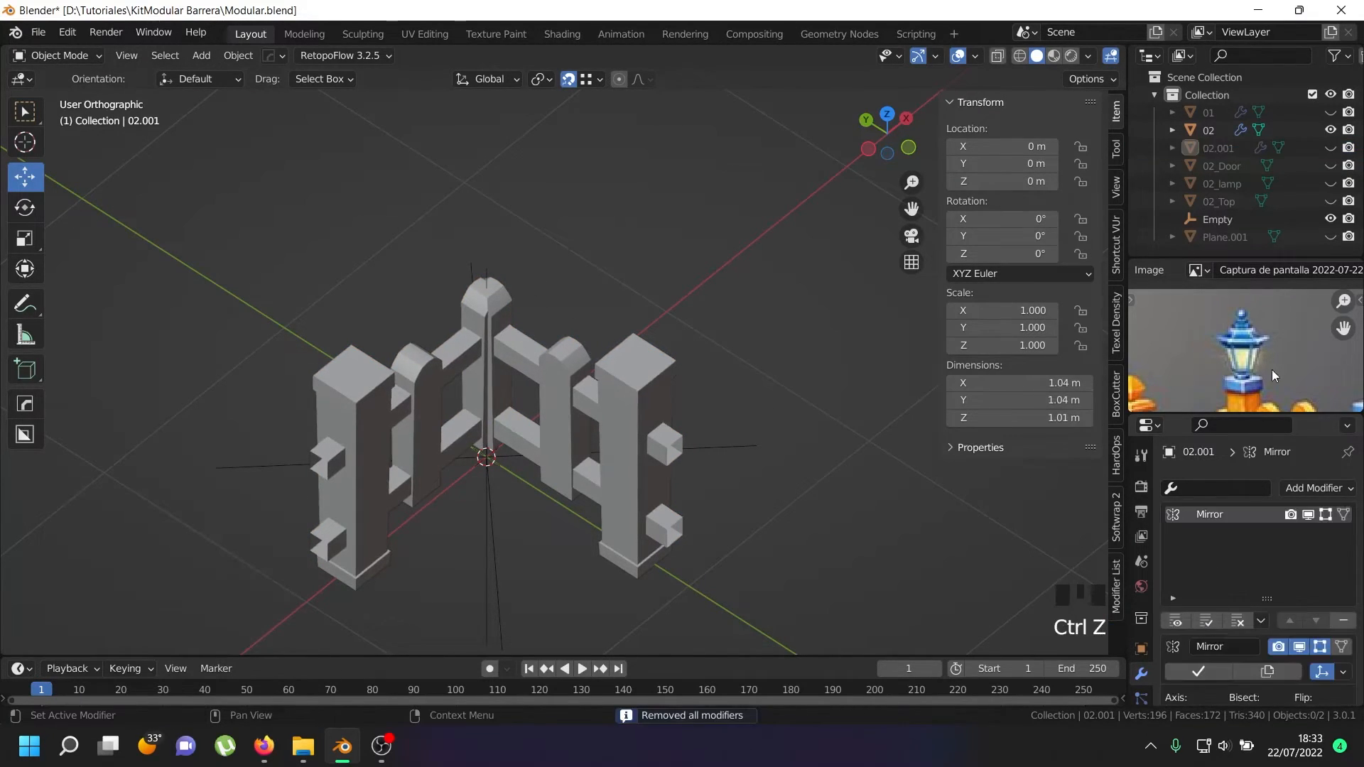
- Remove all modifiers from the original fence piece 02
click(1222, 130)
drag(1242, 621, 1167, 625)
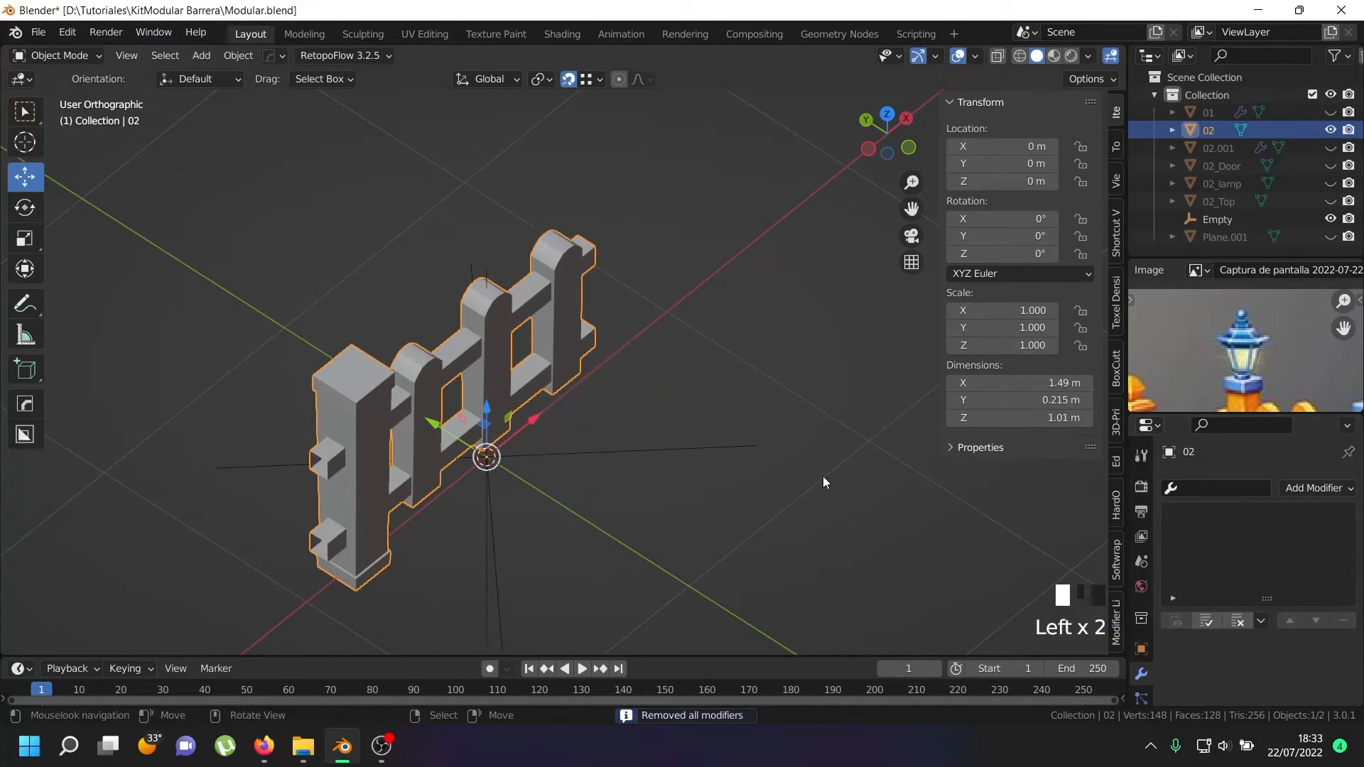
- Try deleting the Empty, and undo it
click(547, 448)
key(x)
click(548, 448)
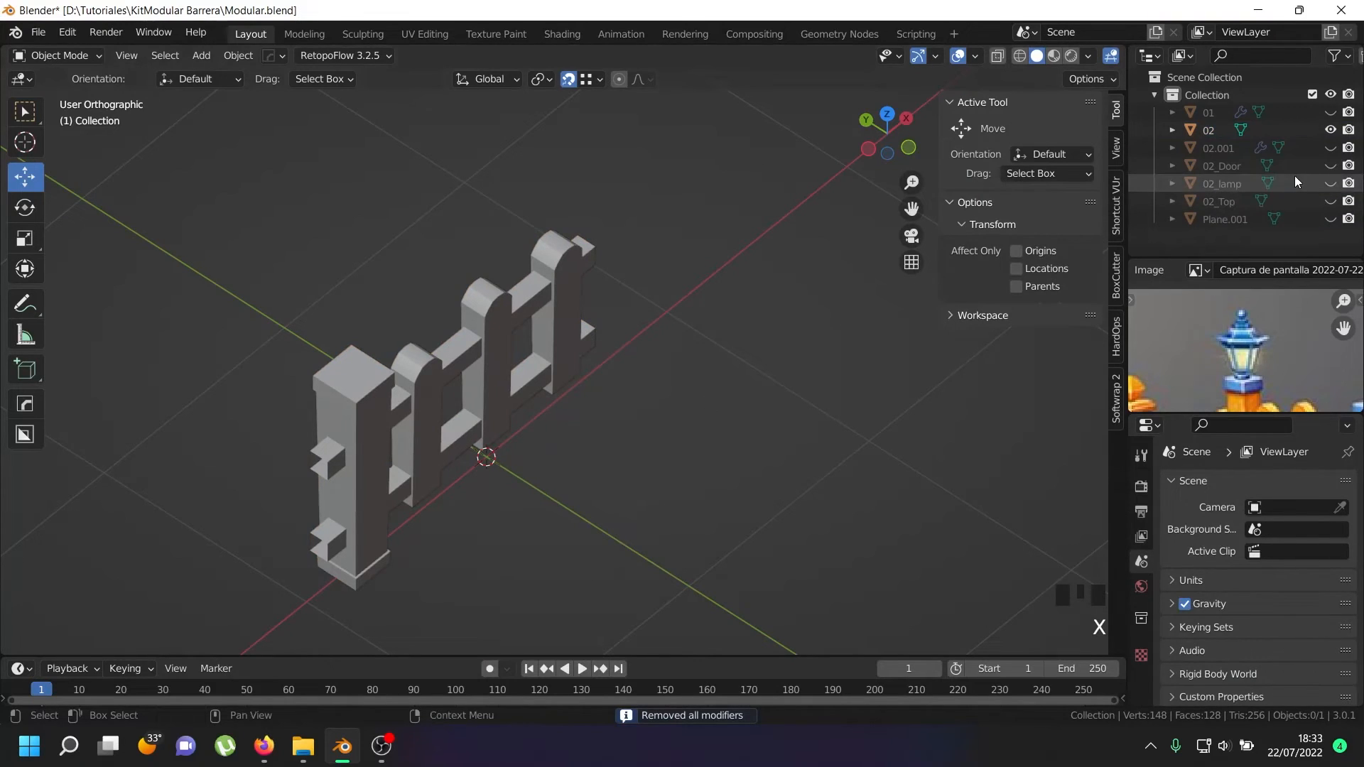
key(ctrl+z)
- Hide fence piece 02, then unhide and select its mirrored copy 02.001
click(1331, 129)
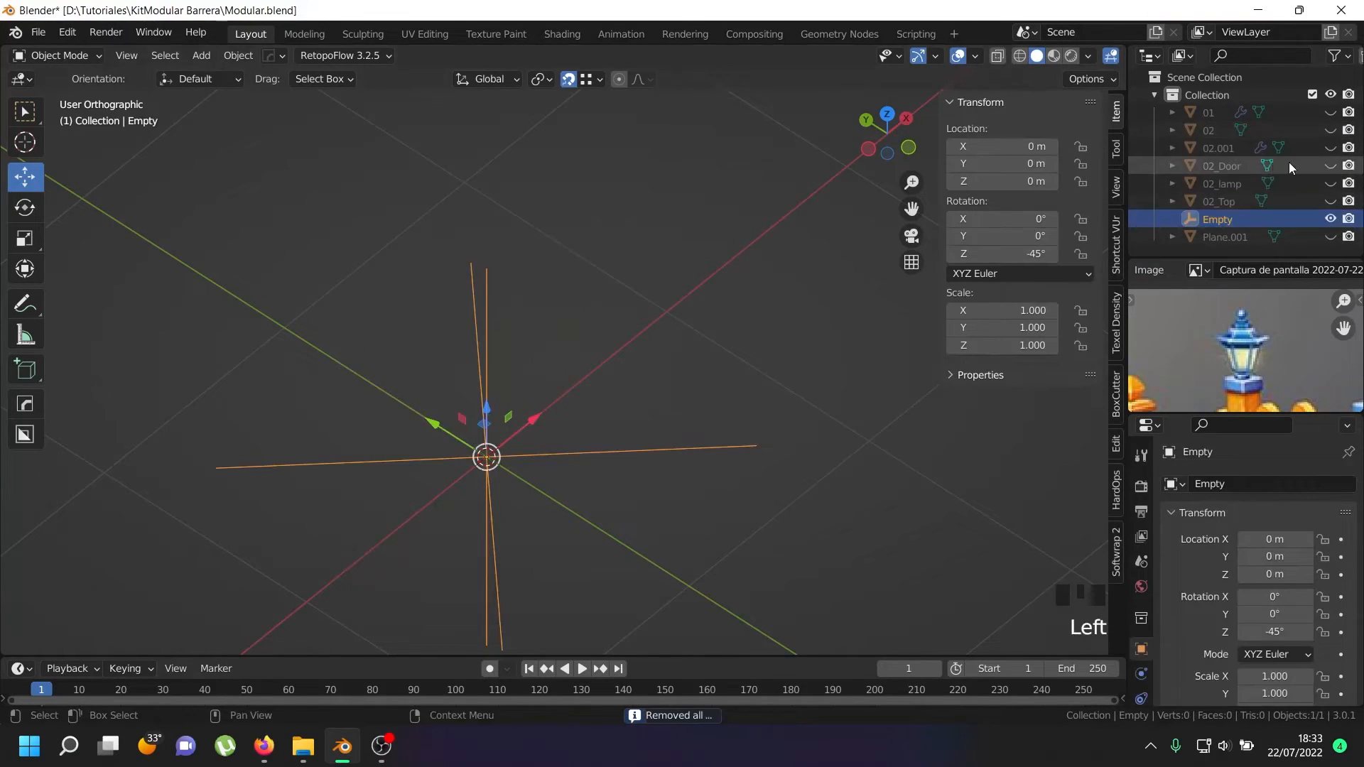
click(1331, 147)
click(606, 411)
middle_drag(606, 411, 509, 403)
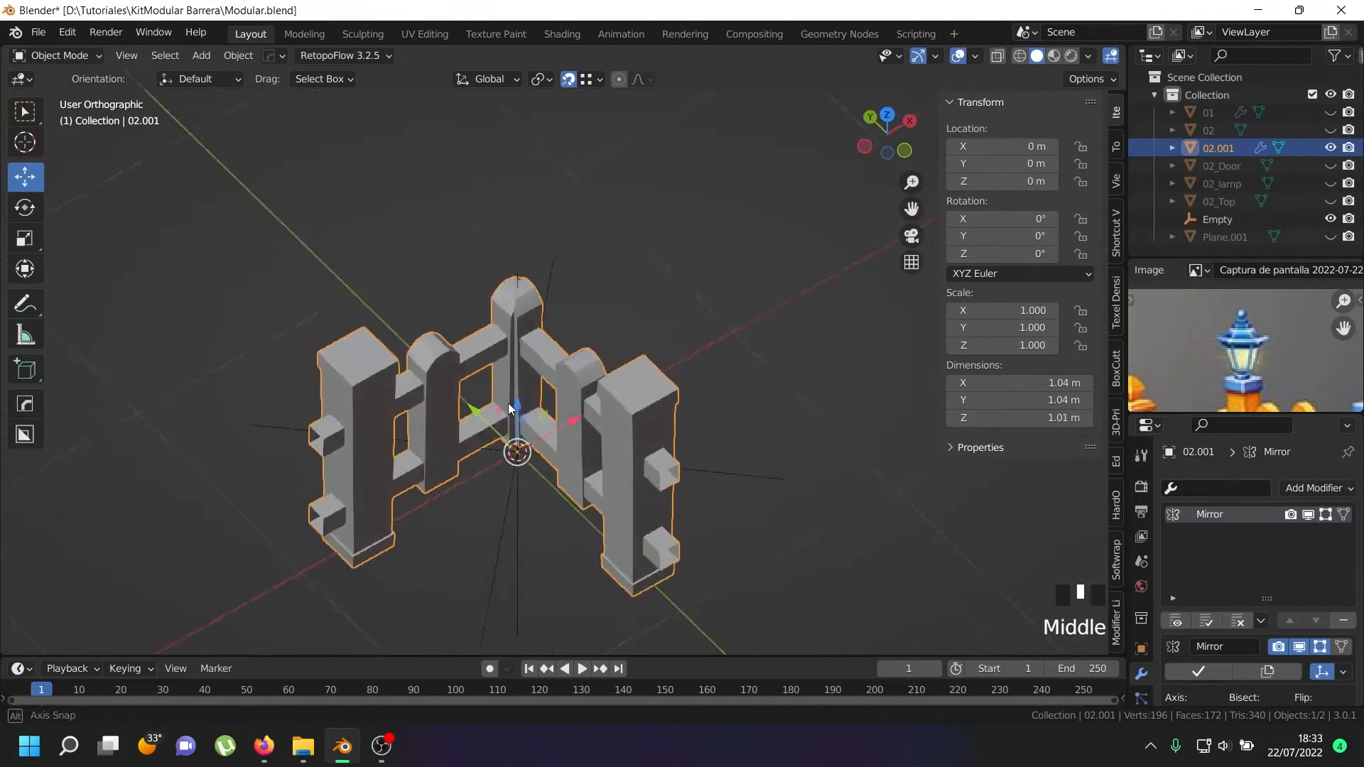
- Delete the linked vertices of the middle picket at the corner of 02.001
key(Tab)
scroll(509, 403, up, 3)
key(l)
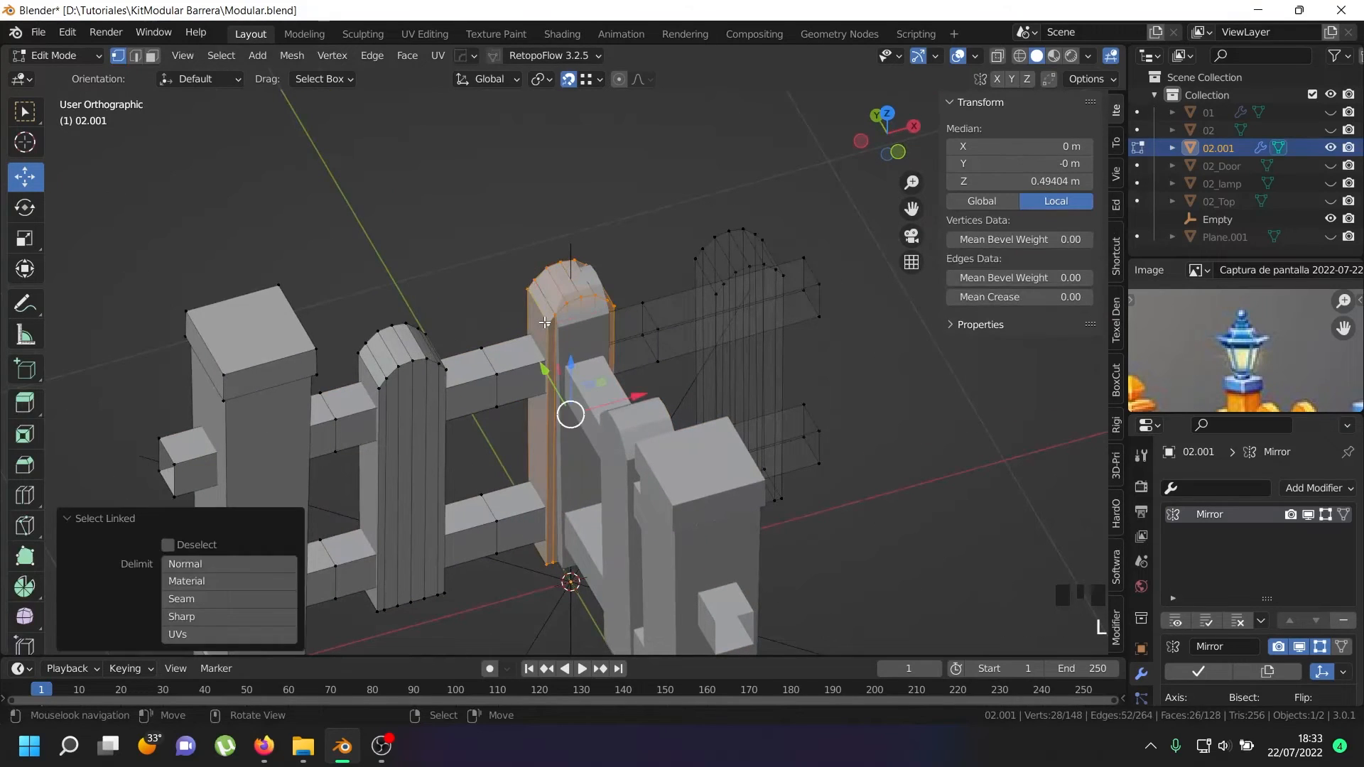
key(x)
click(544, 321)
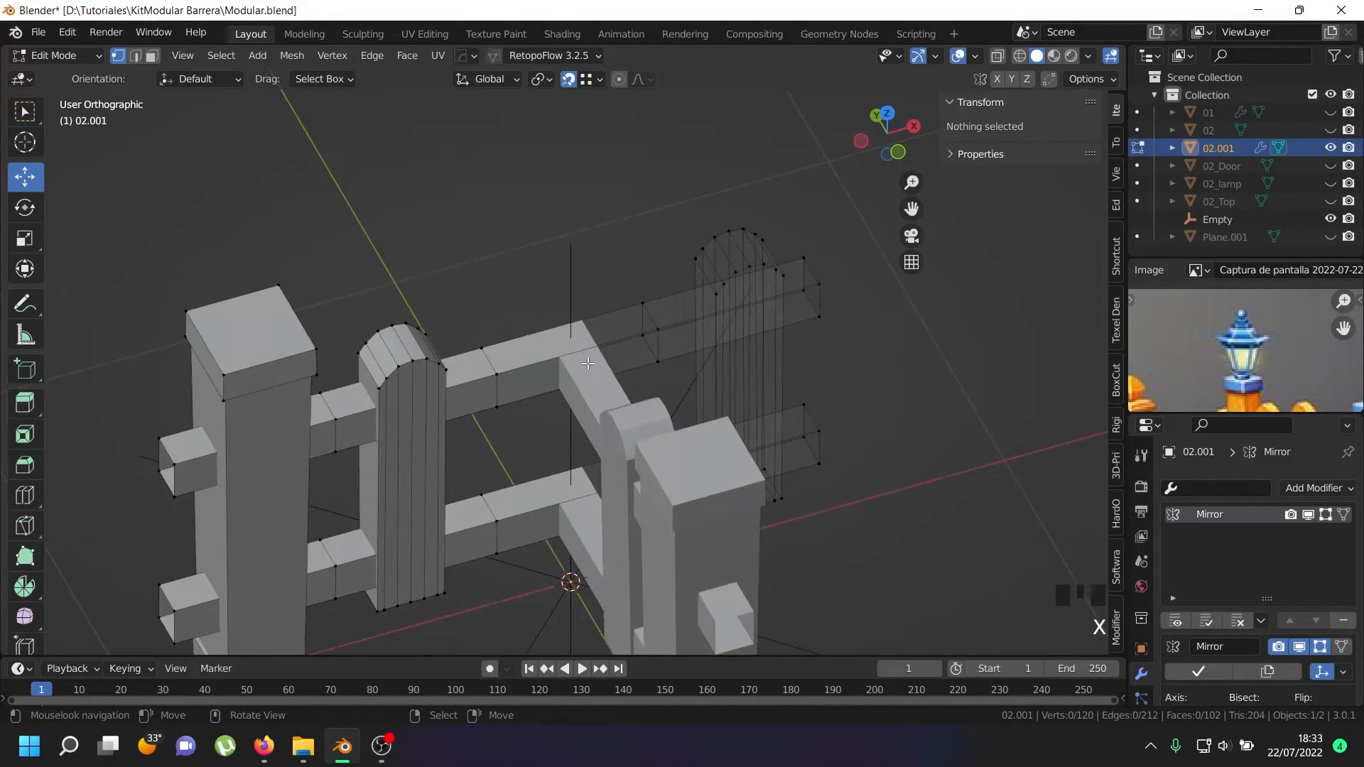
key(Tab)
- Convert the corner piece 02.001 to a mesh so its Mirror modifier is applied
right_click(642, 458)
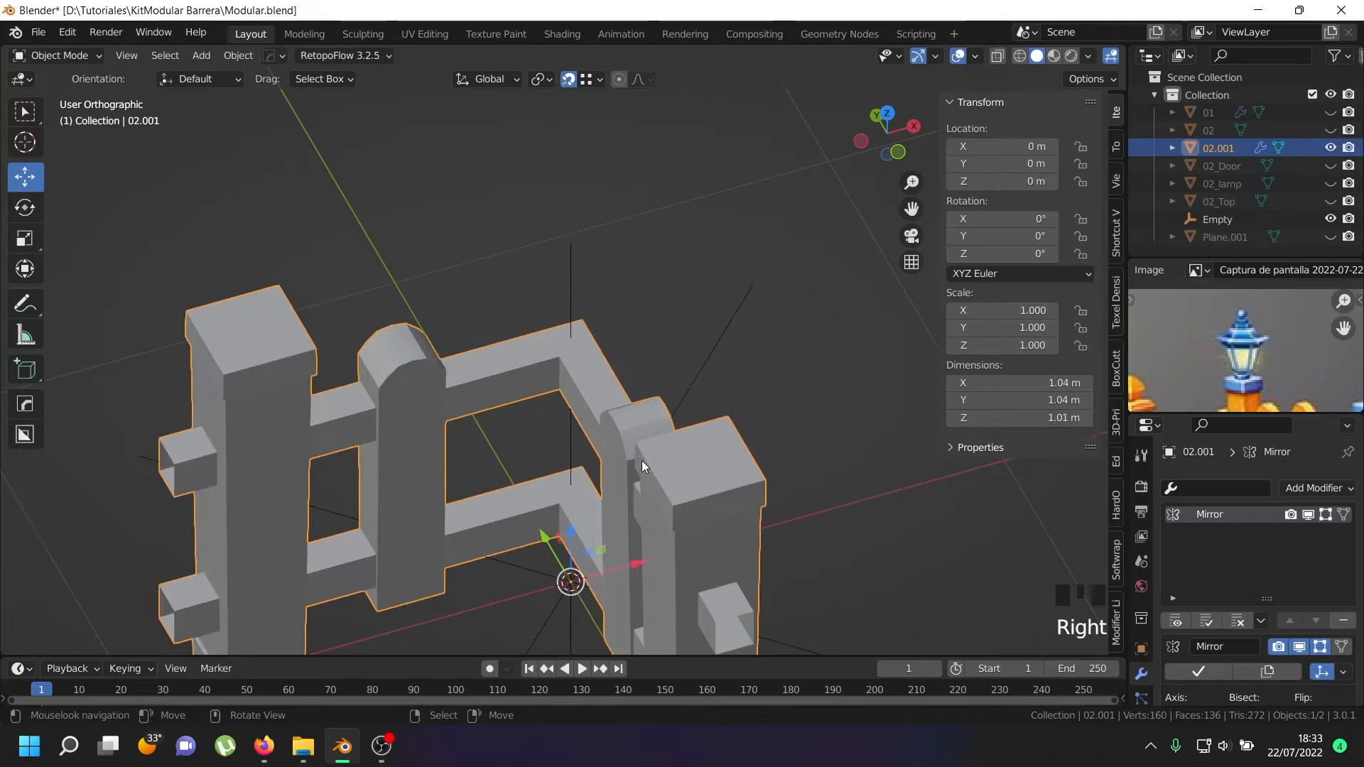
right_click(642, 462)
key(super)
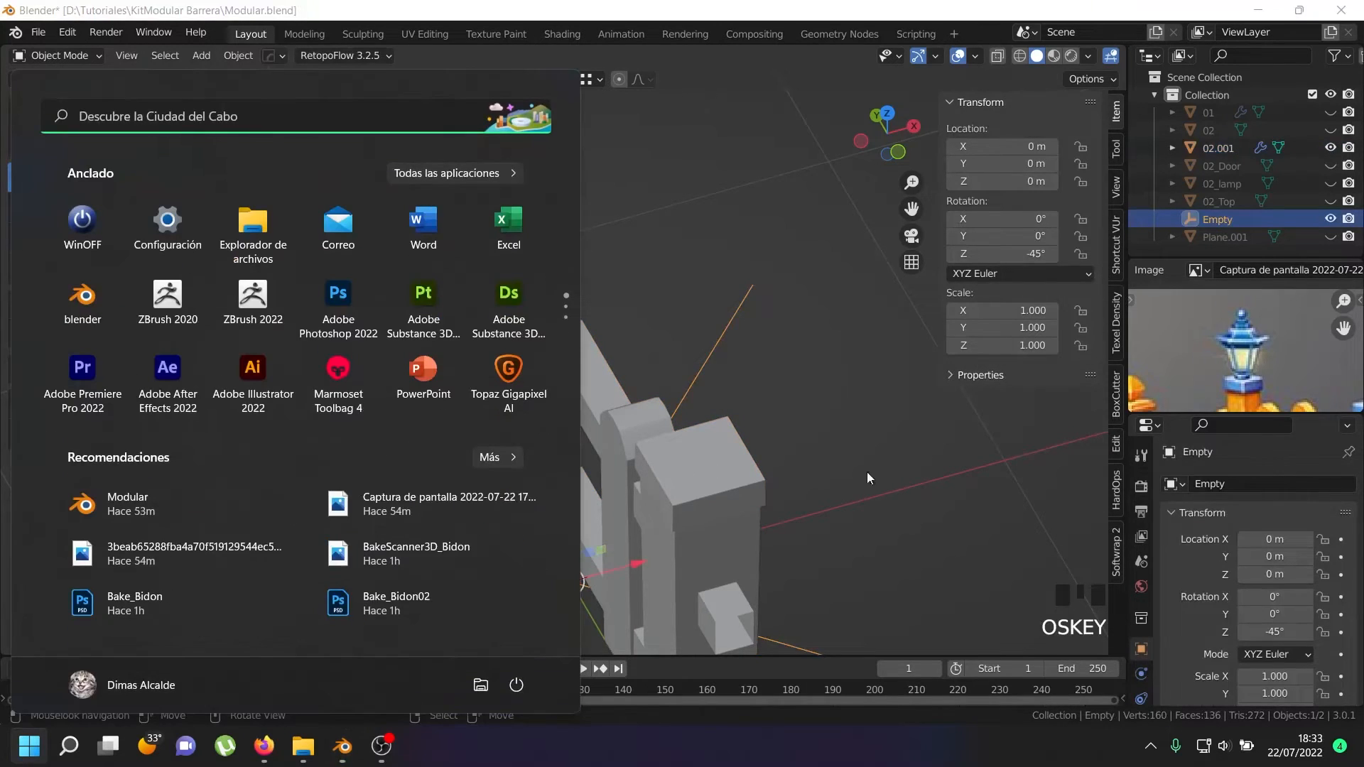
right_click(879, 467)
key(alt+c)
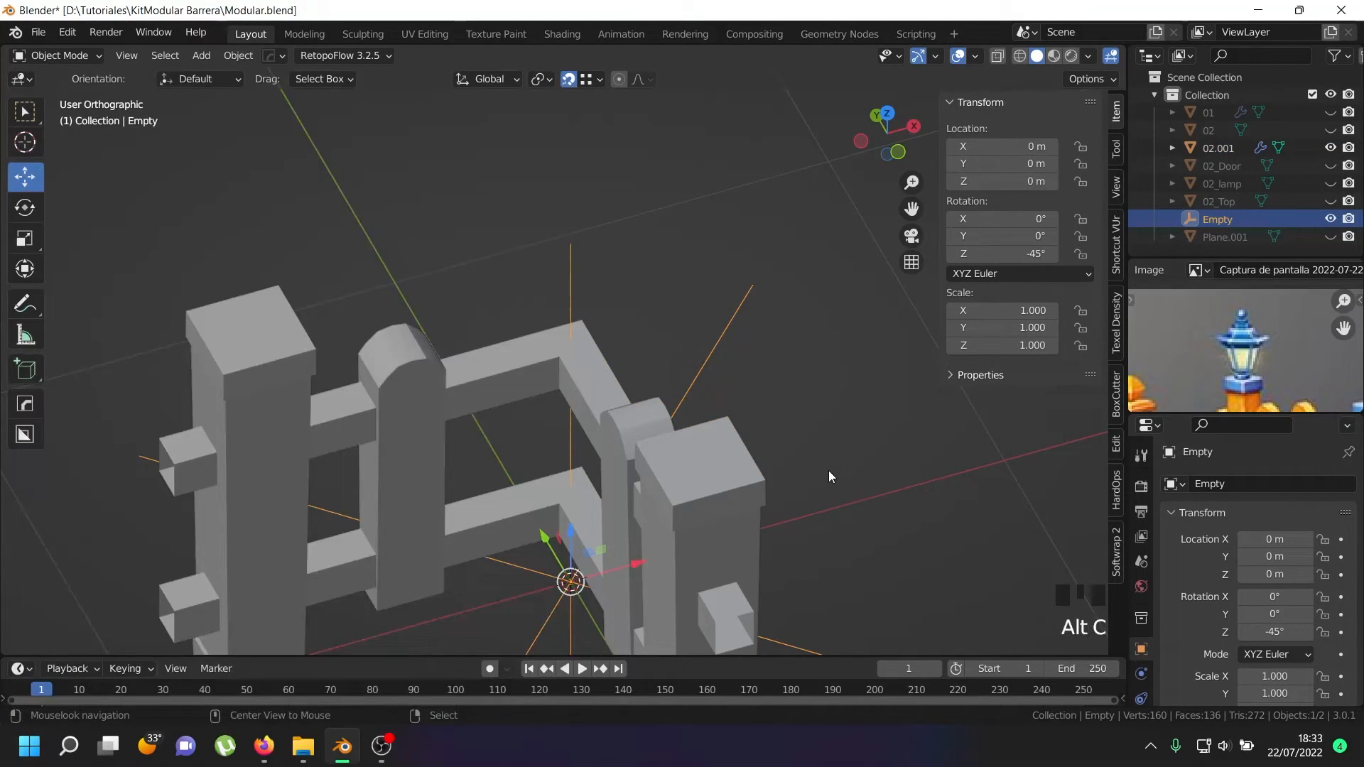
right_click(716, 491)
key(alt+c)
click(716, 491)
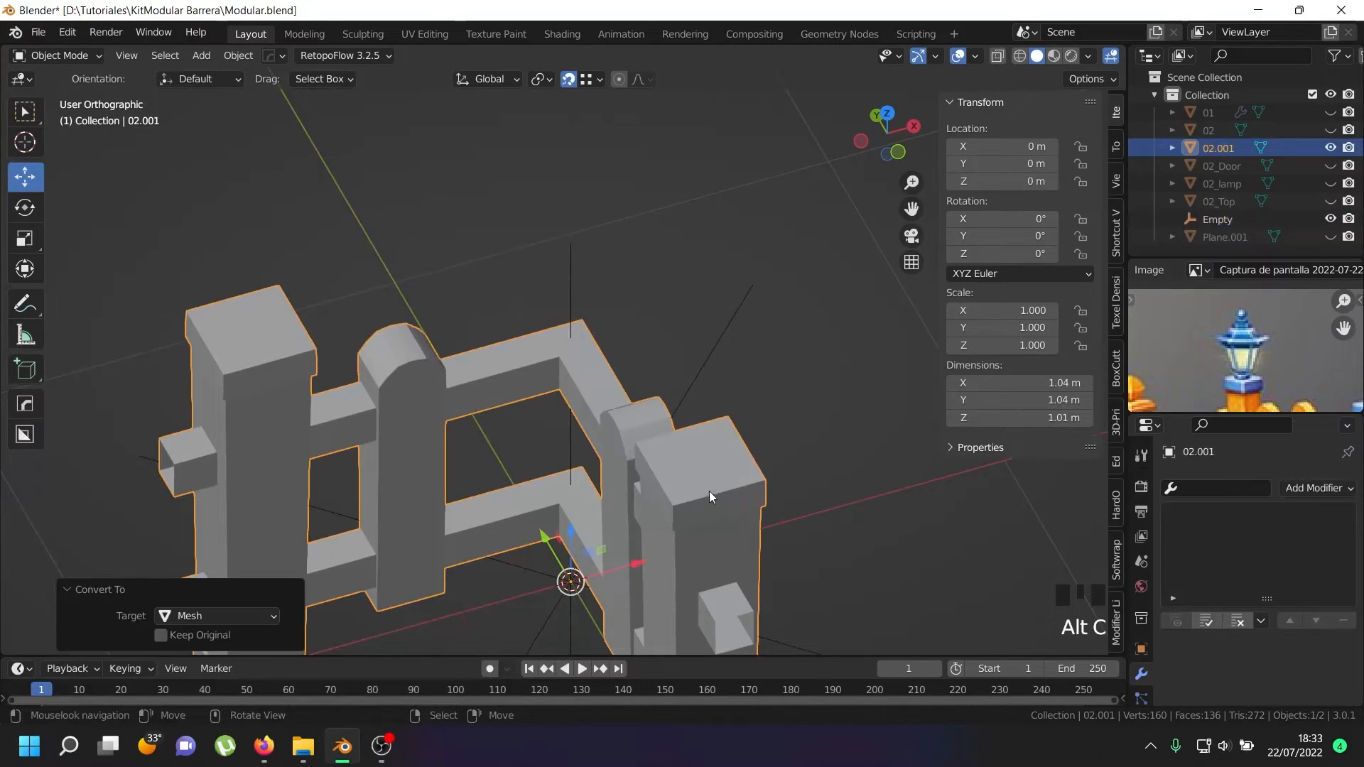
- Delete the Empty that served as the mirror object
right_click(704, 355)
key(x)
click(706, 360)
- Open the converted corner piece 02.001 for mesh editing, with the rails' corner in close view
right_click(574, 377)
middle_drag(574, 377, 494, 406)
scroll(600, 413, down, 2)
key(Tab)
scroll(494, 405, up, 4)
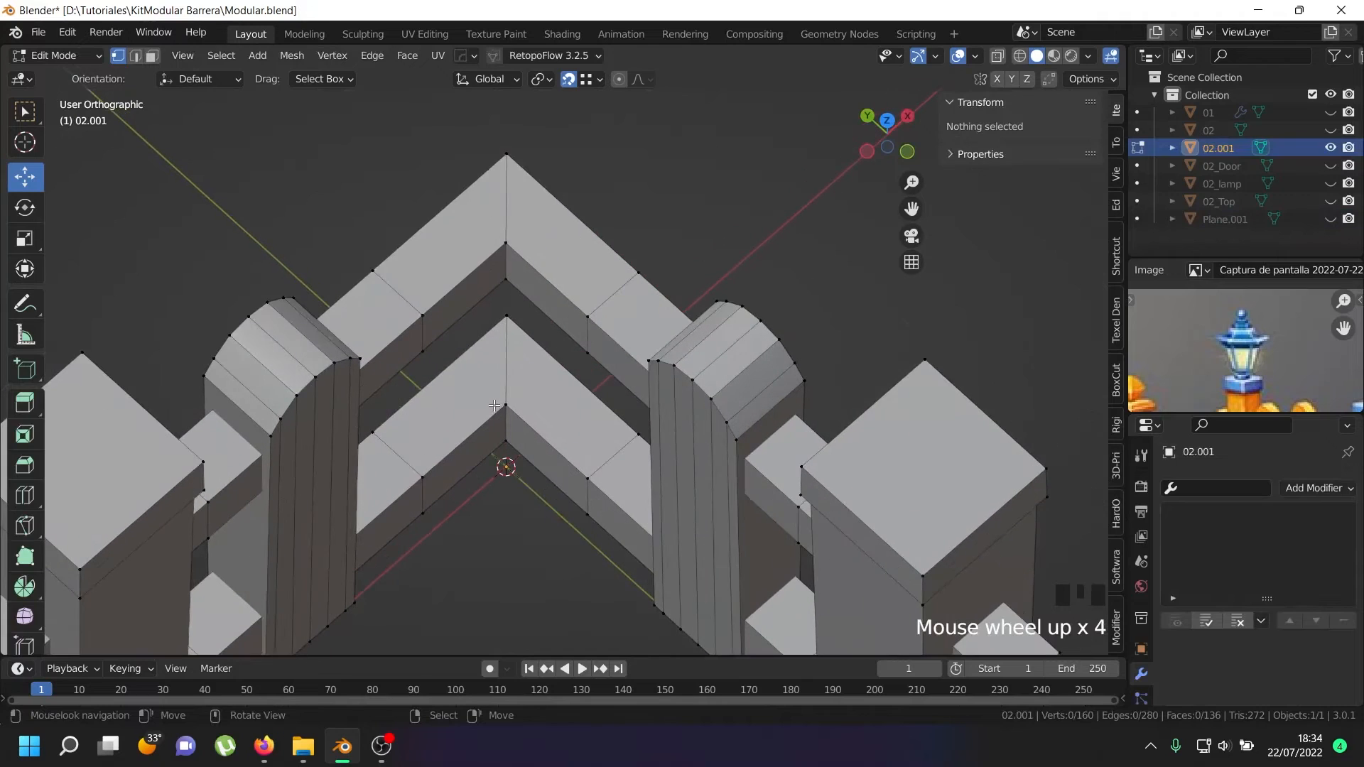
- Try to round the corner by bevelling the corner edge loops of the upper and lower rails with 5 segments
right_click(511, 402)
scroll(546, 446, down, 5)
middle_drag(546, 448, 574, 395)
scroll(574, 395, up, 3)
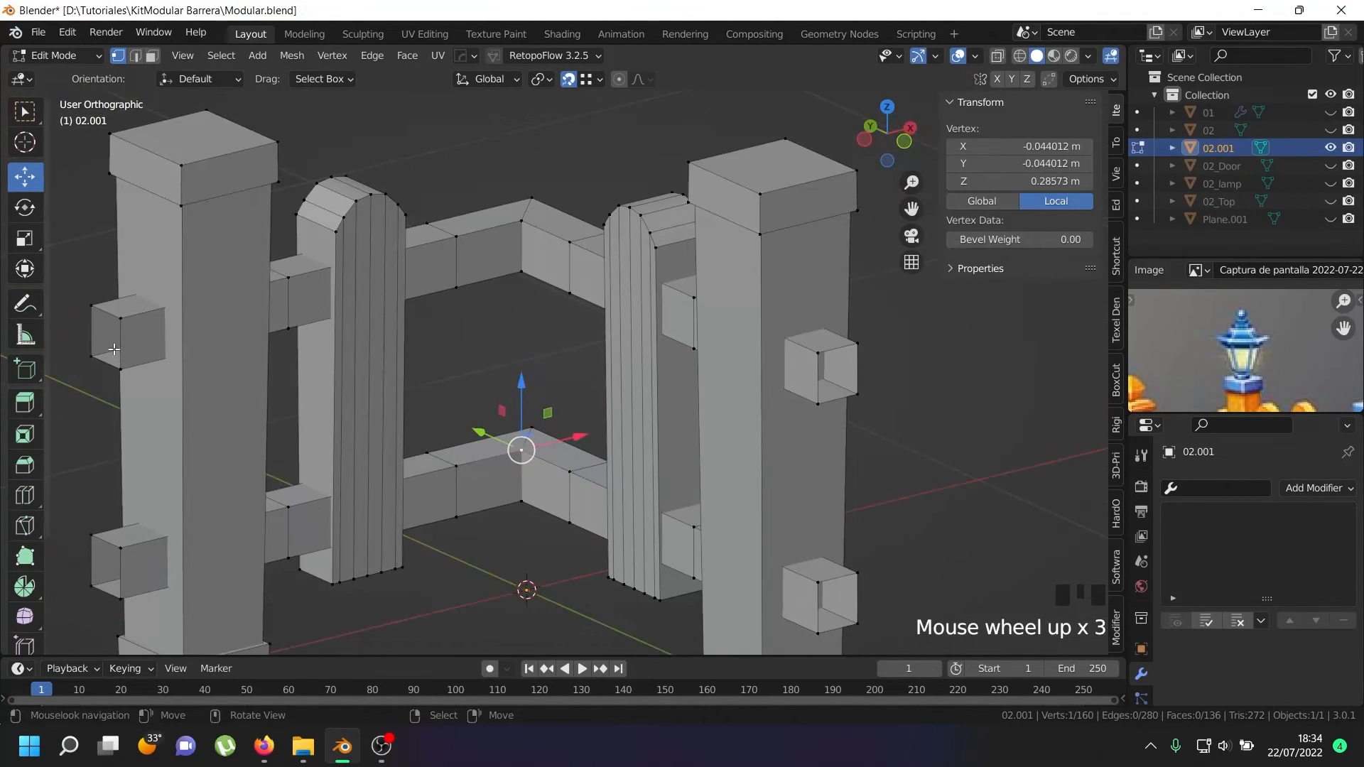
alt+shift+right_click(527, 429)
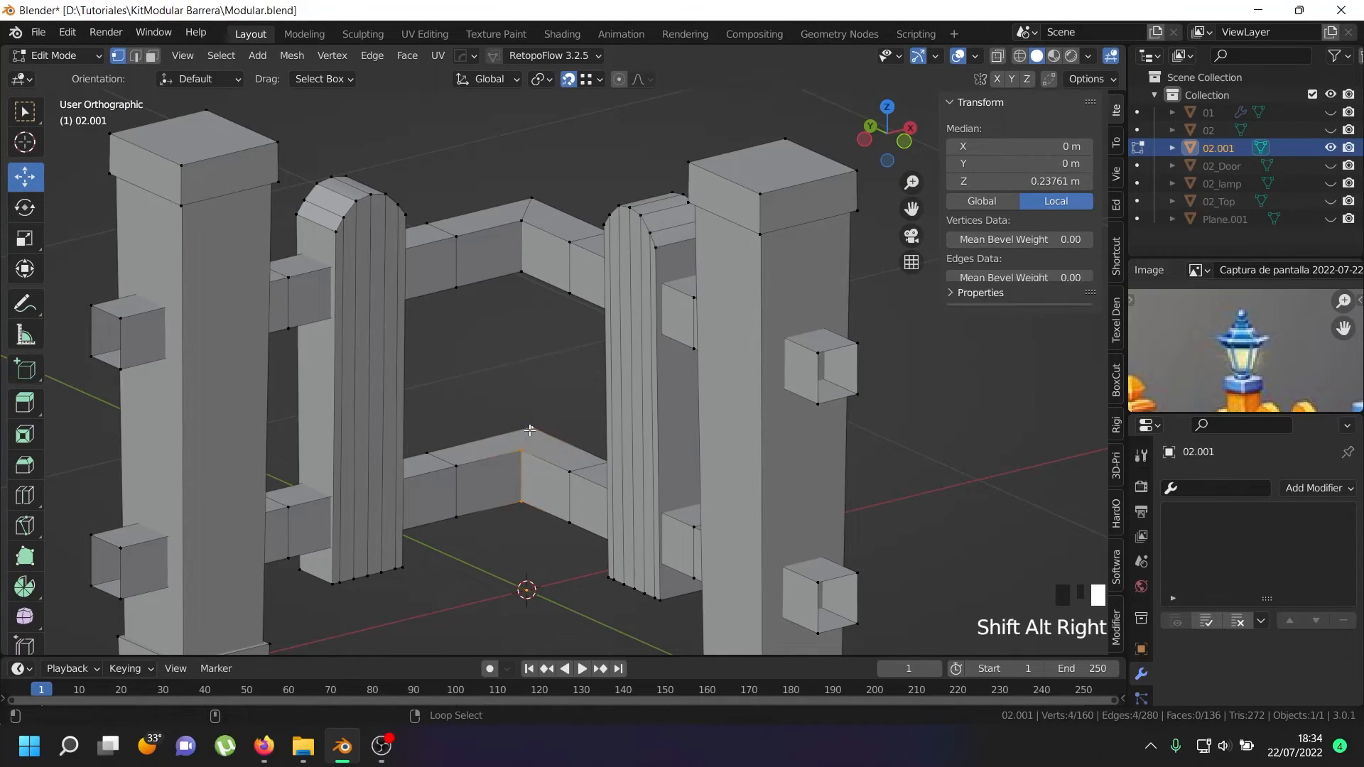
alt+shift+right_click(528, 252)
middle_drag(528, 252, 524, 343)
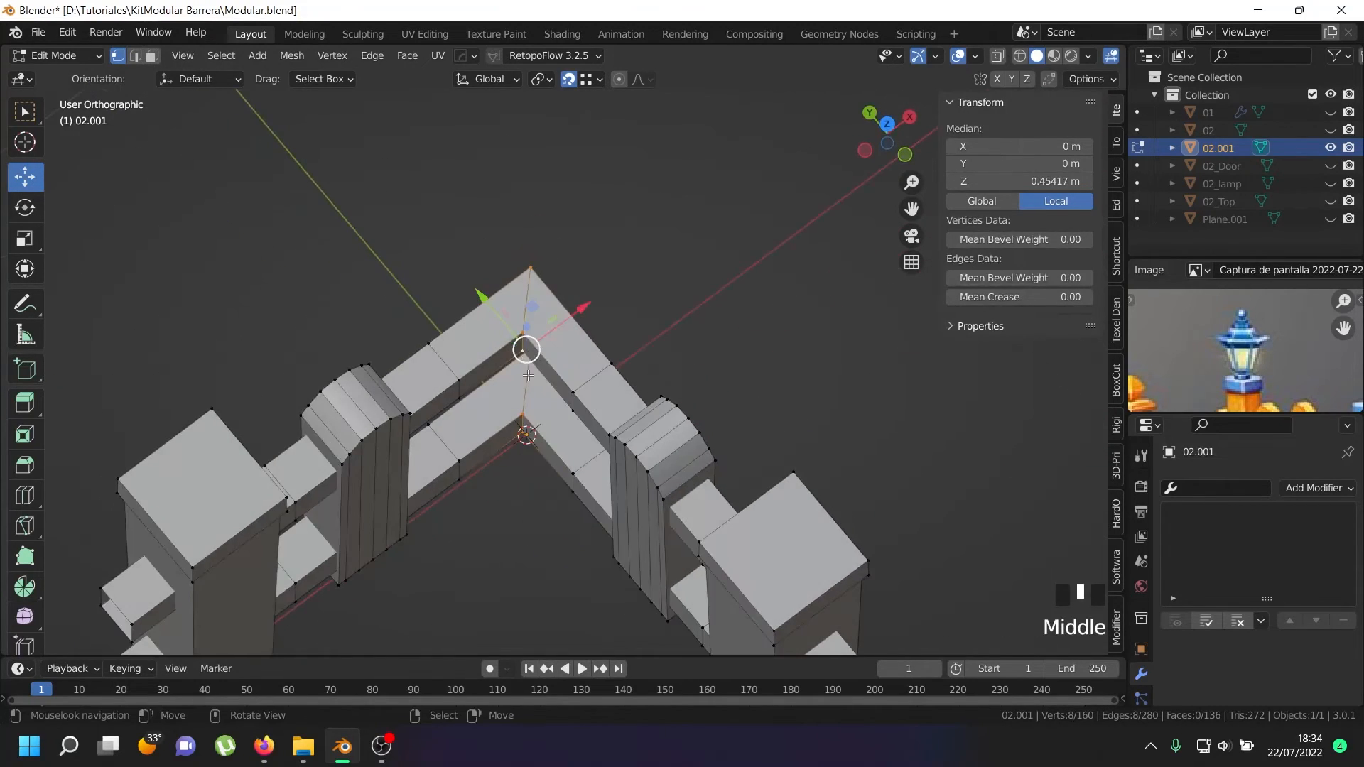
scroll(523, 342, up, 2)
key(ctrl+b)
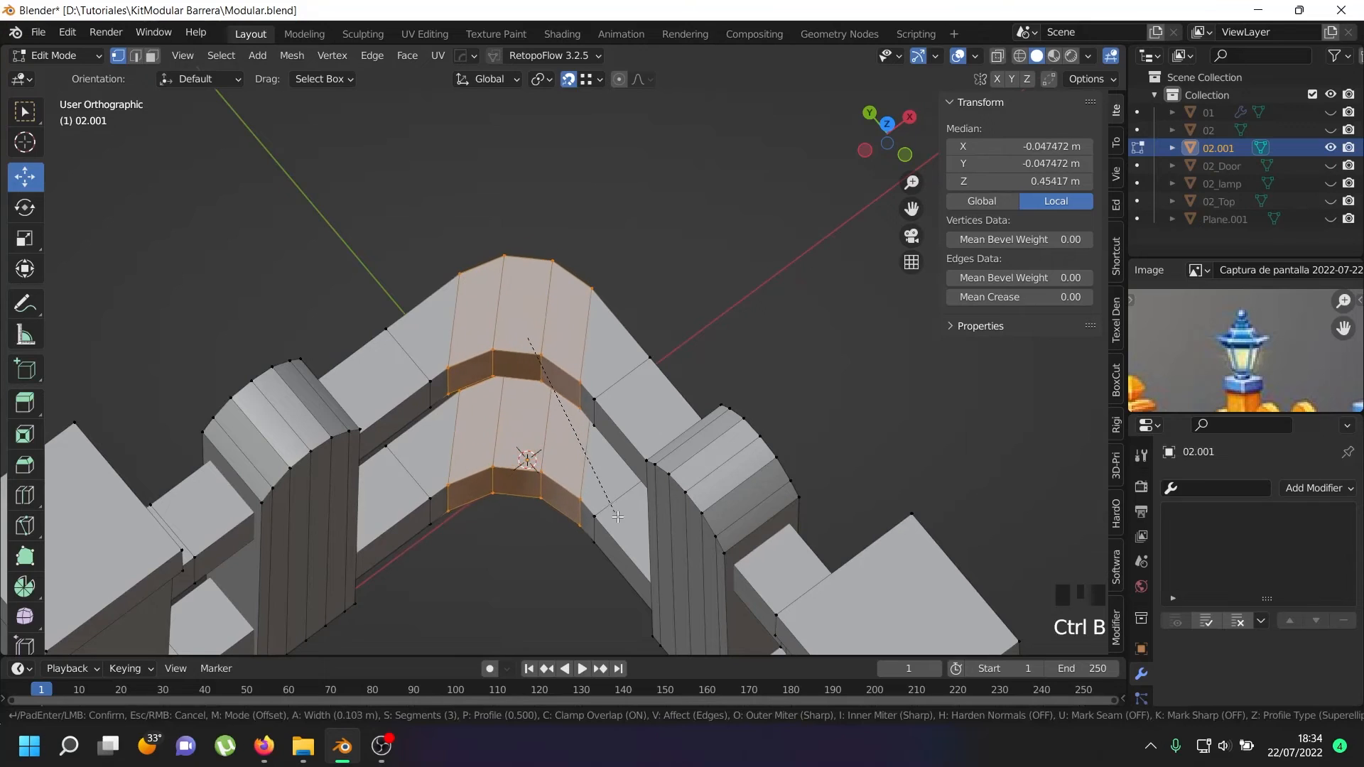
scroll(658, 595, up, 2)
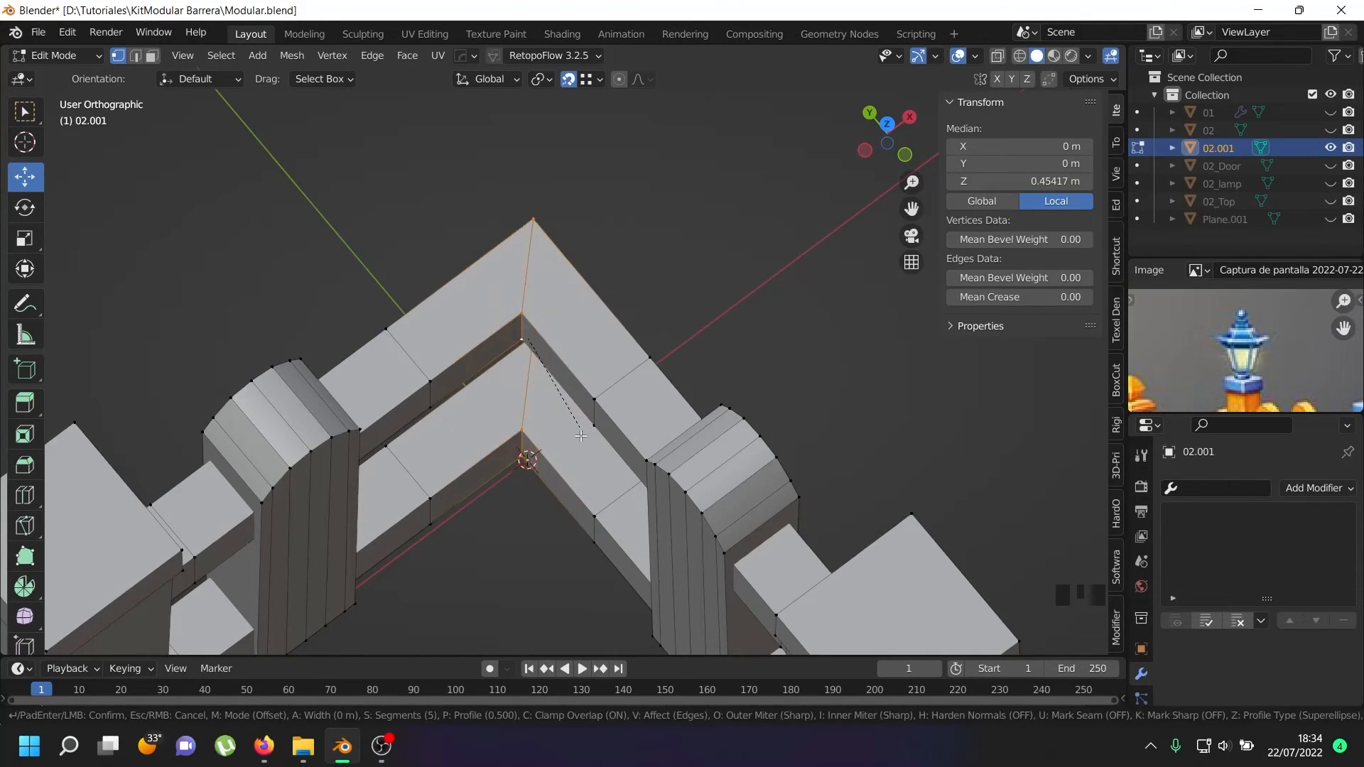
click(695, 581)
- Inspect the rounded rail corner in Object Mode and undo the bevel
middle_drag(695, 582, 585, 349)
scroll(597, 313, down, 3)
key(Tab)
key(Tab)
scroll(586, 349, up, 3)
key(ctrl+z)
key(ctrl+z)
key(ctrl+z)
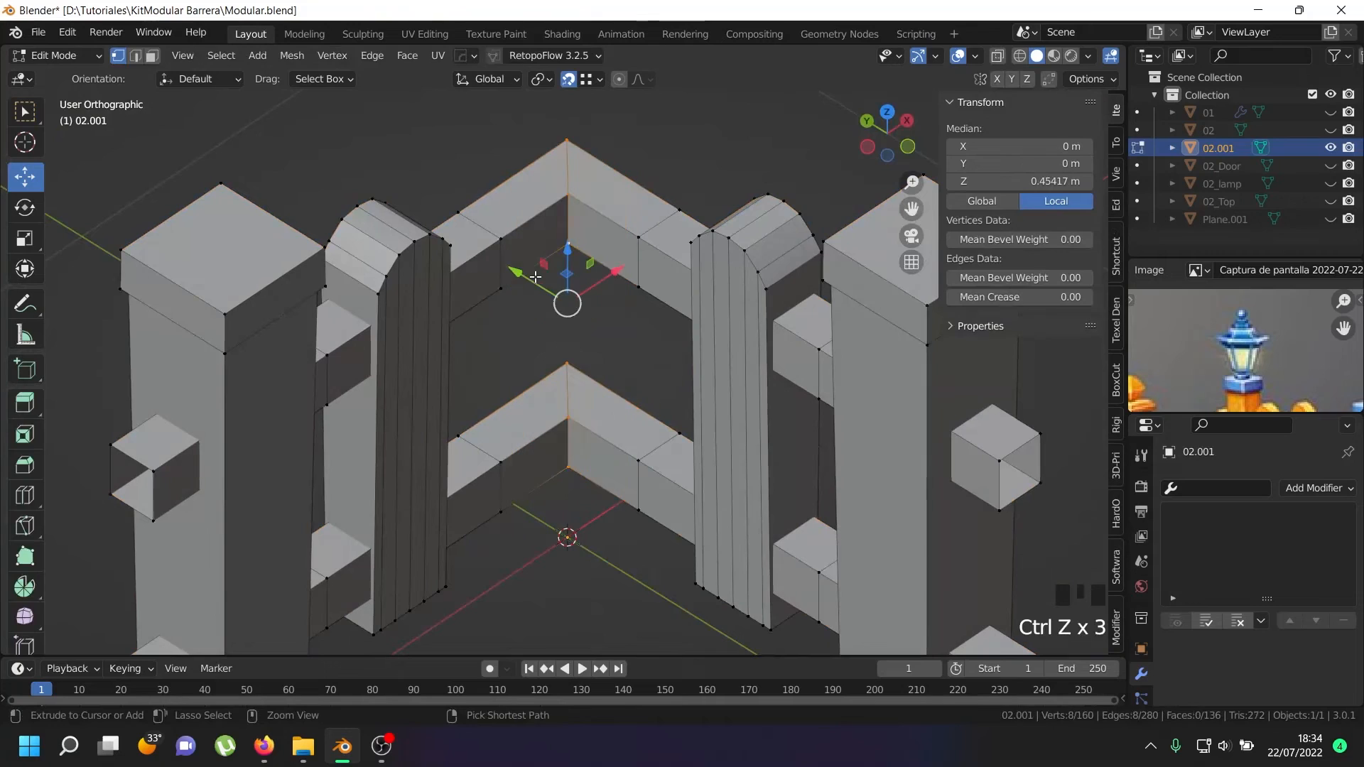
- Delete the extra edge loops on both sides of the corner from the upper and lower rails
right_click(502, 235)
alt+shift+right_click(505, 257)
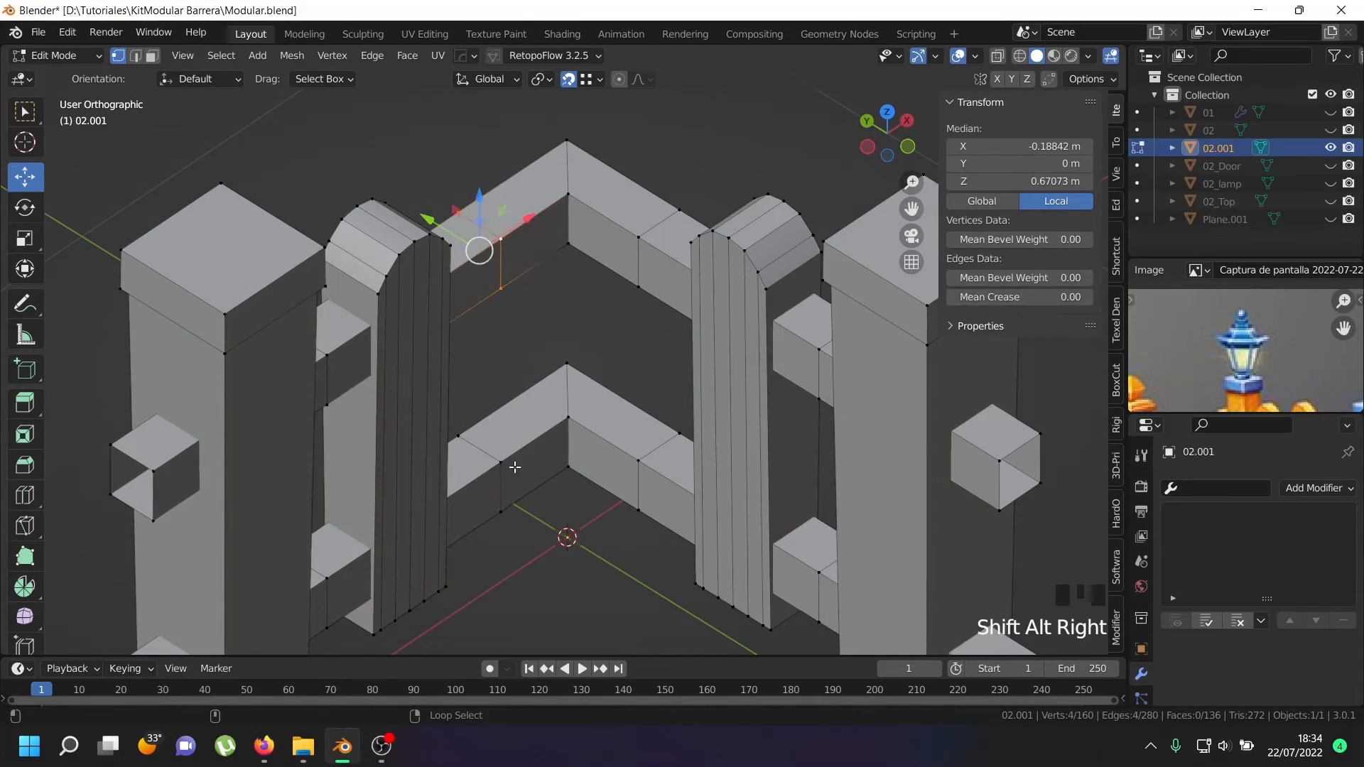
alt+shift+right_click(512, 466)
alt+shift+right_click(640, 486)
alt+shift+right_click(648, 262)
key(x)
click(586, 469)
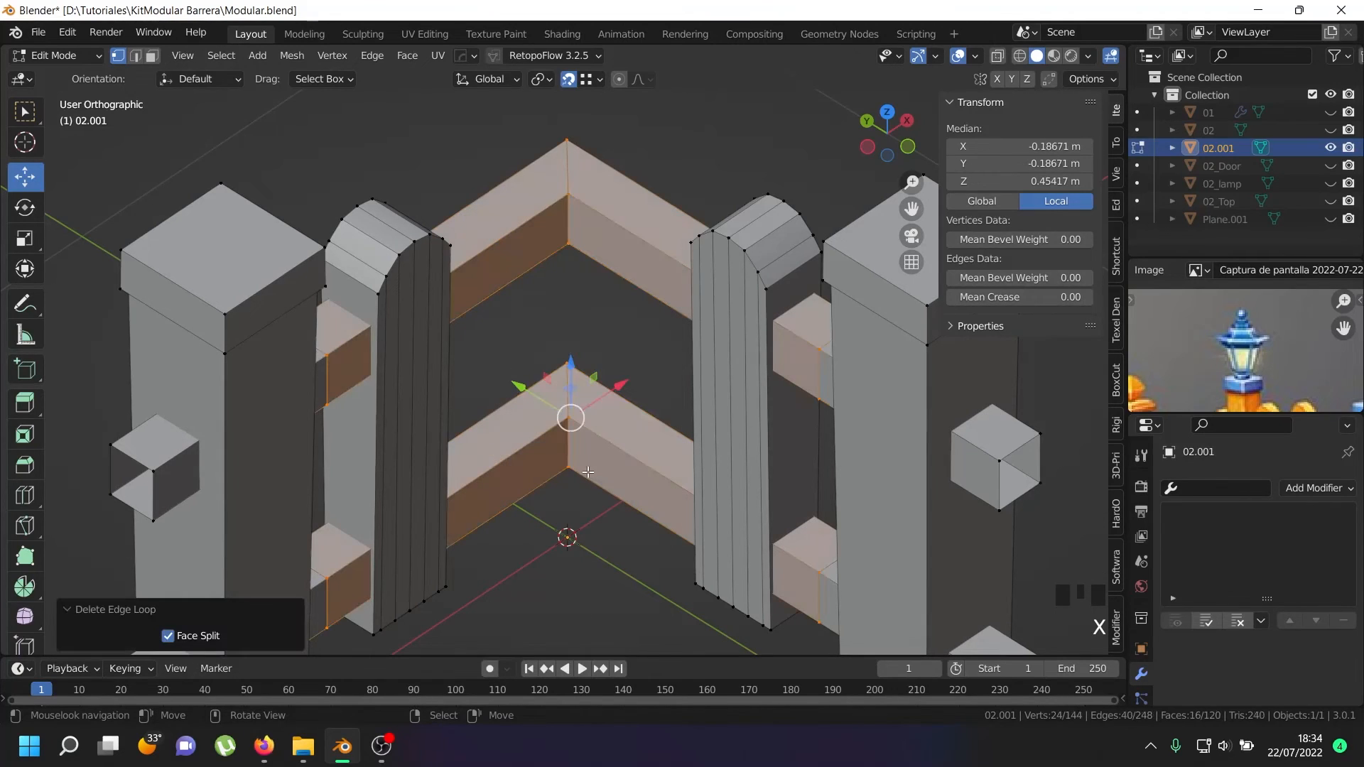
- Select the corner edge loops of the upper and lower rails
alt+shift+right_click(569, 239)
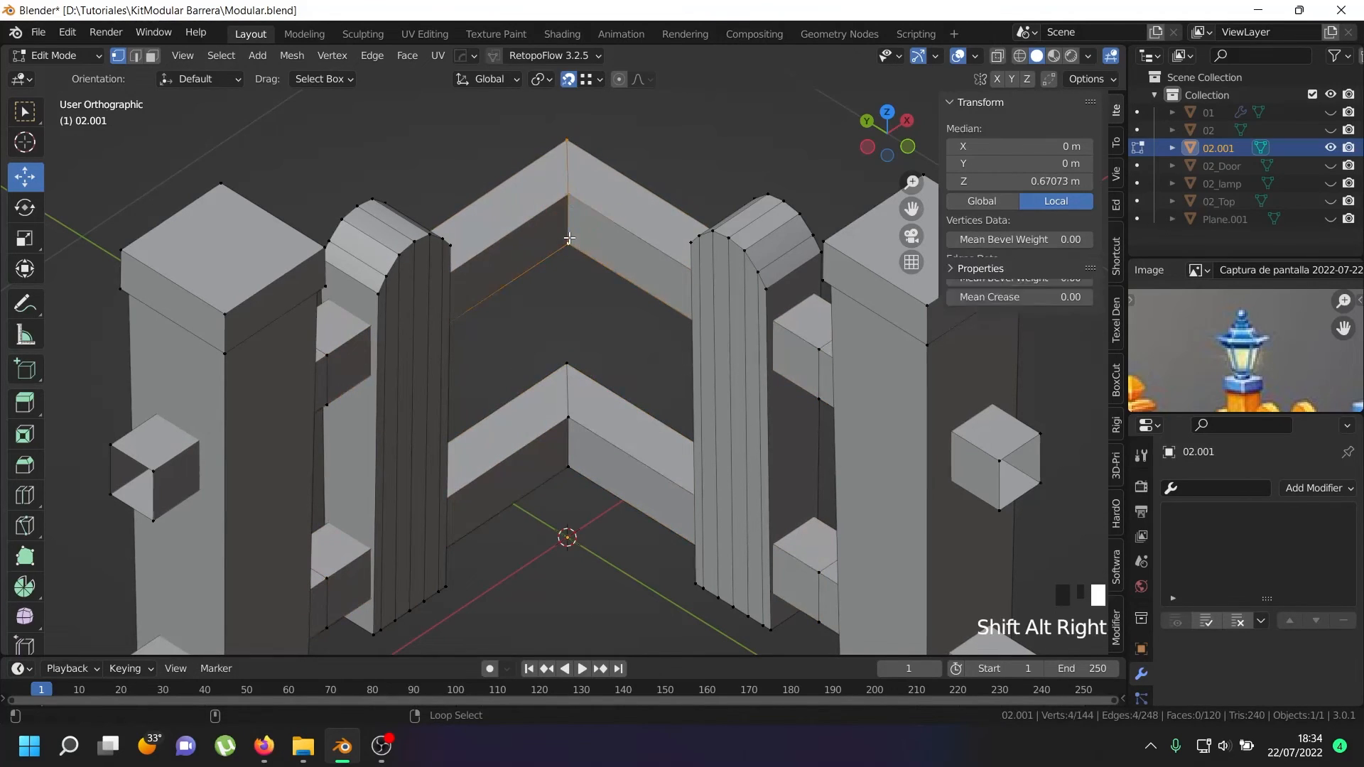
alt+shift+right_click(567, 445)
- Try a wide 5-segment bevel on both rails' corner loops and undo it after viewing it from above
key(ctrl+b)
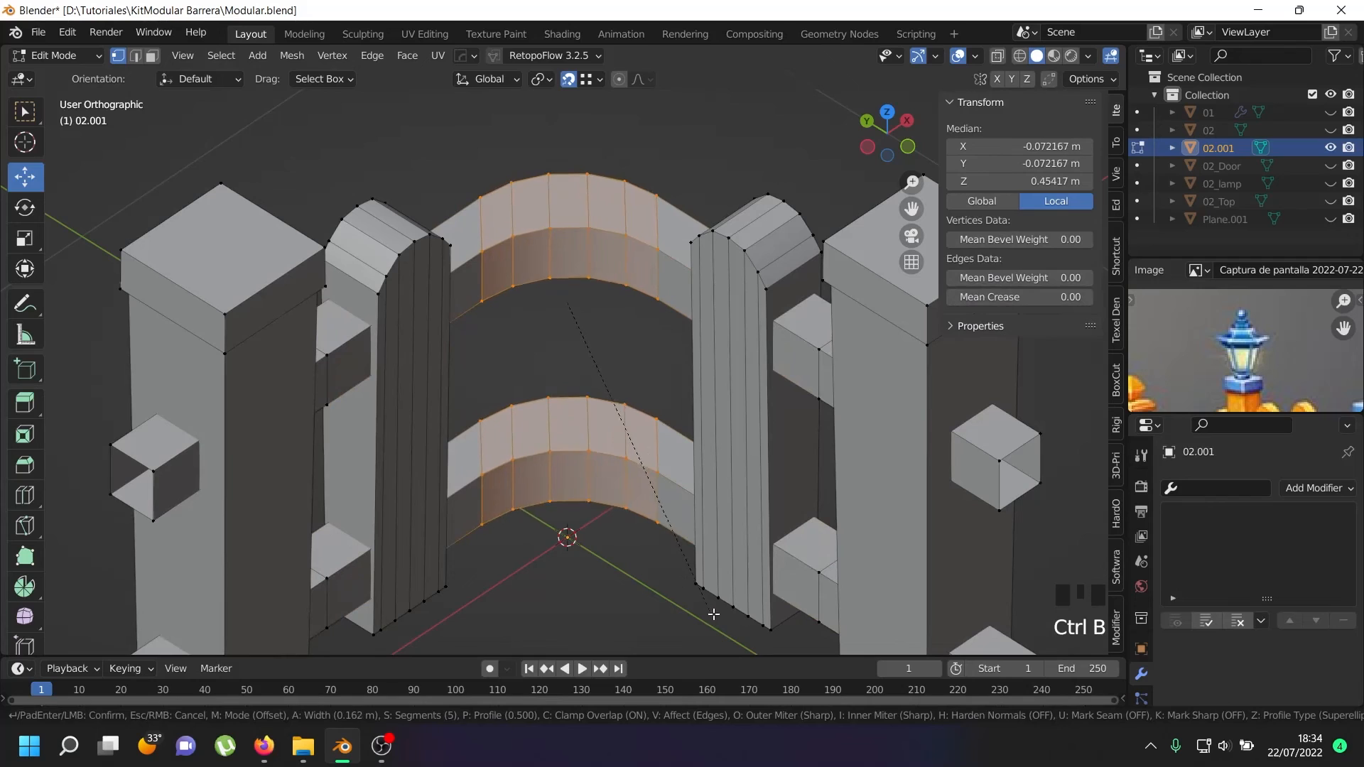
click(739, 645)
middle_drag(739, 645, 655, 455)
key(Tab)
scroll(696, 390, down, 4)
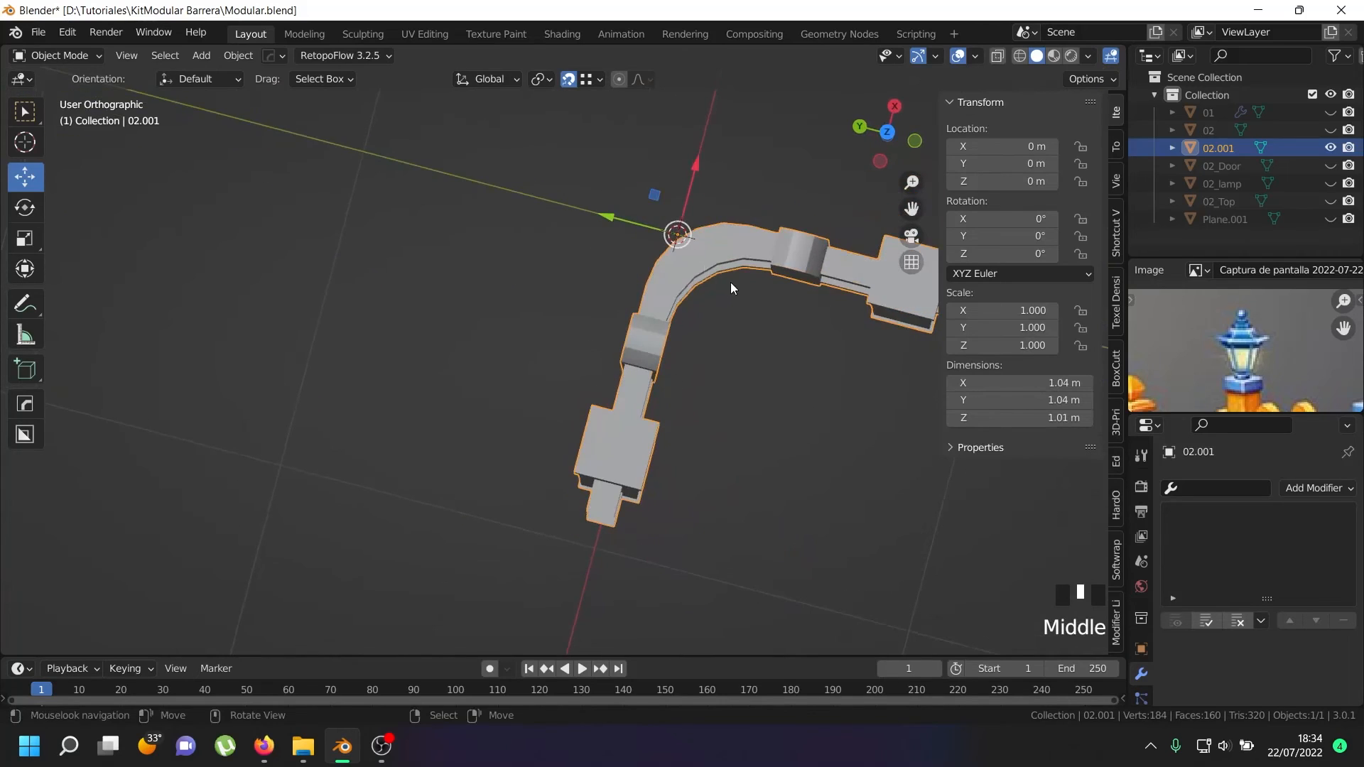
key(ctrl+z)
key(ctrl+z)
- Bevel both rails' corner edge loops about 0.113 m with 5 segments, return to Object Mode and deselect everything
scroll(735, 285, up, 2)
key(ctrl+b)
click(768, 333)
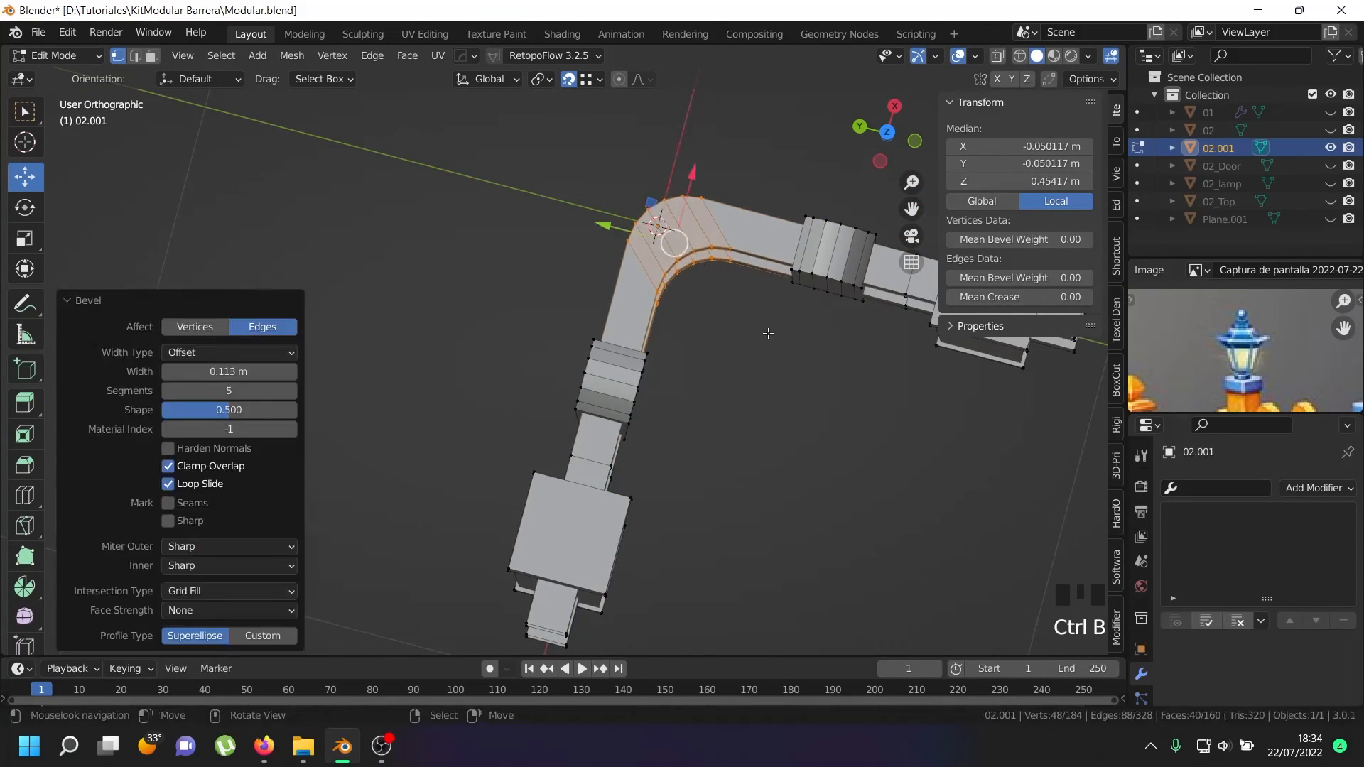
key(Tab)
middle_drag(765, 382, 654, 317)
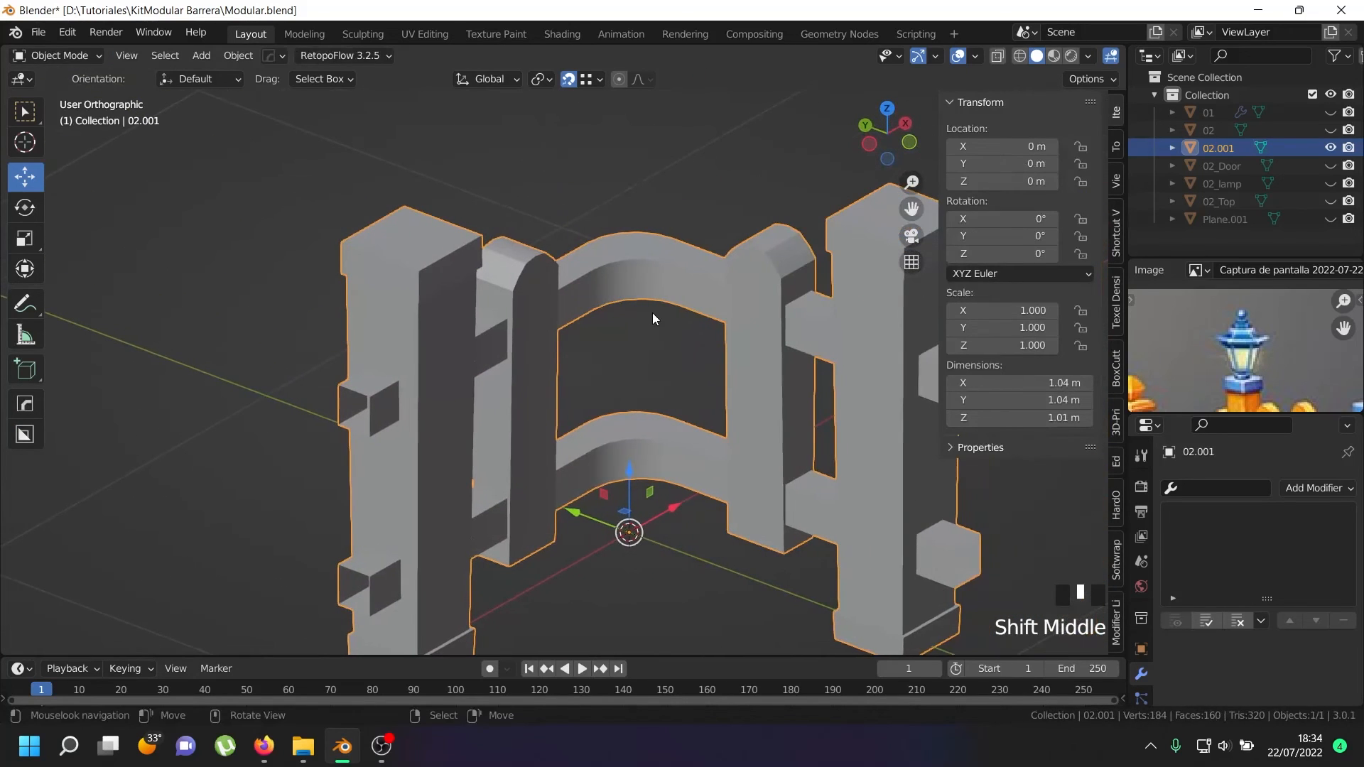
scroll(682, 375, down, 3)
key(alt+a)
- Examine the rounded corner piece 02.001 from several angles and distances
middle_drag(697, 403, 686, 473)
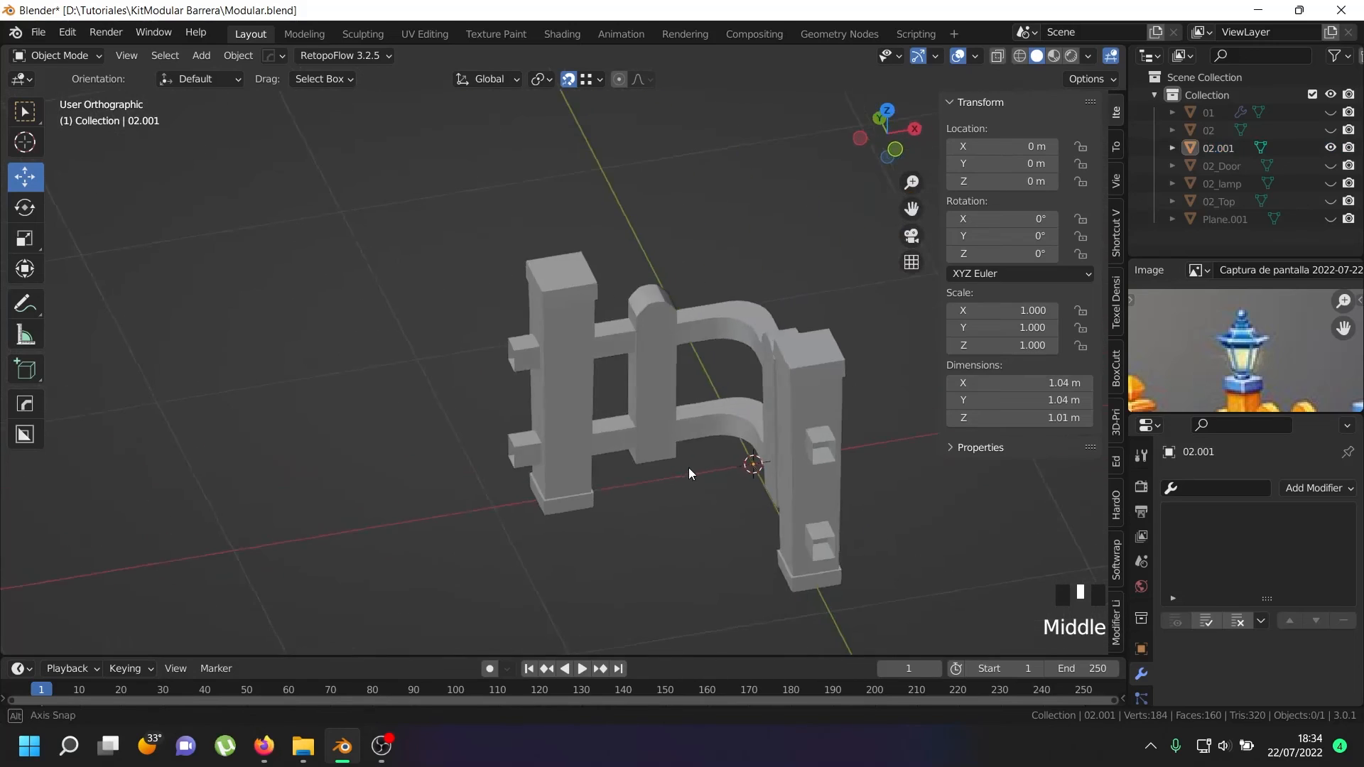
scroll(686, 473, down, 3)
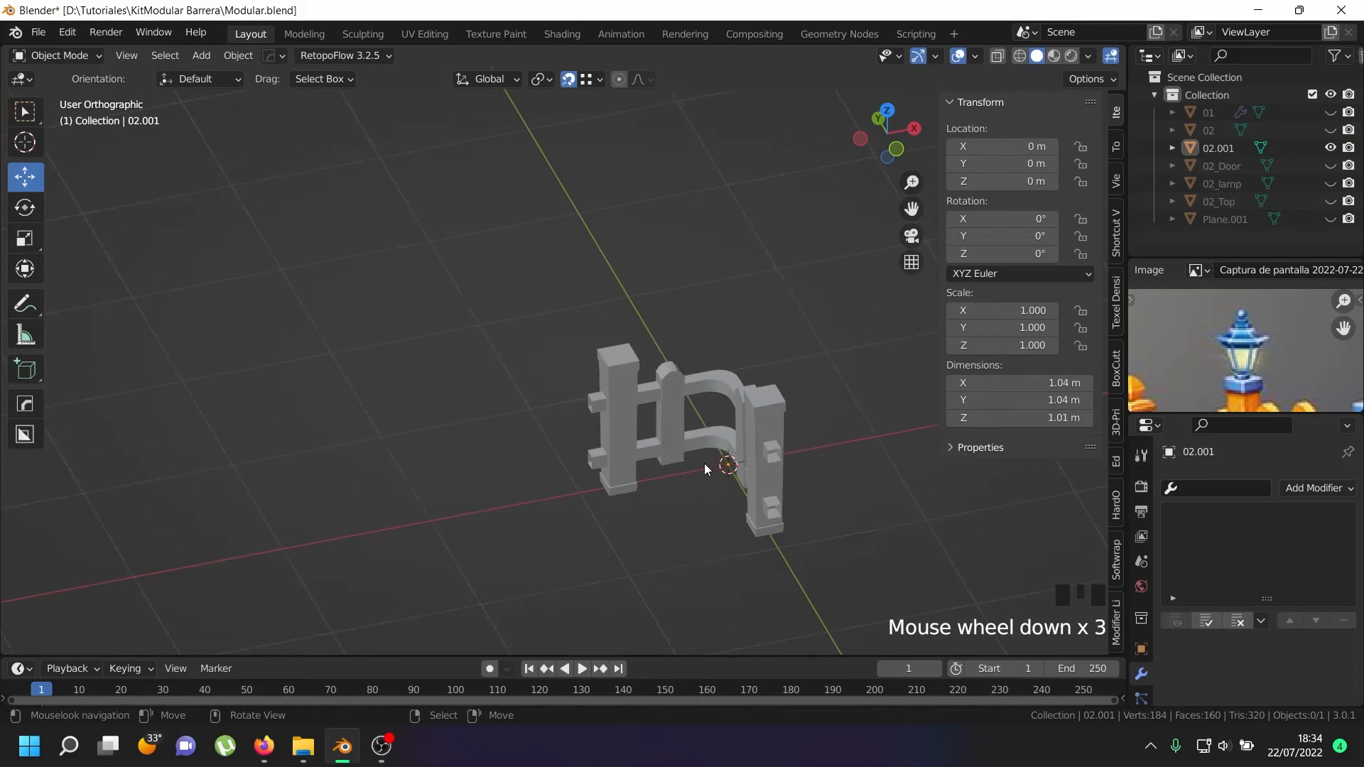
right_click(732, 420)
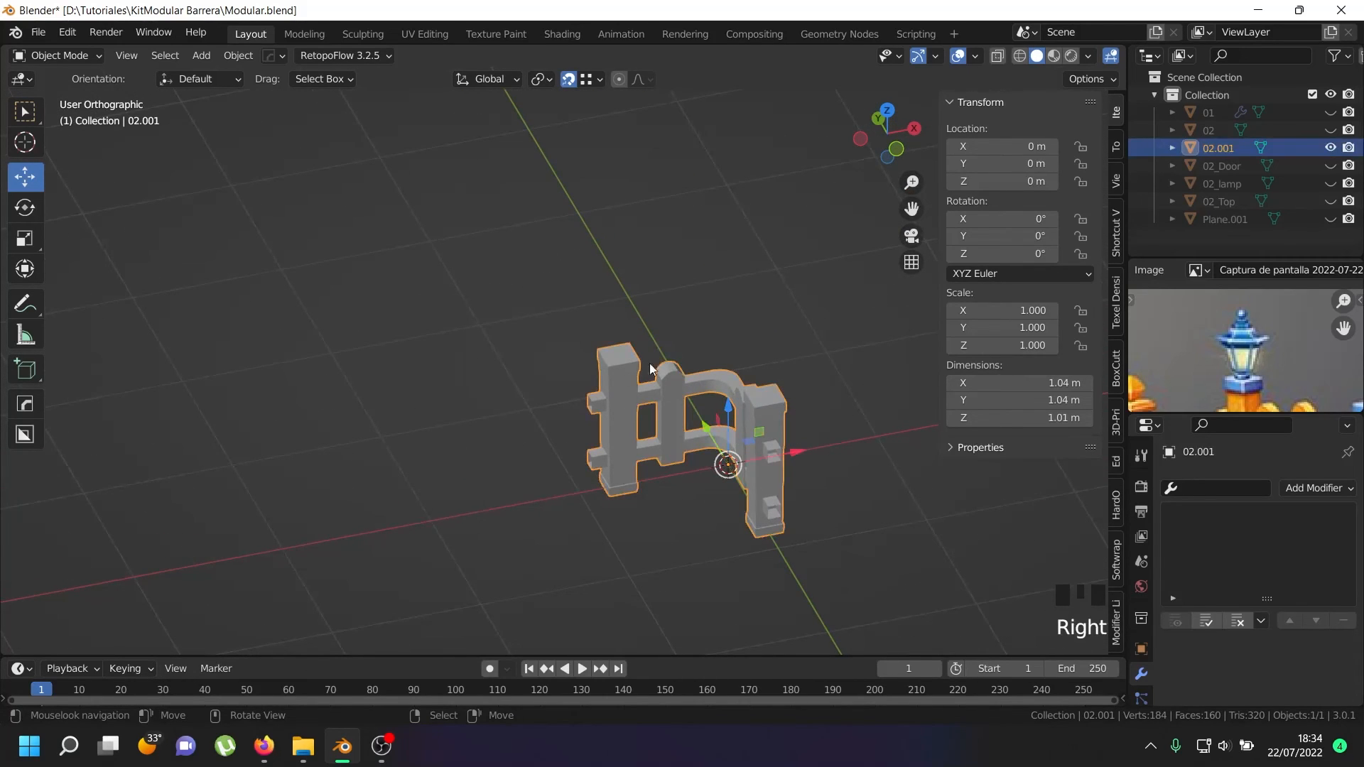
scroll(658, 446, down, 5)
scroll(672, 439, up, 6)
middle_drag(671, 438, 653, 415)
scroll(724, 438, up, 2)
scroll(733, 422, down, 3)
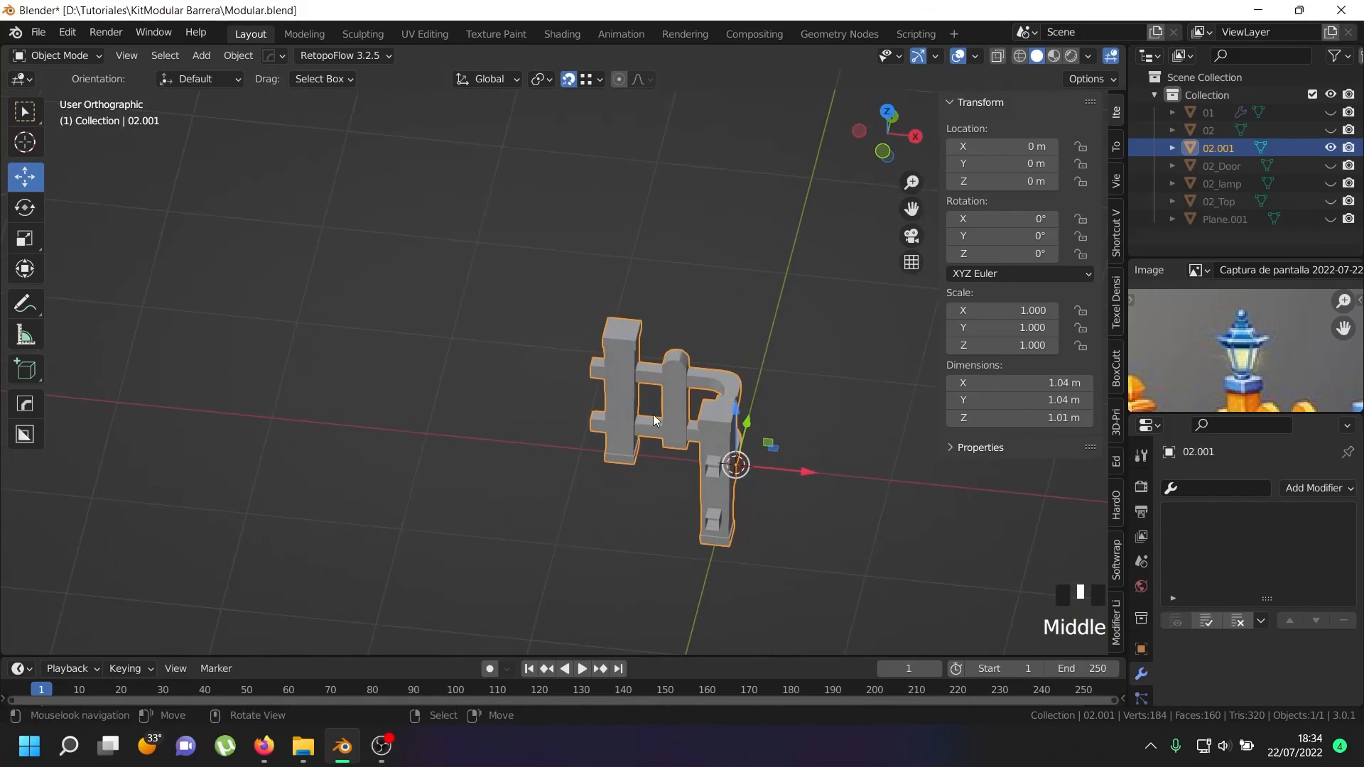
scroll(653, 415, down, 2)
scroll(654, 415, up, 2)
click(382, 746)
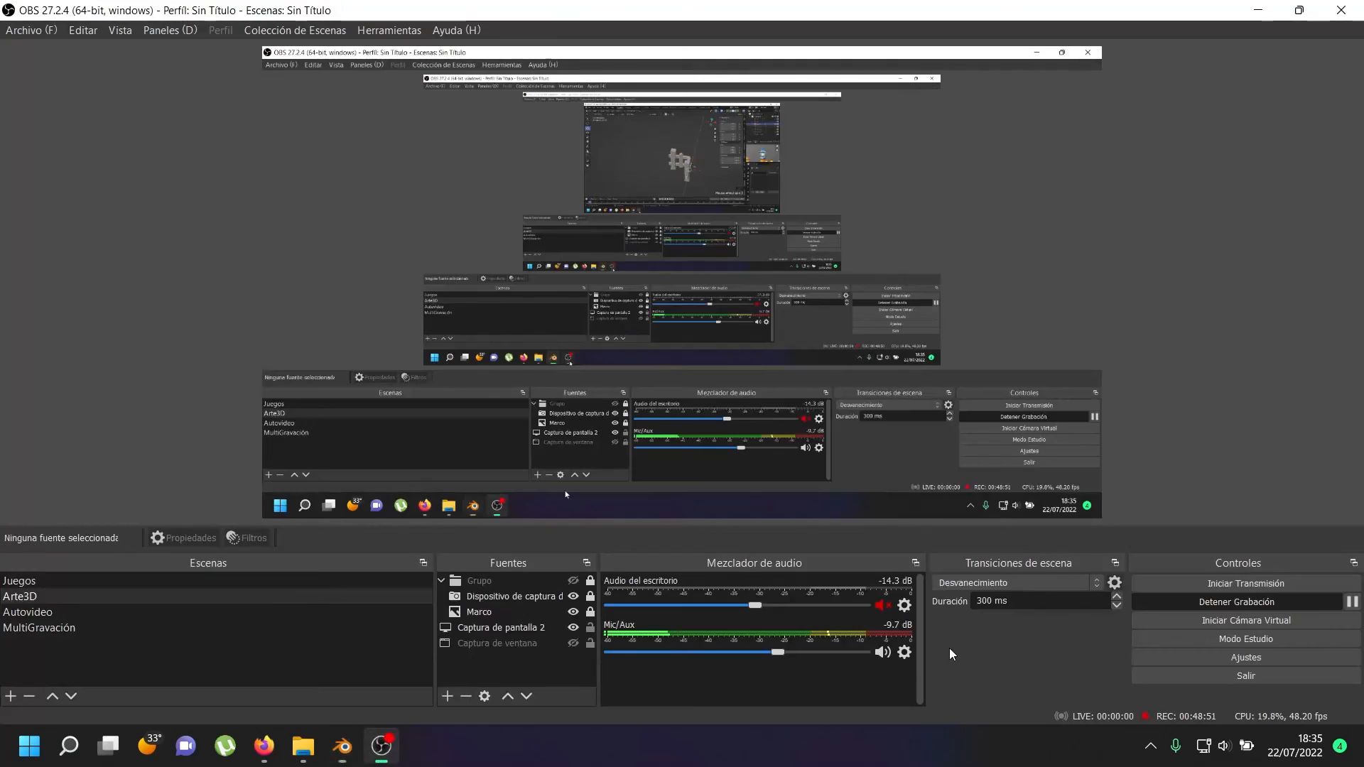